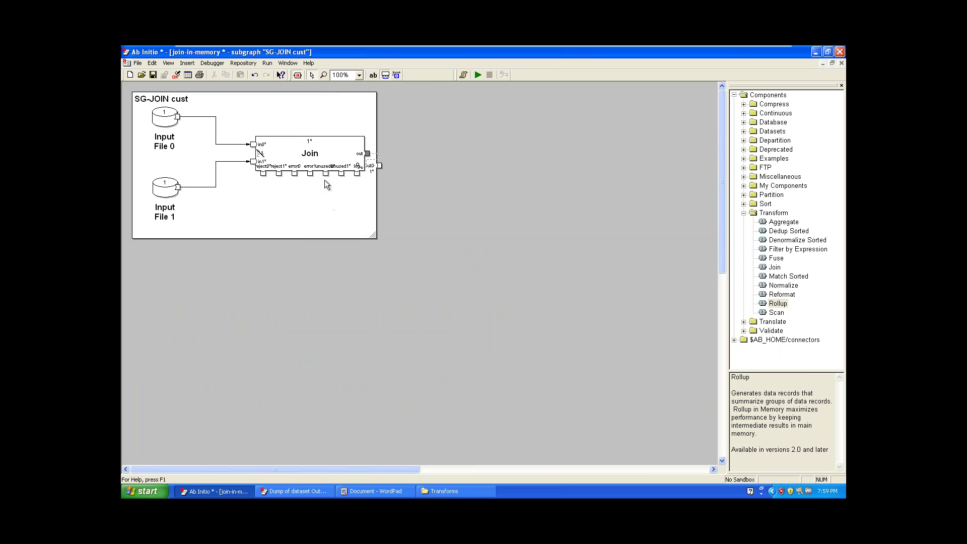
# Expose the Join's unused0 and unused1 ports as outputs on the subgraph's lower edge, and return to the parent graph
pyautogui.moveTo(325, 177); pyautogui.dragTo(325, 235)
pyautogui.moveTo(341, 174); pyautogui.dragTo(344, 240)
pyautogui.click(840, 63)
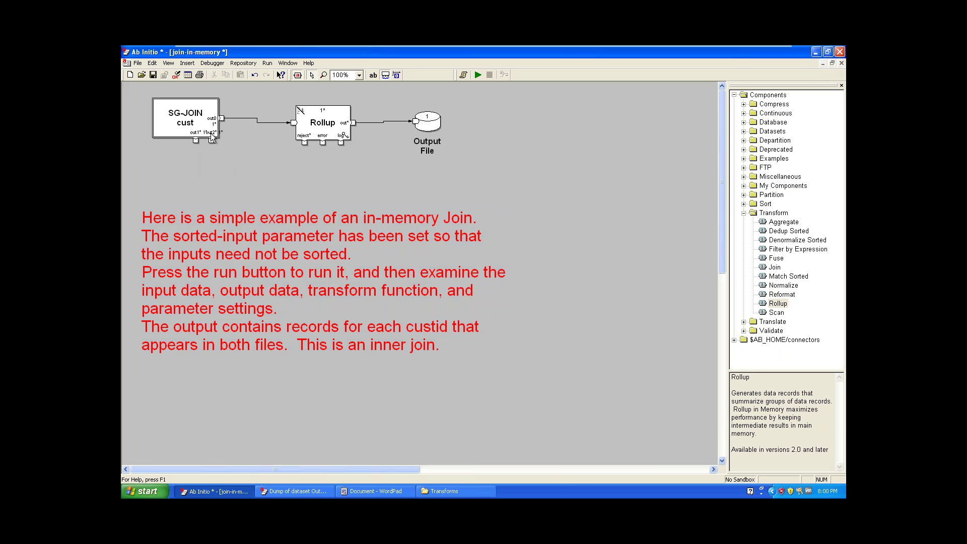
# Inspect the record format of the out1 port on the SG-JOIN cust subgraph, and close it
pyautogui.moveTo(212, 139); pyautogui.dragTo(216, 197)
pyautogui.click(194, 124)
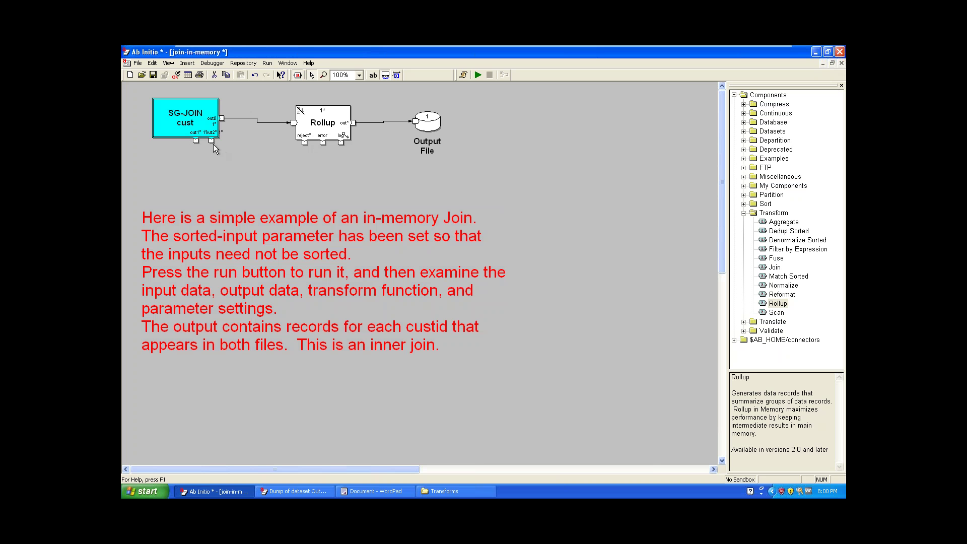
pyautogui.click(199, 154)
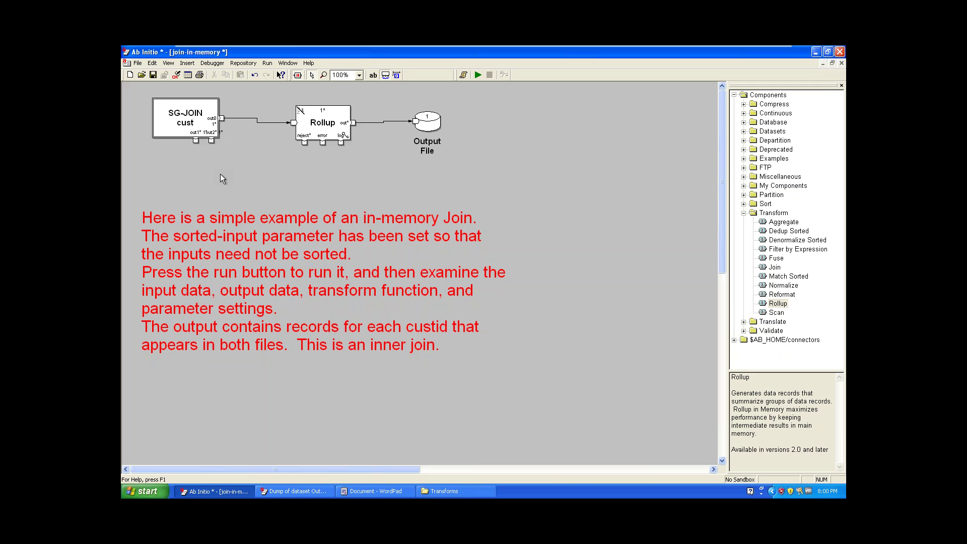
pyautogui.click(186, 126)
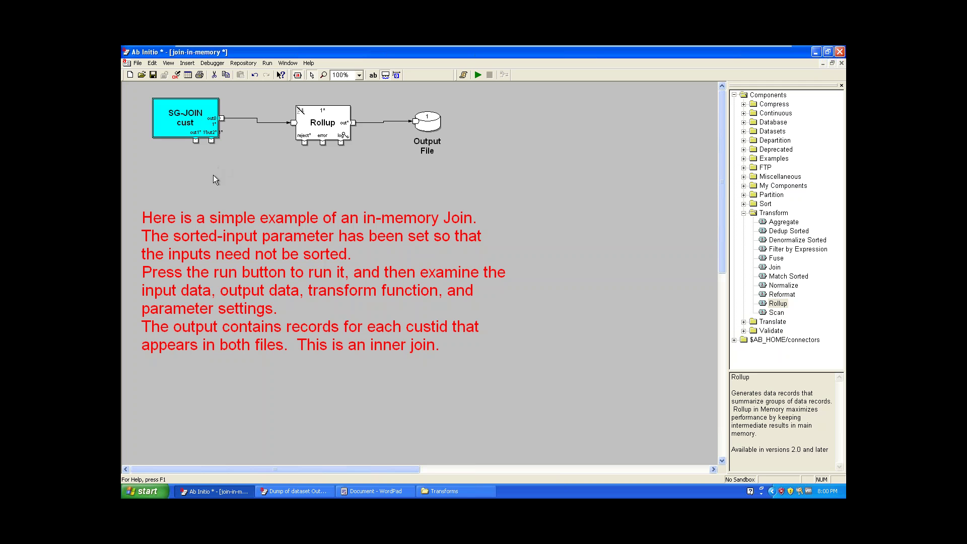
pyautogui.click(199, 138)
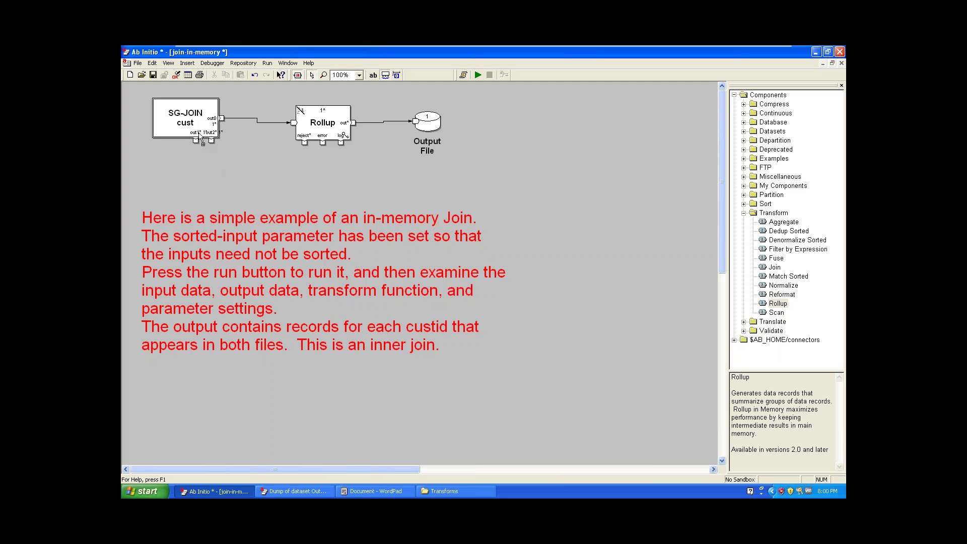
pyautogui.moveTo(200, 136)
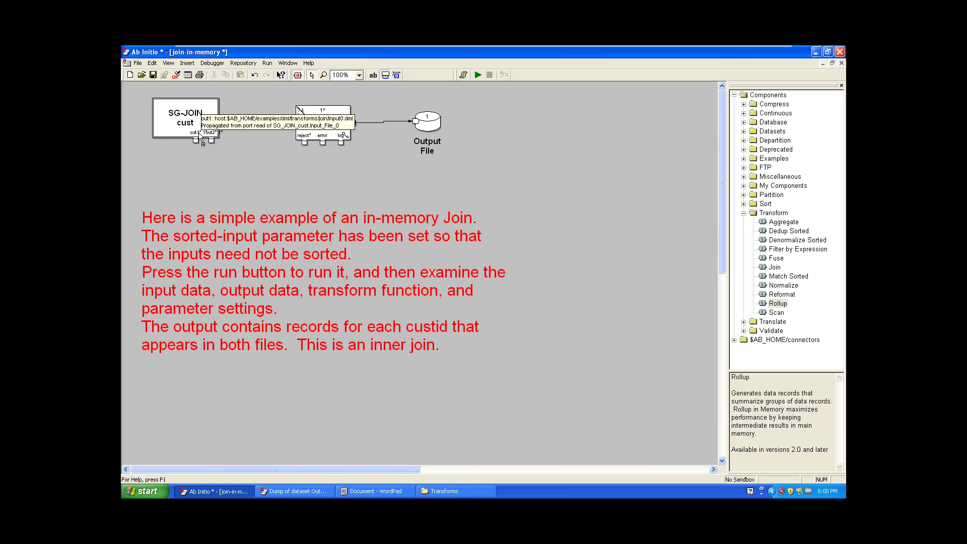
pyautogui.doubleClick(200, 136)
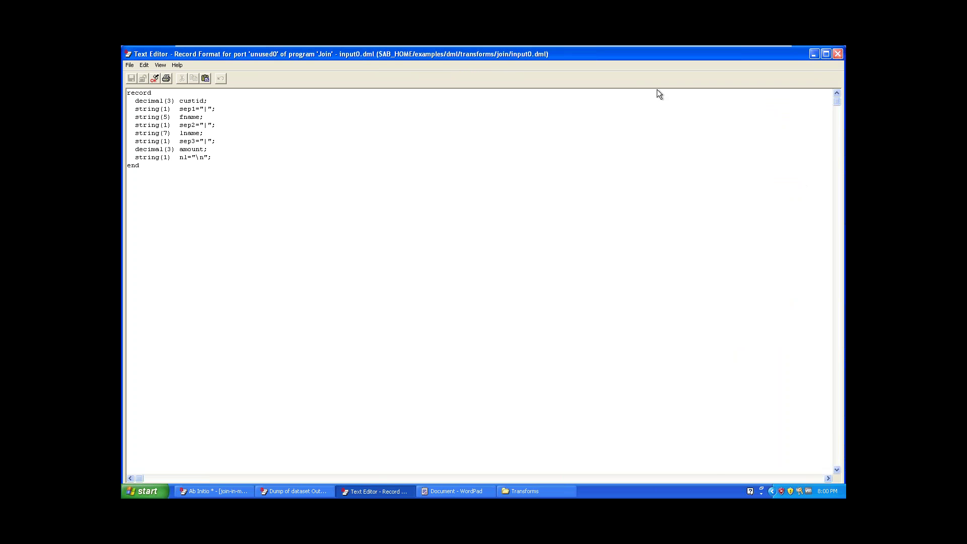
pyautogui.hotkey('alt', 'F4')
pyautogui.doubleClick(199, 118)
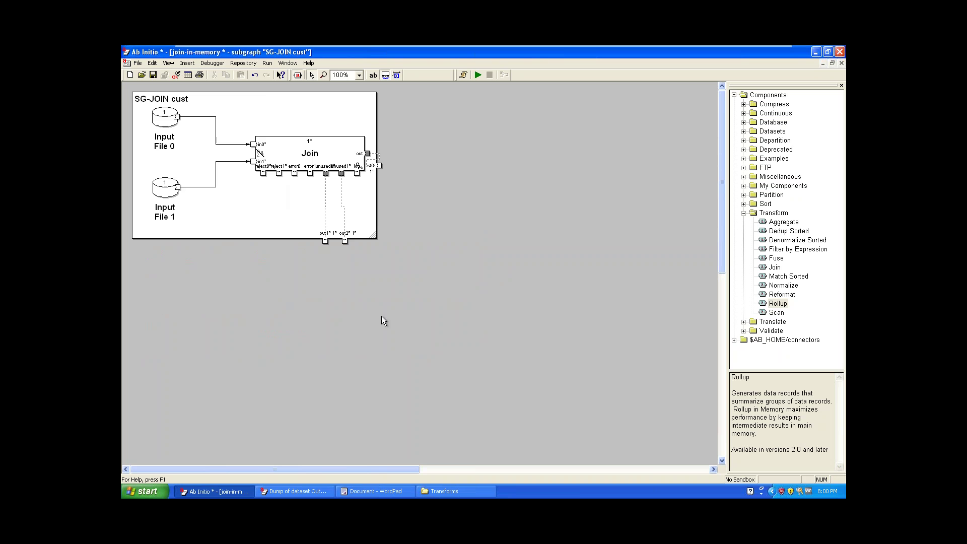
pyautogui.click(138, 64)
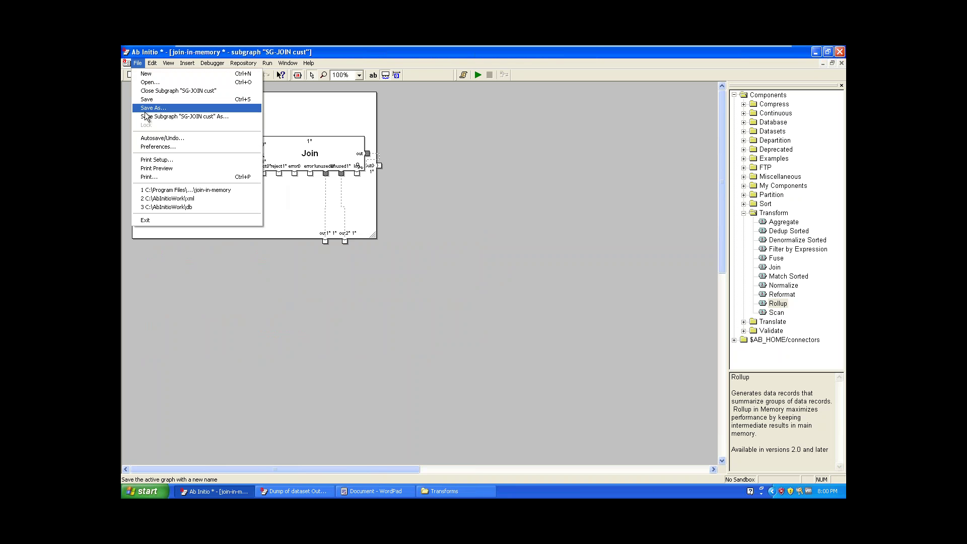
pyautogui.press('Escape')
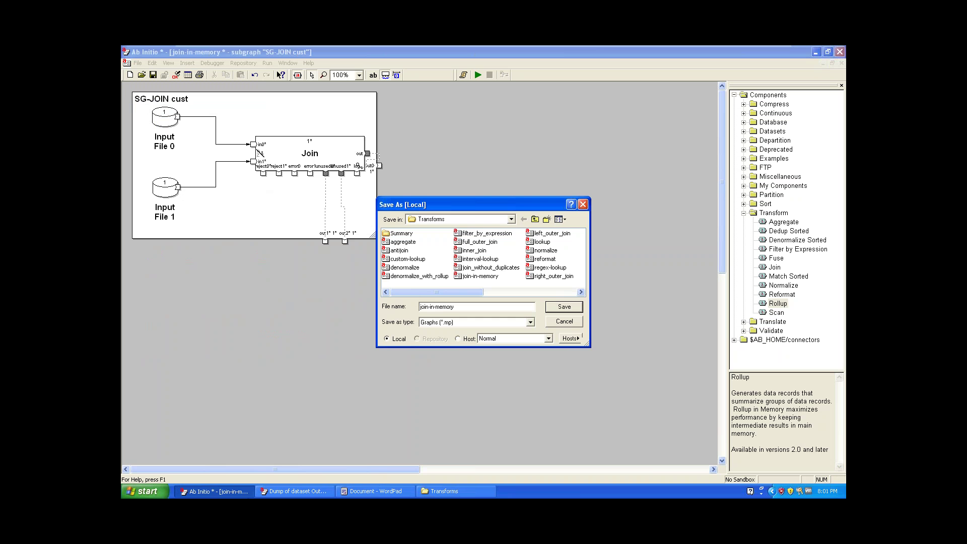
pyautogui.click(140, 492)
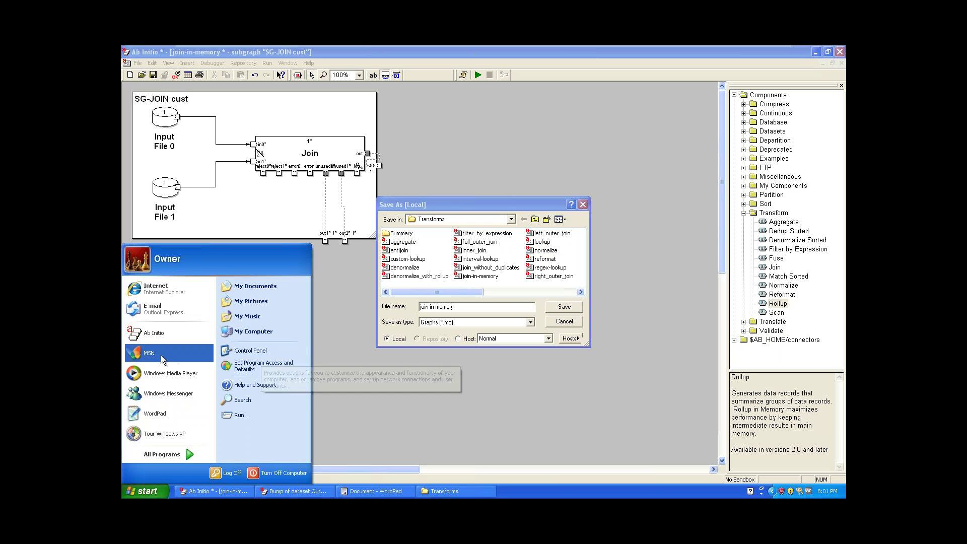
pyautogui.click(261, 331)
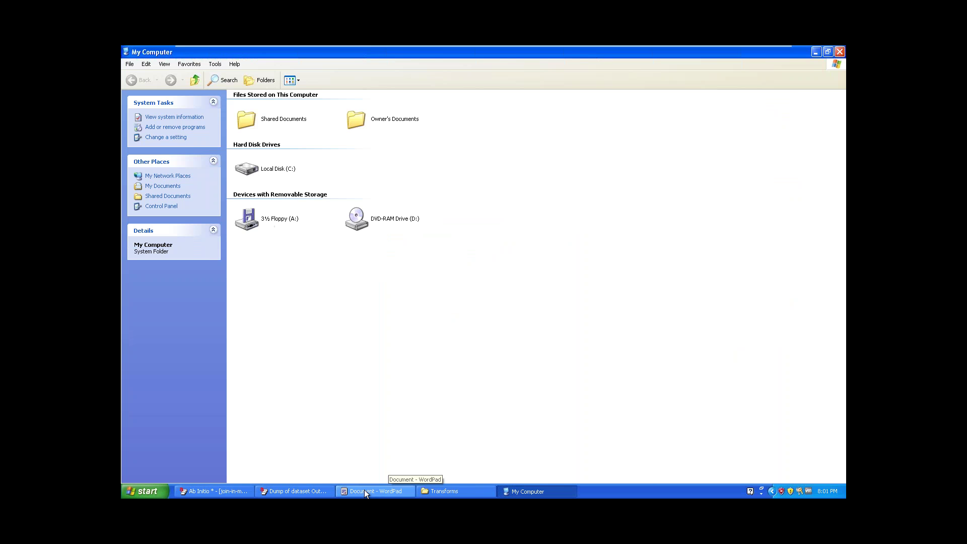
pyautogui.click(323, 492)
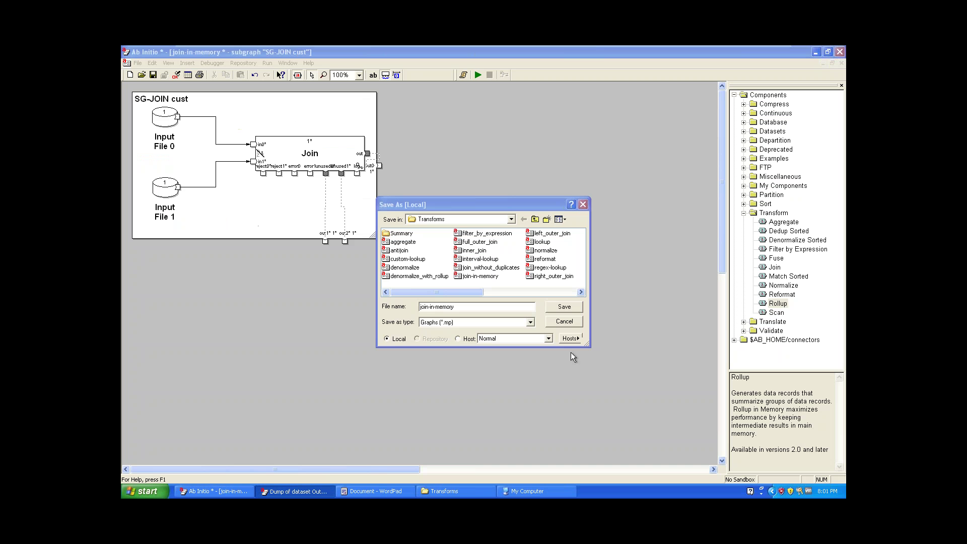
pyautogui.click(569, 322)
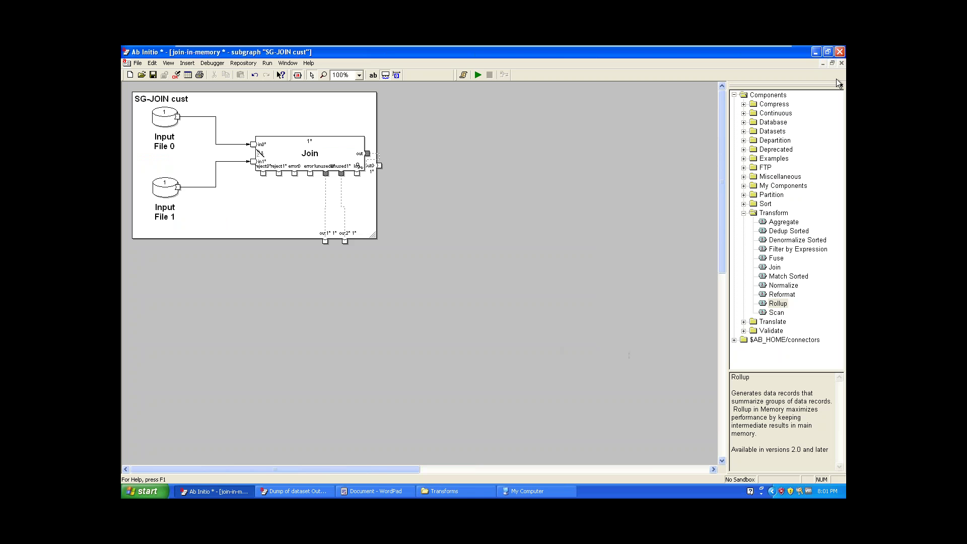
pyautogui.click(842, 63)
# Create a new repository sandbox at the path c:\test
pyautogui.click(243, 63)
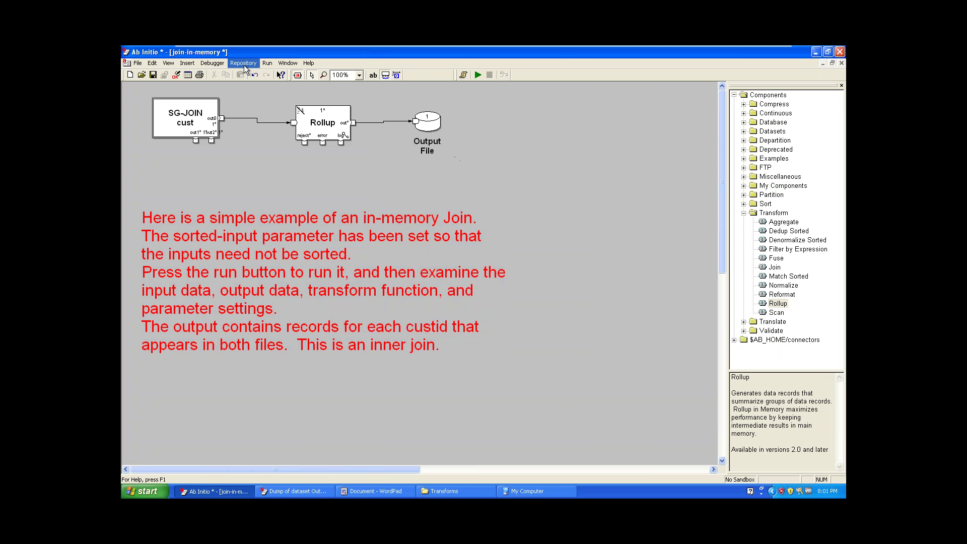
pyautogui.click(260, 87)
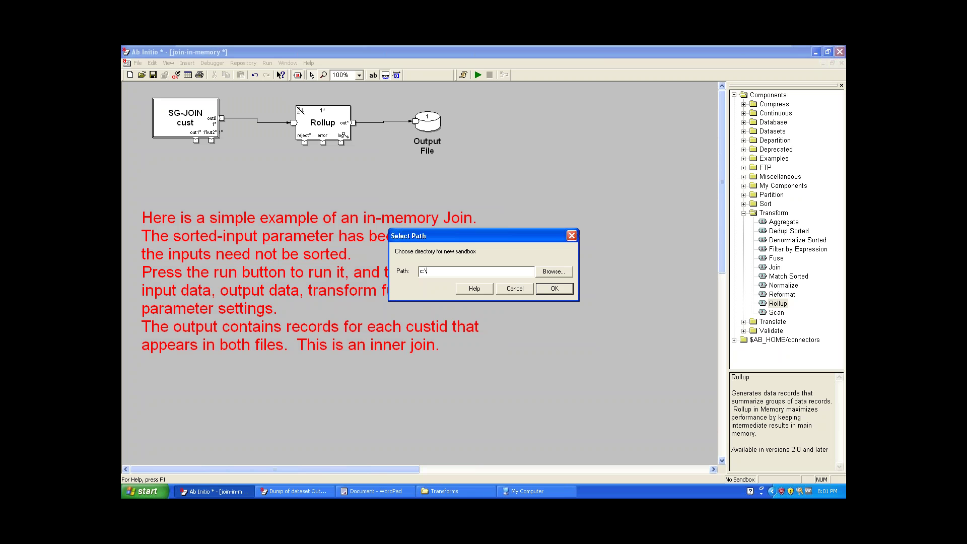
pyautogui.write('test')
pyautogui.click(572, 289)
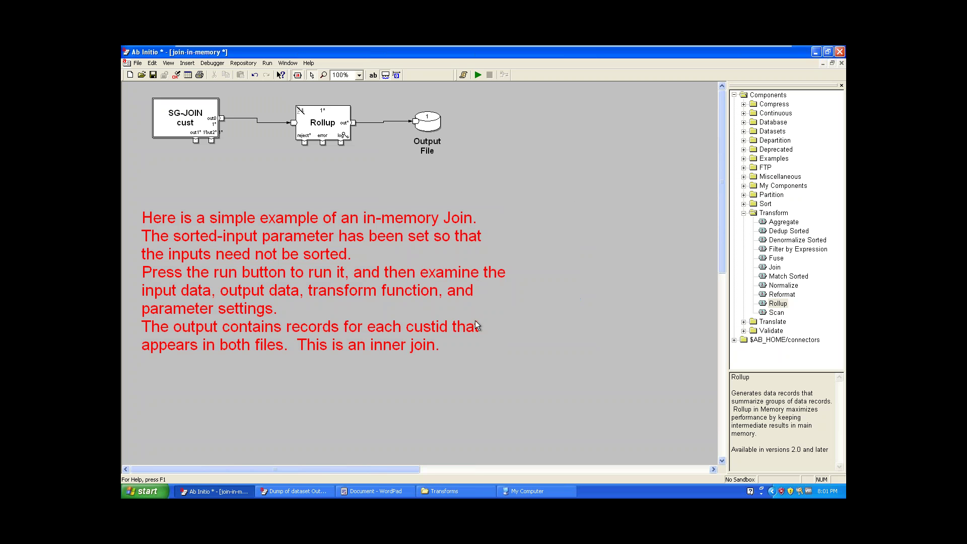
pyautogui.click(467, 285)
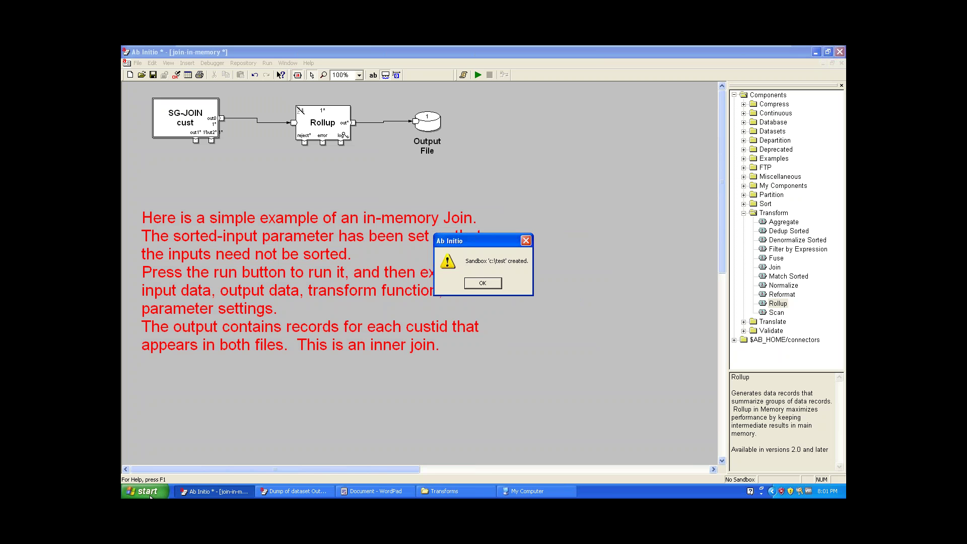
pyautogui.click(481, 283)
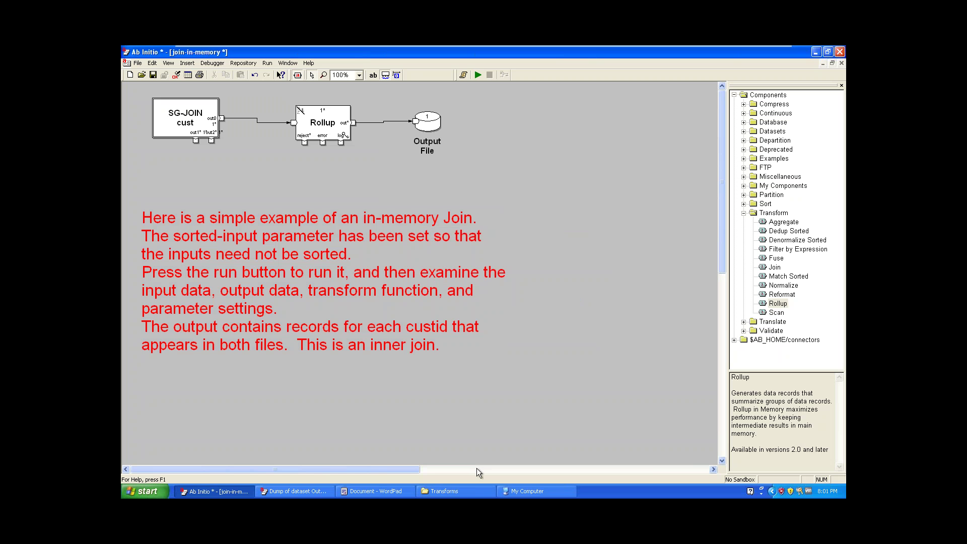
# Switch to the My Computer window and open the test folder on Local Disk (C:)
pyautogui.click(535, 491)
pyautogui.click(287, 171)
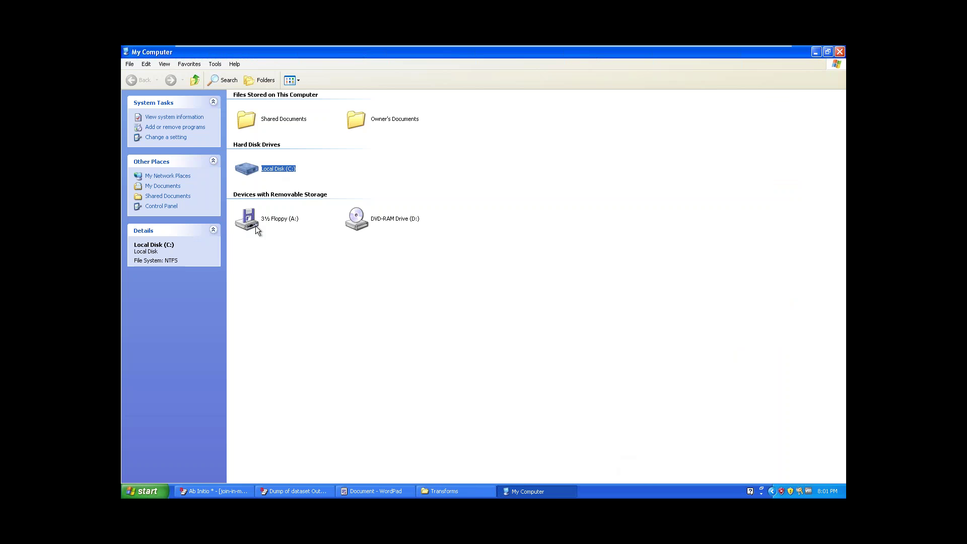
pyautogui.press('Return')
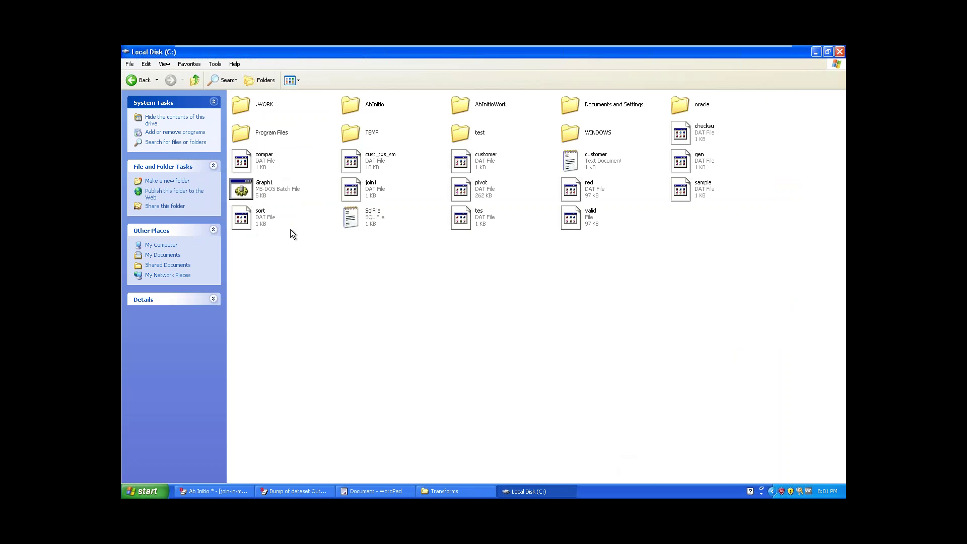
pyautogui.click(460, 133)
pyautogui.press('Return')
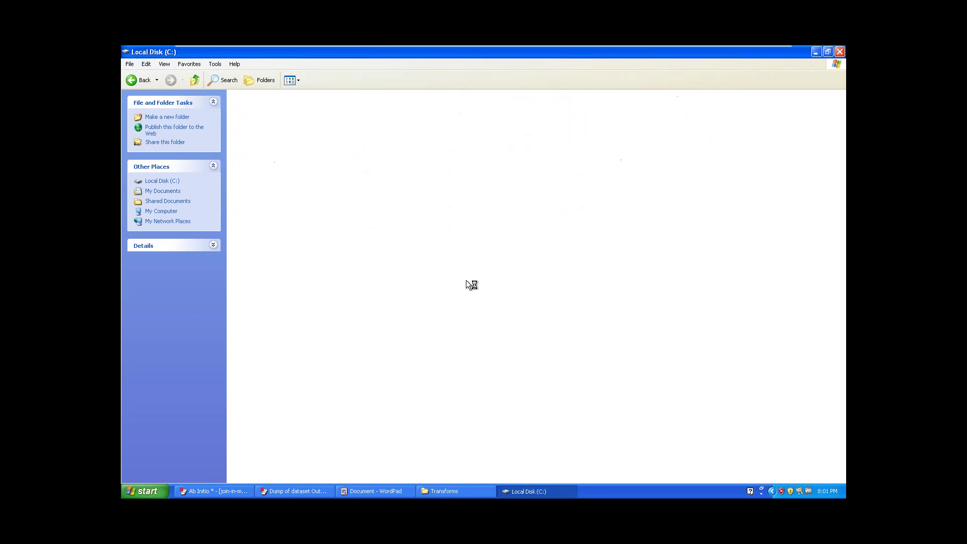
# Create a folder named components inside the test sandbox folder, and return to the join-in-memory graph in Ab Initio
pyautogui.rightClick(416, 230)
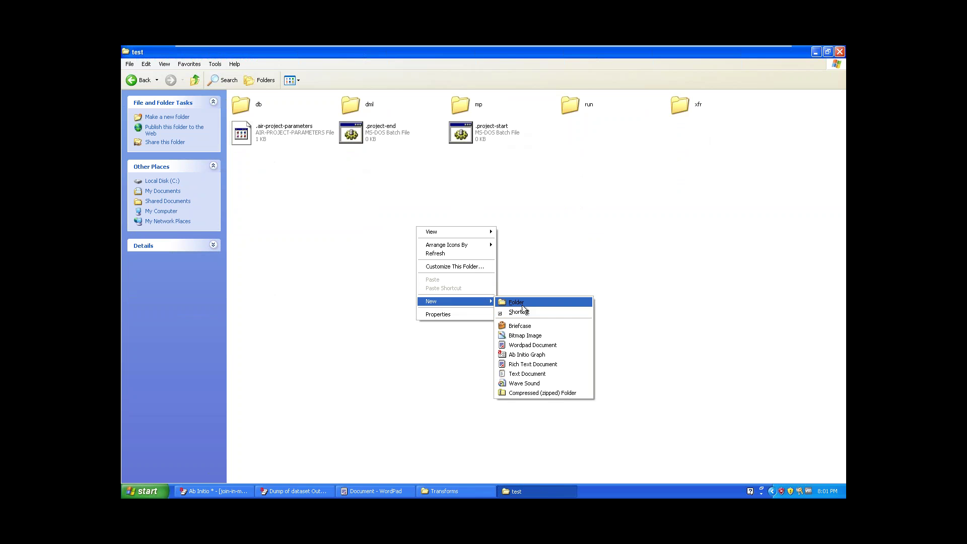
pyautogui.click(519, 302)
pyautogui.write('comp')
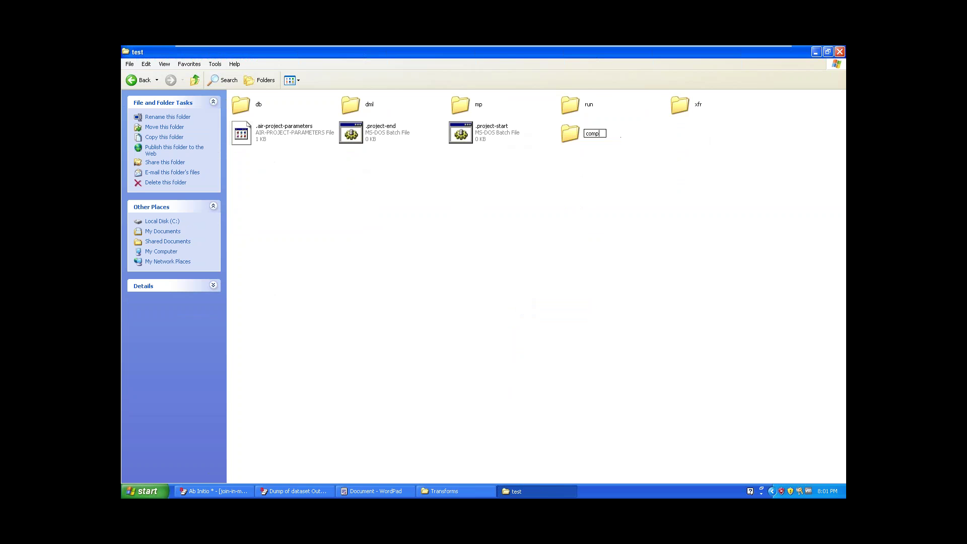
pyautogui.write('onents')
pyautogui.press('Return')
pyautogui.press('F2')
pyautogui.click(709, 224)
pyautogui.click(816, 52)
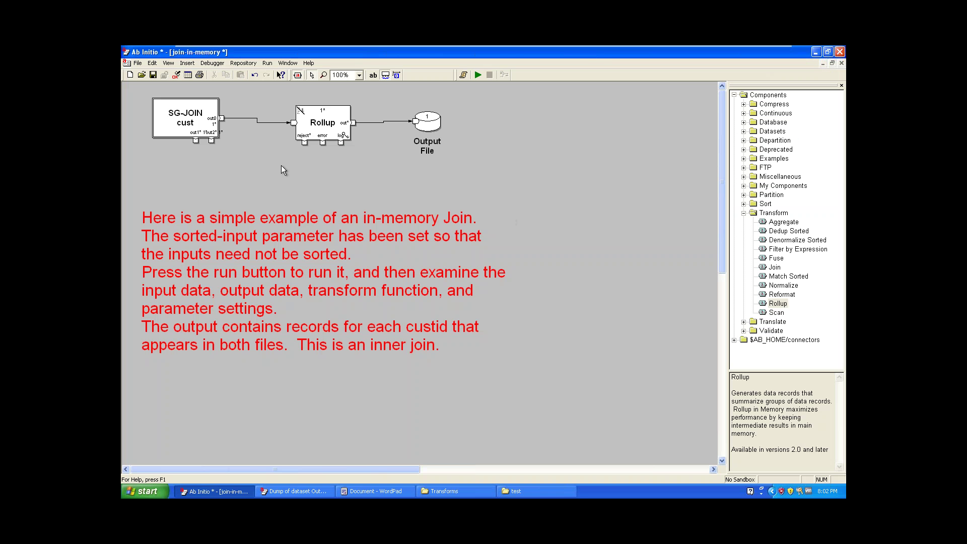
# Open the SG-JOIN cust subgraph and start Save As with inner_join chosen as the file name
pyautogui.click(215, 127)
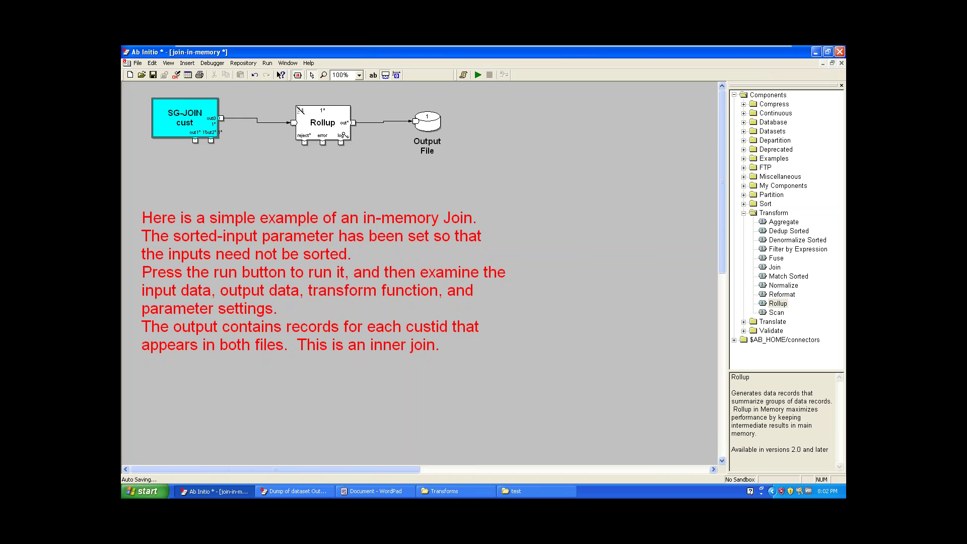
pyautogui.doubleClick(214, 127)
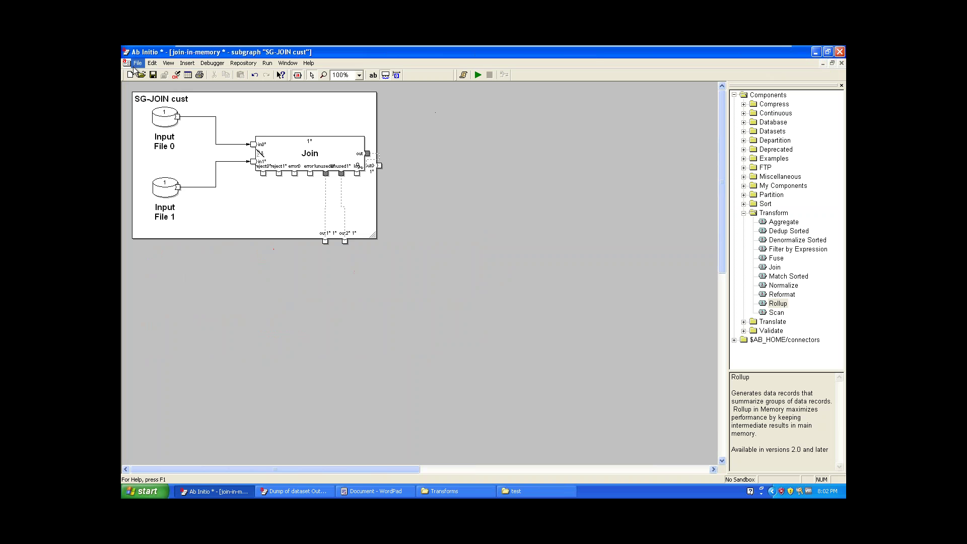
pyautogui.click(138, 63)
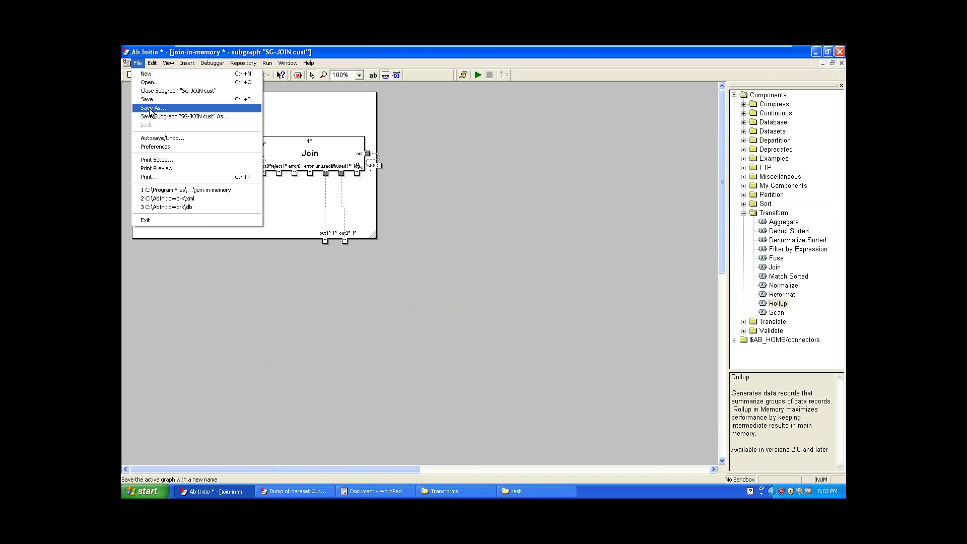
pyautogui.click(150, 108)
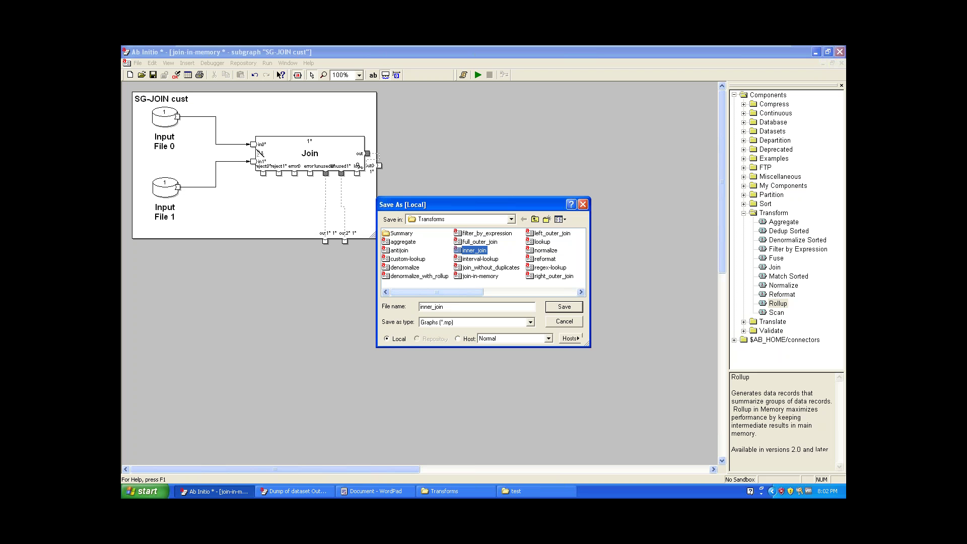
pyautogui.click(511, 220)
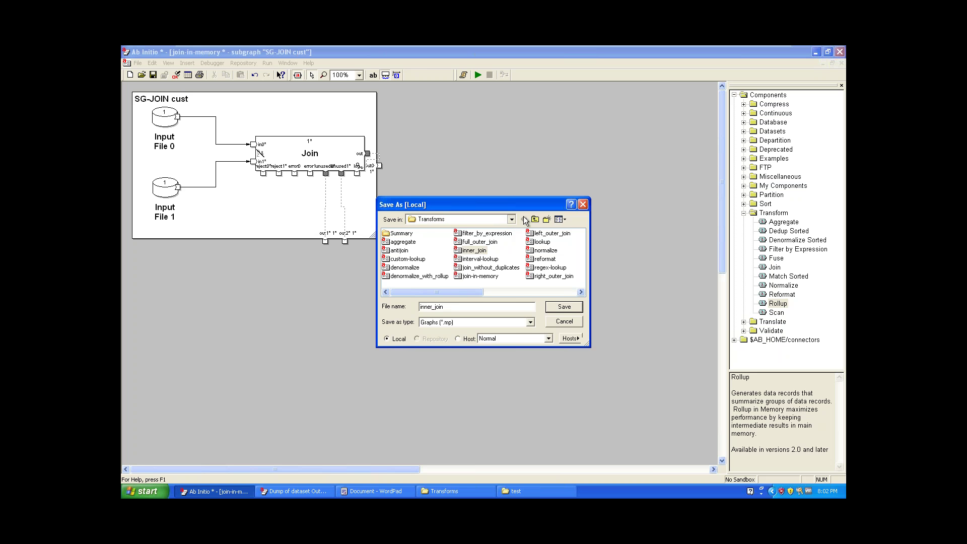
pyautogui.click(511, 221)
pyautogui.click(511, 221)
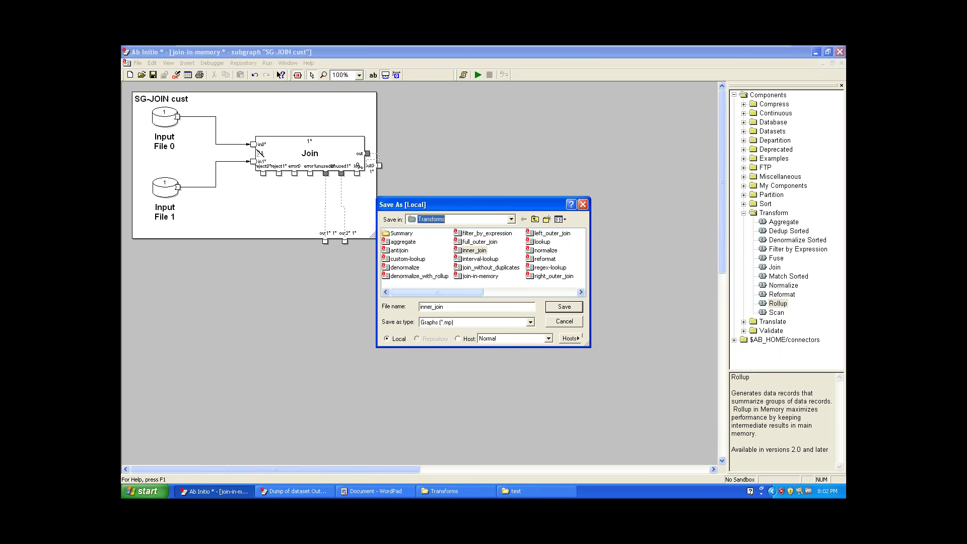
pyautogui.click(513, 218)
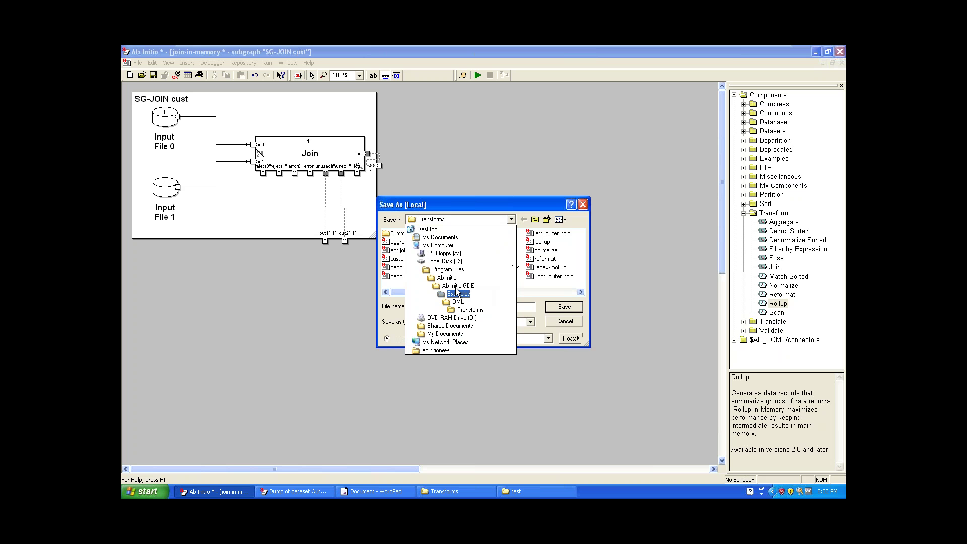
pyautogui.click(454, 262)
pyautogui.doubleClick(406, 242)
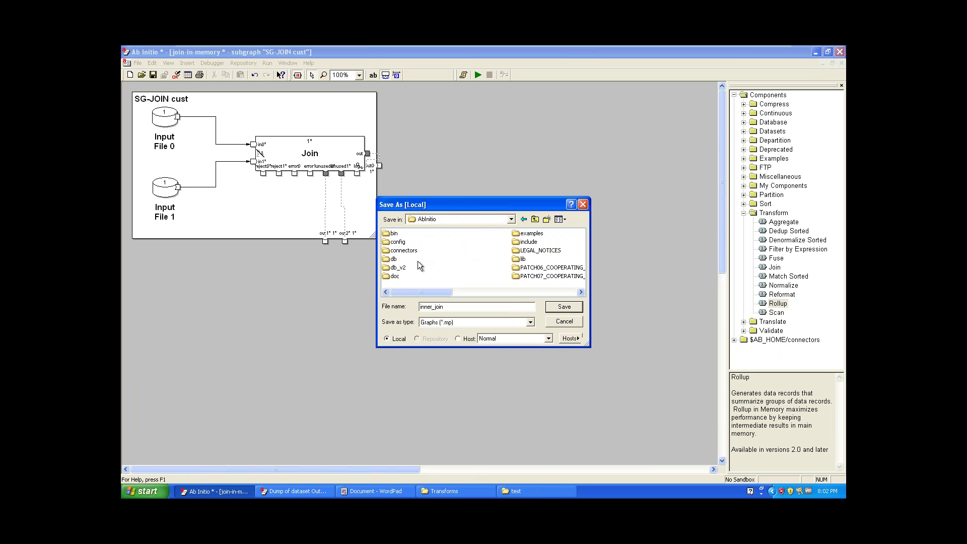
pyautogui.click(581, 291)
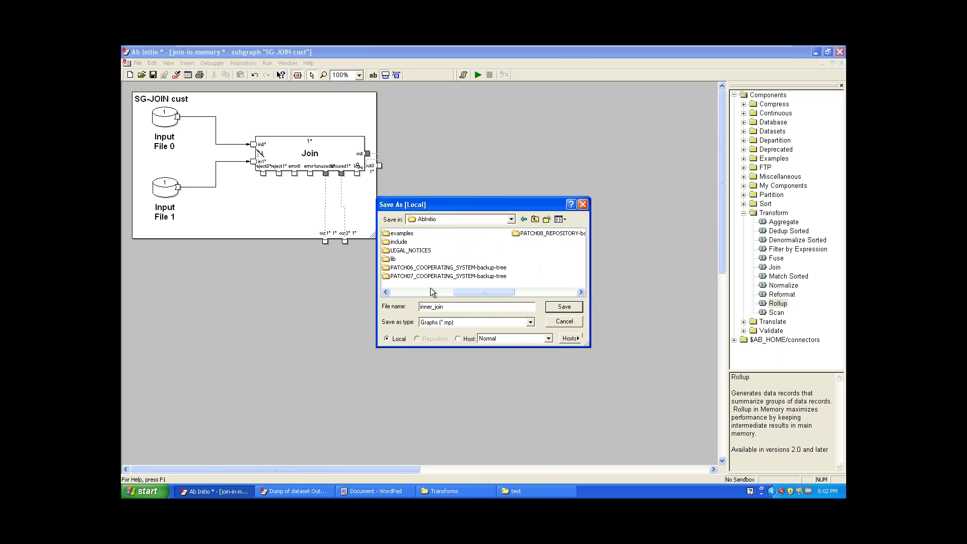
pyautogui.click(580, 291)
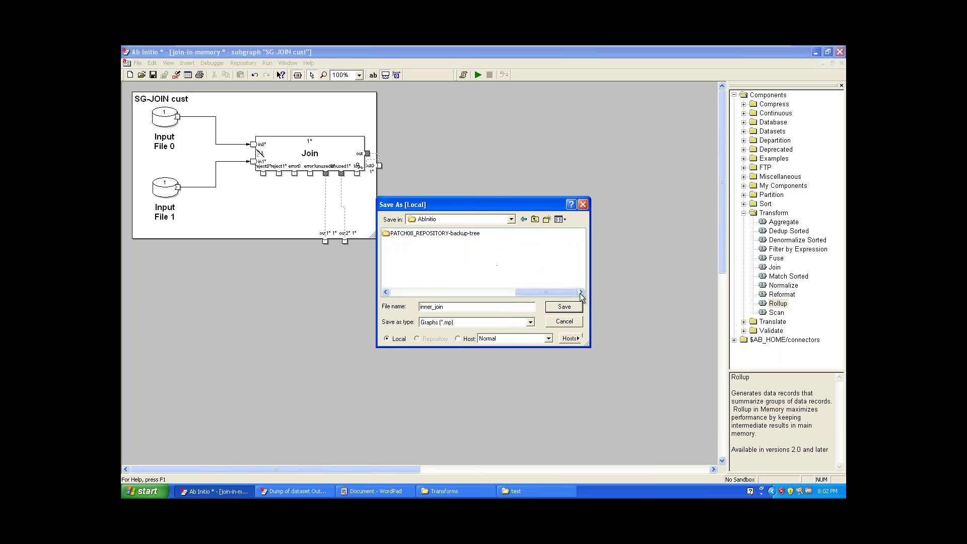
pyautogui.moveTo(370, 288); pyautogui.dragTo(398, 287)
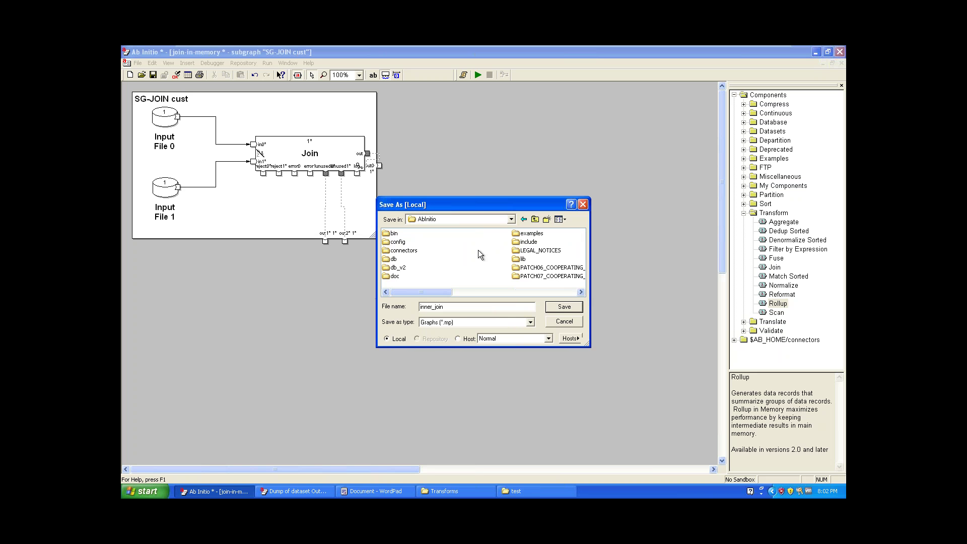
# Set the save location to the components folder inside the test folder on Local Disk (C:)
pyautogui.click(512, 219)
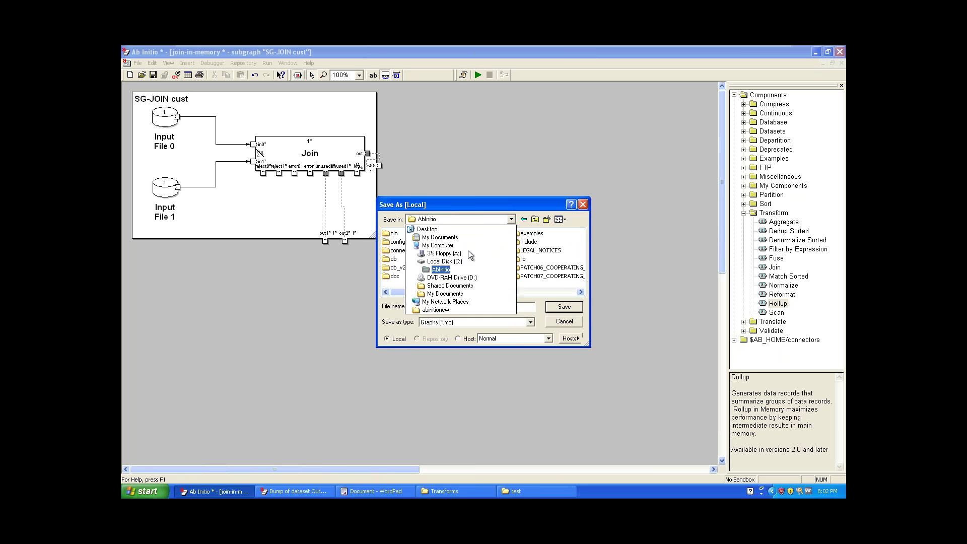
pyautogui.click(438, 262)
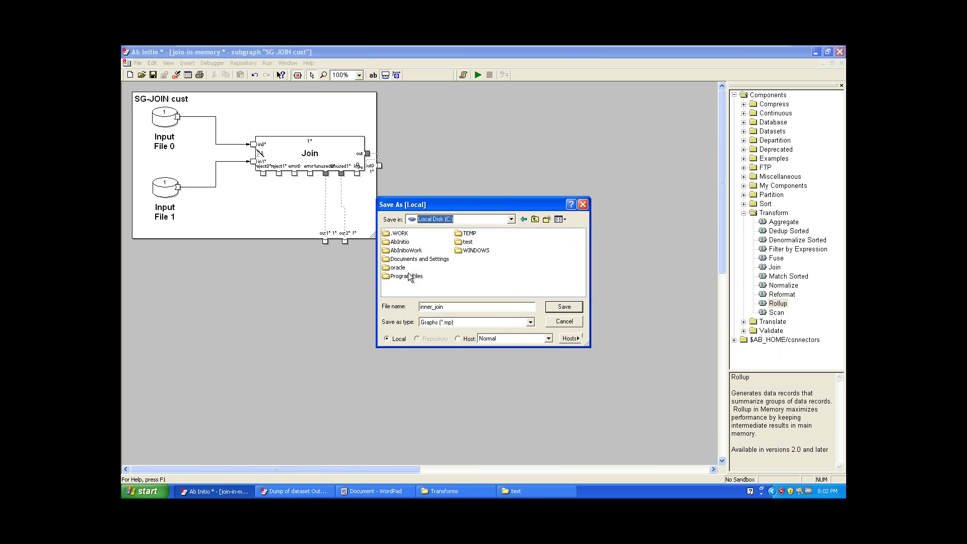
pyautogui.doubleClick(468, 242)
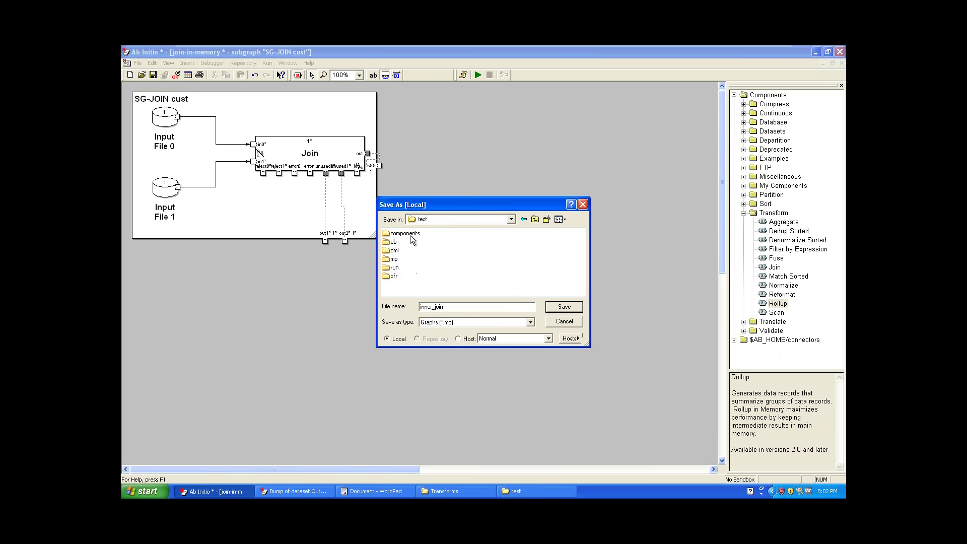
pyautogui.doubleClick(410, 235)
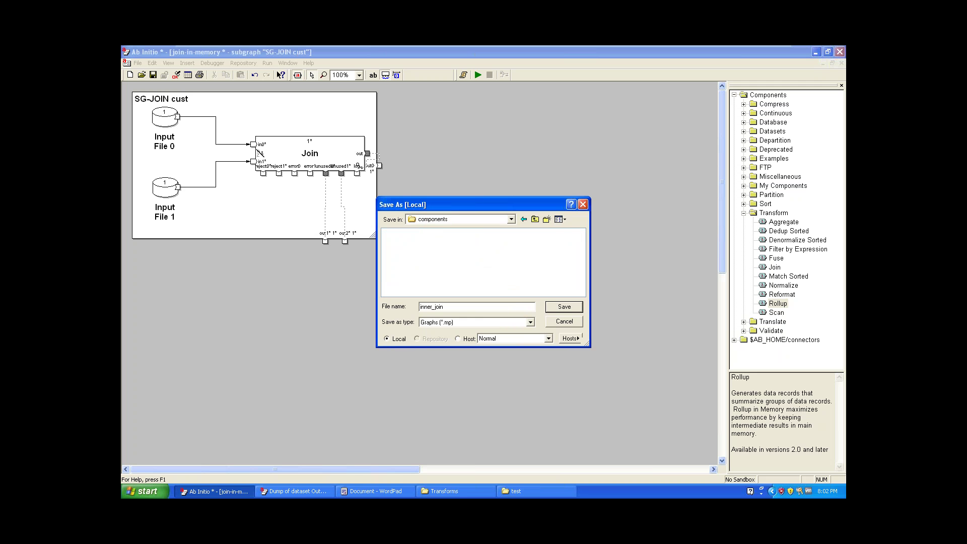
# Save the graph as inner_join.mpc with the file type set to All Files (*.*)
pyautogui.doubleClick(458, 308)
pyautogui.click(458, 308)
pyautogui.write('.mpc')
pyautogui.click(530, 324)
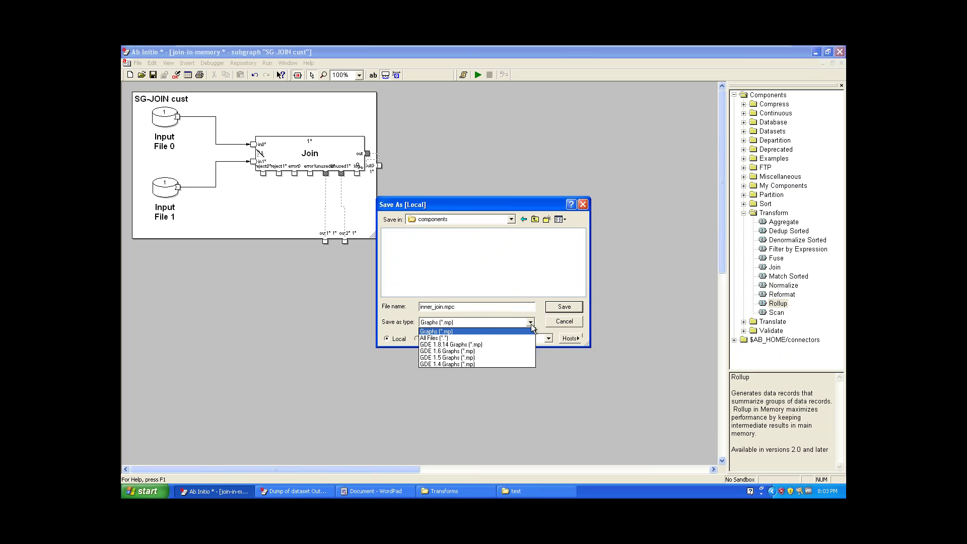
pyautogui.click(507, 336)
pyautogui.click(467, 309)
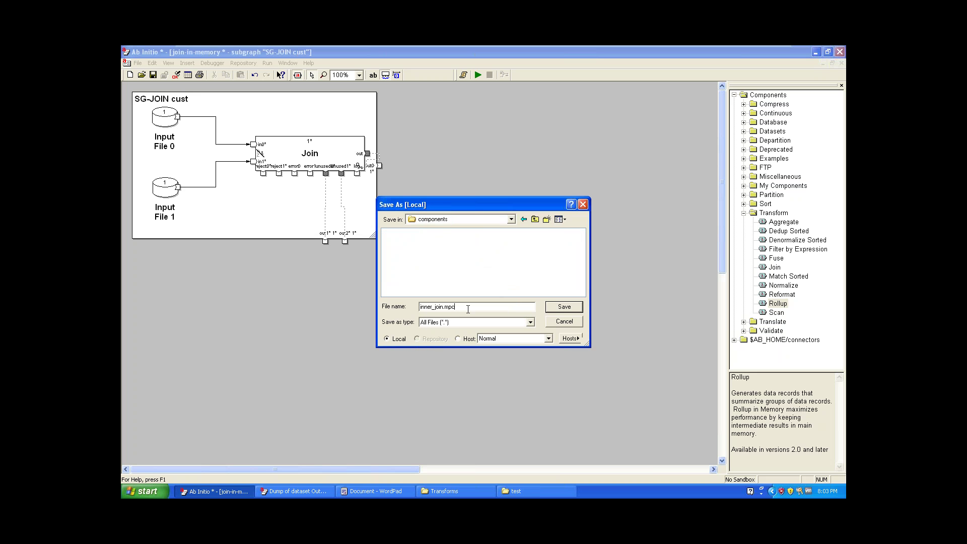
pyautogui.doubleClick(467, 309)
pyautogui.press('End')
pyautogui.moveTo(454, 307); pyautogui.dragTo(390, 304)
pyautogui.press('Return')
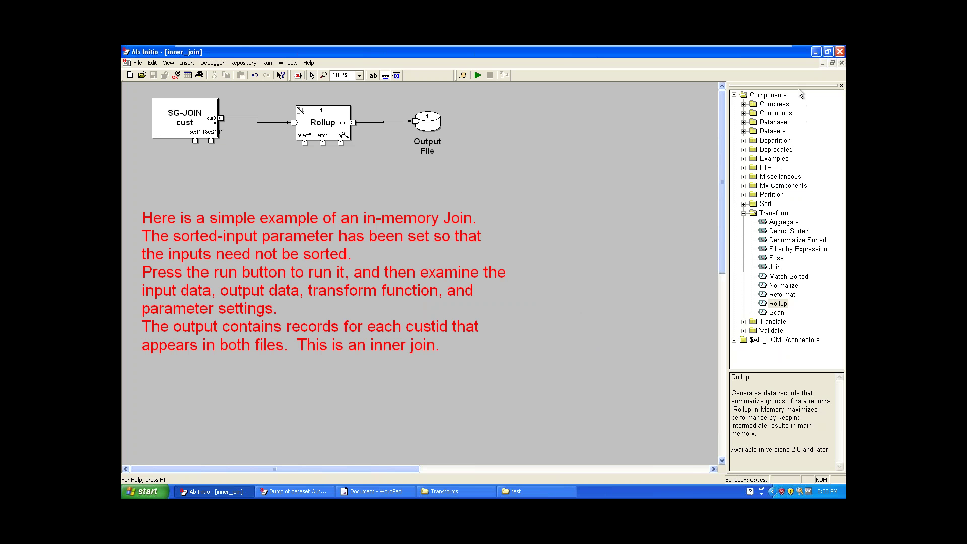
# Float the Components organizer over the graph area and dock it back in its original place
pyautogui.moveTo(801, 93); pyautogui.dragTo(750, 132)
pyautogui.moveTo(802, 87); pyautogui.dragTo(675, 109)
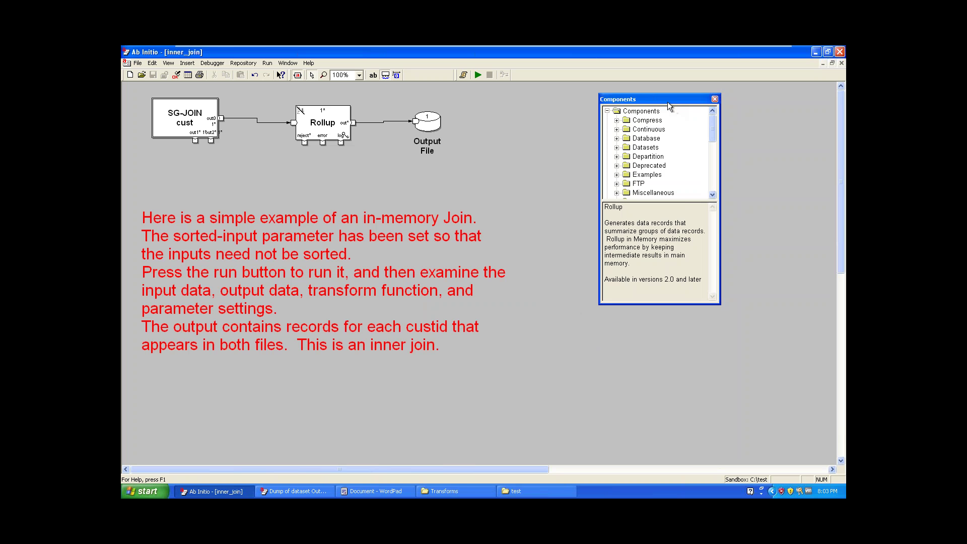
pyautogui.moveTo(666, 102); pyautogui.dragTo(738, 104)
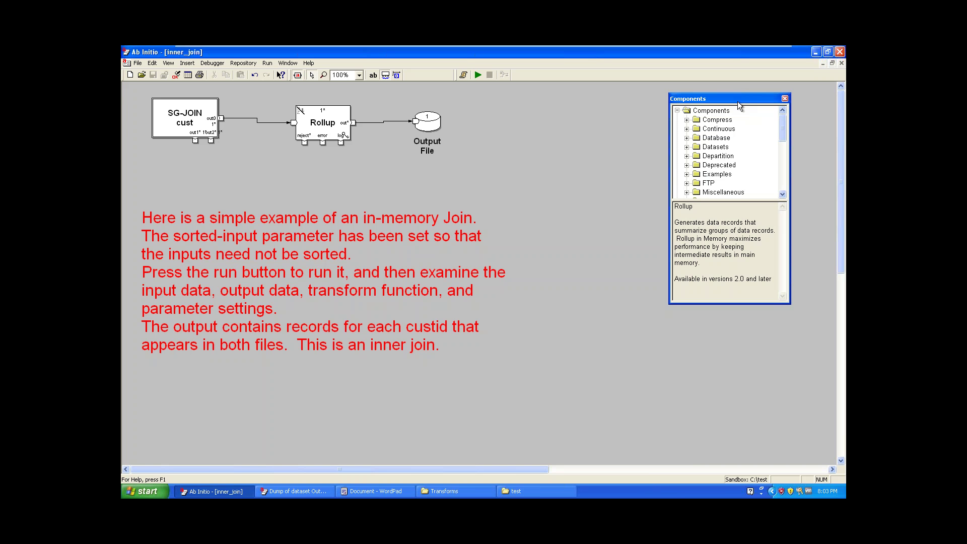
pyautogui.moveTo(738, 103); pyautogui.dragTo(810, 90)
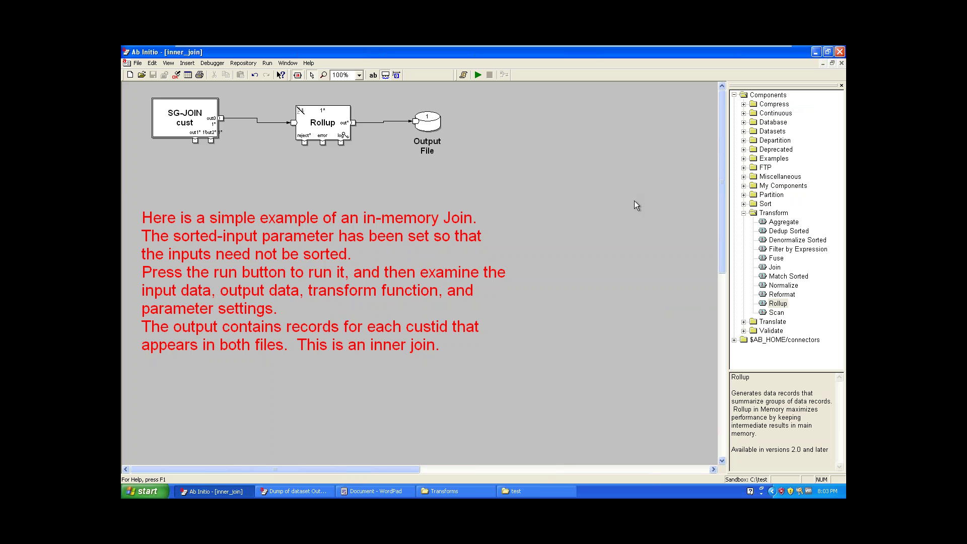
# Try to insert the inner_join program component from C:\test\components into the open graph
pyautogui.click(187, 63)
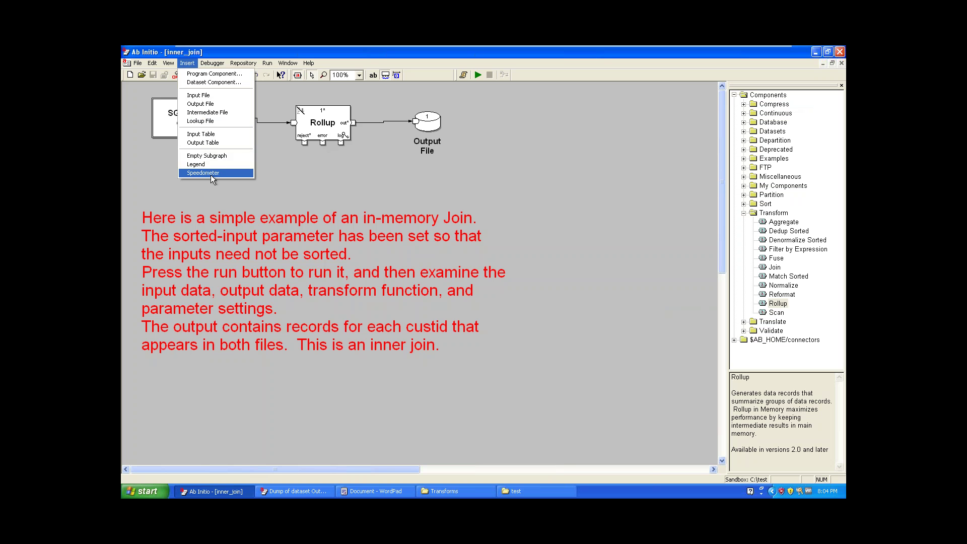
pyautogui.click(206, 74)
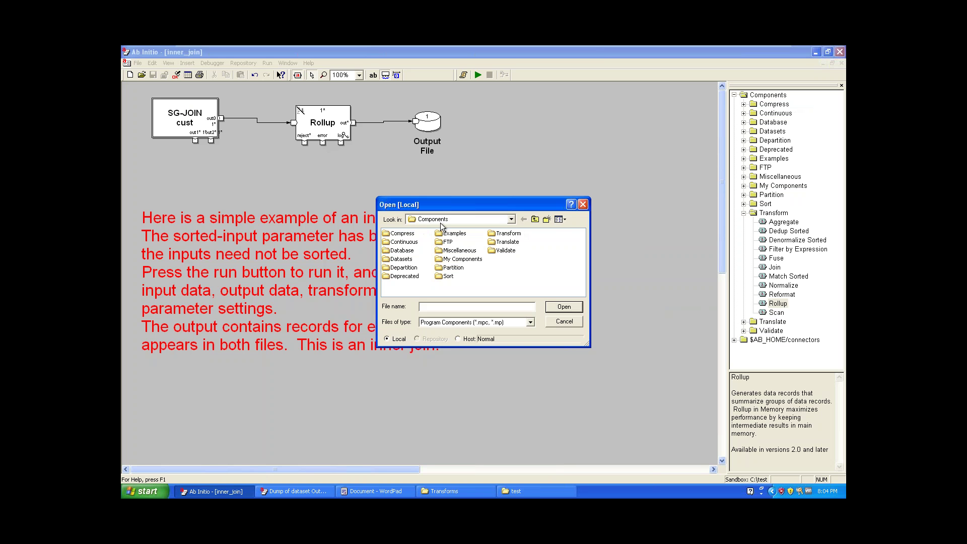
pyautogui.click(511, 219)
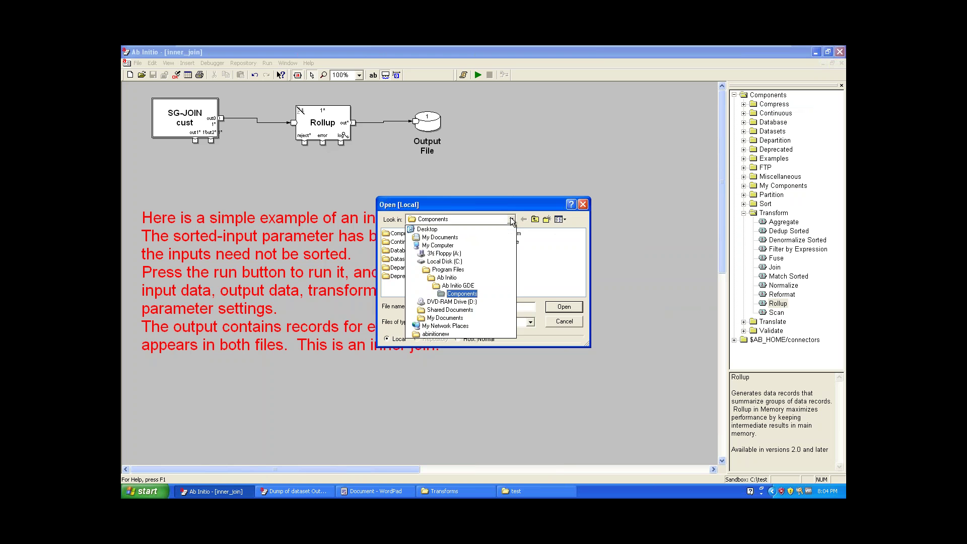
pyautogui.click(444, 261)
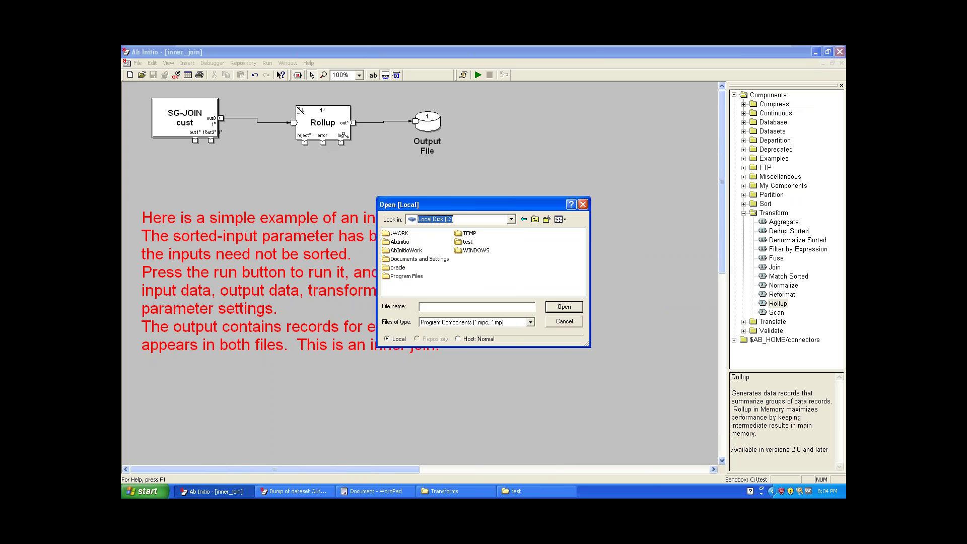
pyautogui.doubleClick(467, 242)
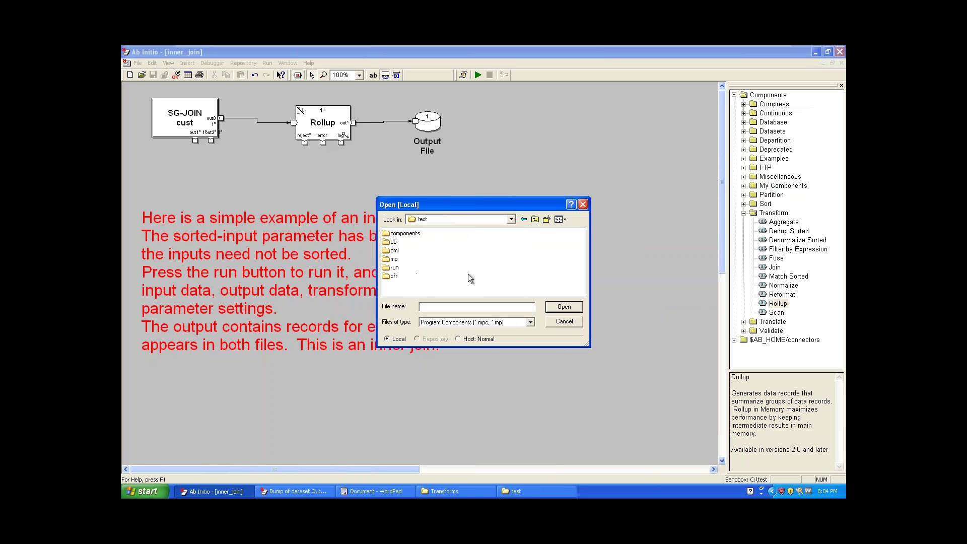
pyautogui.doubleClick(404, 231)
pyautogui.doubleClick(396, 233)
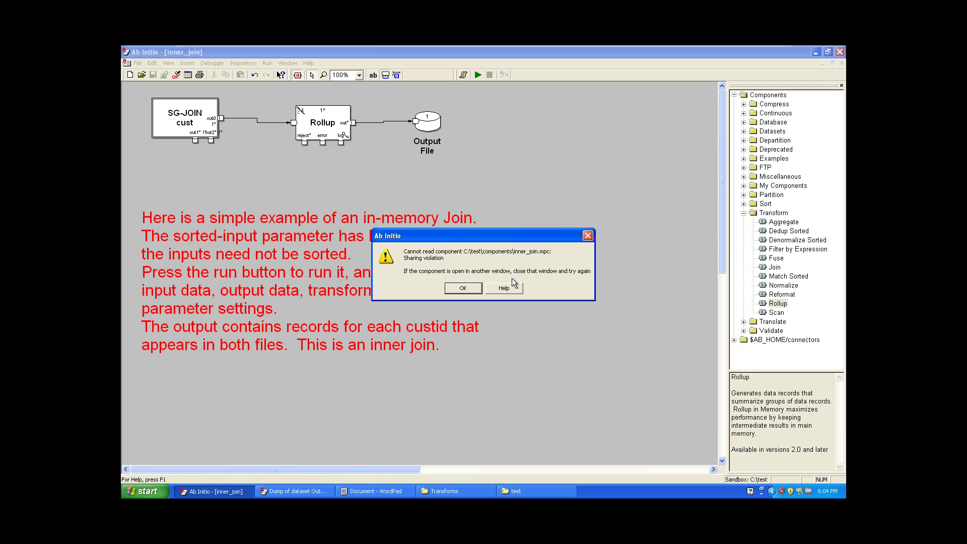
pyautogui.click(462, 288)
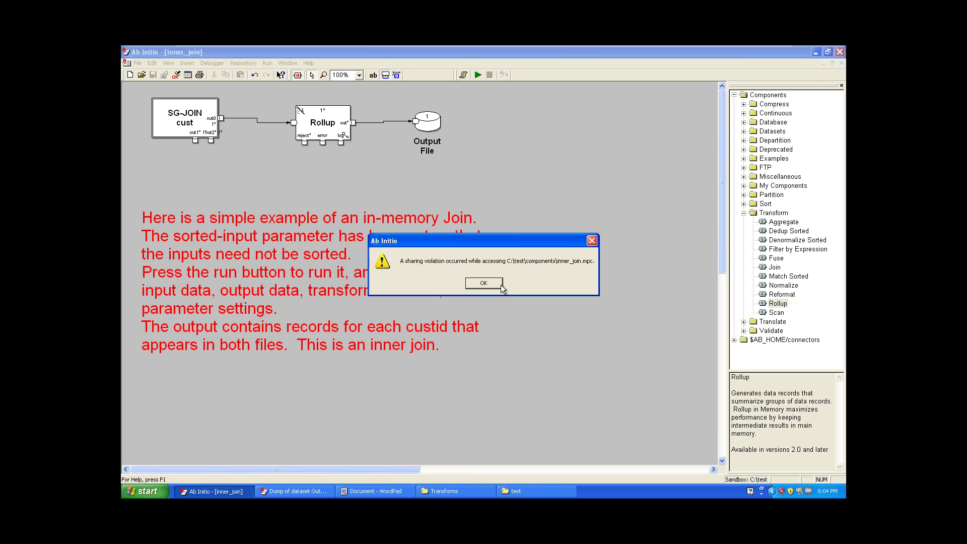
pyautogui.click(498, 285)
pyautogui.click(491, 285)
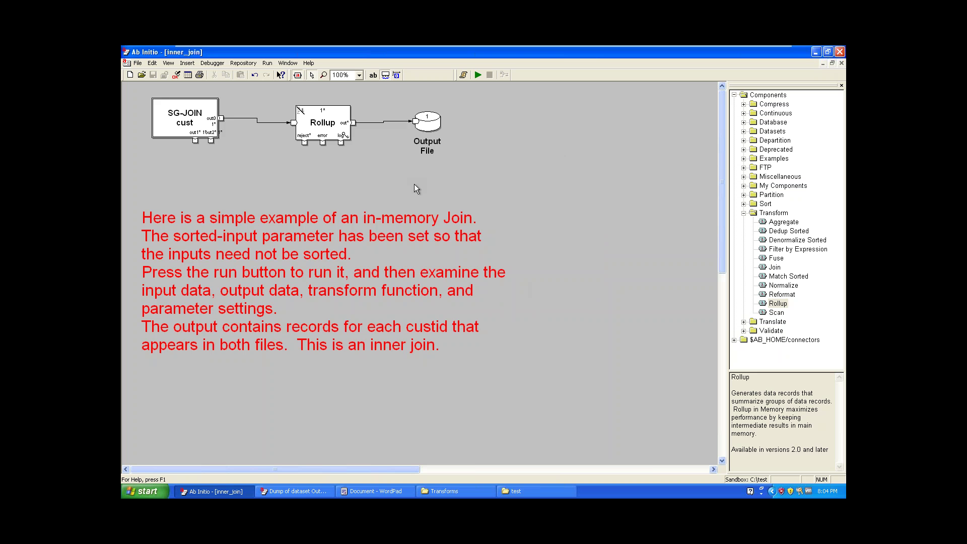
# Try to insert the inner_join program component into a new graph, and close that graph without saving
pyautogui.hotkey('ctrl', 'n')
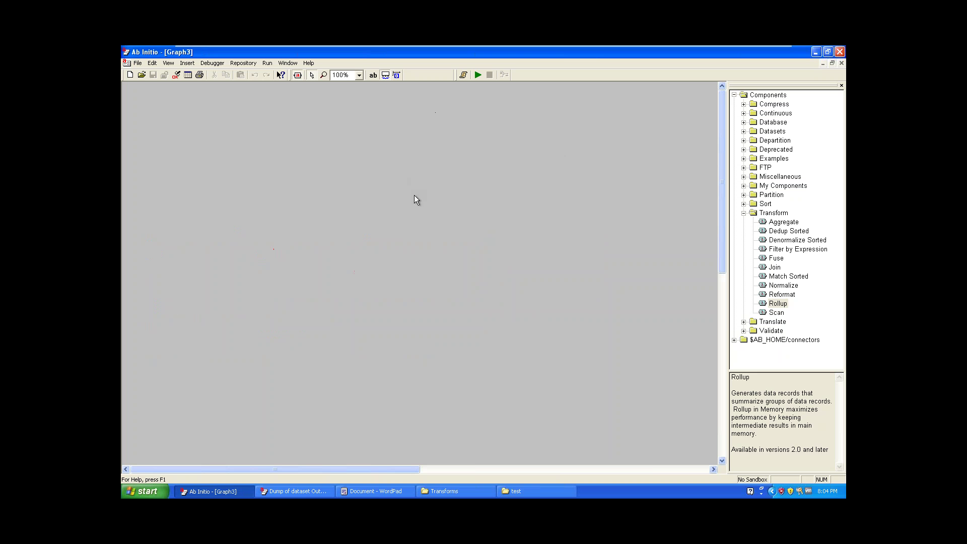
pyautogui.click(188, 65)
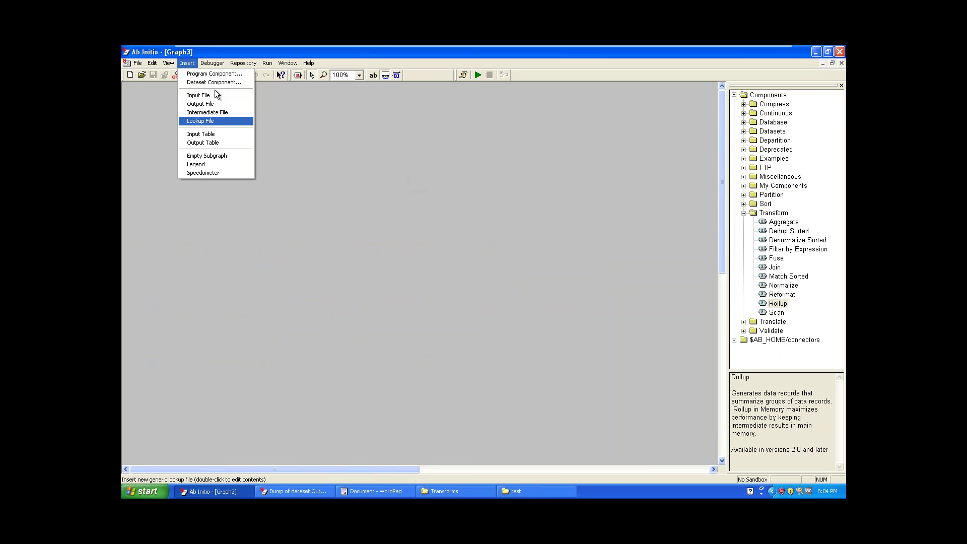
pyautogui.click(215, 74)
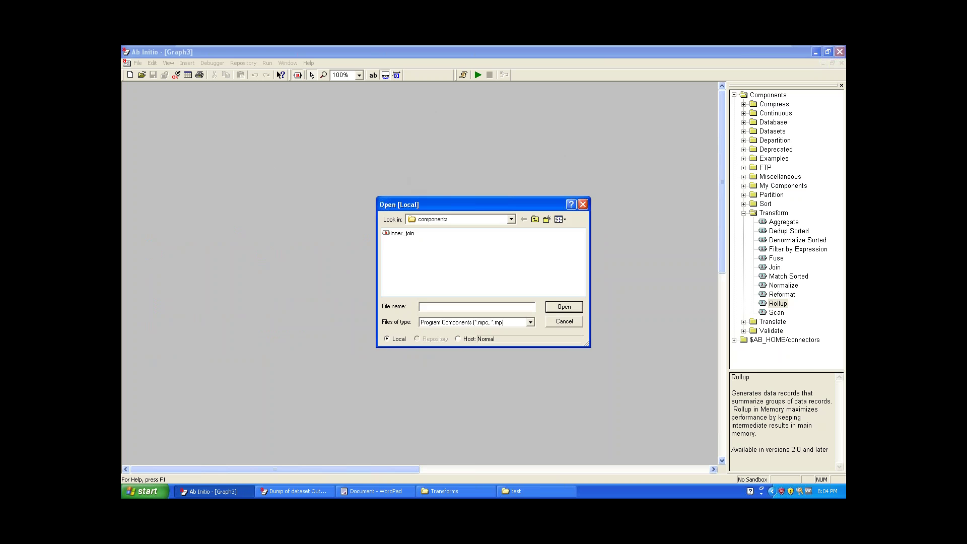
pyautogui.doubleClick(403, 234)
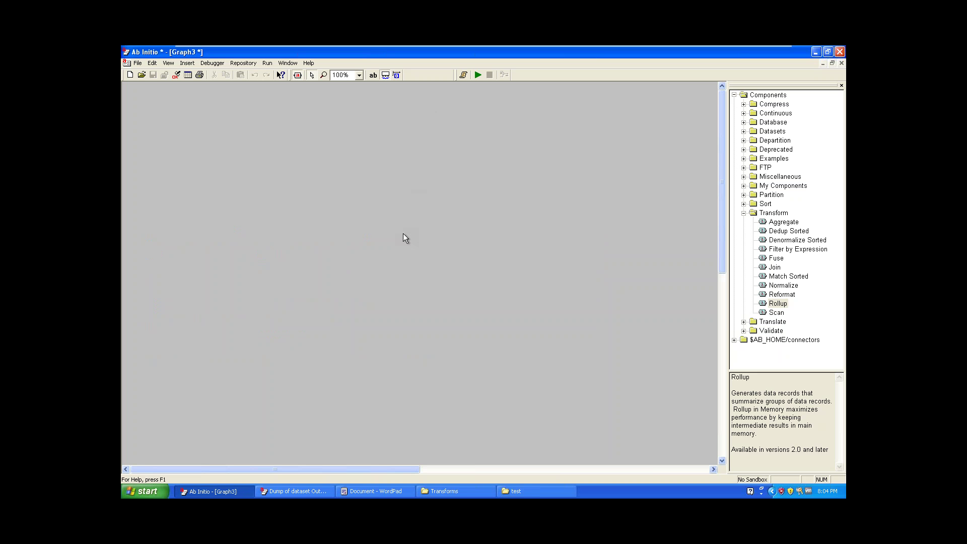
pyautogui.click(457, 288)
pyautogui.click(494, 282)
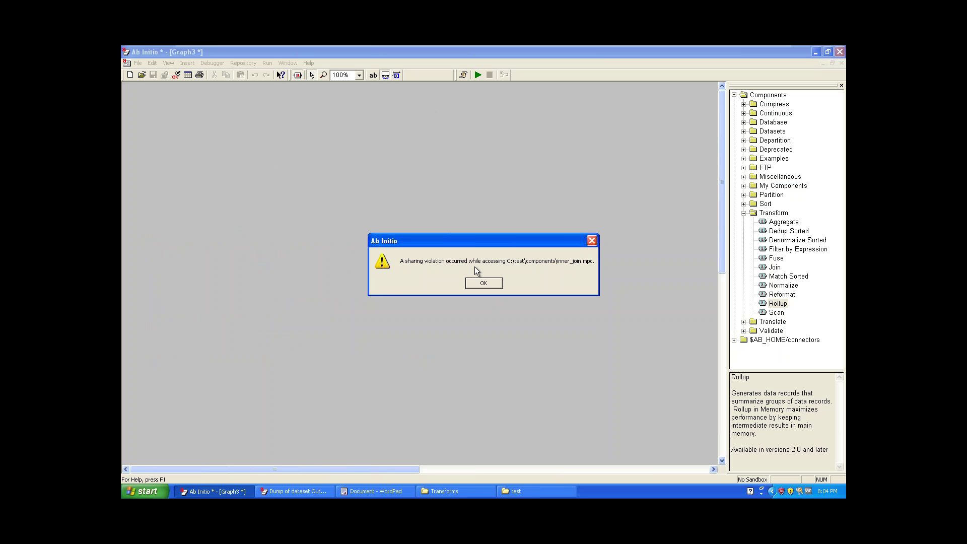
pyautogui.press('Return')
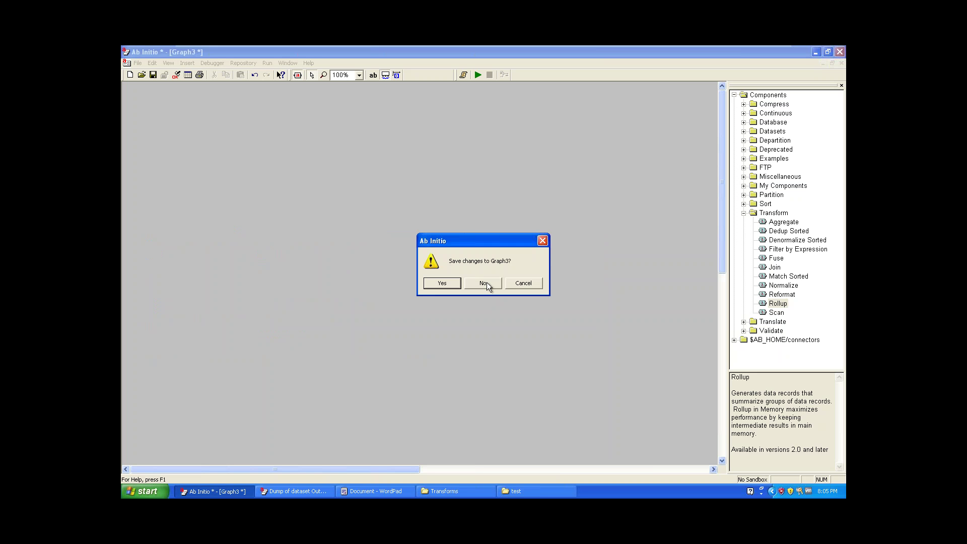
pyautogui.click(492, 285)
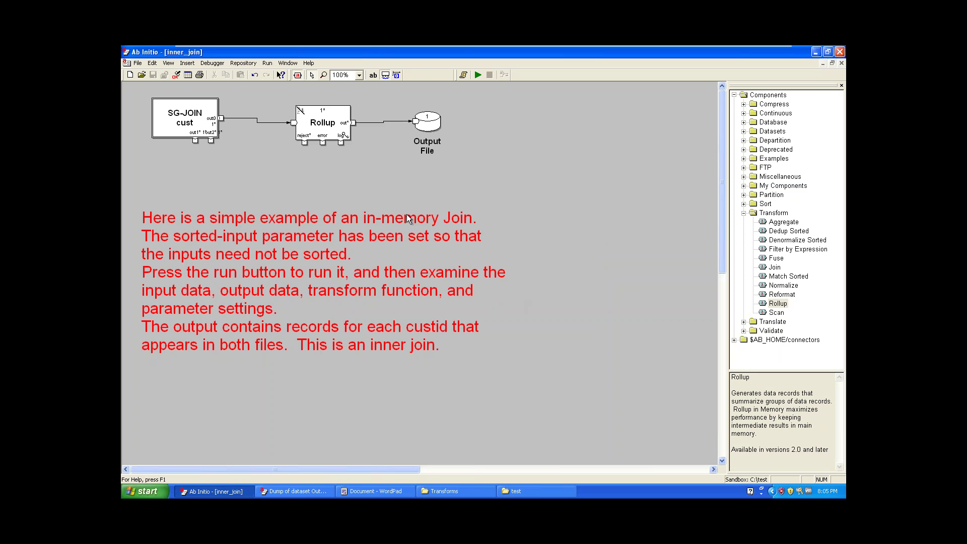
# Save the graph as generic on Local Disk (C:) and close it
pyautogui.click(139, 65)
pyautogui.click(155, 111)
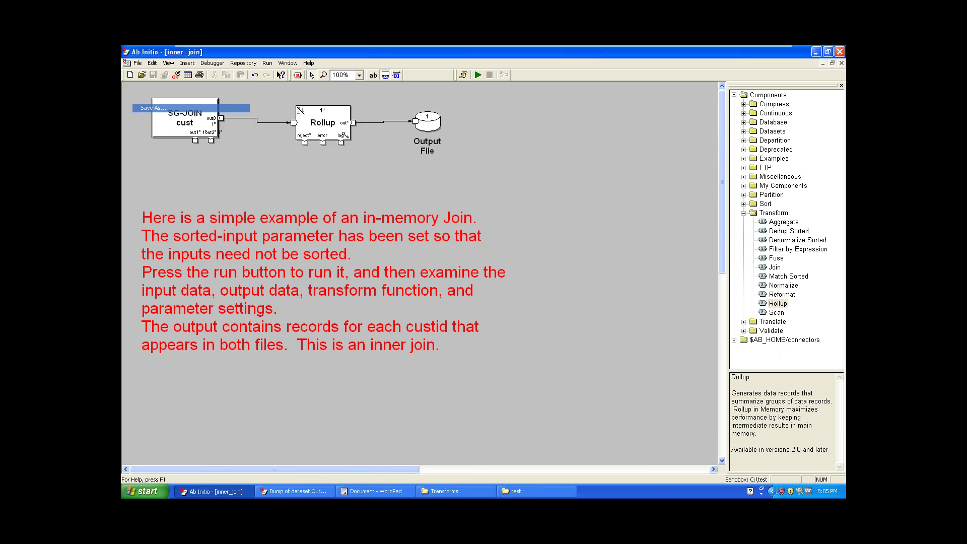
pyautogui.click(515, 220)
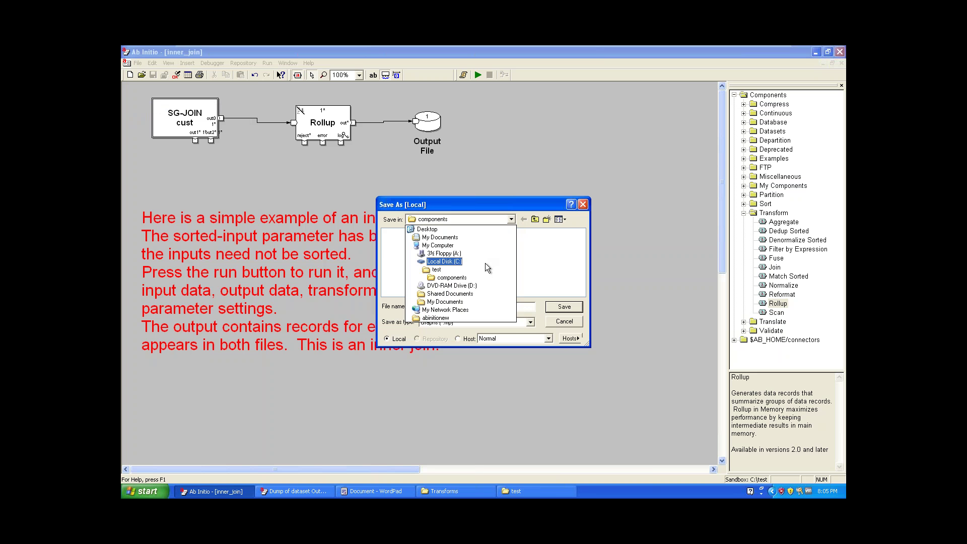
pyautogui.click(485, 263)
pyautogui.moveTo(443, 307); pyautogui.dragTo(384, 308)
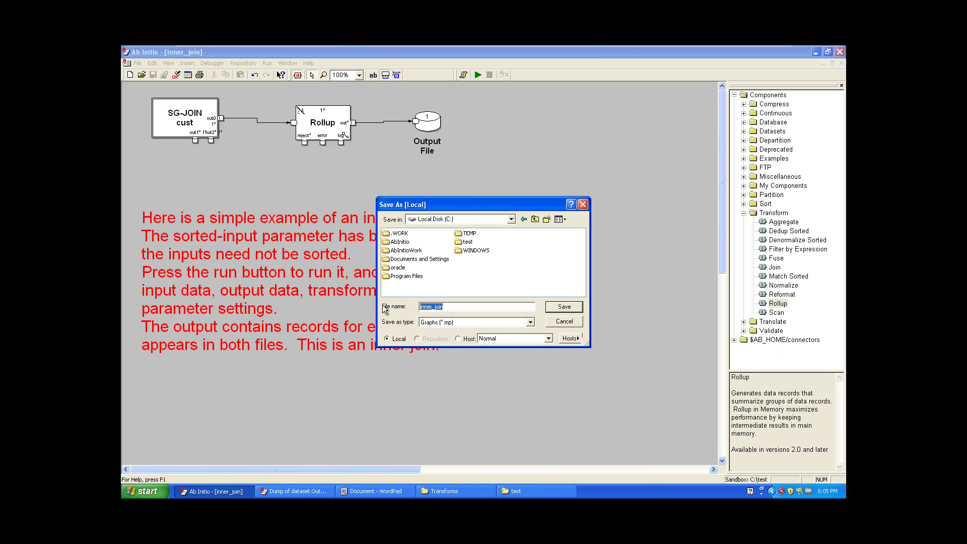
pyautogui.write('generic')
pyautogui.press('Return')
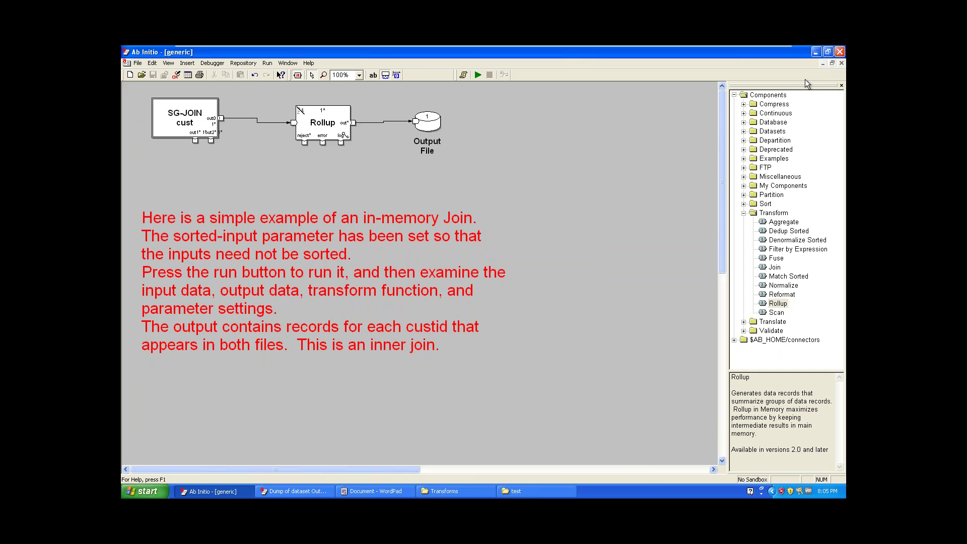
pyautogui.click(841, 63)
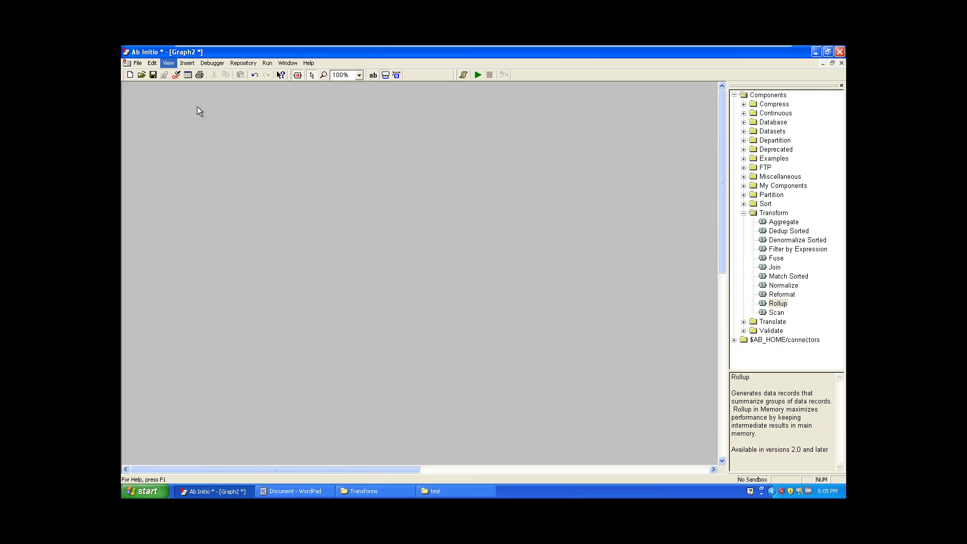
# Insert the inner_join program component from the components folder into Graph2 and move it toward the graph's left edge
pyautogui.click(187, 63)
pyautogui.click(200, 75)
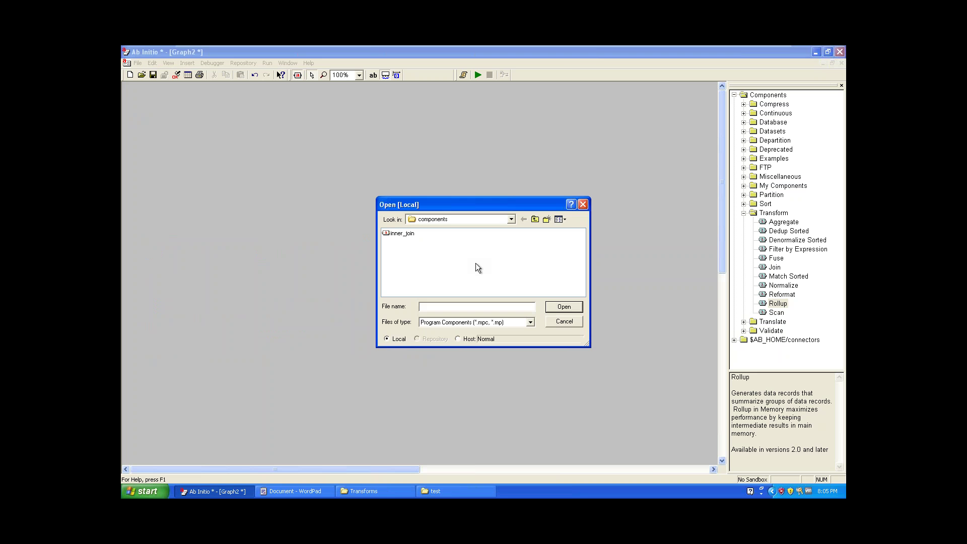
pyautogui.doubleClick(401, 234)
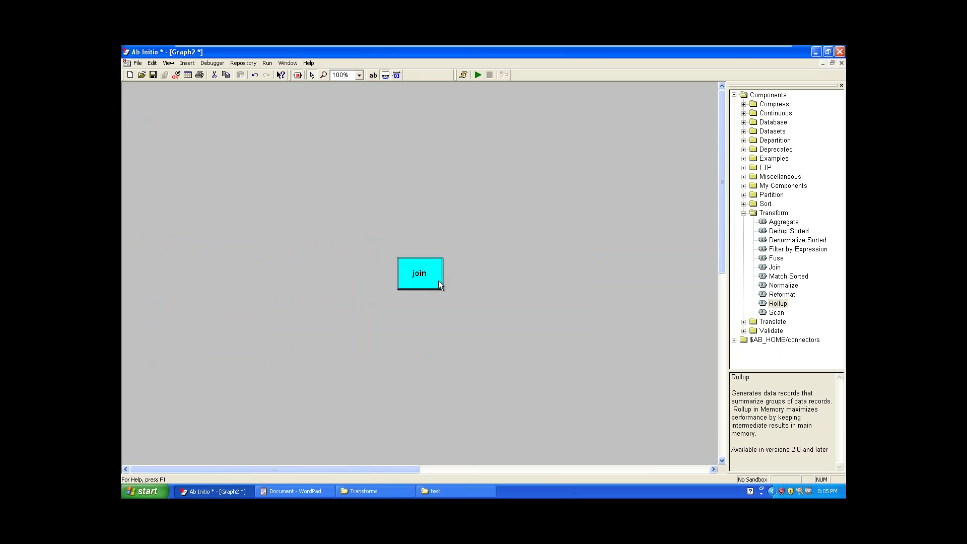
pyautogui.click(446, 310)
pyautogui.moveTo(427, 279); pyautogui.dragTo(169, 201)
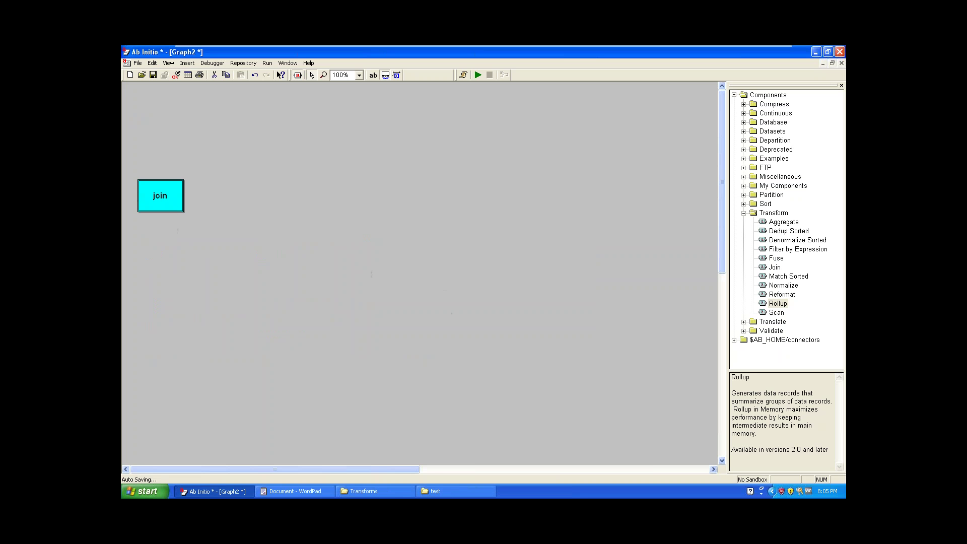
# Check the contents of the join subgraph, and delete the subgraph from Graph2
pyautogui.doubleClick(168, 200)
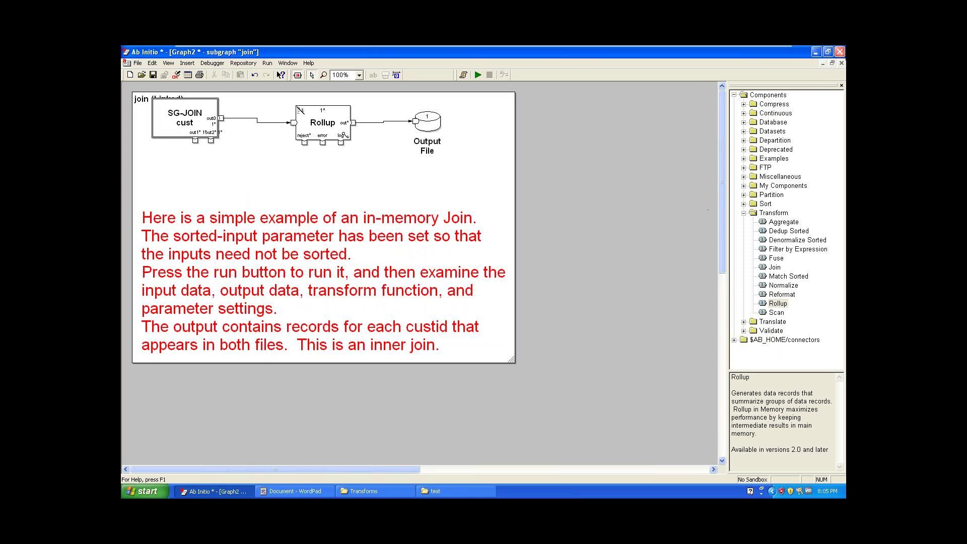
pyautogui.click(841, 63)
pyautogui.hotkey('ctrl', 'a')
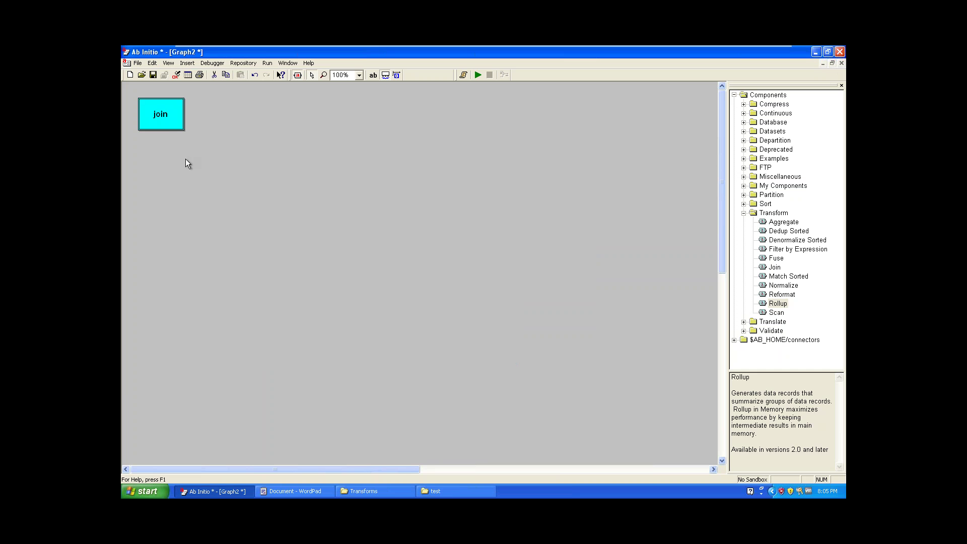
pyautogui.press('Delete')
# Reinsert the inner_join program component into the emptied Graph2 and place it near the graph's upper-left corner
pyautogui.click(188, 64)
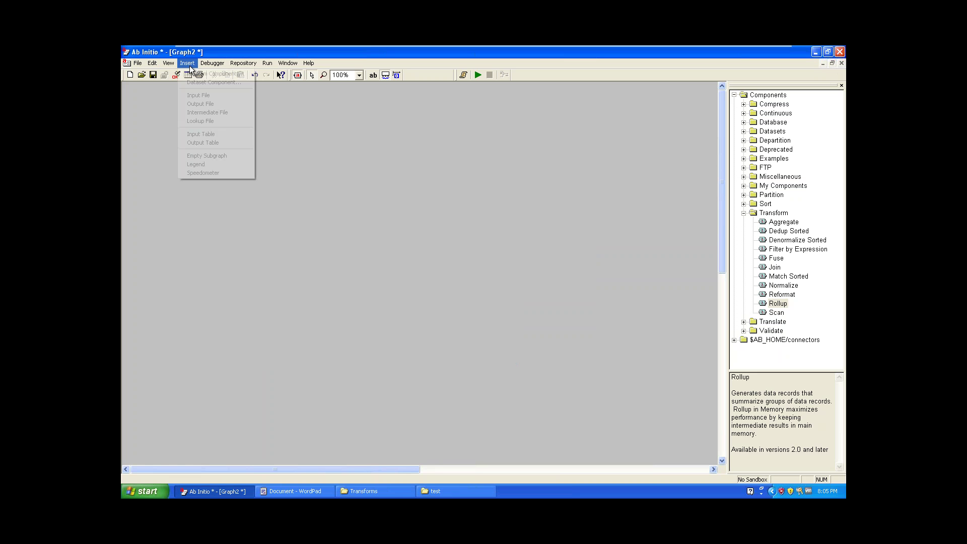
pyautogui.click(214, 82)
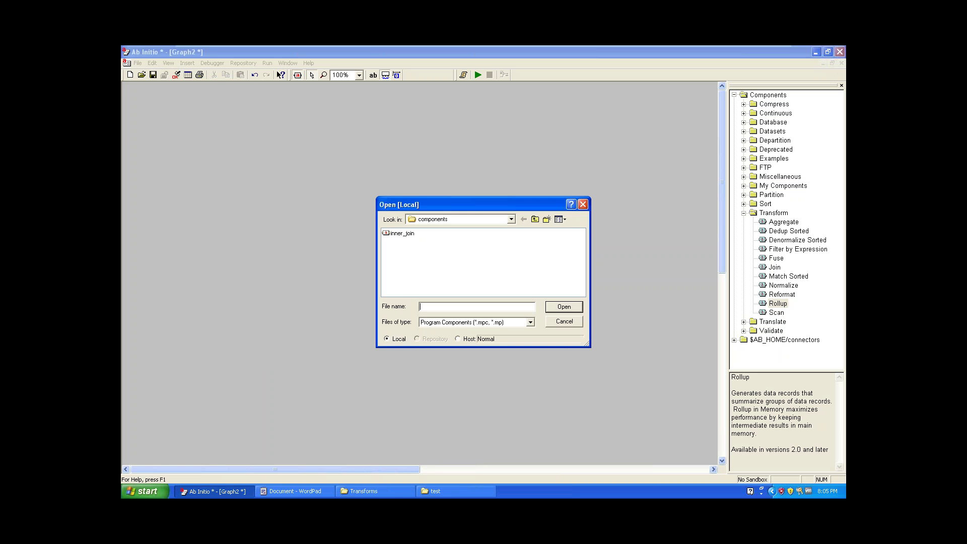
pyautogui.click(507, 222)
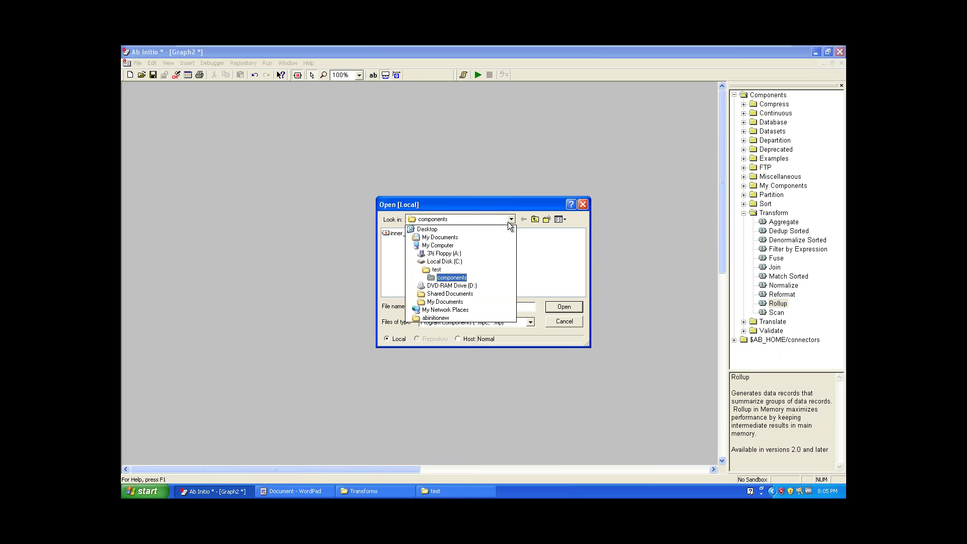
pyautogui.click(508, 222)
pyautogui.click(406, 249)
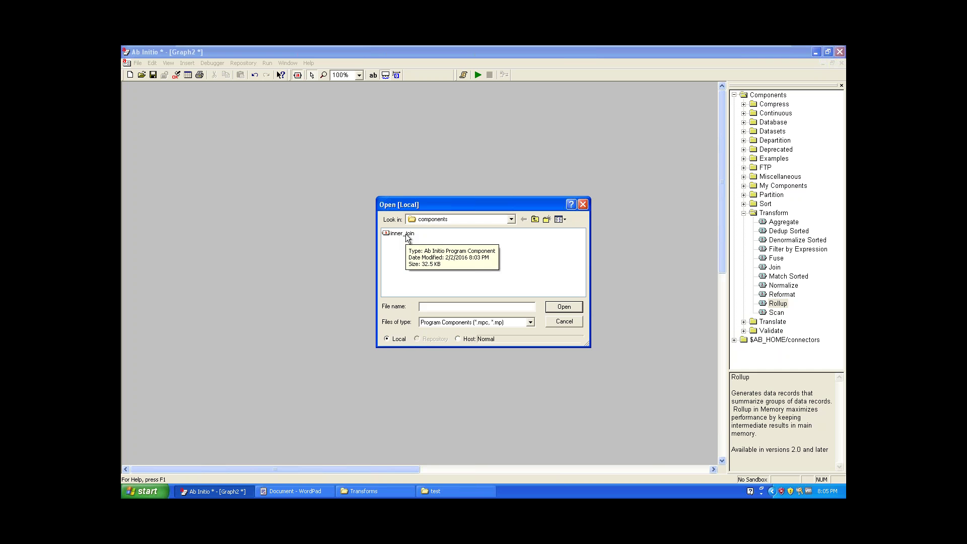
pyautogui.doubleClick(403, 234)
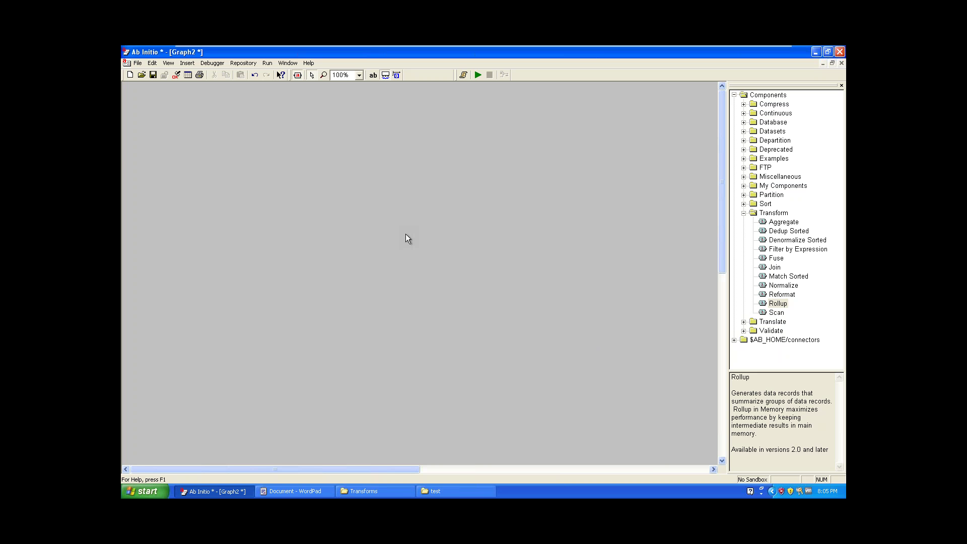
pyautogui.moveTo(420, 274); pyautogui.dragTo(162, 150)
pyautogui.click(205, 225)
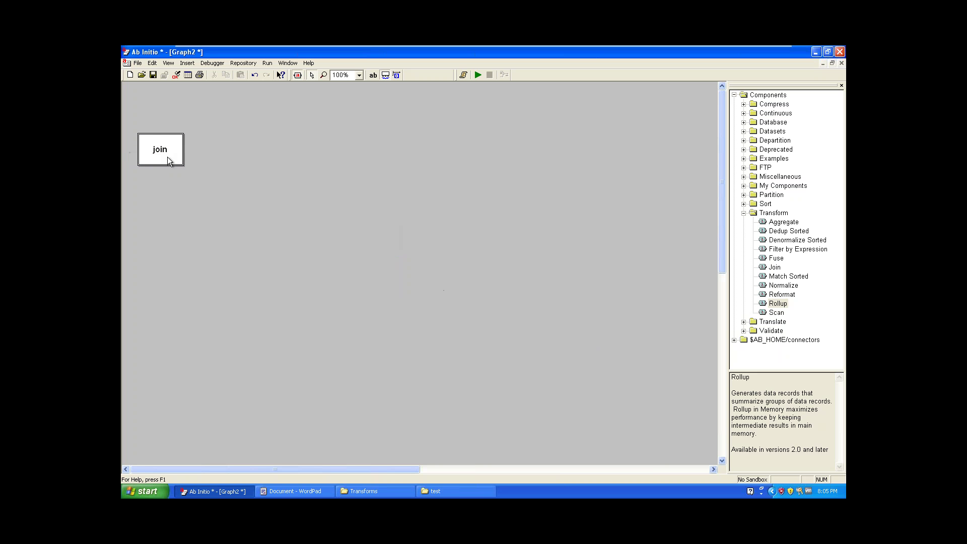
# Examine the components inside the linked join subgraph, including the Rollup, and return to Graph2
pyautogui.click(166, 155)
pyautogui.doubleClick(166, 154)
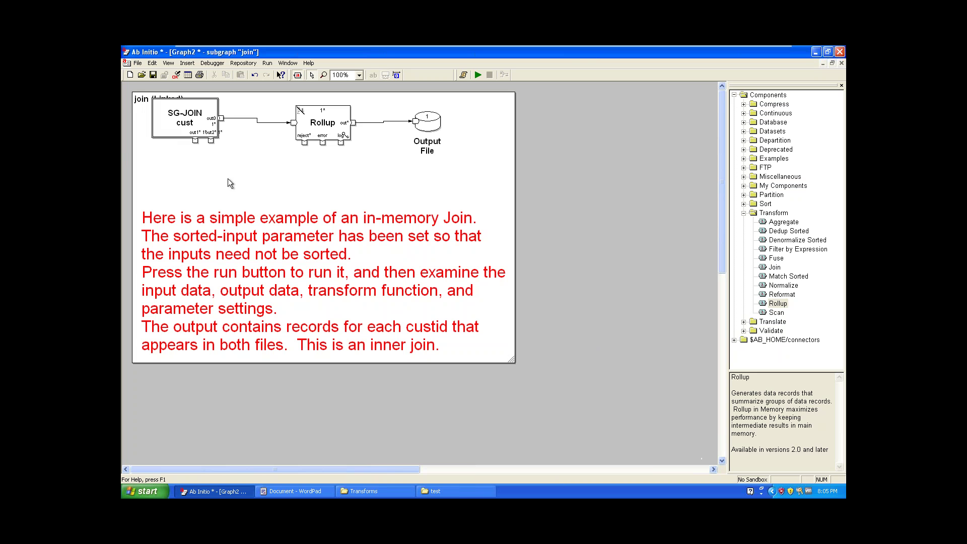
pyautogui.click(391, 235)
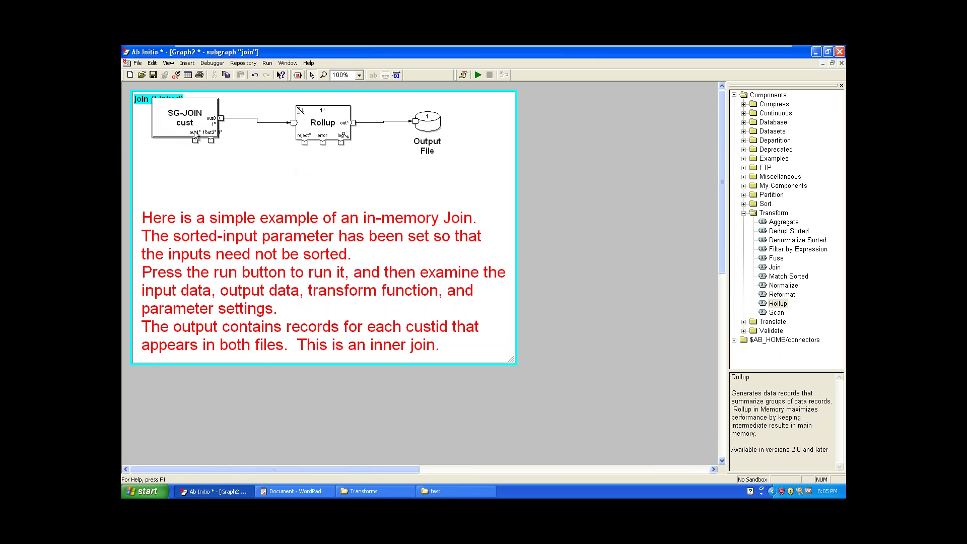
pyautogui.click(330, 127)
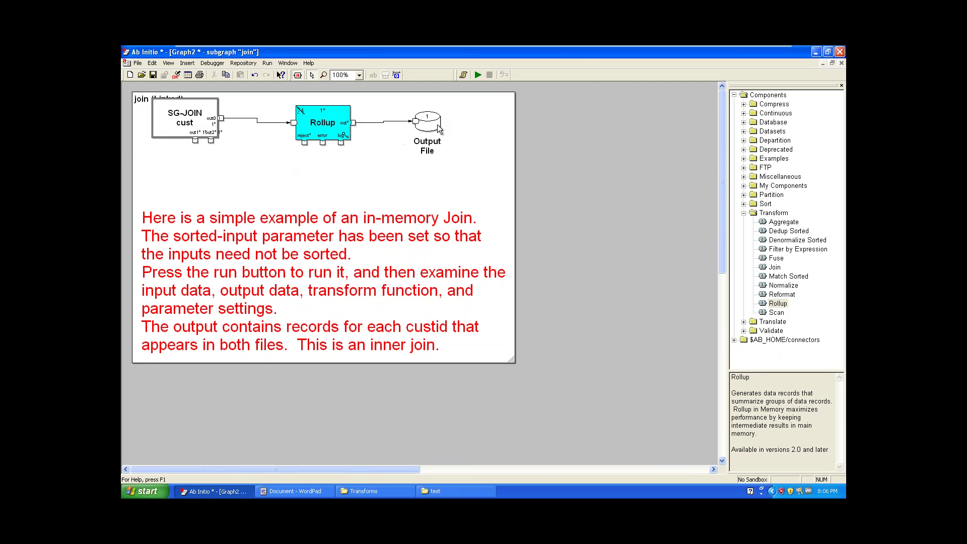
pyautogui.click(584, 199)
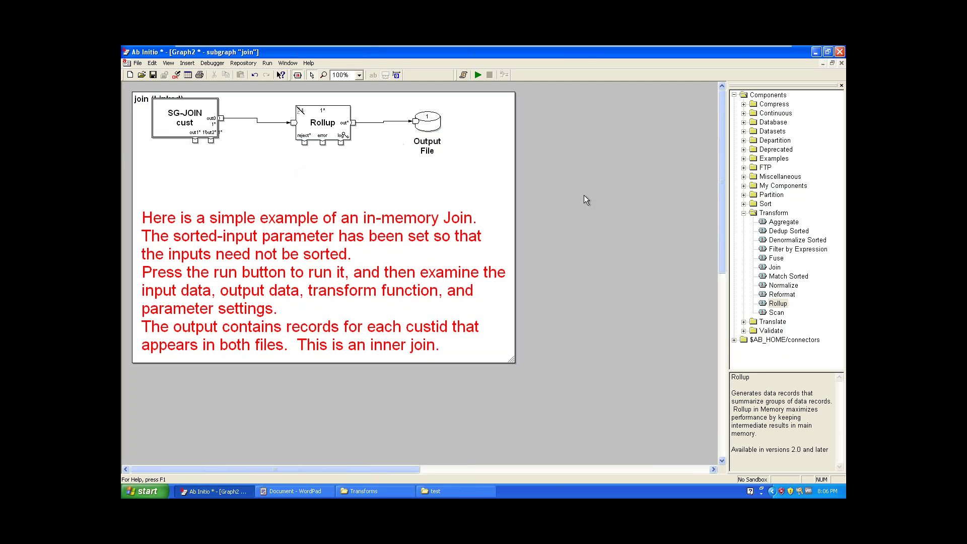
pyautogui.click(841, 63)
# Reposition the join component, and try to edit the Rollup and Output File together inside its linked subgraph
pyautogui.moveTo(160, 114); pyautogui.dragTo(318, 178)
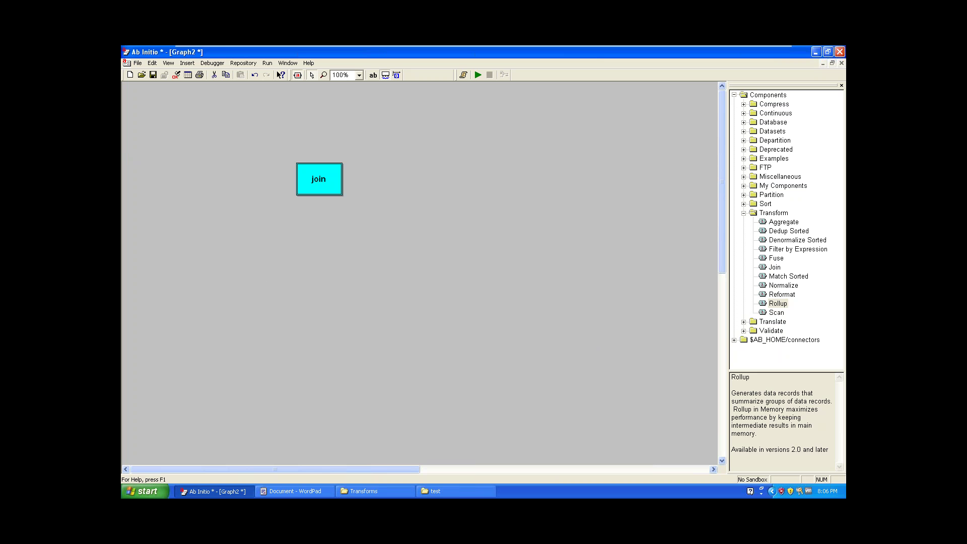
pyautogui.doubleClick(318, 186)
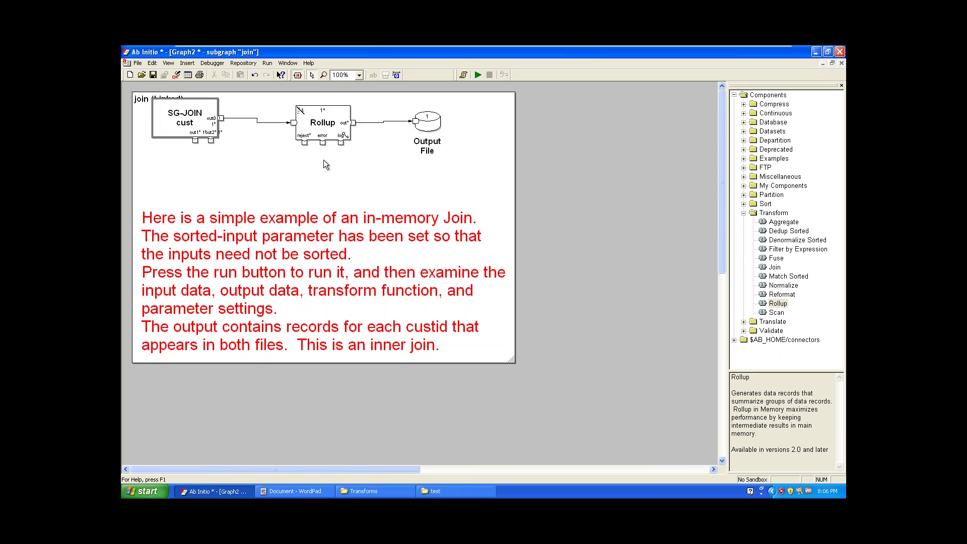
pyautogui.click(336, 129)
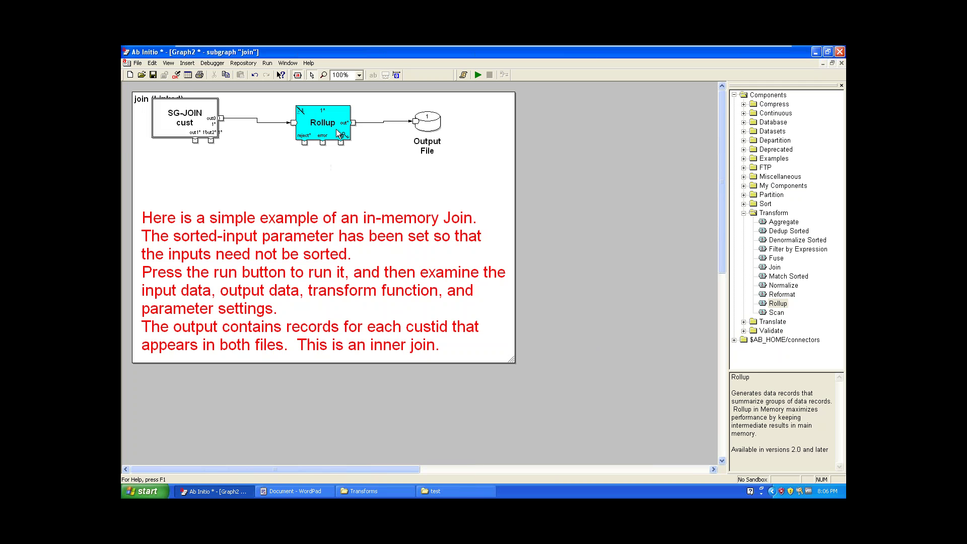
pyautogui.keyDown('shift'); pyautogui.click(427, 133); pyautogui.keyUp('shift')
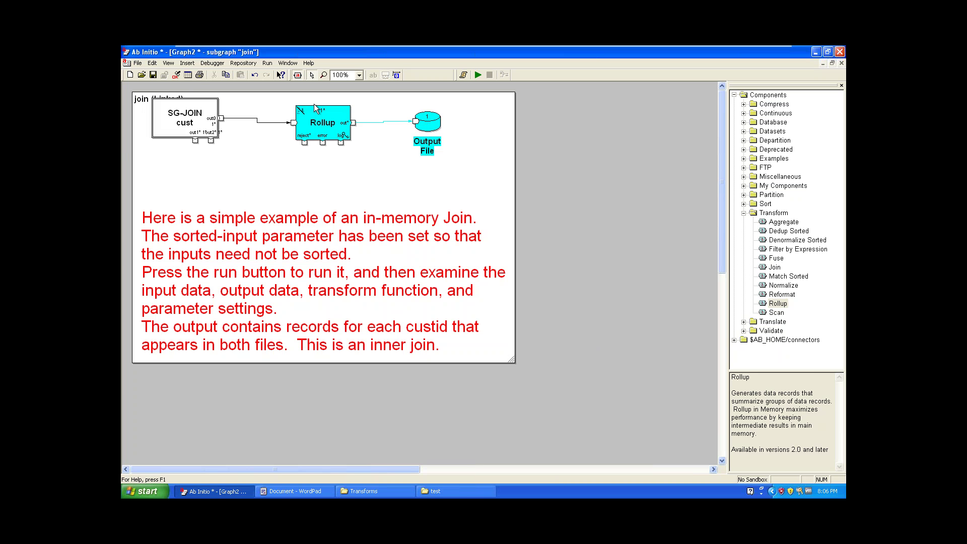
pyautogui.click(152, 63)
pyautogui.click(348, 229)
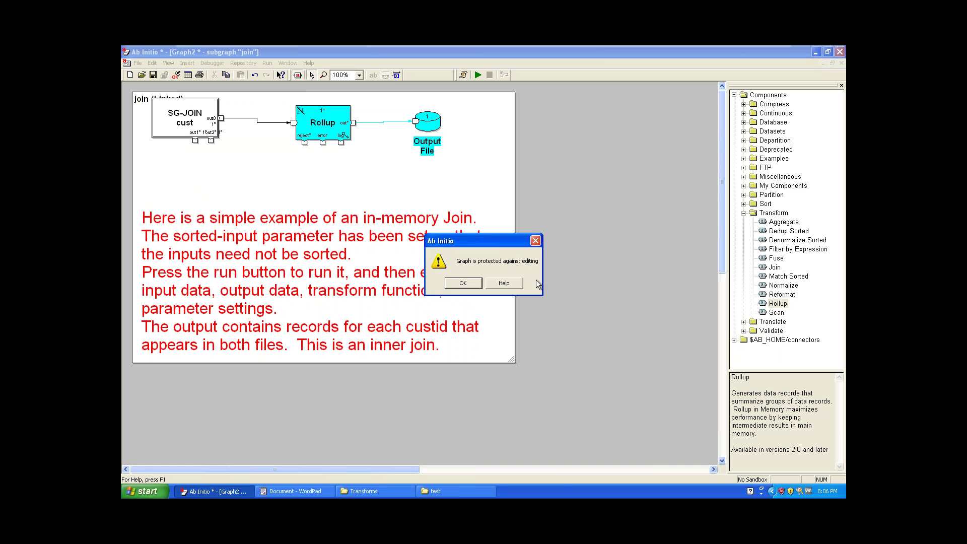
pyautogui.click(463, 283)
pyautogui.click(554, 305)
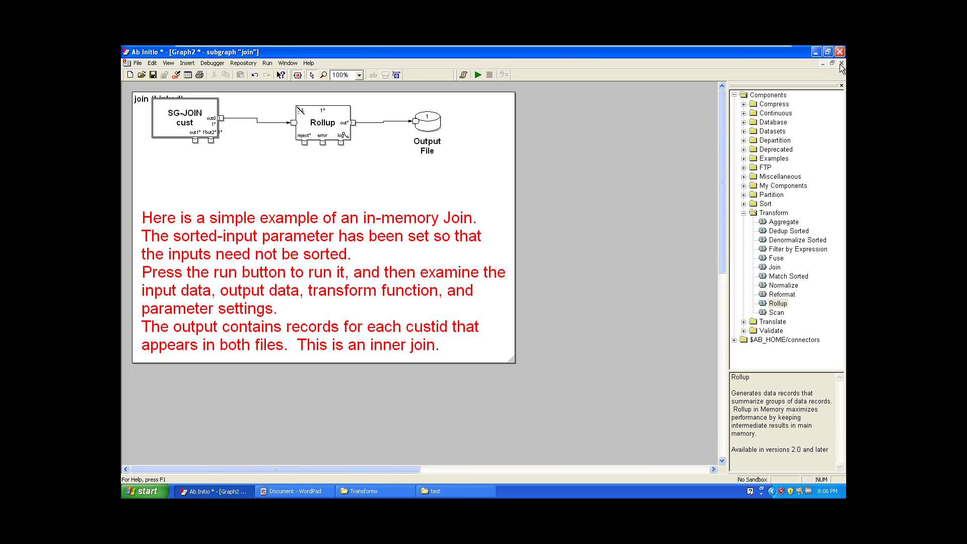
# Close the join subgraph, Graph2 and the recovered Graph1, discarding the changes to the recovered graph
pyautogui.click(841, 64)
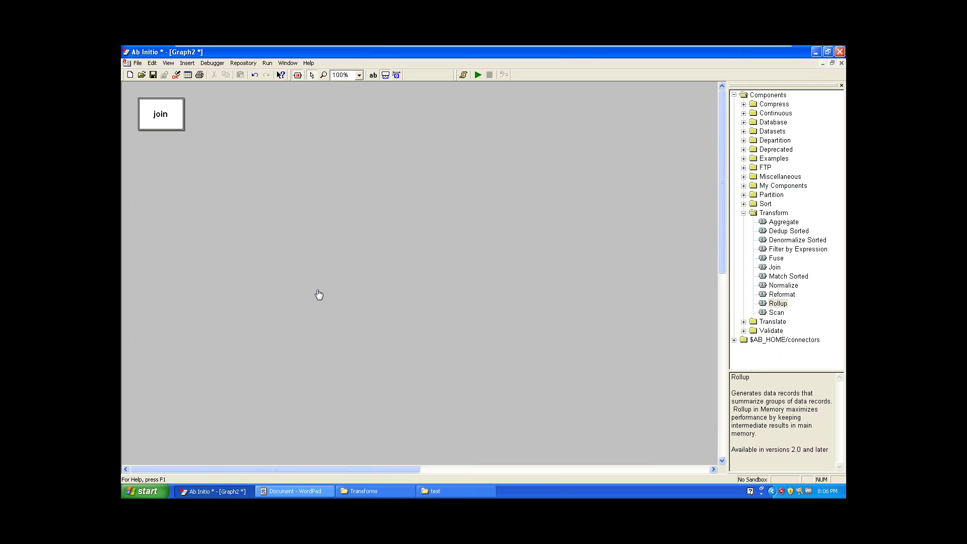
pyautogui.click(841, 63)
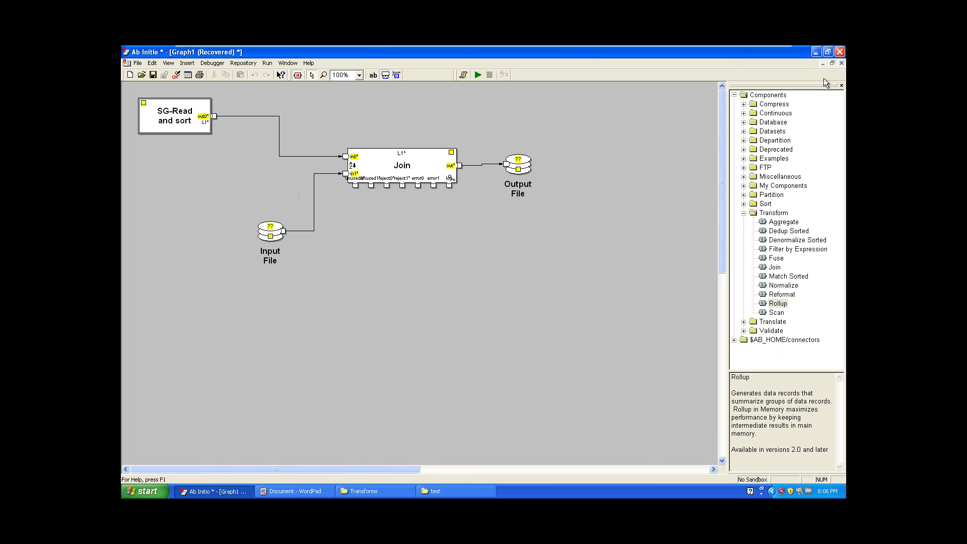
pyautogui.click(841, 64)
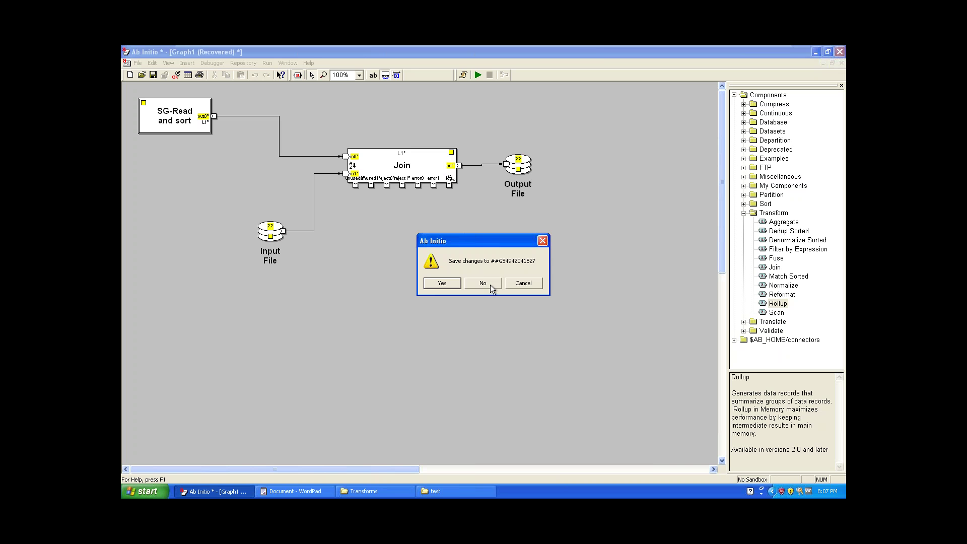
pyautogui.click(483, 283)
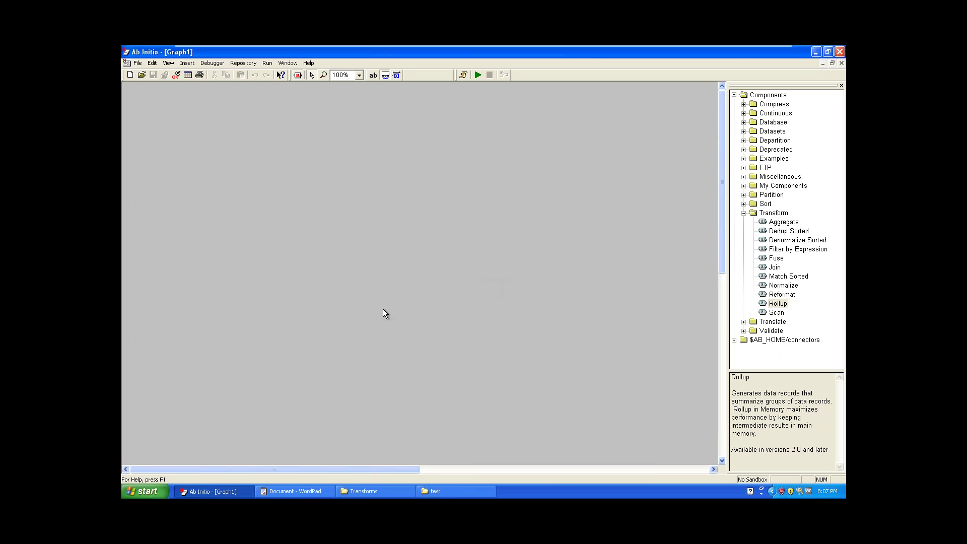
# Open the recently used join-in-memory graph from Program Files
pyautogui.click(185, 64)
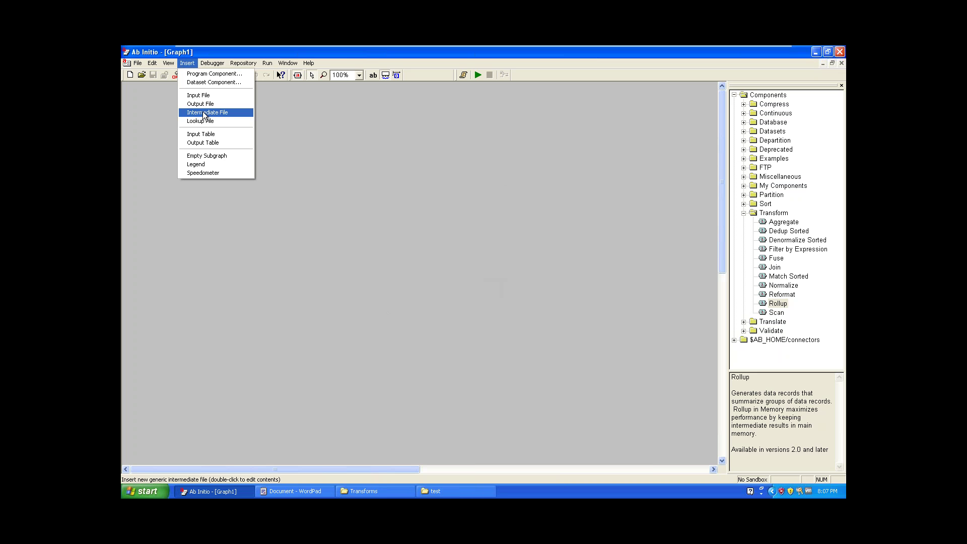
pyautogui.click(275, 179)
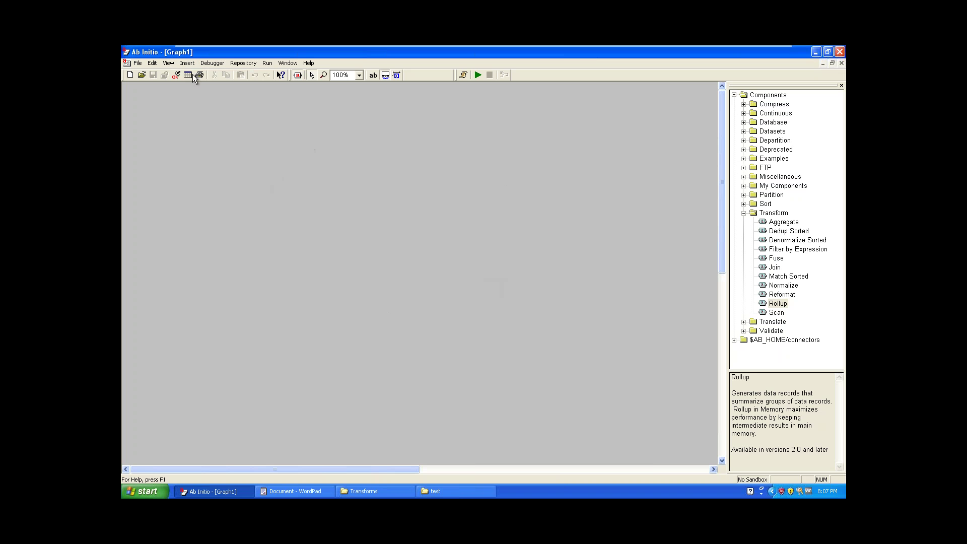
pyautogui.click(136, 63)
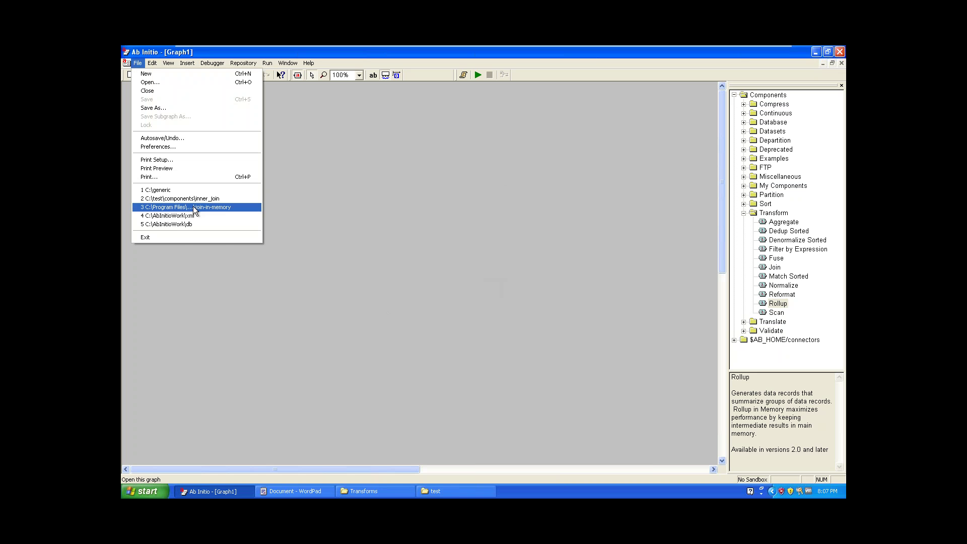
pyautogui.click(192, 207)
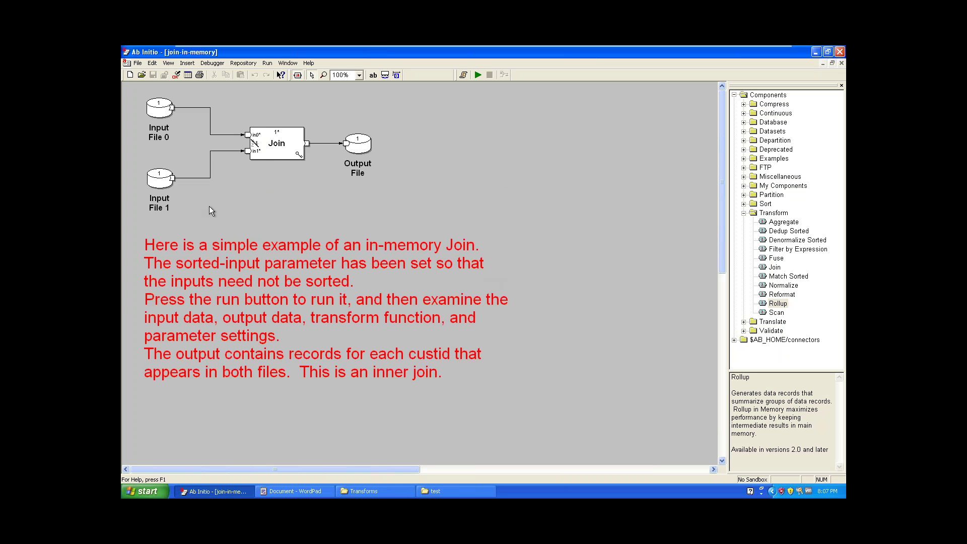
# Open the recently used generic graph and hide the optional ports on its components
pyautogui.click(137, 63)
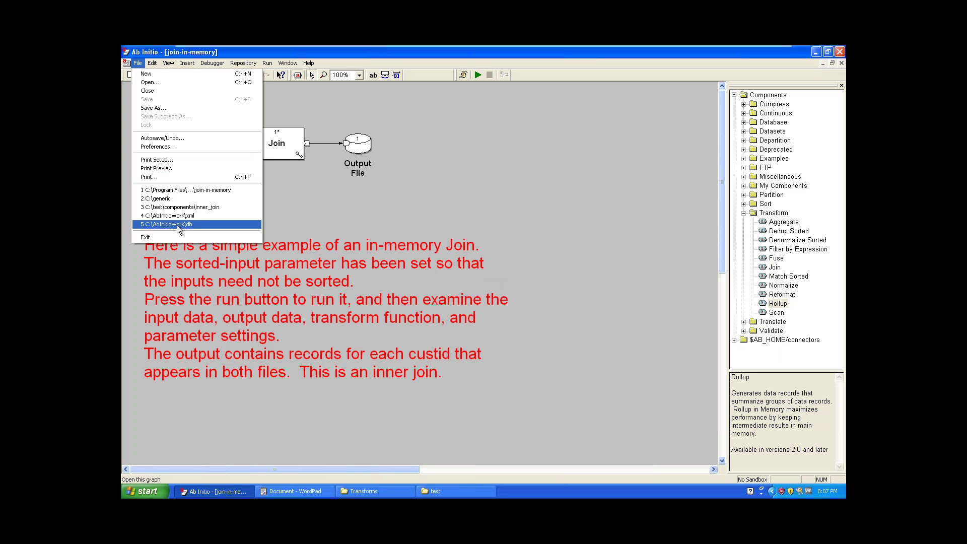
pyautogui.click(193, 199)
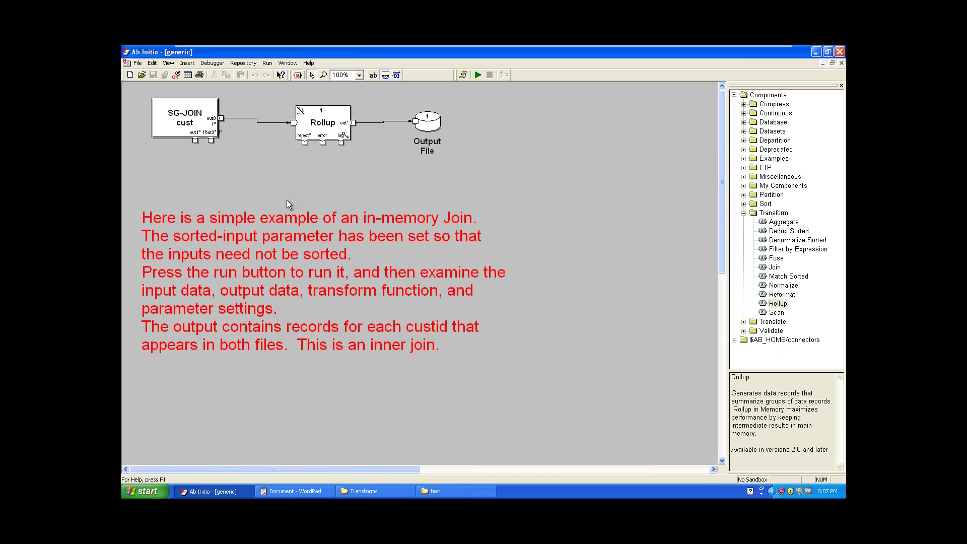
pyautogui.click(386, 73)
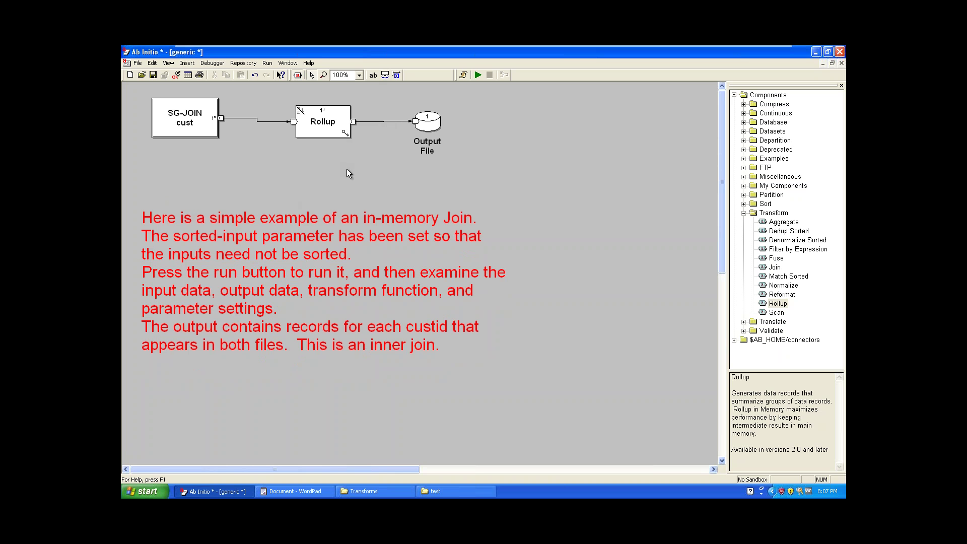
# Open the SG-JOIN cust subgraph and inspect the data location URL of Input File 0
pyautogui.click(205, 122)
pyautogui.doubleClick(205, 122)
pyautogui.doubleClick(164, 119)
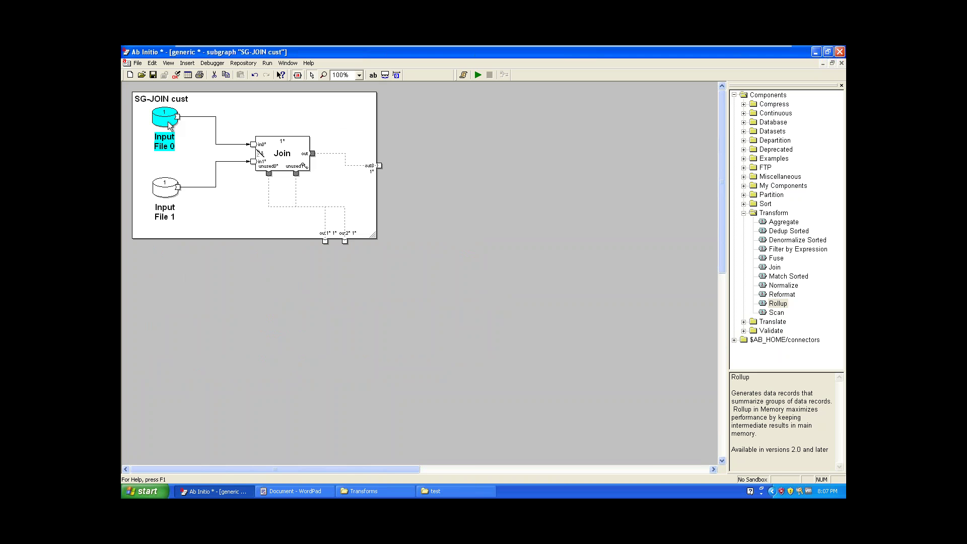
pyautogui.click(431, 255)
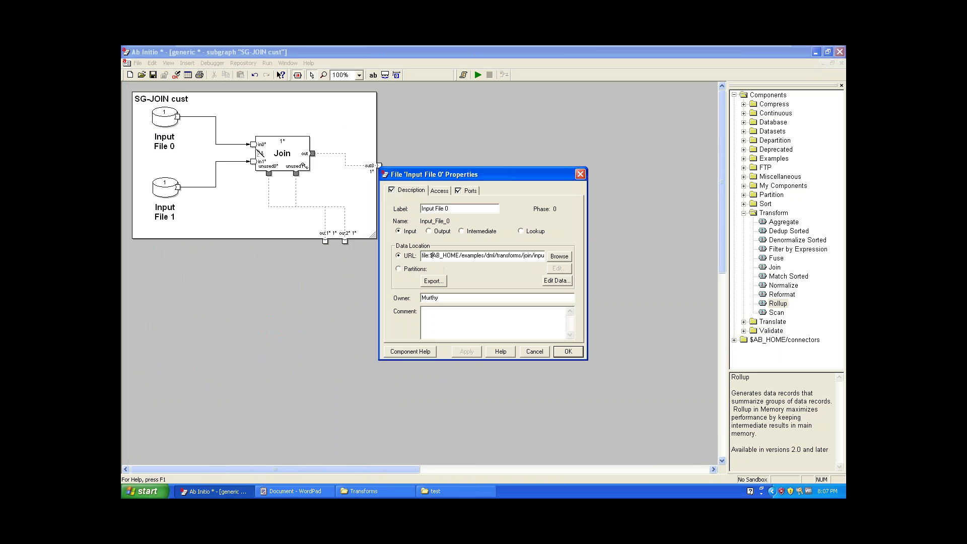
pyautogui.moveTo(462, 258); pyautogui.dragTo(547, 257)
pyautogui.click(580, 175)
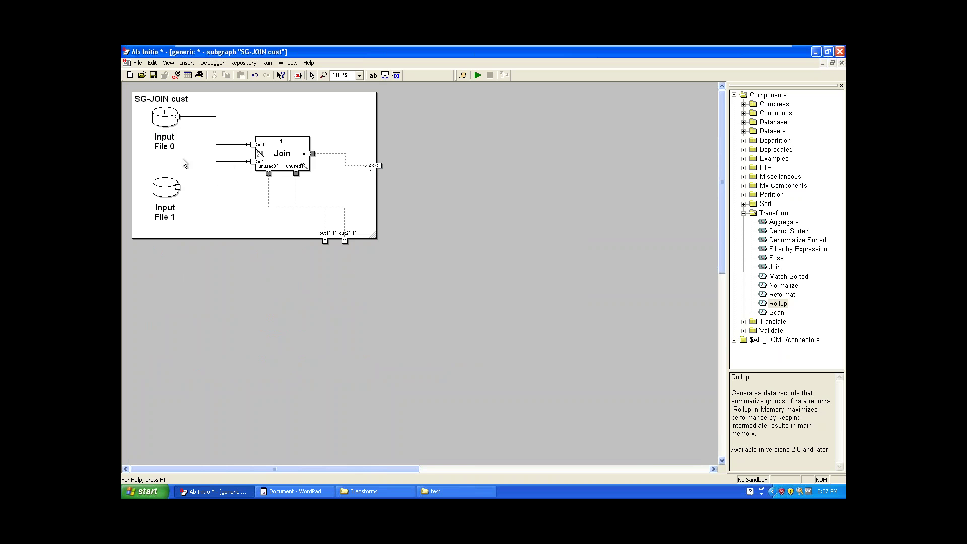
# Inspect the properties of Input File 1, including the record format path of its read port
pyautogui.click(168, 186)
pyautogui.doubleClick(169, 186)
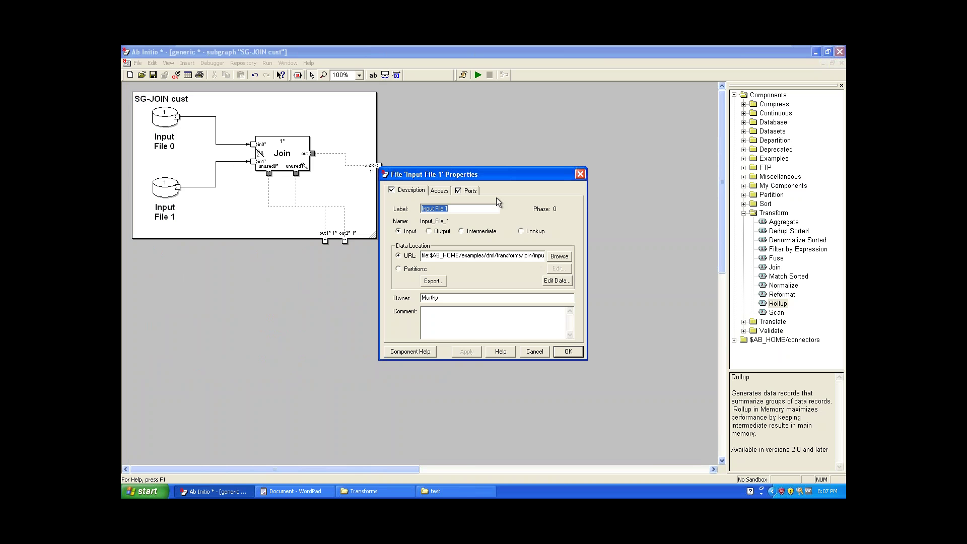
pyautogui.click(468, 191)
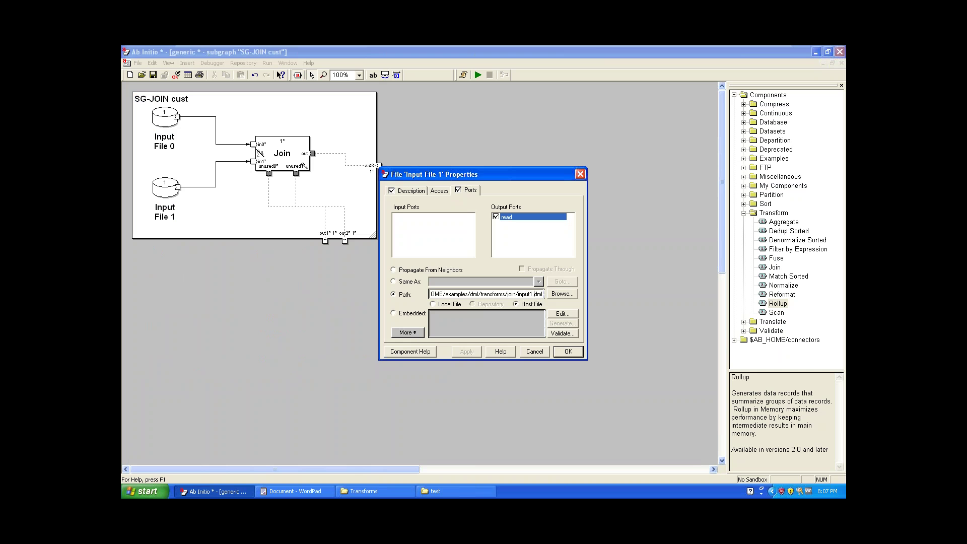
pyautogui.click(580, 174)
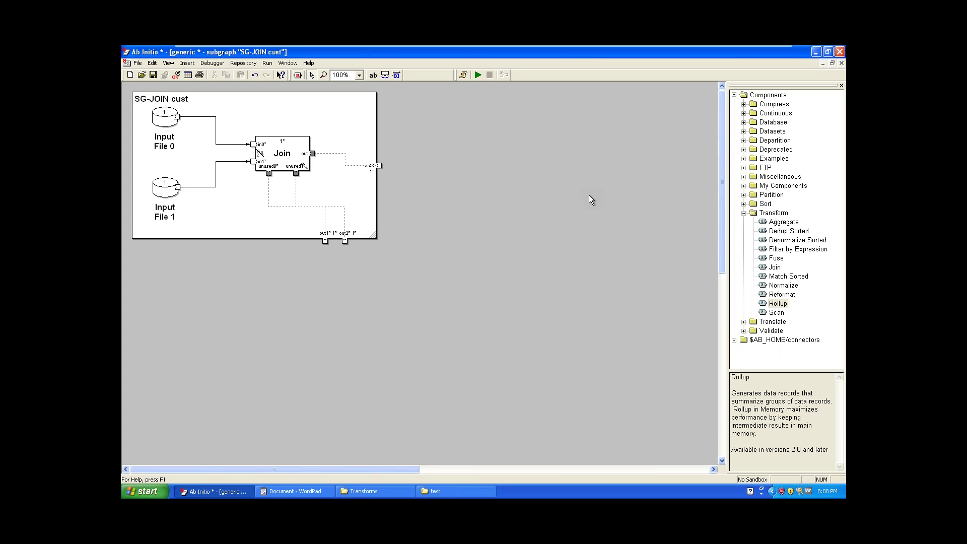
# Review the Join component's embedded transform parameter and return to the generic graph
pyautogui.doubleClick(288, 161)
pyautogui.click(435, 191)
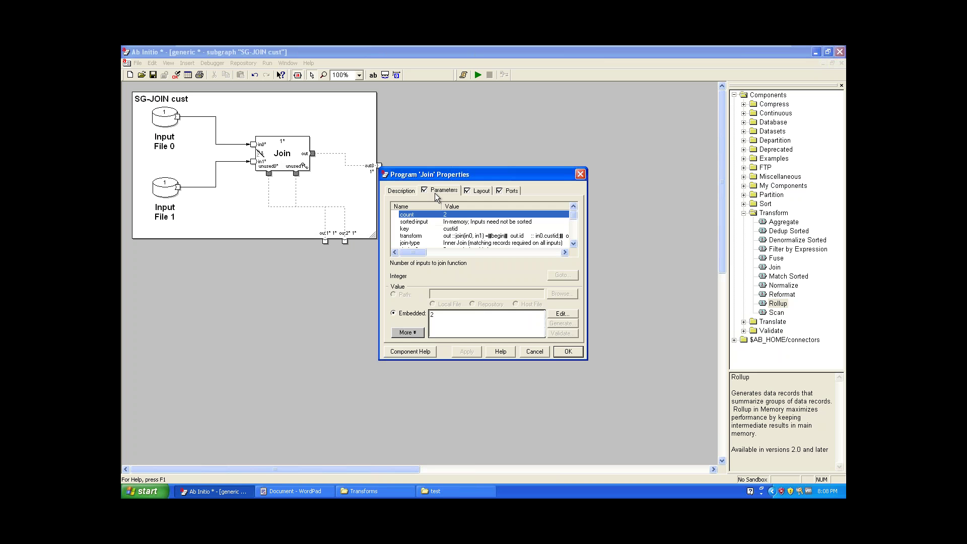
pyautogui.click(479, 237)
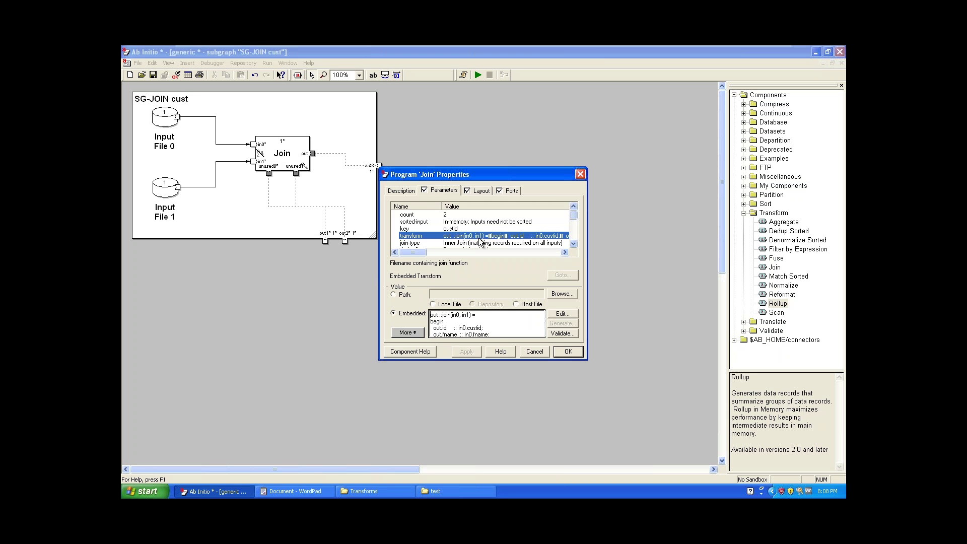
pyautogui.moveTo(490, 334); pyautogui.dragTo(432, 302)
pyautogui.click(580, 174)
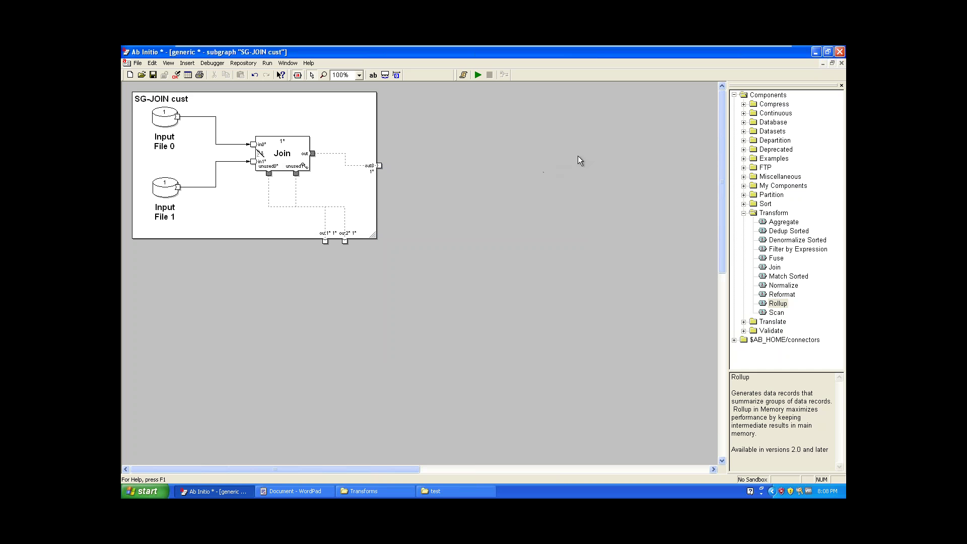
pyautogui.click(841, 62)
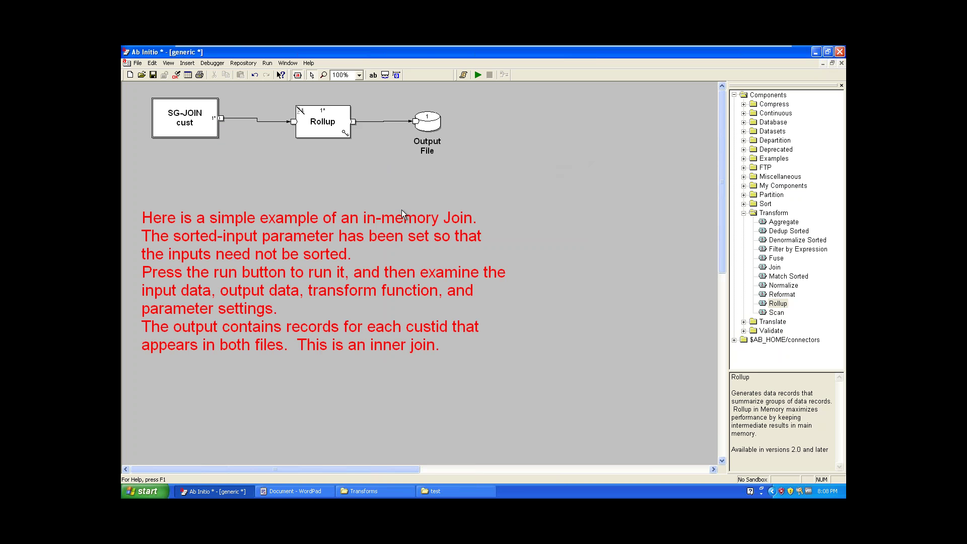
# Review the Rollup component's transform parameter and close its properties without saving changes
pyautogui.doubleClick(324, 132)
pyautogui.click(450, 191)
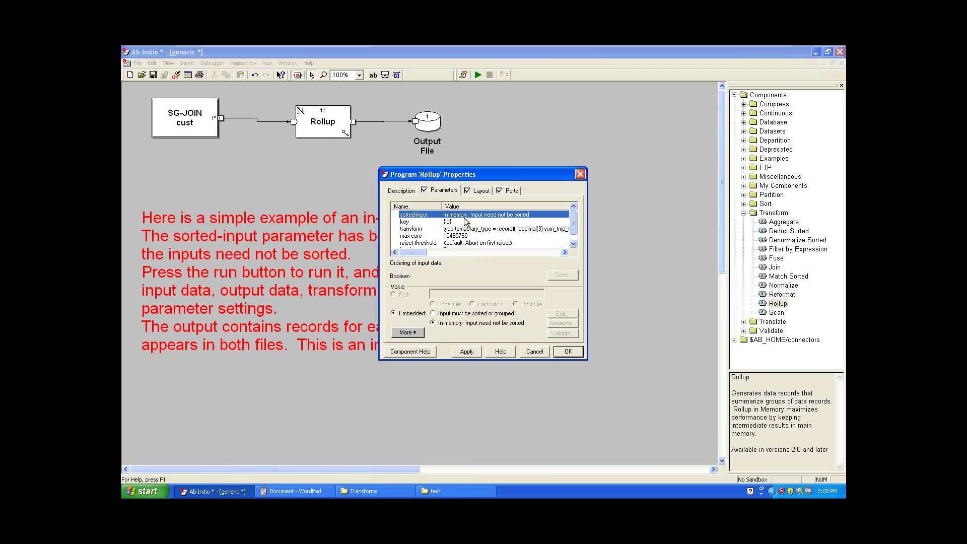
pyautogui.click(461, 230)
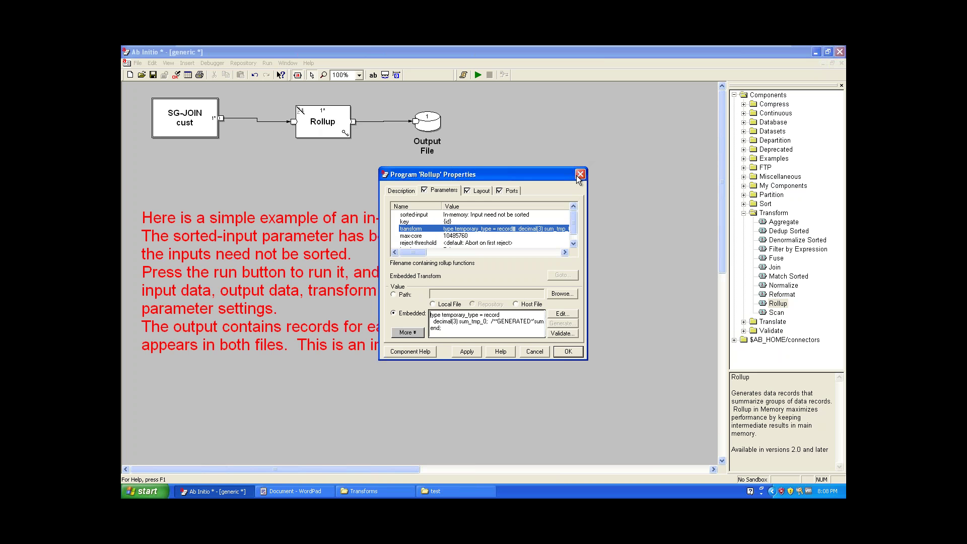
pyautogui.click(534, 351)
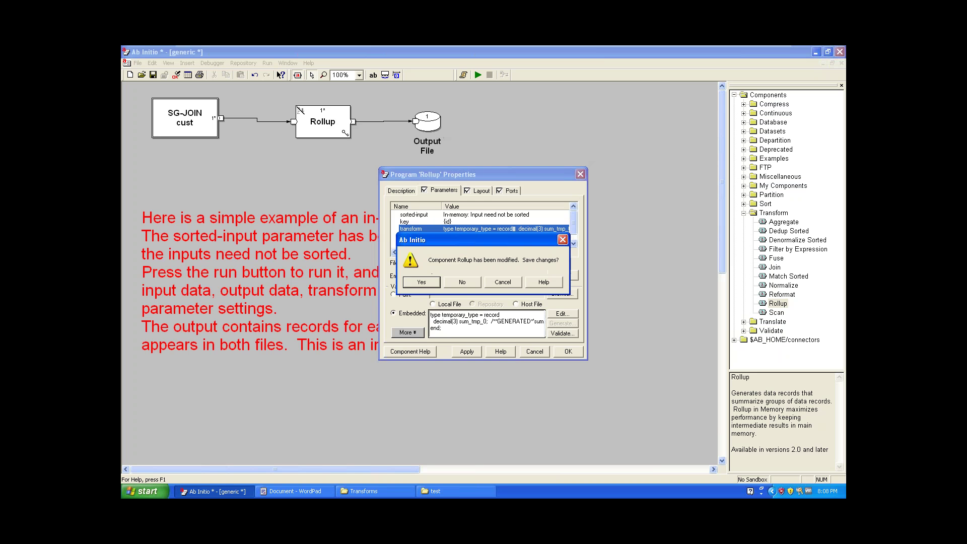
pyautogui.click(473, 283)
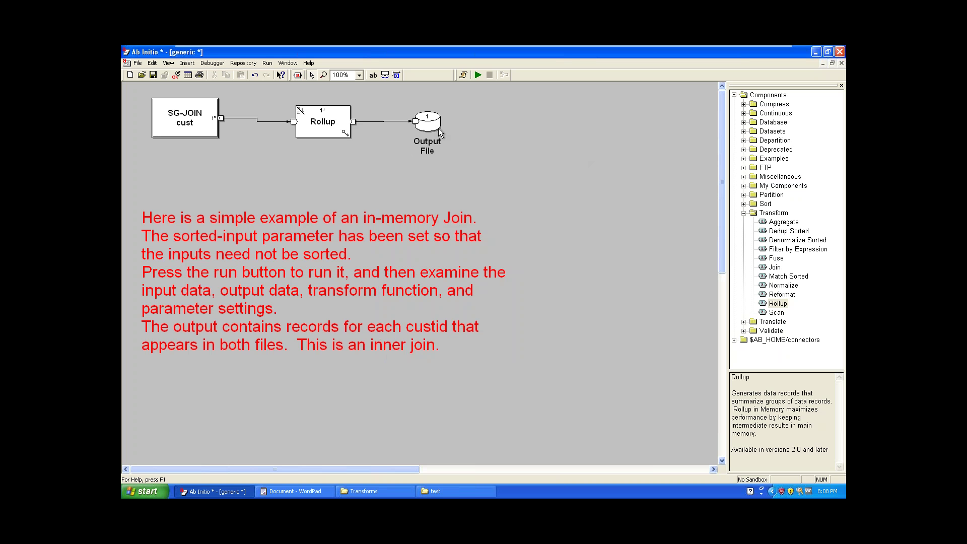
# Check the Output File's properties and reopen the SG-JOIN cust subgraph
pyautogui.click(434, 130)
pyautogui.doubleClick(435, 130)
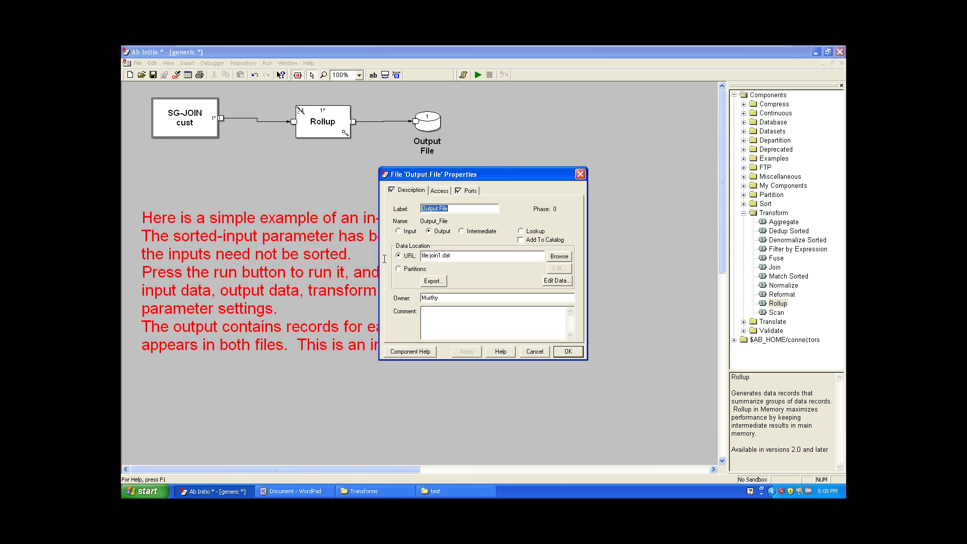
pyautogui.click(581, 173)
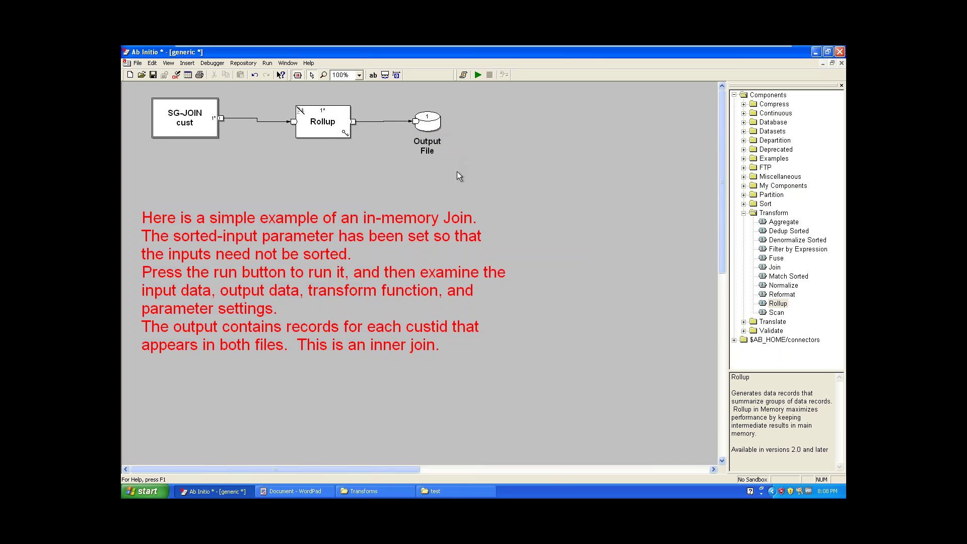
pyautogui.doubleClick(164, 130)
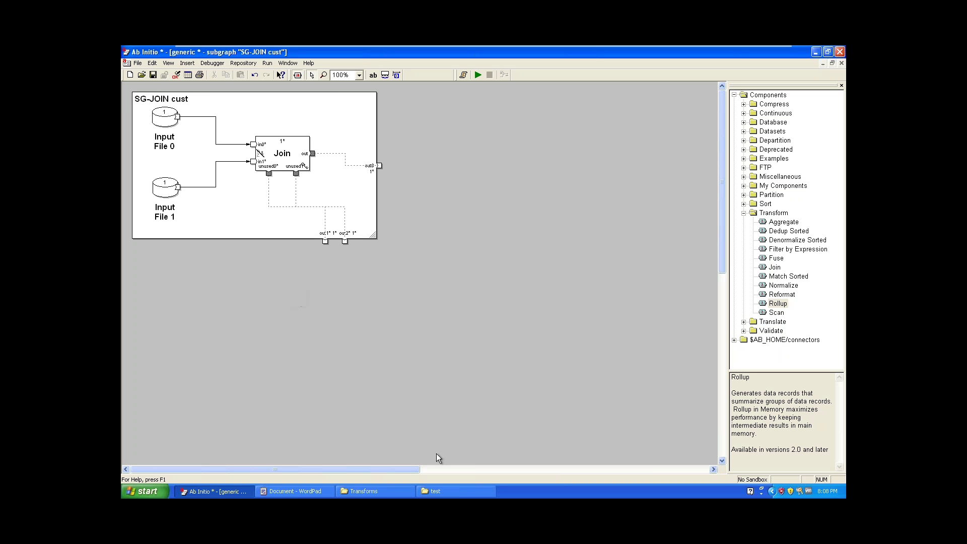
# Switch to the WordPad notes and add the heading "Parameters:" underlined with "========"
pyautogui.click(297, 491)
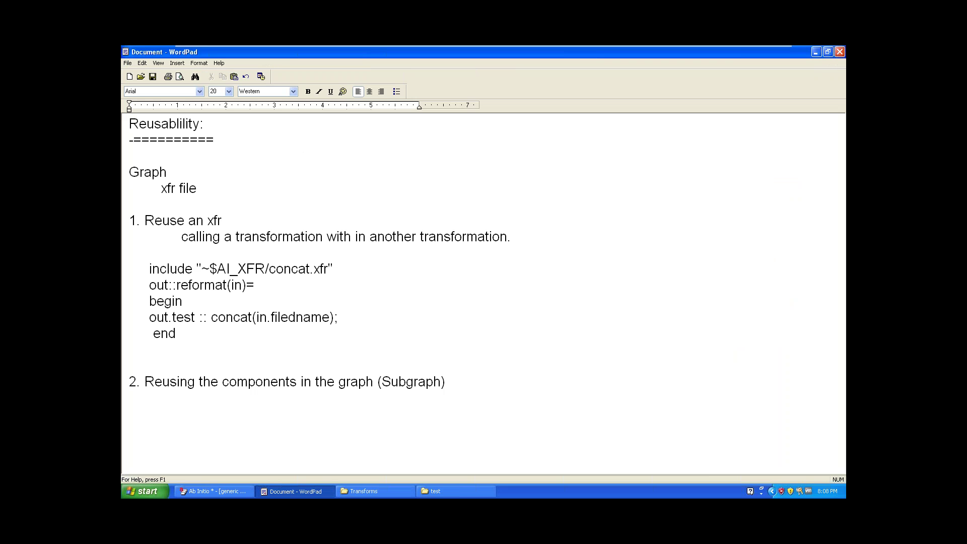
pyautogui.write('Partme')
pyautogui.press('BackSpace')
pyautogui.press('BackSpace')
pyautogui.press('BackSpace')
pyautogui.press('BackSpace')
pyautogui.write('ramt')
pyautogui.press('BackSpace')
pyautogui.write('eters:')
pyautogui.press('Return')
pyautogui.write('========')
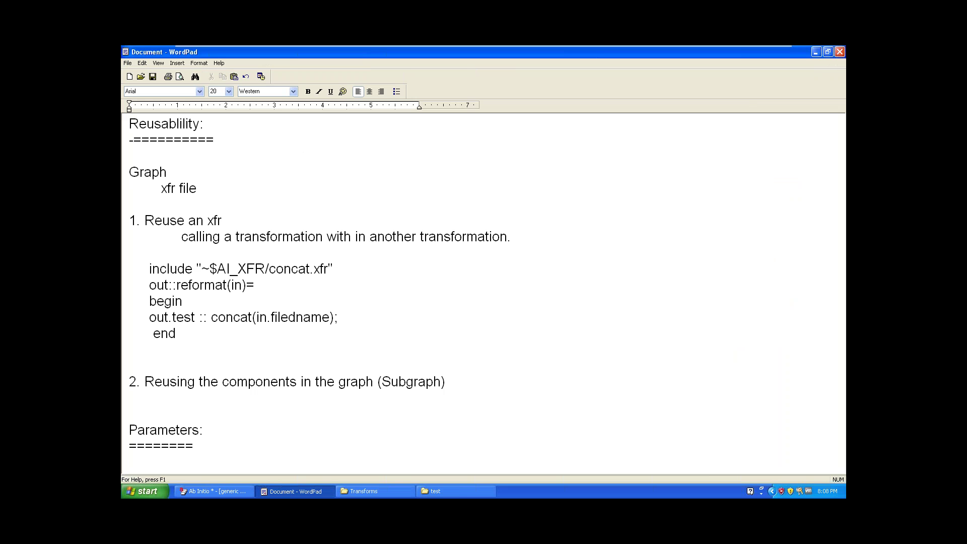
# Copy the data location URL of Input File 0 from Ab Initio into the WordPad notes under the Parameters heading
pyautogui.click(214, 491)
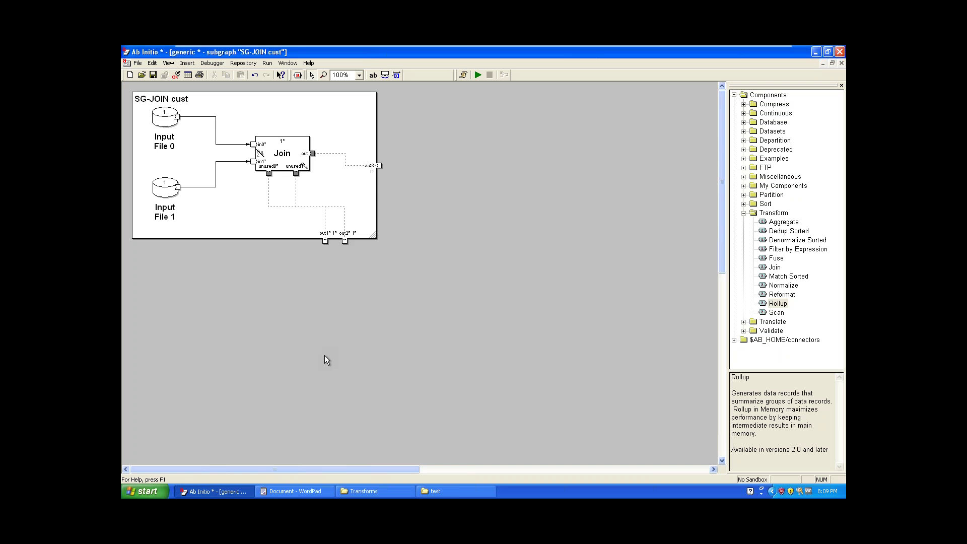
pyautogui.doubleClick(162, 122)
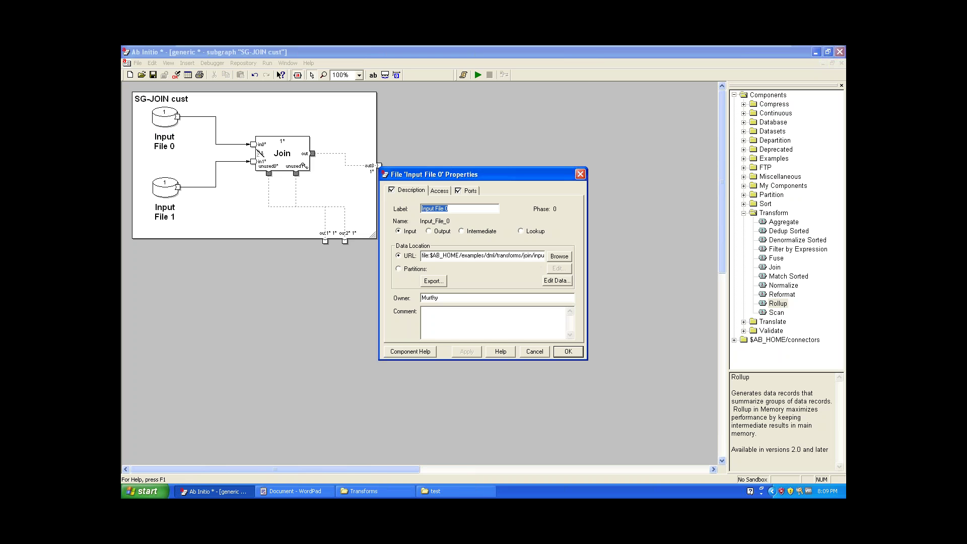
pyautogui.click(423, 255)
pyautogui.hotkey('shift', 'End')
pyautogui.hotkey('ctrl', 'c')
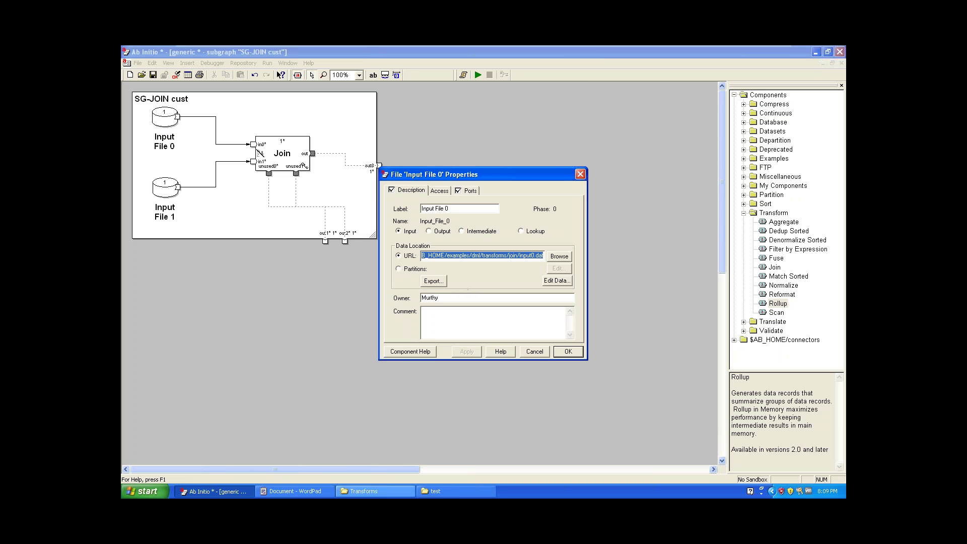
pyautogui.click(295, 491)
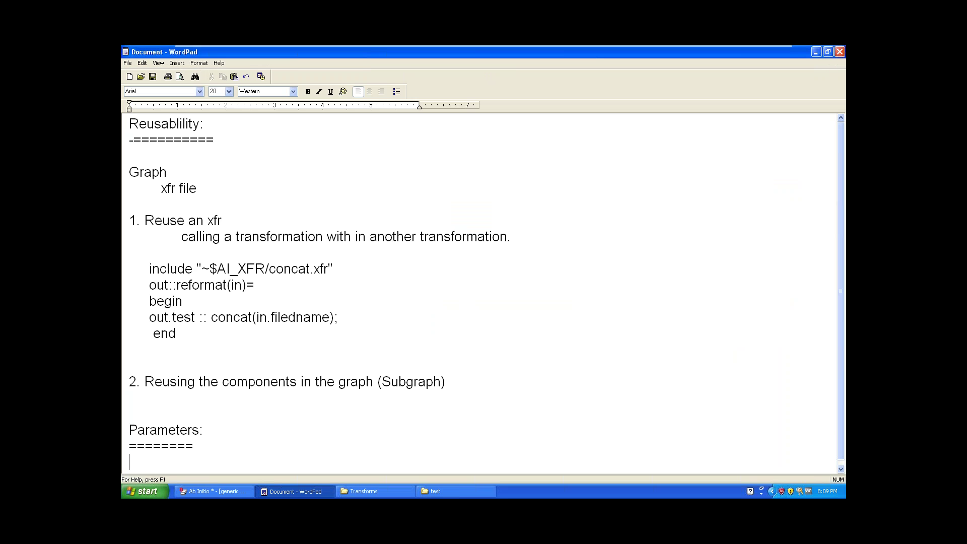
pyautogui.hotkey('ctrl', 'v')
# Copy the data location URL of Input File 1 from Ab Initio onto the next line of the WordPad notes
pyautogui.hotkey('alt', 'Tab')
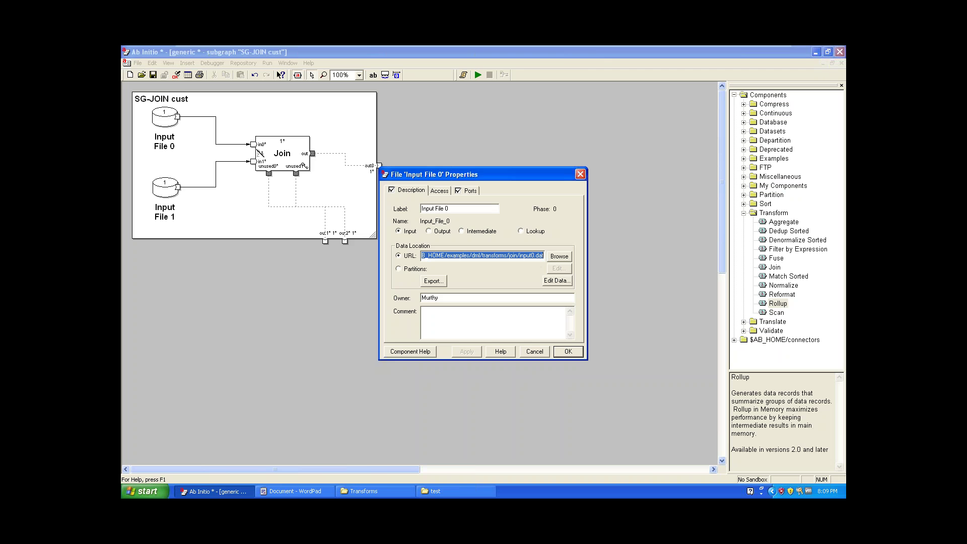
pyautogui.click(580, 174)
pyautogui.doubleClick(163, 191)
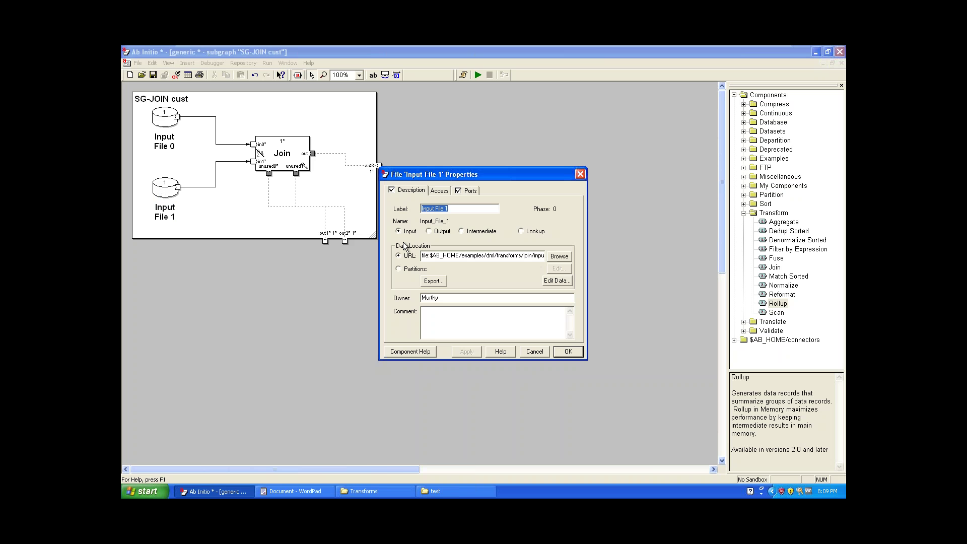
pyautogui.press('End')
pyautogui.doubleClick(427, 256)
pyautogui.hotkey('ctrl', 'c')
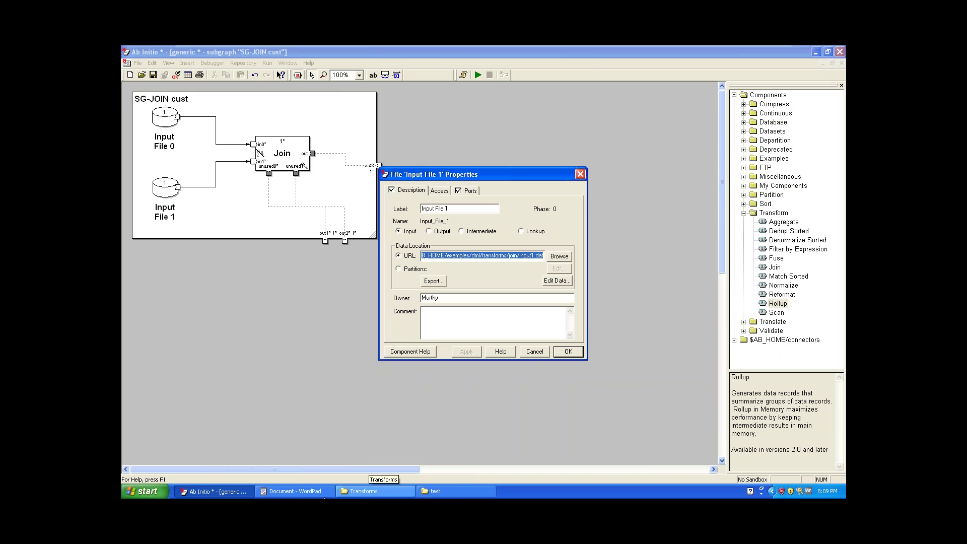
pyautogui.click(294, 491)
pyautogui.click(339, 461)
pyautogui.hotkey('ctrl', 'v')
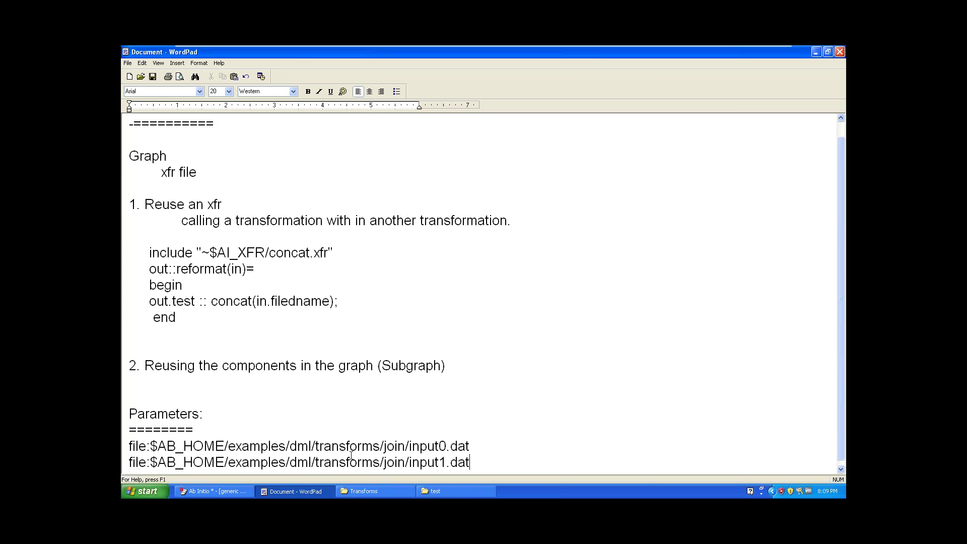
pyautogui.press('Return')
# Switch to Ab Initio, close the Input File 1 properties, and open the Join component's parameters
pyautogui.hotkey('alt', 'Tab')
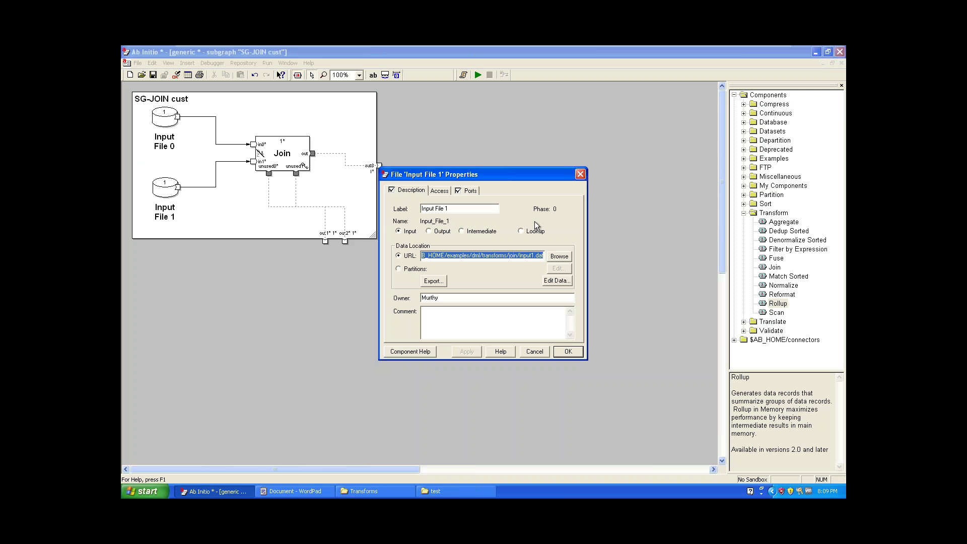
pyautogui.click(580, 174)
pyautogui.moveTo(292, 157); pyautogui.dragTo(286, 154)
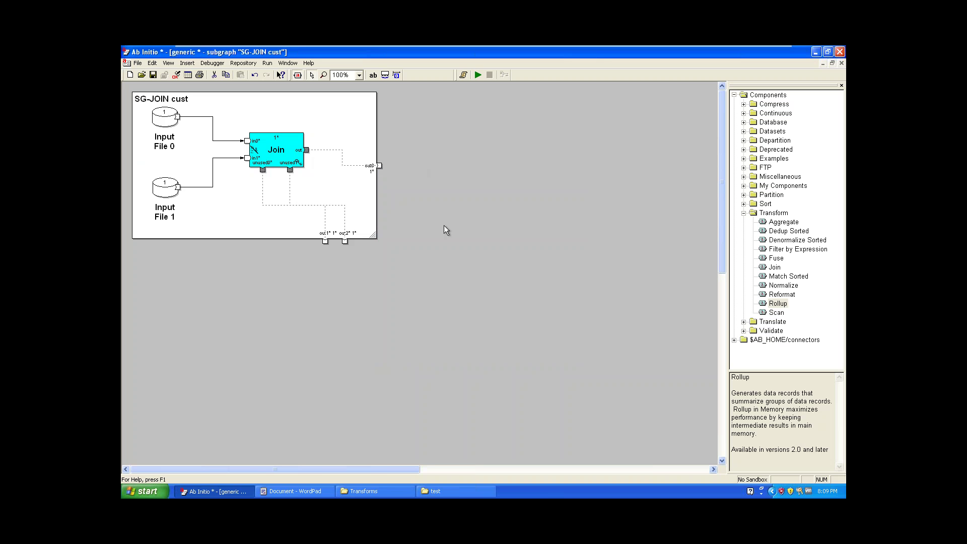
pyautogui.click(341, 176)
pyautogui.doubleClick(276, 149)
pyautogui.click(443, 191)
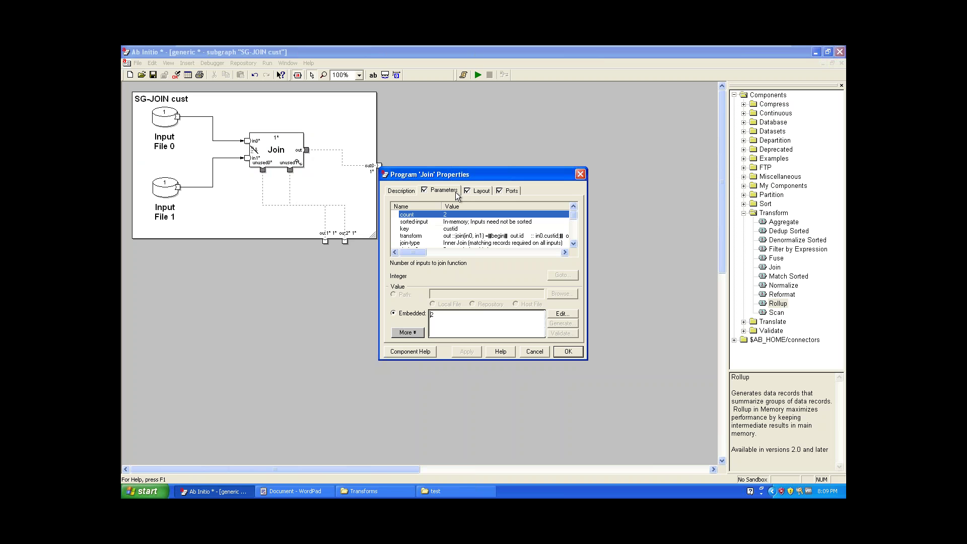
# Copy the Join's key value custid onto a new line of the WordPad notes
pyautogui.click(459, 229)
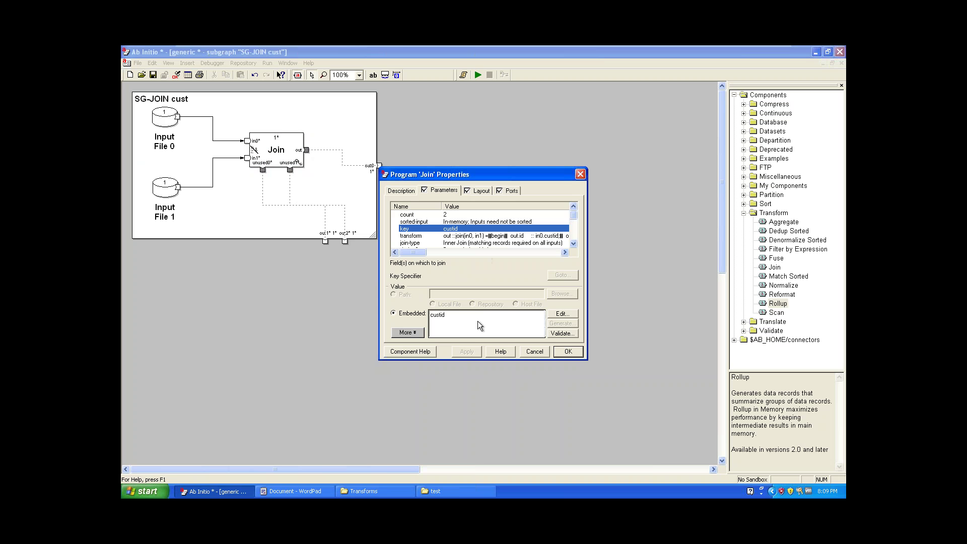
pyautogui.doubleClick(431, 314)
pyautogui.hotkey('ctrl', 'c')
pyautogui.click(297, 491)
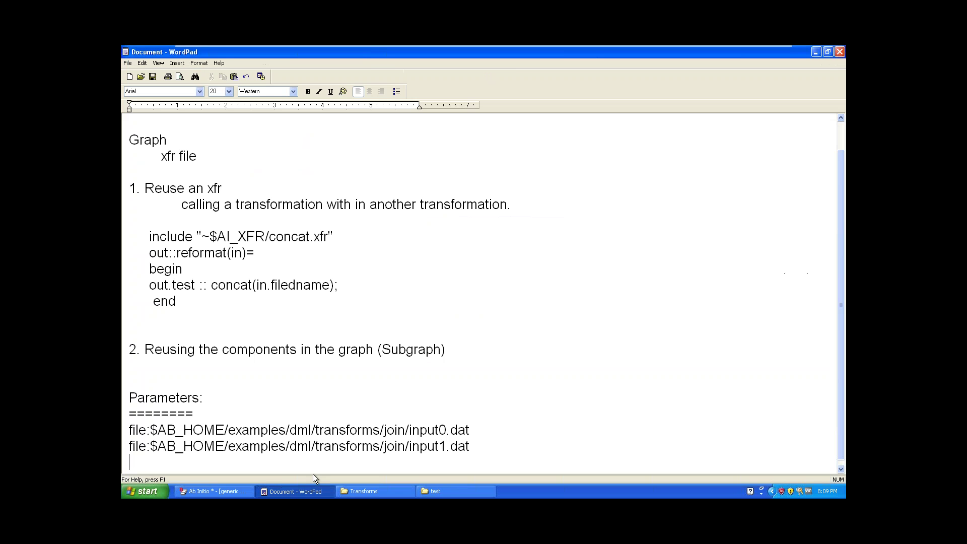
pyautogui.hotkey('ctrl', 'v')
pyautogui.press('Return')
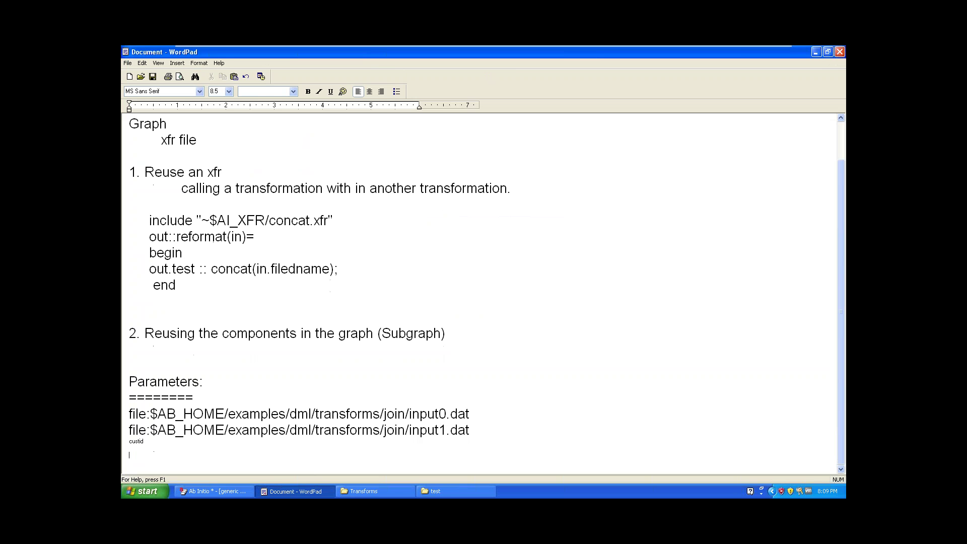
# Back in Ab Initio, save the Join's embedded transform as inner_join.xfr in C:/test/xfr and close the Transform Editor
pyautogui.hotkey('alt', 'Tab')
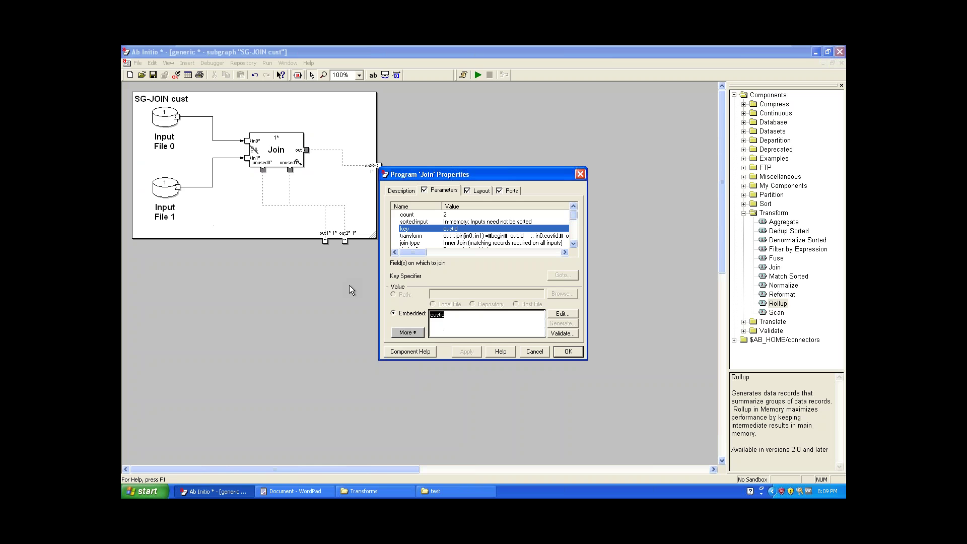
pyautogui.click(472, 236)
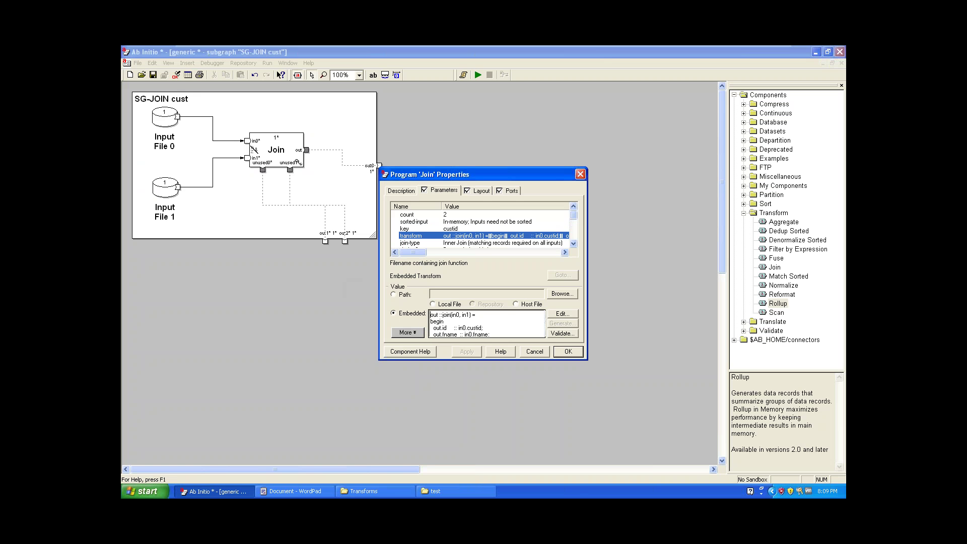
pyautogui.click(563, 314)
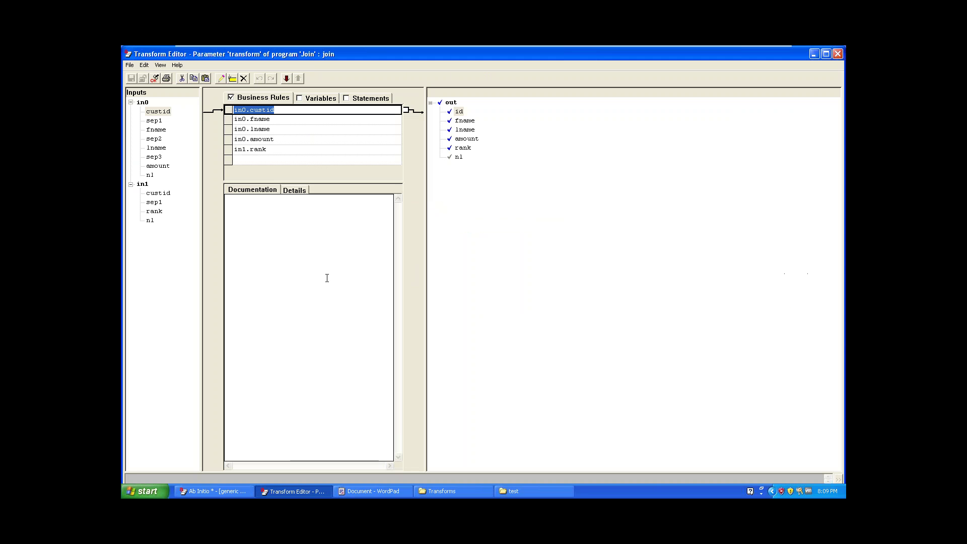
pyautogui.click(129, 65)
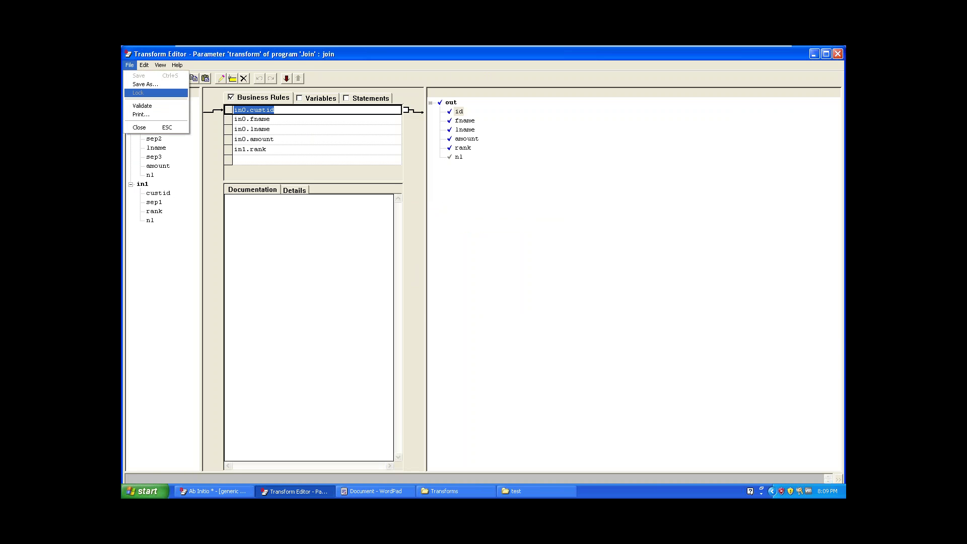
pyautogui.click(145, 85)
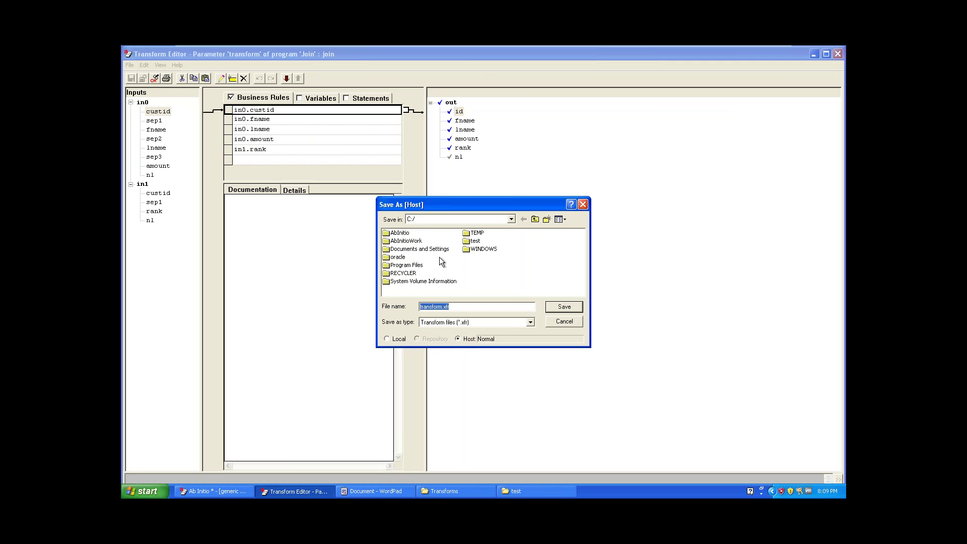
pyautogui.doubleClick(467, 243)
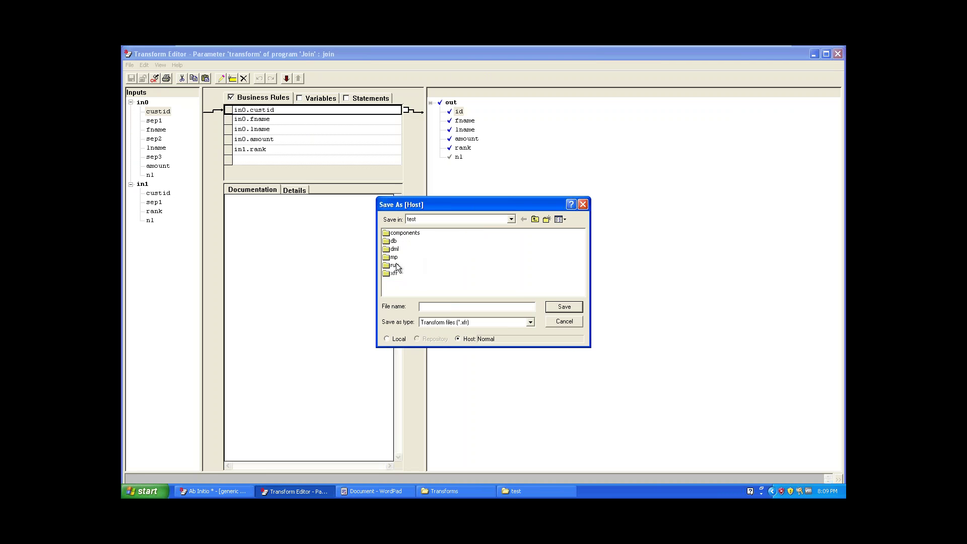
pyautogui.doubleClick(394, 274)
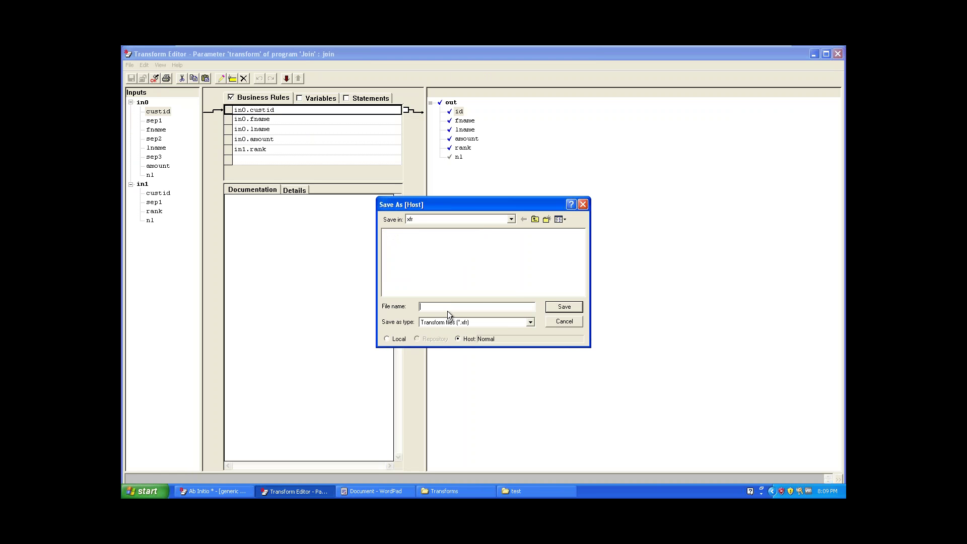
pyautogui.write('inner_join.xfr')
pyautogui.doubleClick(423, 307)
pyautogui.click(564, 306)
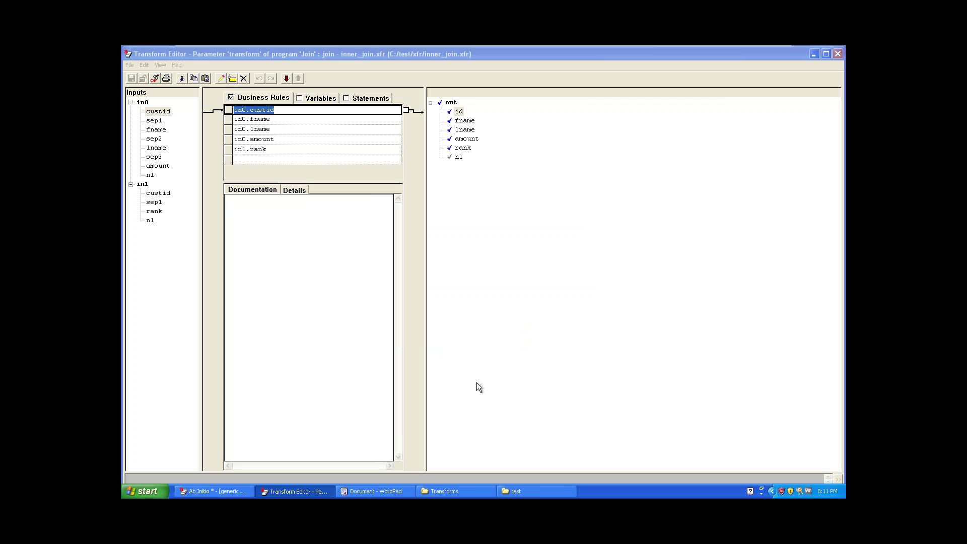
pyautogui.click(838, 56)
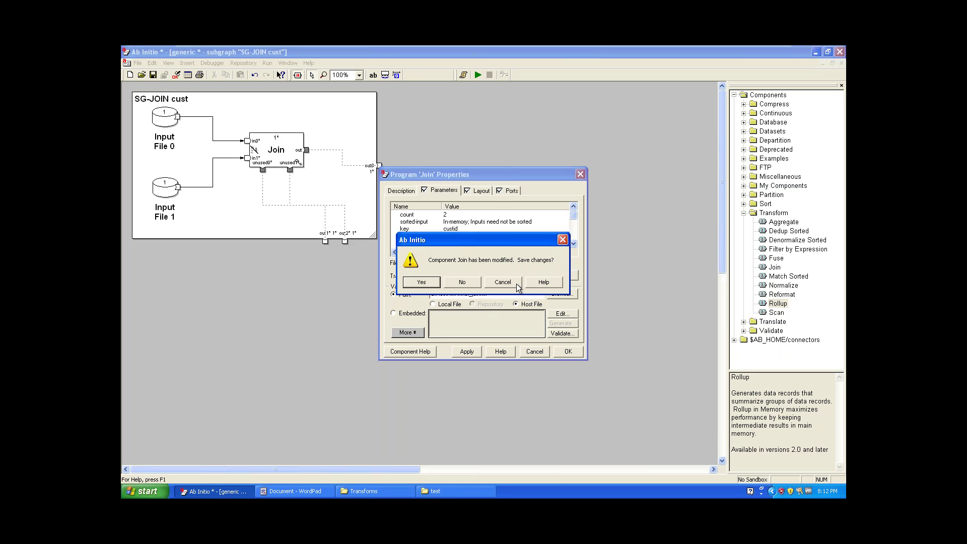
pyautogui.click(501, 283)
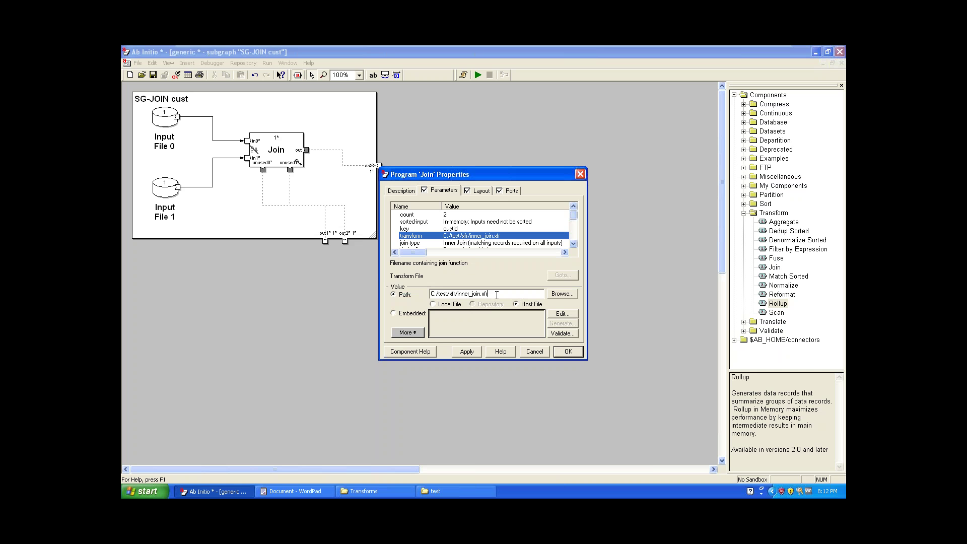
# Copy the Join's transform path C:/test/xfr/inner_join.xfr into the WordPad notes directly below custid
pyautogui.moveTo(497, 295); pyautogui.dragTo(407, 297)
pyautogui.hotkey('ctrl', 'c')
pyautogui.click(294, 491)
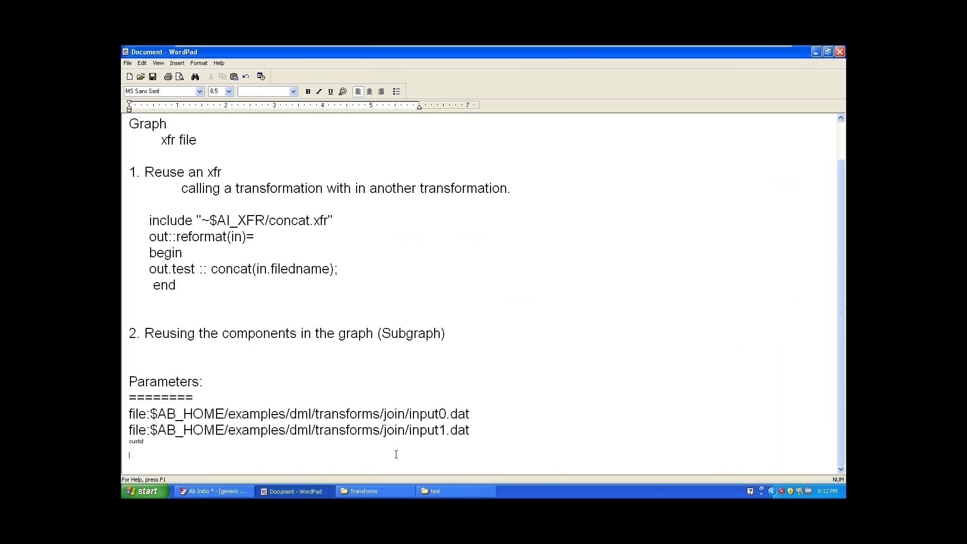
pyautogui.press('BackSpace')
pyautogui.press('Return')
pyautogui.hotkey('ctrl', 'v')
# Return to Ab Initio, accept the Join's property changes, and close the SG-JOIN cust subgraph
pyautogui.hotkey('alt', 'Tab')
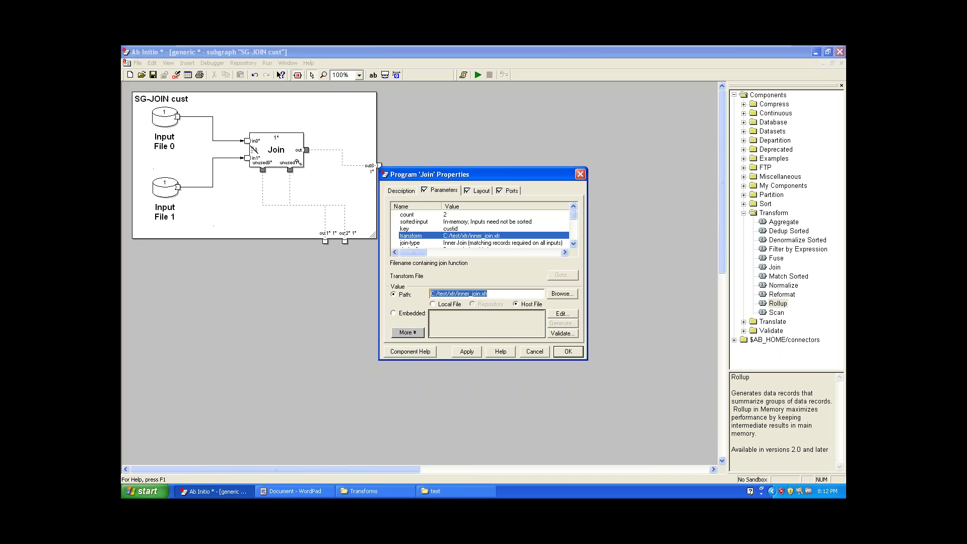
pyautogui.click(566, 351)
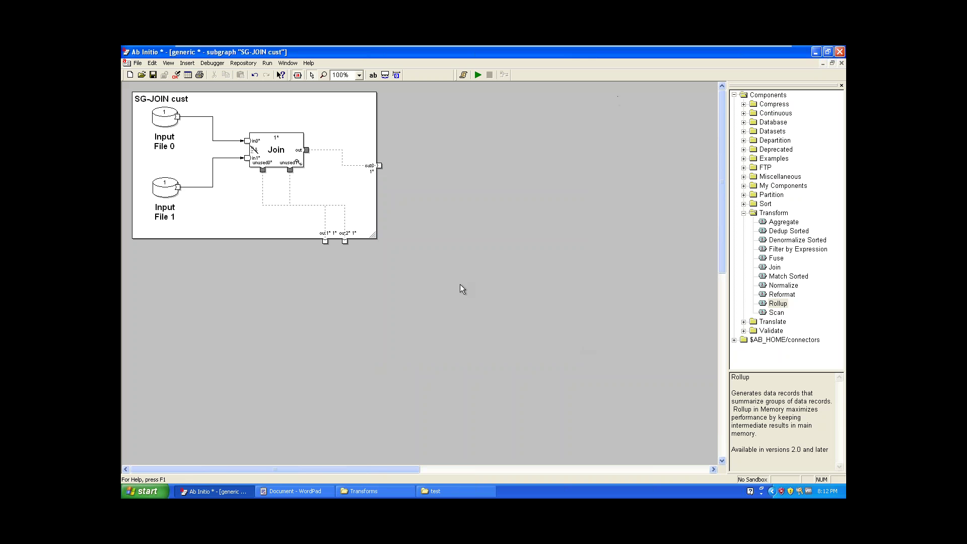
pyautogui.click(841, 64)
# Save the Rollup's embedded transform as rlp in C:/test/xfr and close the Transform Editor
pyautogui.doubleClick(335, 123)
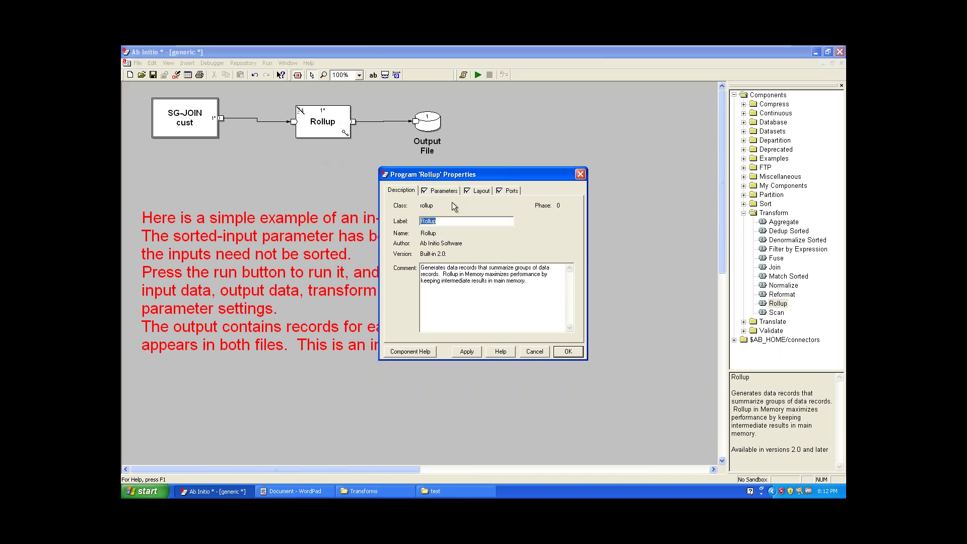
pyautogui.click(443, 191)
pyautogui.click(461, 228)
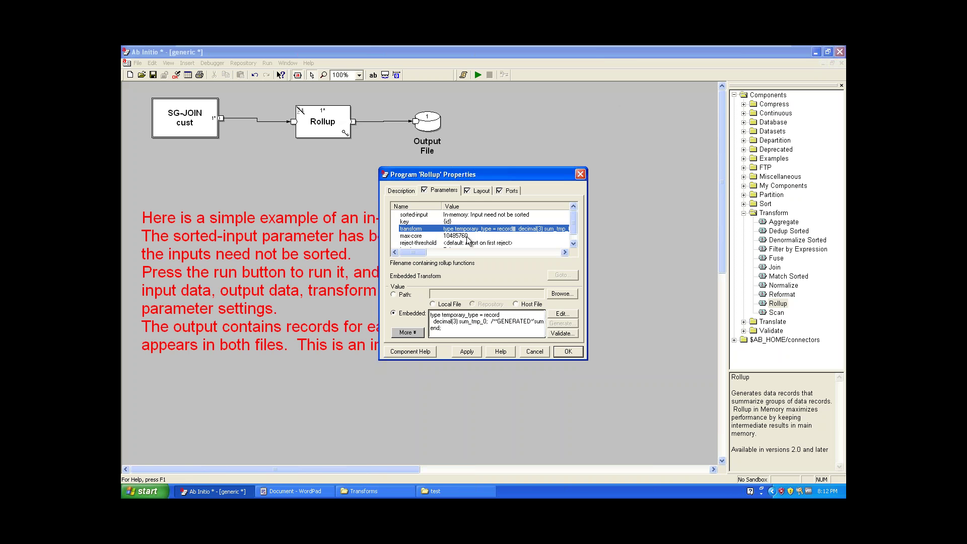
pyautogui.click(564, 314)
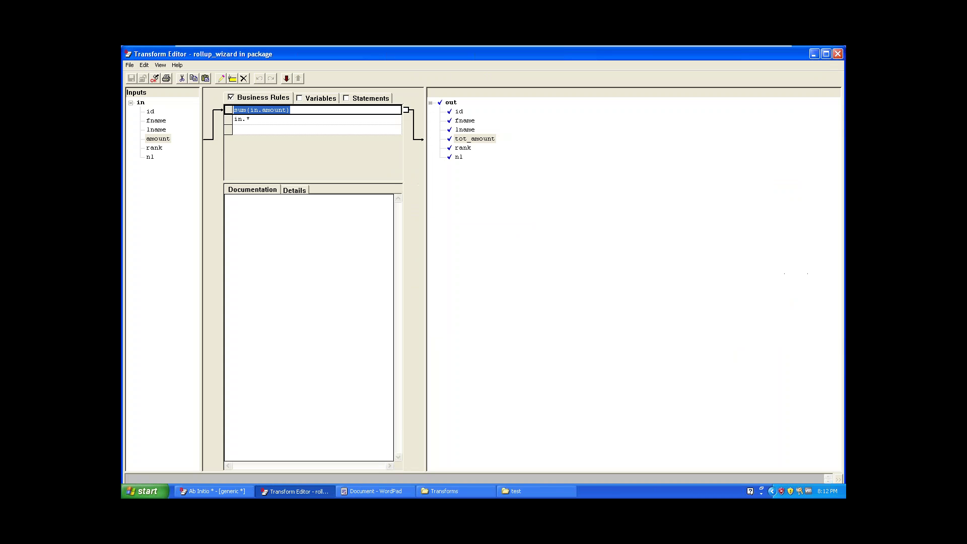
pyautogui.click(129, 65)
pyautogui.click(147, 85)
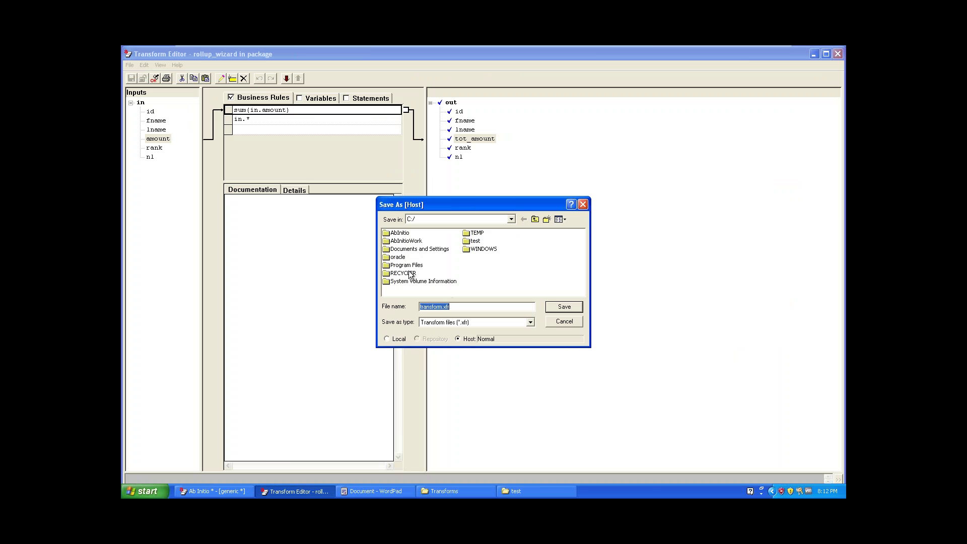
pyautogui.doubleClick(475, 241)
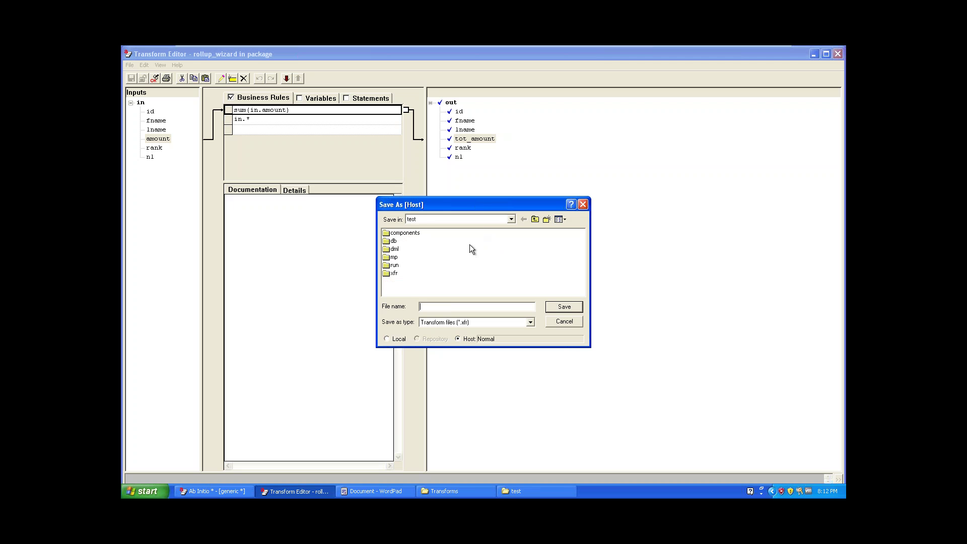
pyautogui.doubleClick(393, 273)
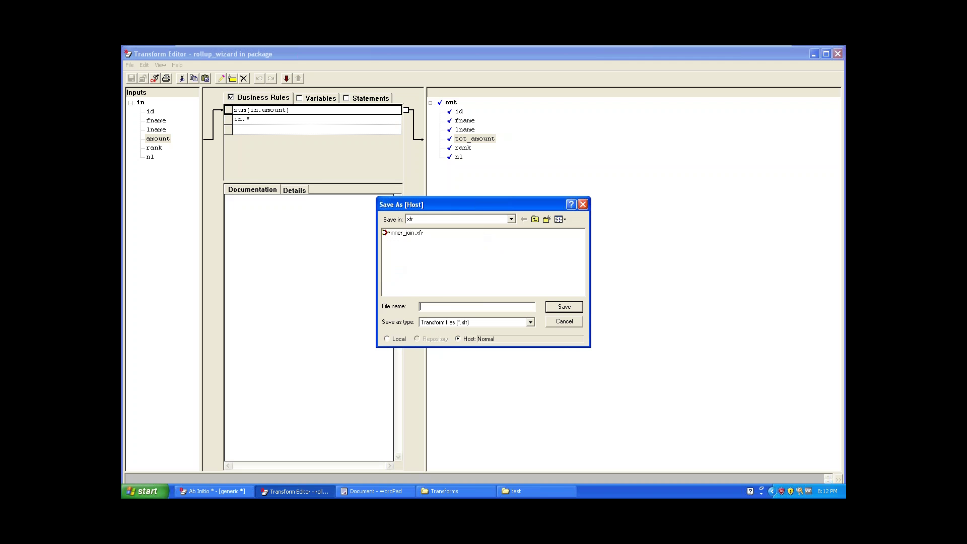
pyautogui.click(435, 308)
pyautogui.write('rlp')
pyautogui.press('Return')
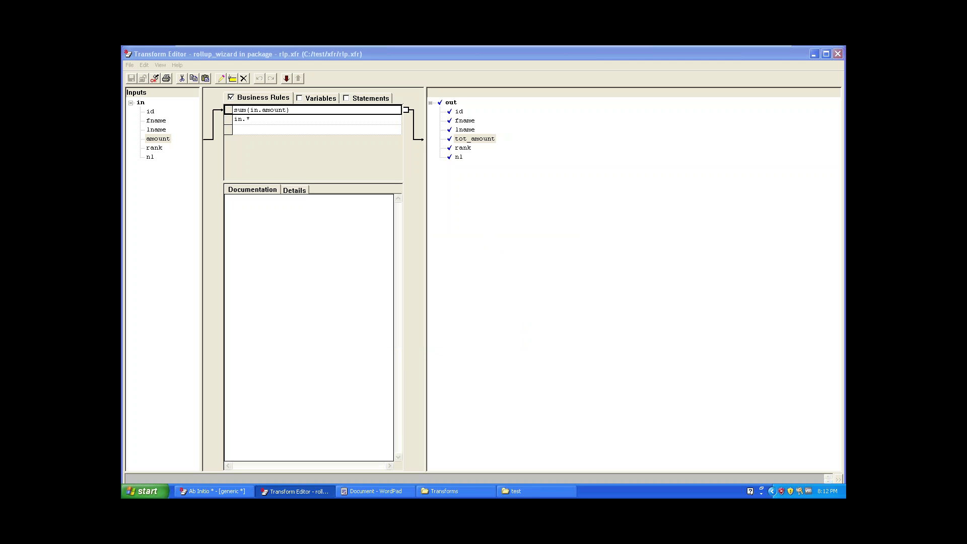
pyautogui.click(837, 54)
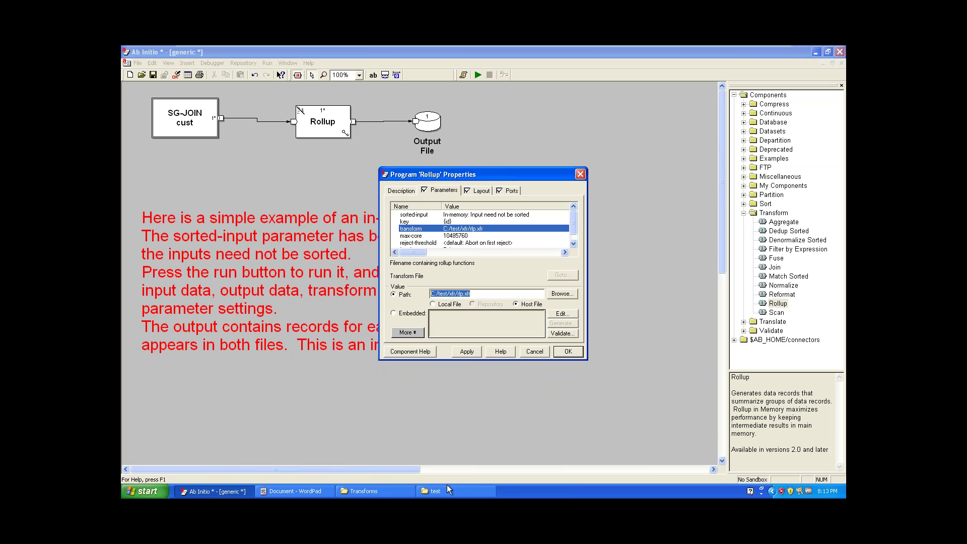
# Add the Rollup's transform path C:/test/xfr/rlp.xfr below the inner_join.xfr path in the WordPad notes
pyautogui.click(295, 491)
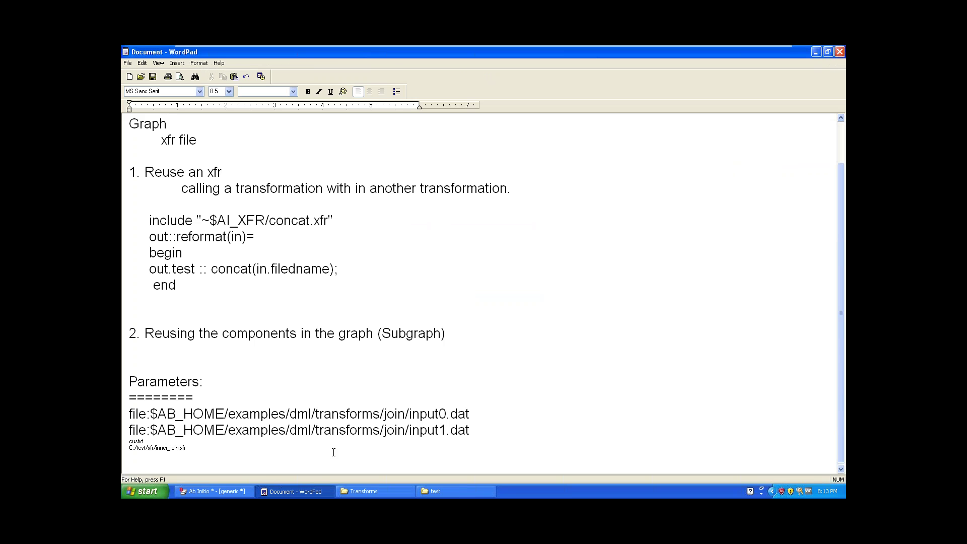
pyautogui.press('BackSpace')
pyautogui.write('C:/test/xfr/rlp.xfr')
pyautogui.press('Return')
pyautogui.click(130, 467)
# Return to Ab Initio, apply the Rollup's transform file change, and close its properties
pyautogui.hotkey('alt', 'Tab')
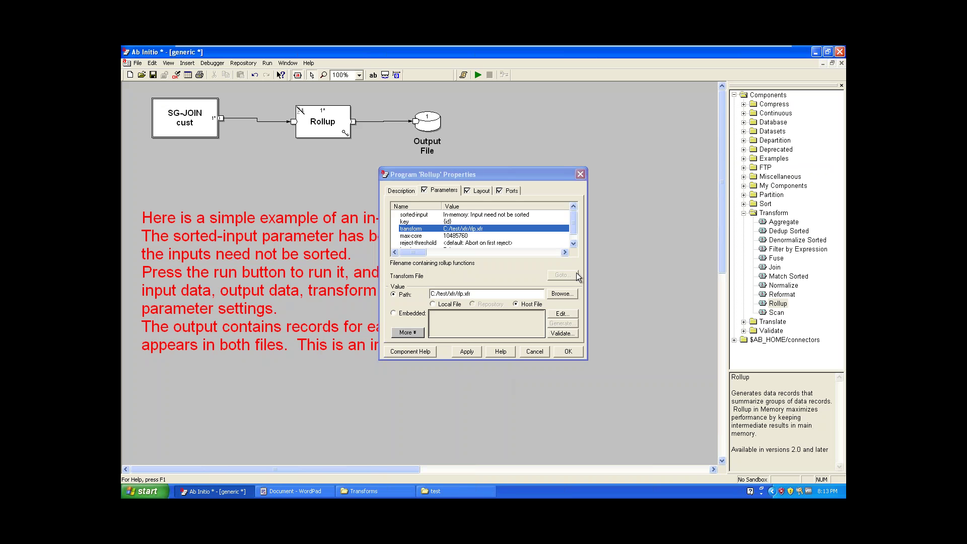
pyautogui.click(582, 181)
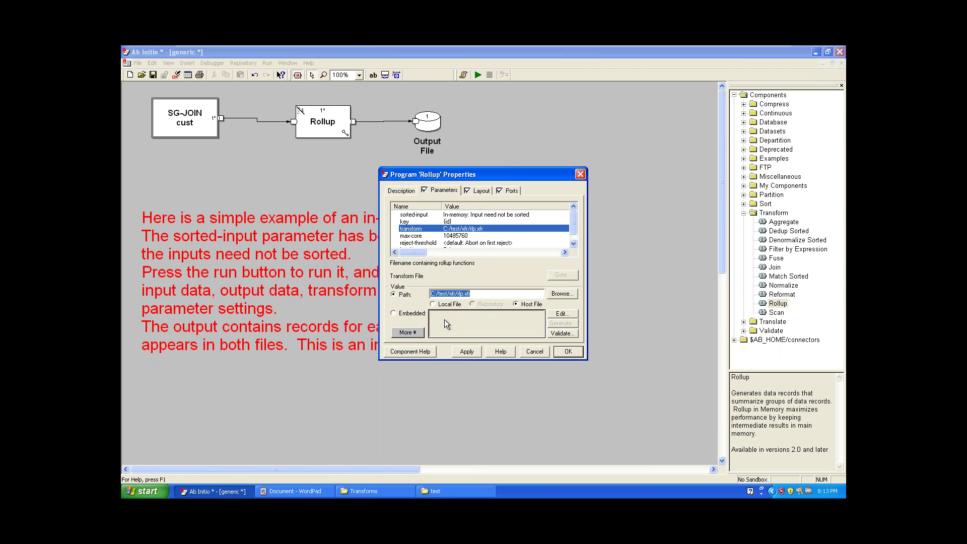
pyautogui.click(469, 353)
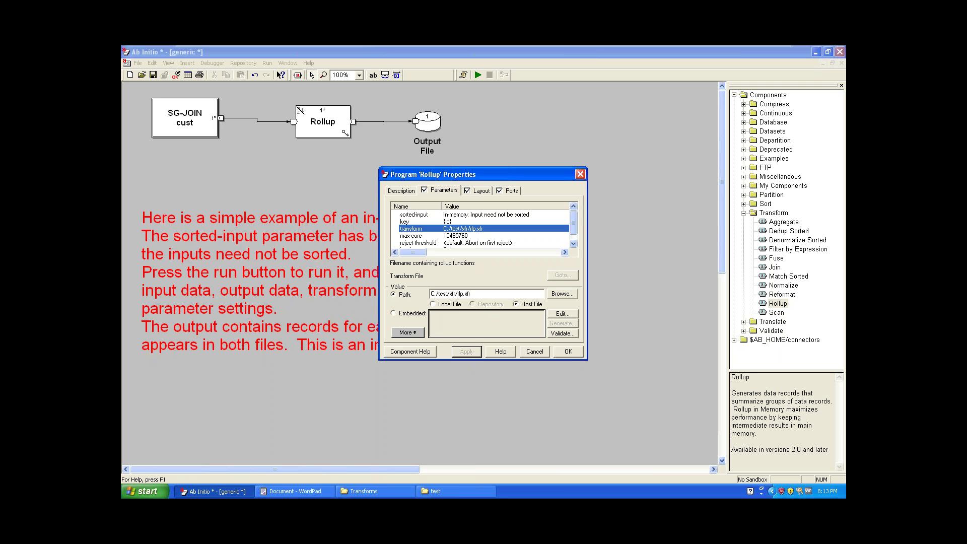
pyautogui.click(568, 351)
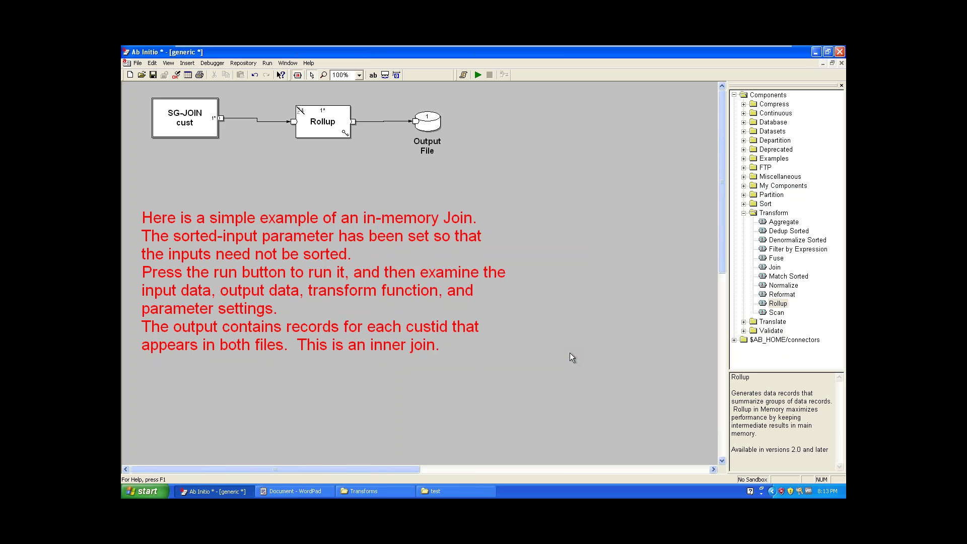
# Copy the Output File's URL, file:join1.dat, into the WordPad notes below the rlp.xfr path
pyautogui.doubleClick(429, 123)
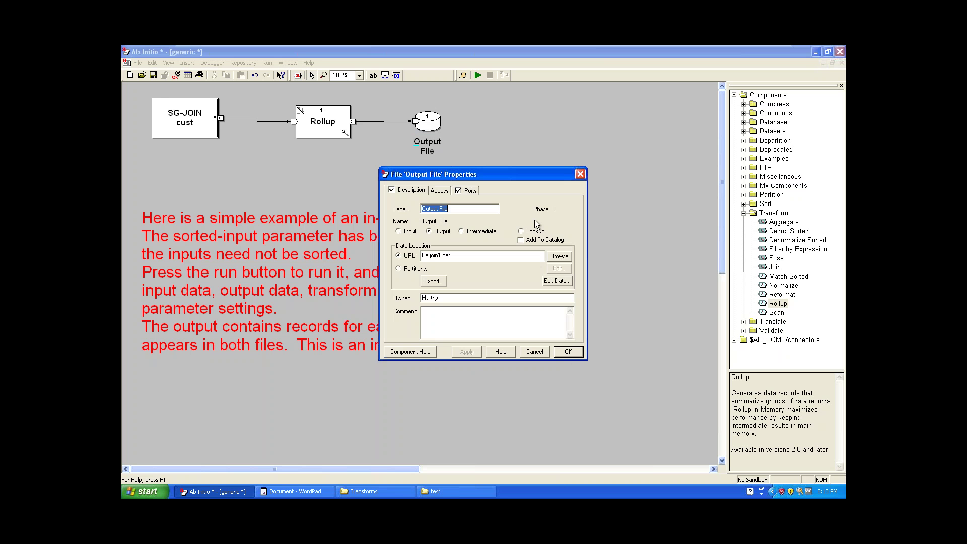
pyautogui.click(483, 256)
pyautogui.doubleClick(483, 255)
pyautogui.hotkey('ctrl', 'c')
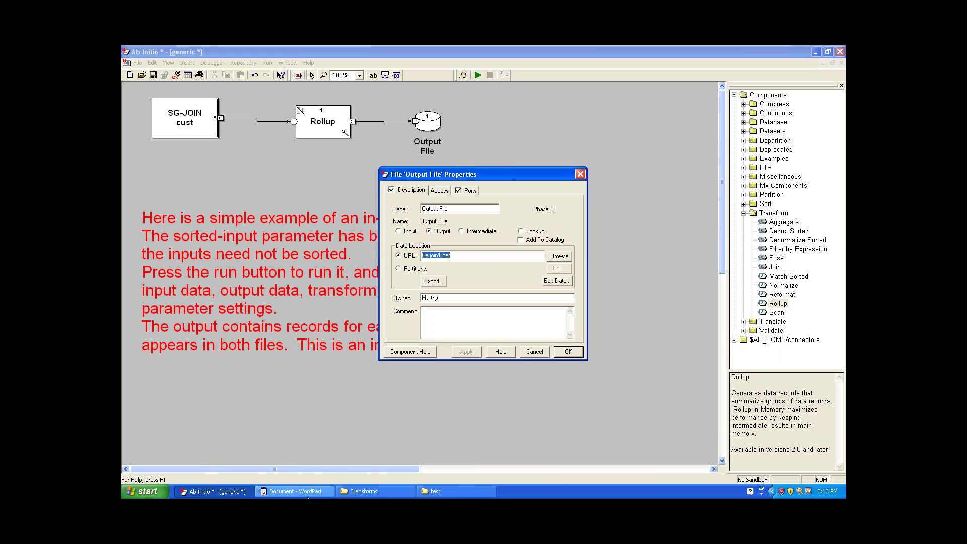
pyautogui.click(307, 492)
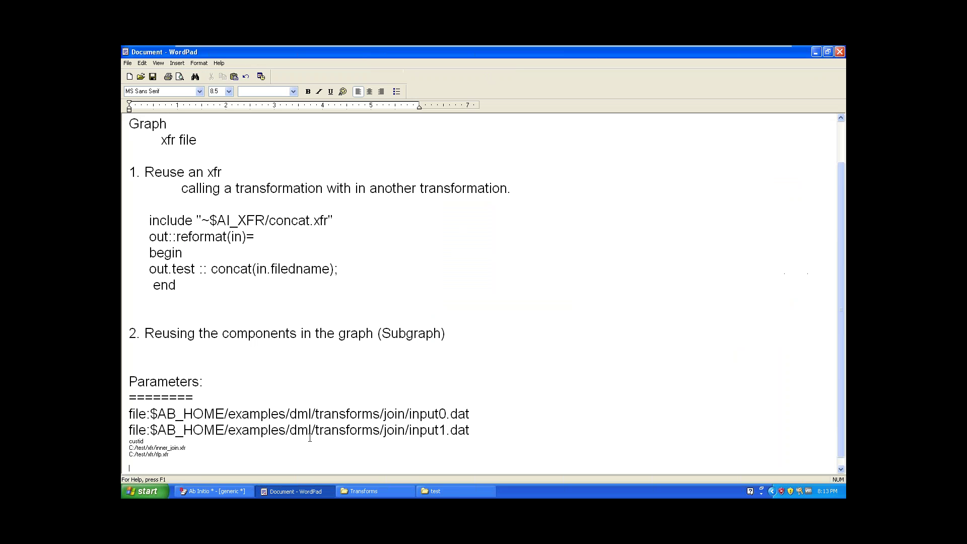
pyautogui.press('BackSpace')
pyautogui.press('Return')
pyautogui.hotkey('ctrl', 'v')
# Return to Ab Initio, close the Output File's properties, and switch back to the WordPad notes
pyautogui.hotkey('alt', 'Tab')
pyautogui.click(577, 170)
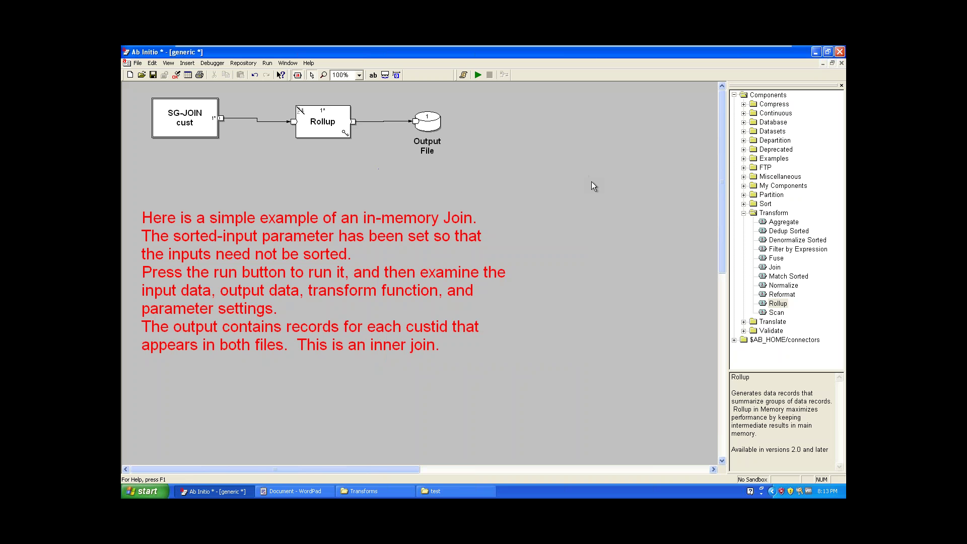
pyautogui.click(297, 491)
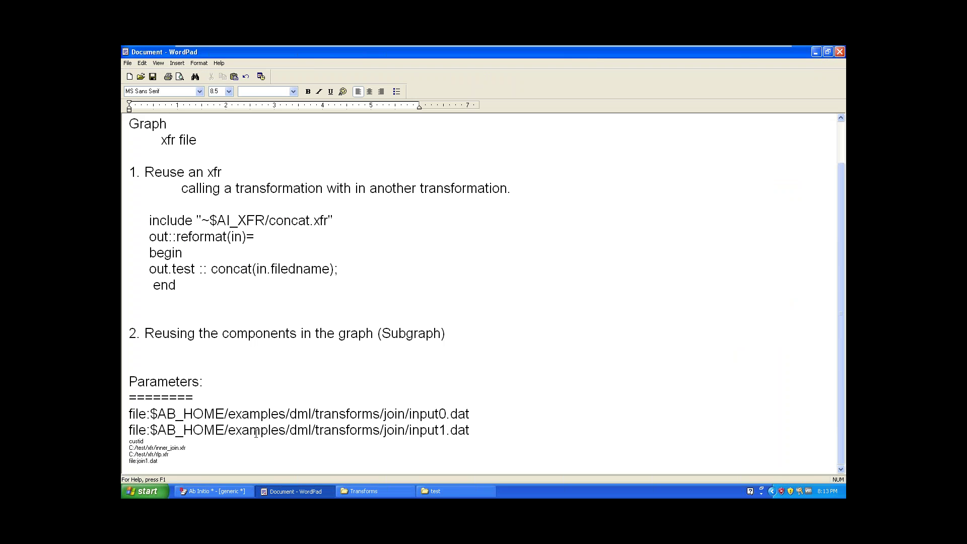
pyautogui.moveTo(160, 463); pyautogui.dragTo(128, 418)
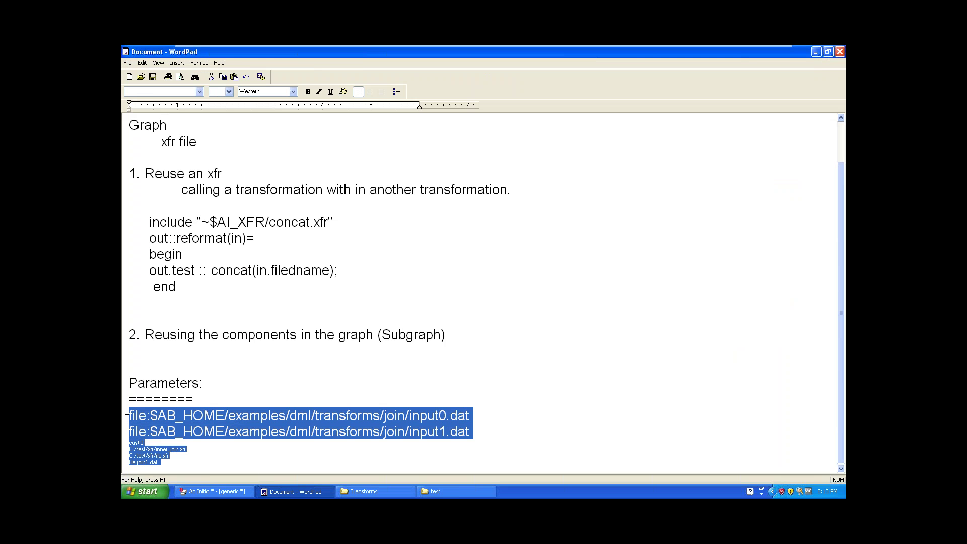
pyautogui.click(225, 94)
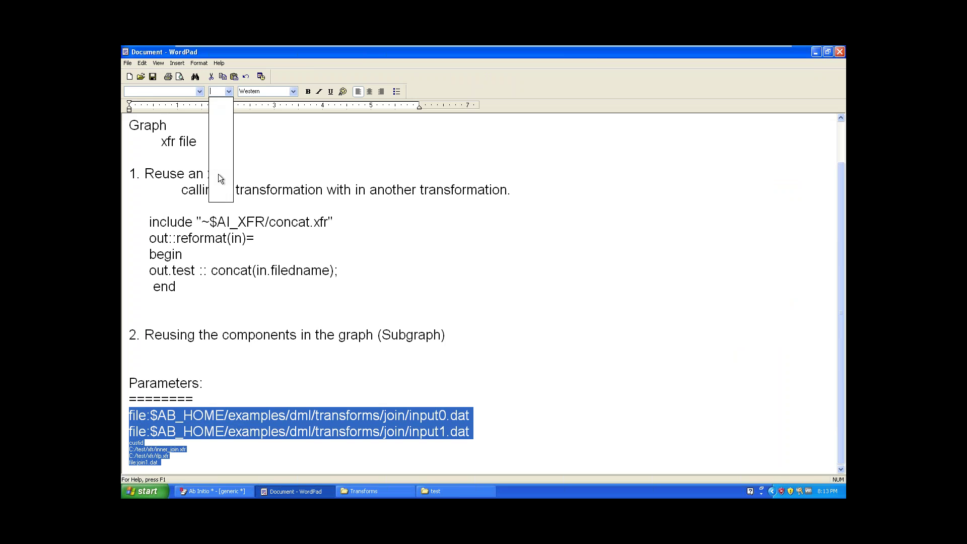
pyautogui.click(282, 127)
pyautogui.click(269, 415)
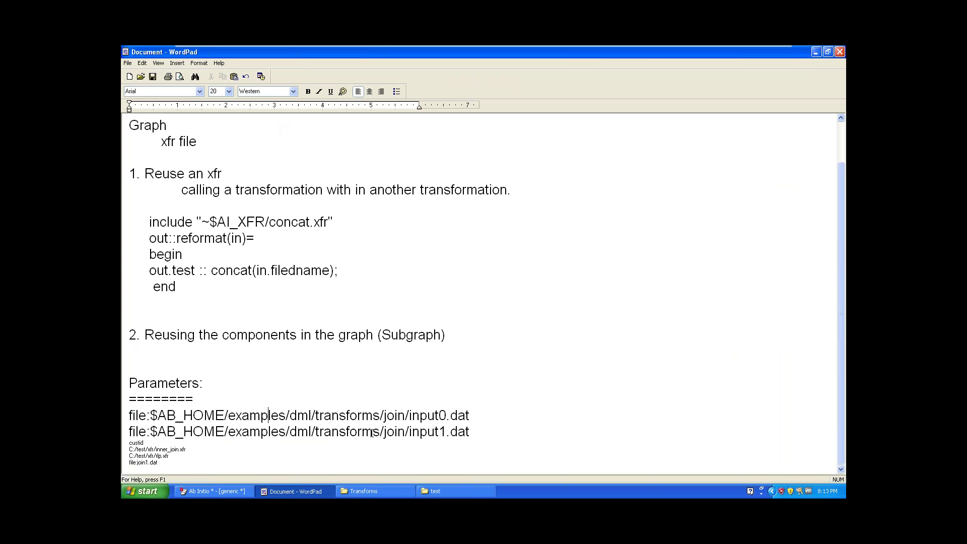
pyautogui.moveTo(471, 431); pyautogui.dragTo(127, 418)
pyautogui.click(273, 390)
# Set the font size of the notes from custid through file:join1.dat to 20
pyautogui.moveTo(146, 468); pyautogui.dragTo(126, 442)
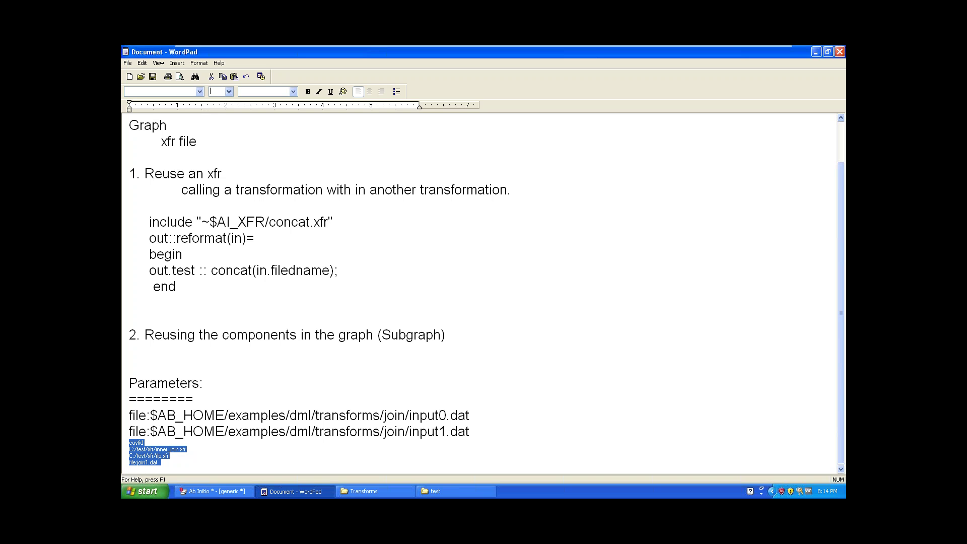
pyautogui.click(218, 90)
pyautogui.write('30')
pyautogui.press('Return')
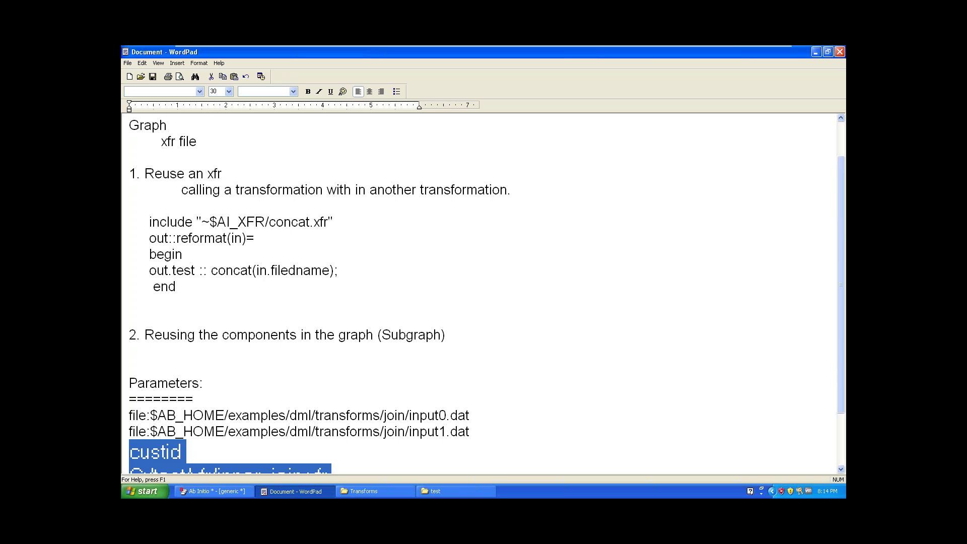
pyautogui.click(216, 91)
pyautogui.write('20')
pyautogui.press('Return')
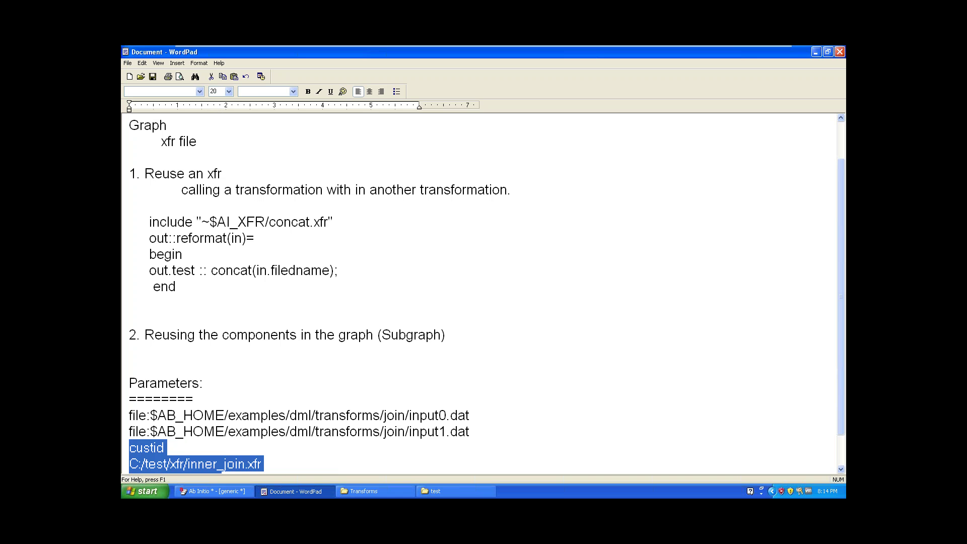
pyautogui.hotkey('ctrl', 'End')
pyautogui.press('Return')
pyautogui.write('C:/test/xfr/rlp.xfr file:join1.dat')
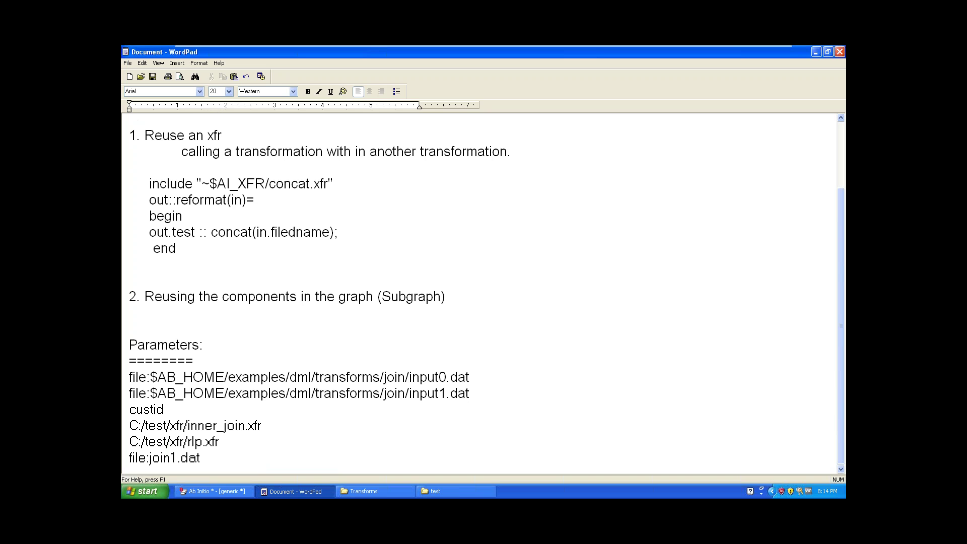
# Add the parameter names IN0_FILE and IN1_FILE beside the input0.dat and input1.dat URLs in the notes
pyautogui.press('capslock')
pyautogui.press('Tab')
pyautogui.press('Tab')
pyautogui.write('IN0_FILE')
pyautogui.press('Tab')
pyautogui.press('Tab')
pyautogui.write('IN1_FILE')
pyautogui.click(165, 410)
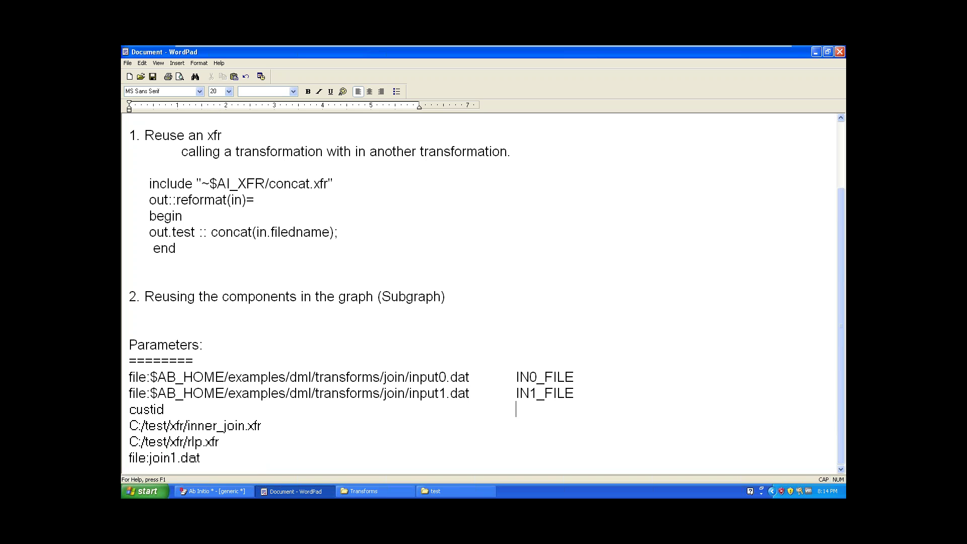
# Add the parameter names GROUP_KEY beside custid and JOIN_XFR beside the inner_join.xfr path
pyautogui.write('GORUP')
pyautogui.press('BackSpace')
pyautogui.press('BackSpace')
pyautogui.press('BackSpace')
pyautogui.press('BackSpace')
pyautogui.write('ROU')
pyautogui.write('P_KEY')
pyautogui.write('JOIN')
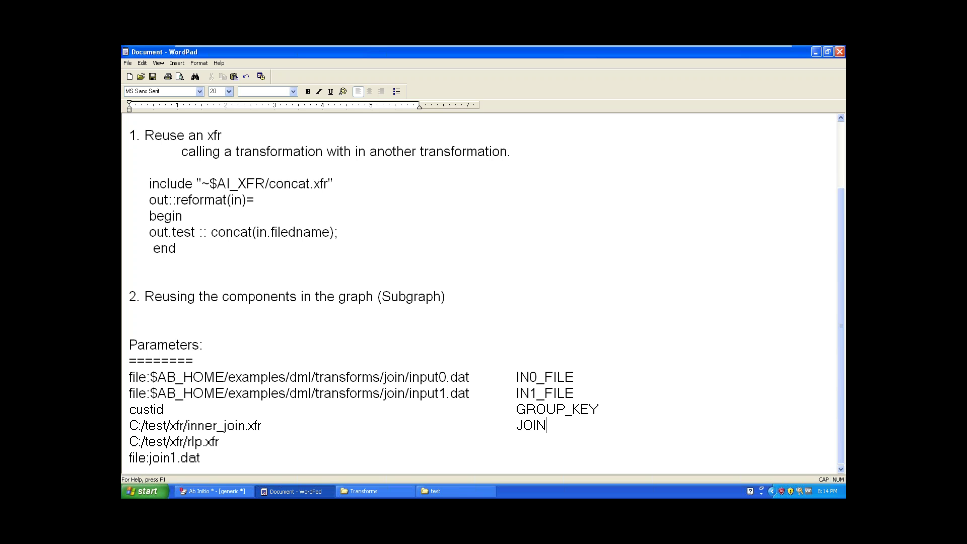
pyautogui.write('_XFR')
# Add the parameter names RLP_XFR beside the rlp.xfr path and OUT_FILE beside file:join1.dat
pyautogui.press('Tab')
pyautogui.press('Tab')
pyautogui.press('Tab')
pyautogui.press('Tab')
pyautogui.press('Tab')
pyautogui.press('Tab')
pyautogui.press('Tab')
pyautogui.press('Tab')
pyautogui.press('Tab')
pyautogui.press('Tab')
pyautogui.press('Tab')
pyautogui.press('Tab')
pyautogui.press('BackSpace')
pyautogui.write('RLP_XFR')
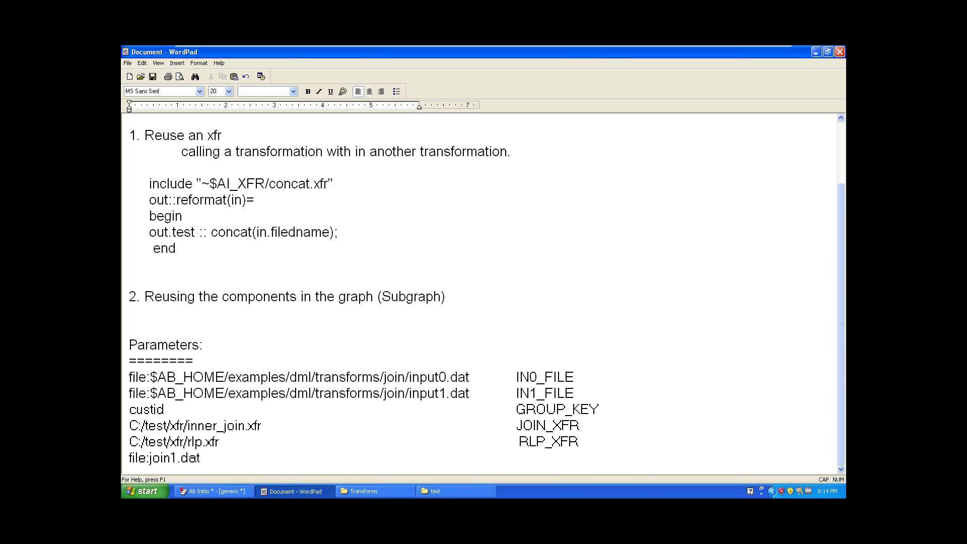
pyautogui.write('OUT_FILE')
pyautogui.press('capslock')
pyautogui.moveTo(519, 378); pyautogui.dragTo(586, 459)
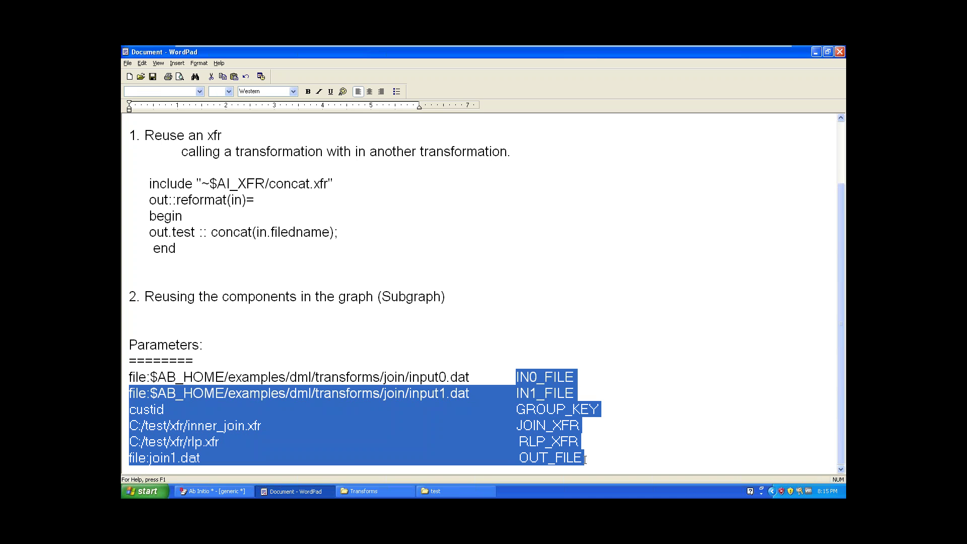
pyautogui.click(645, 429)
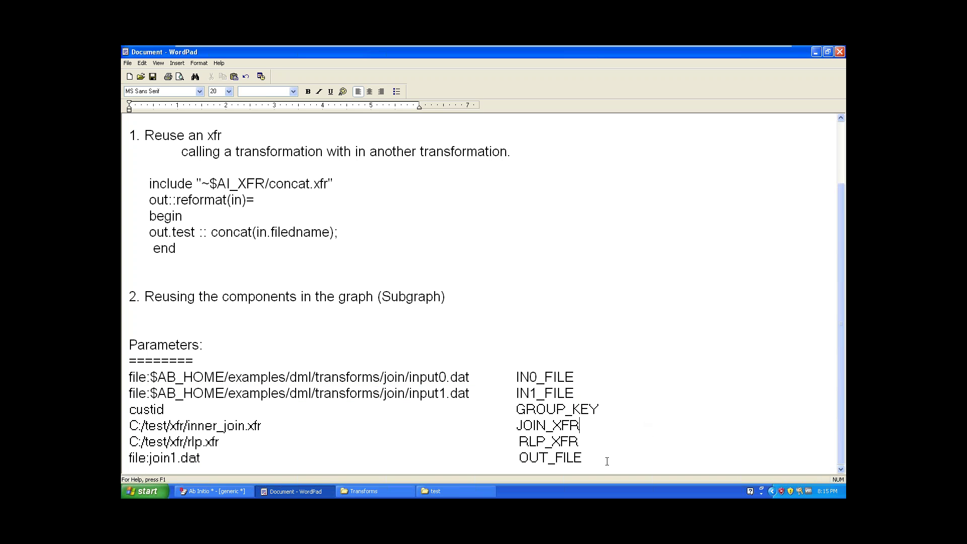
pyautogui.moveTo(584, 458); pyautogui.dragTo(635, 376)
pyautogui.click(635, 376)
# Switch to Ab Initio and open the properties of Input File 0 inside the SG-JOIN cust subgraph
pyautogui.click(216, 490)
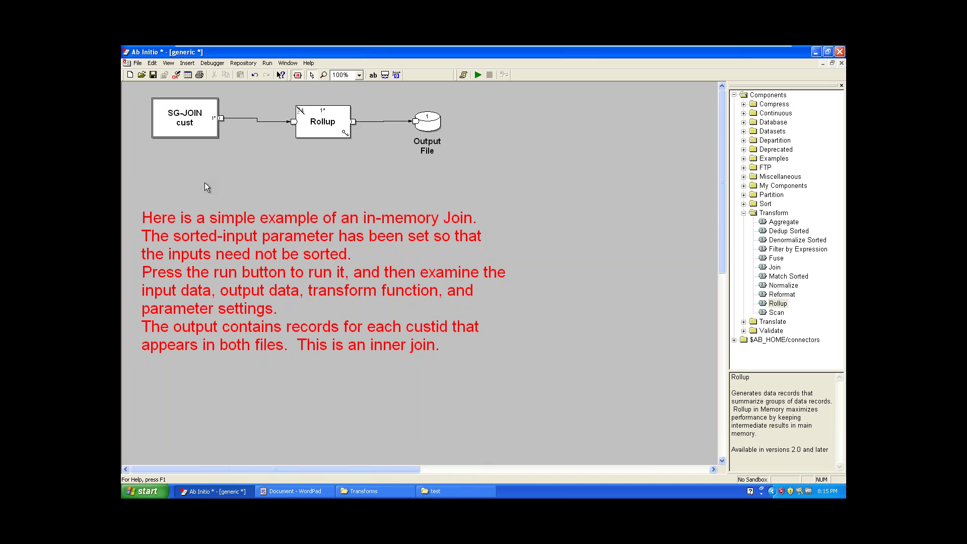
pyautogui.doubleClick(188, 128)
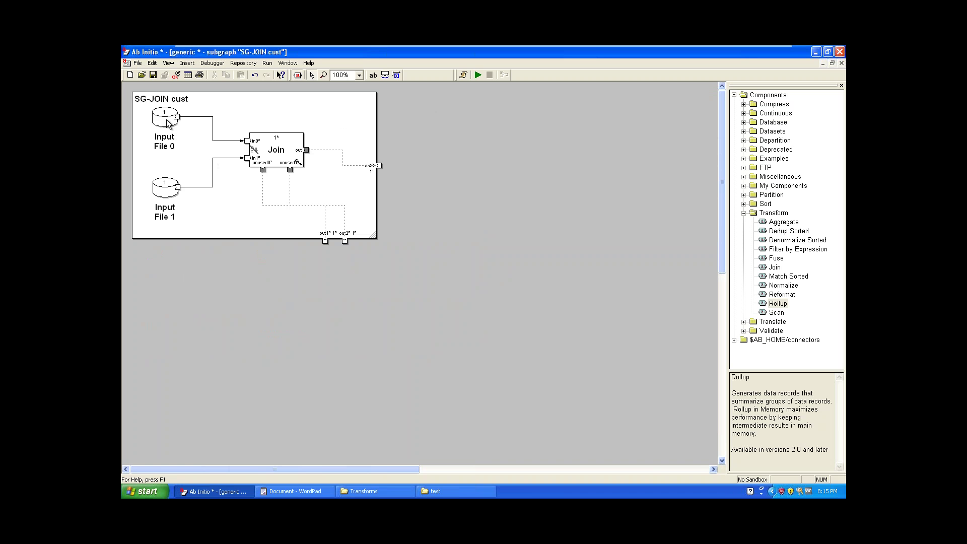
pyautogui.doubleClick(168, 123)
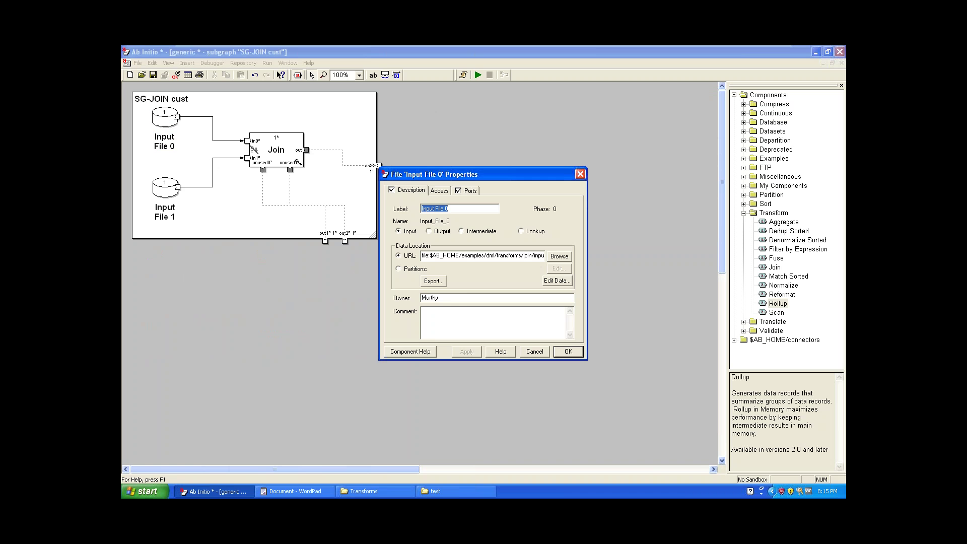
# Try to replace Input File 0's URL with the parameter name IN0_FILE
pyautogui.moveTo(423, 254); pyautogui.dragTo(565, 253)
pyautogui.click(540, 256)
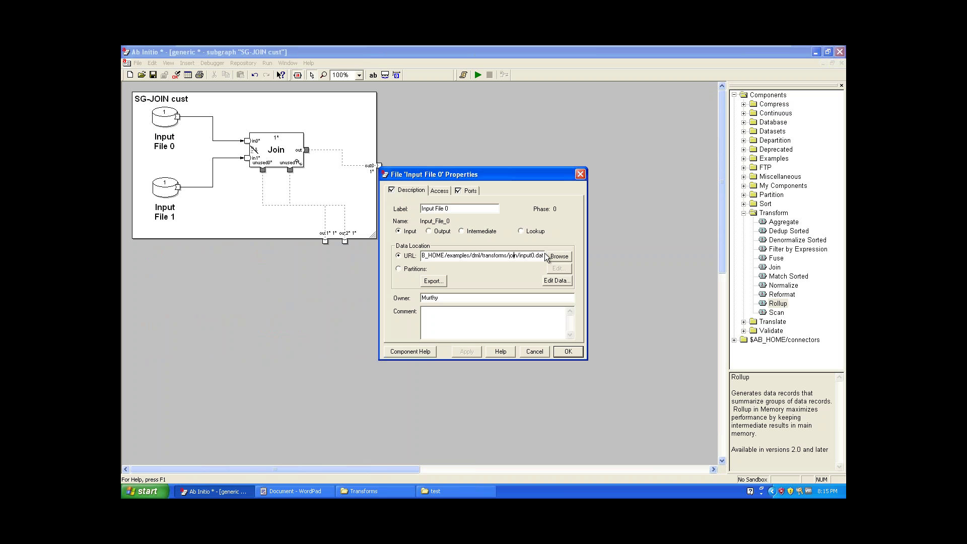
pyautogui.press('End')
pyautogui.hotkey('shift', 'Home')
pyautogui.press('Delete')
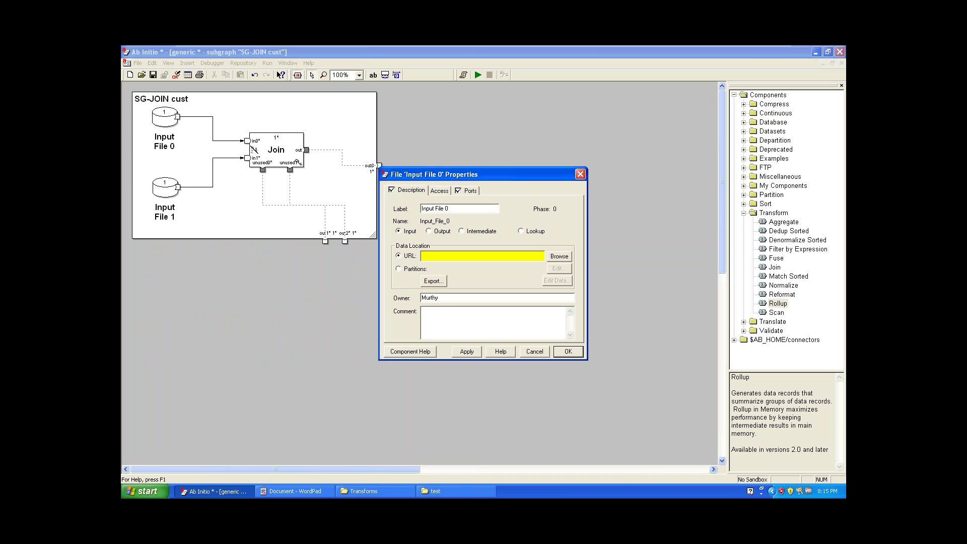
pyautogui.press('capslock')
pyautogui.write('IN')
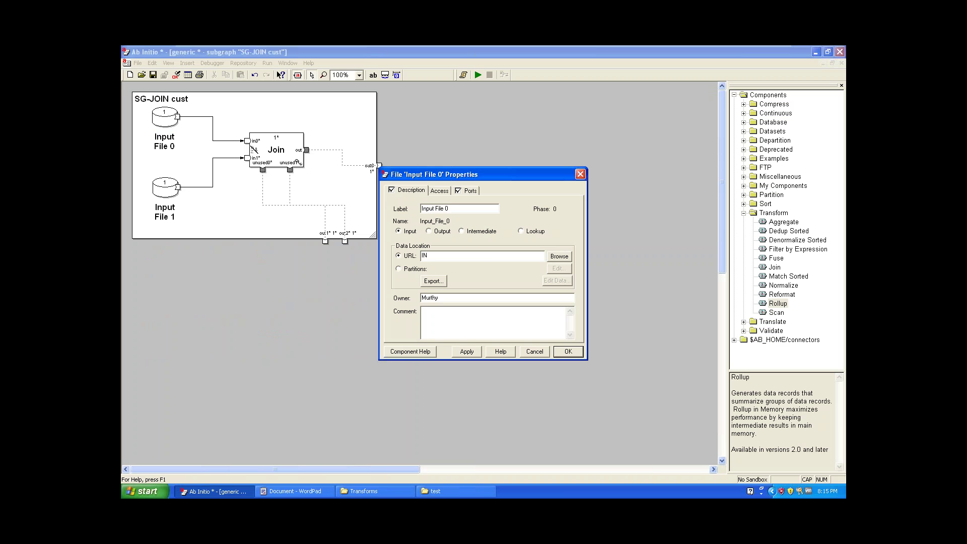
pyautogui.write('0_FILE')
pyautogui.hotkey('shift', 'Home')
# Discard the changes to Input File 0 and close the SG-JOIN cust subgraph
pyautogui.click(534, 351)
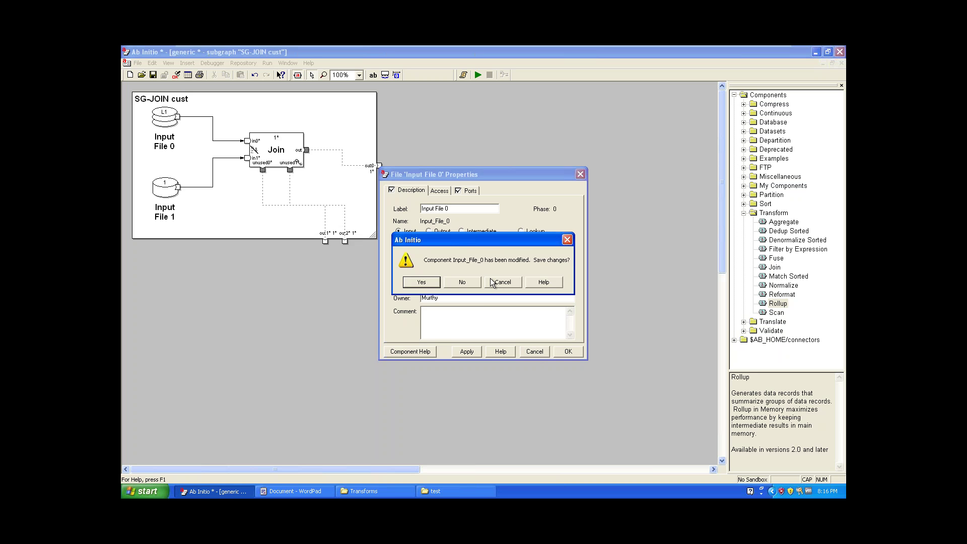
pyautogui.click(490, 278)
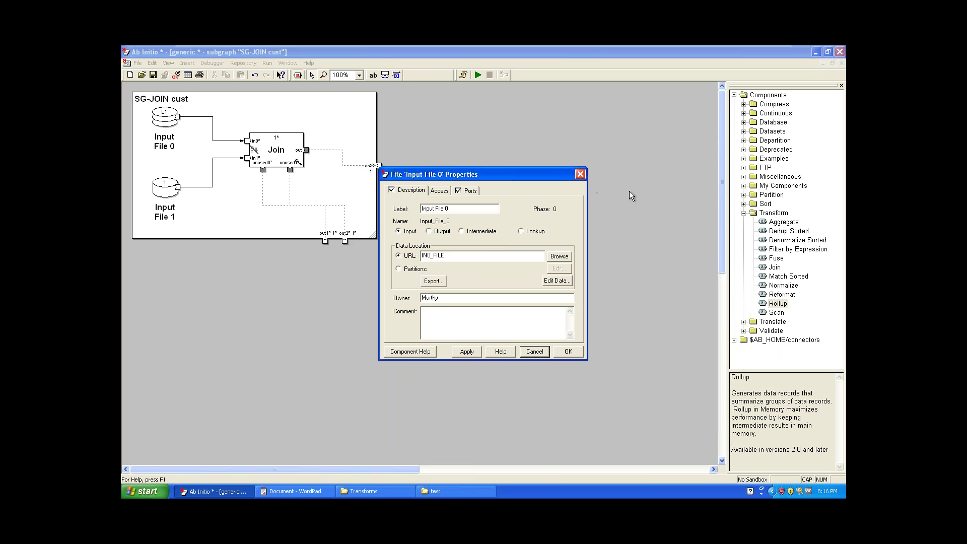
pyautogui.press('Escape')
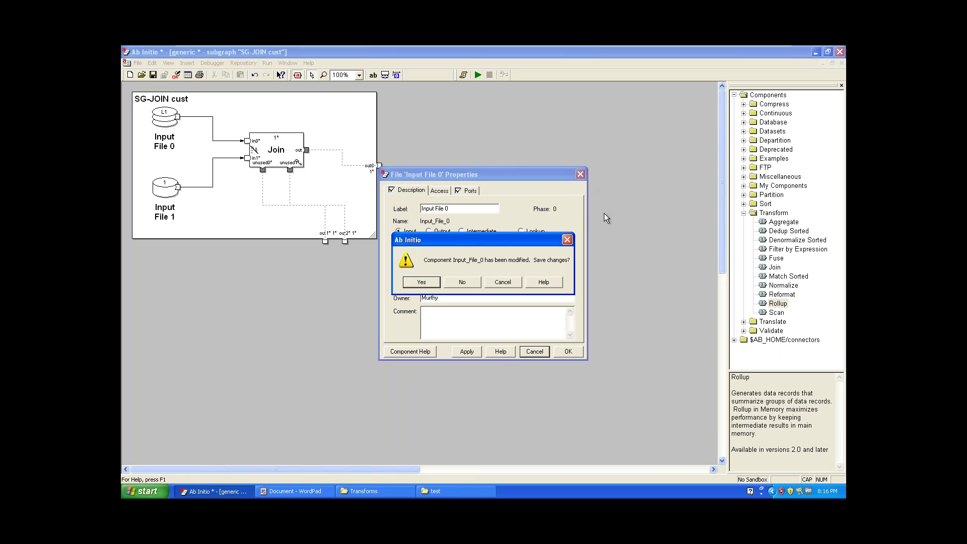
pyautogui.click(467, 284)
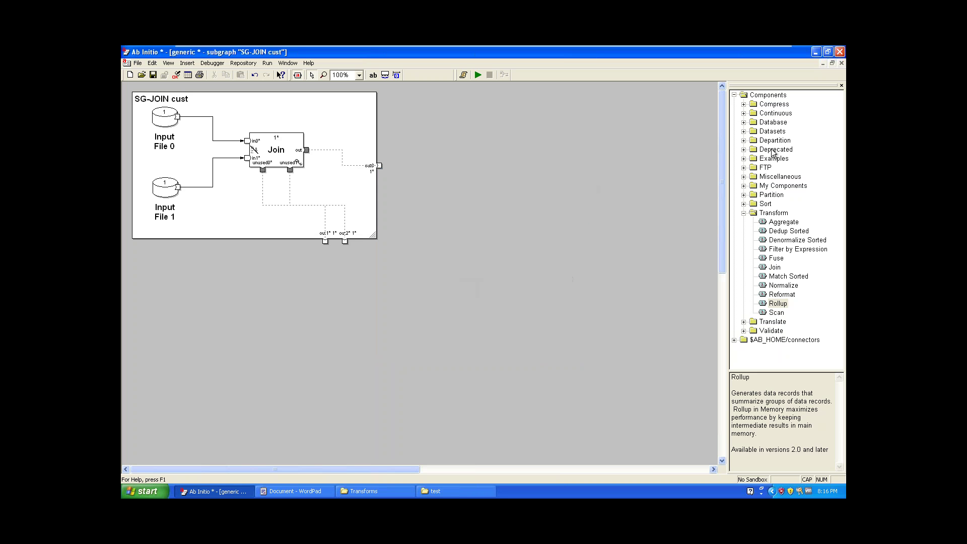
pyautogui.click(841, 64)
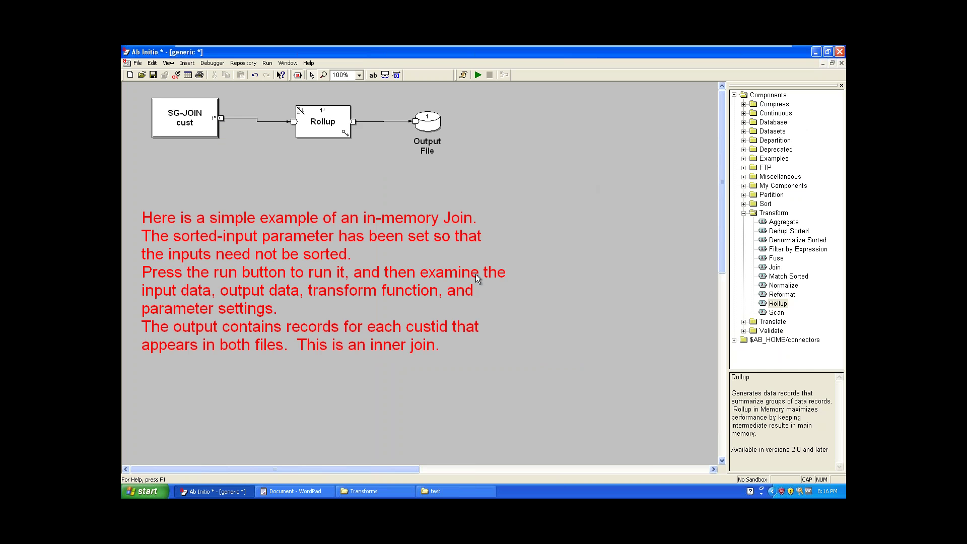
# Open the parameters editor for the whole graph and maximize its window
pyautogui.click(151, 64)
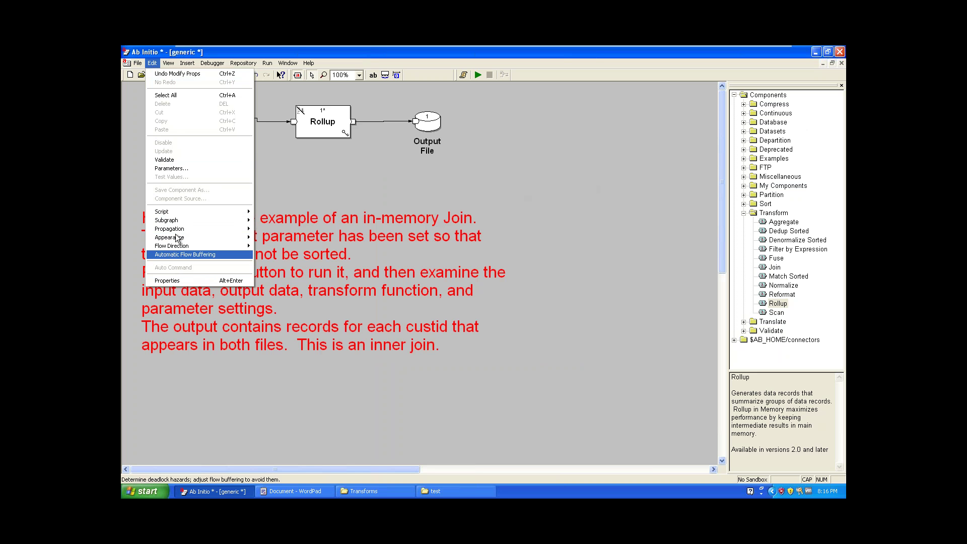
pyautogui.moveTo(175, 240)
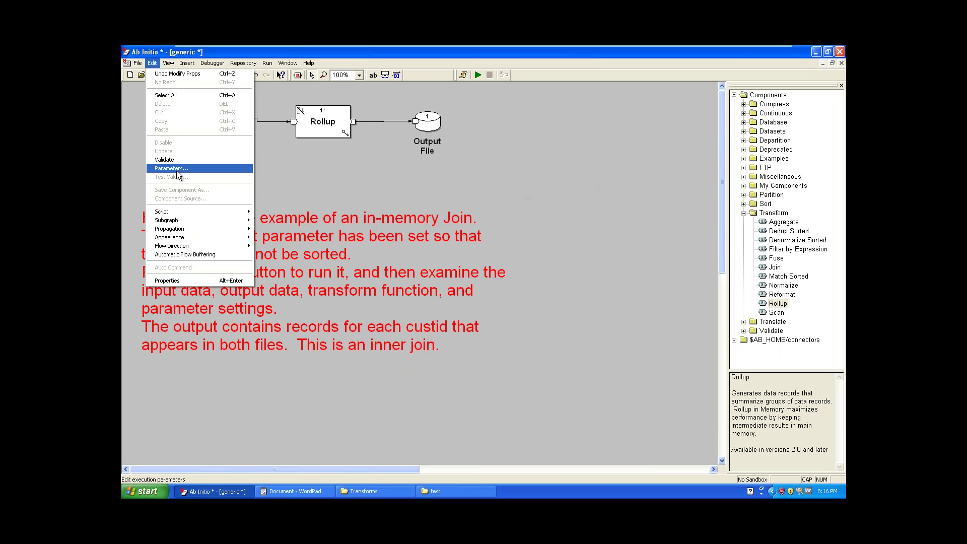
pyautogui.click(176, 171)
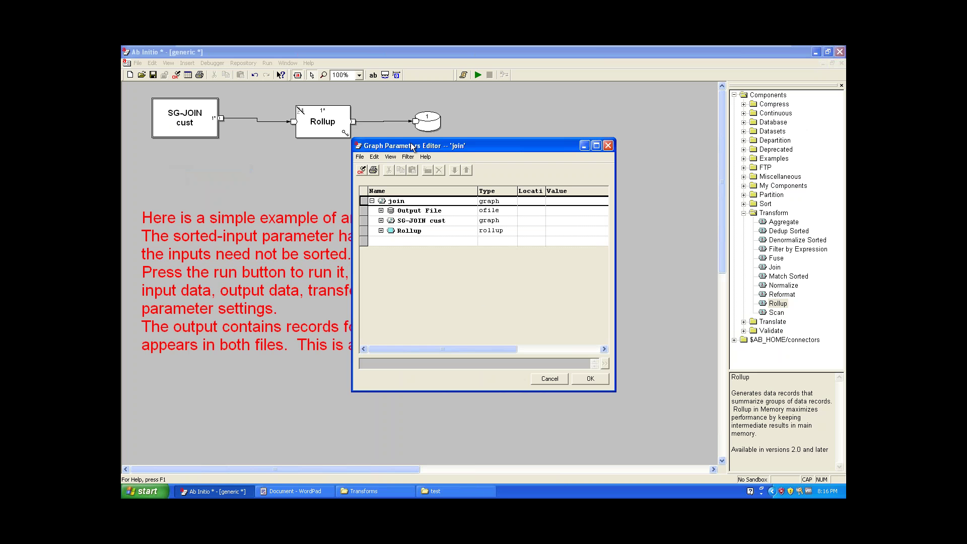
pyautogui.click(597, 147)
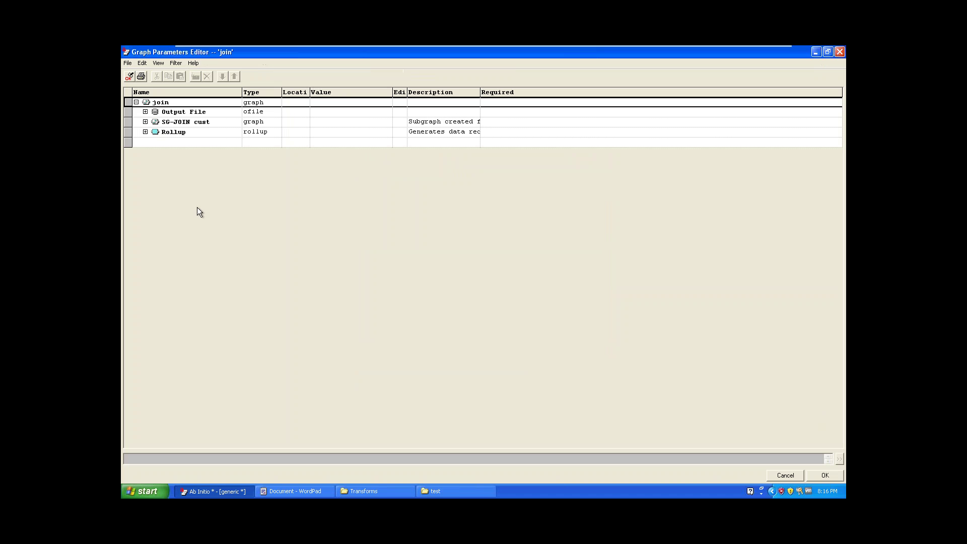
# Inspect the Output File's parameters in the Graph Parameters Editor, and collapse its entry again
pyautogui.click(210, 143)
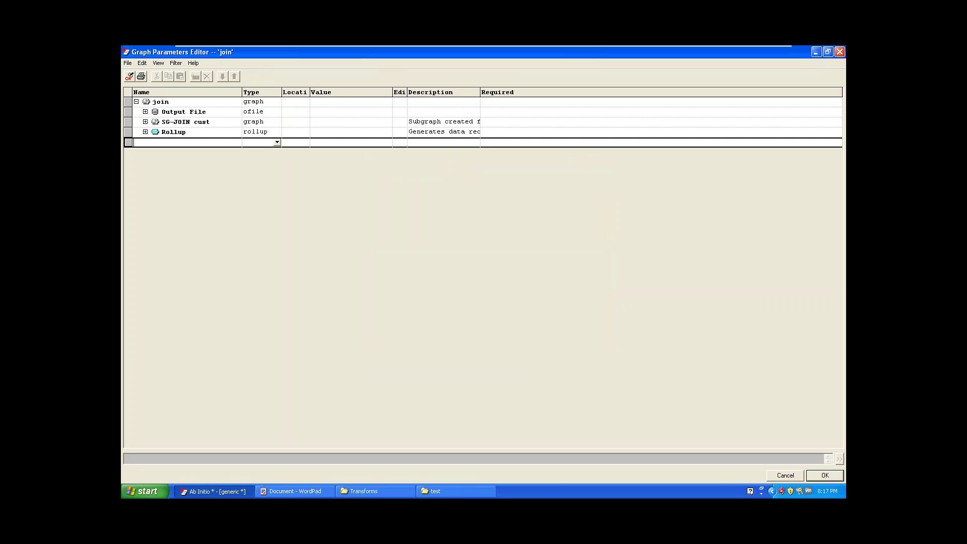
pyautogui.click(145, 112)
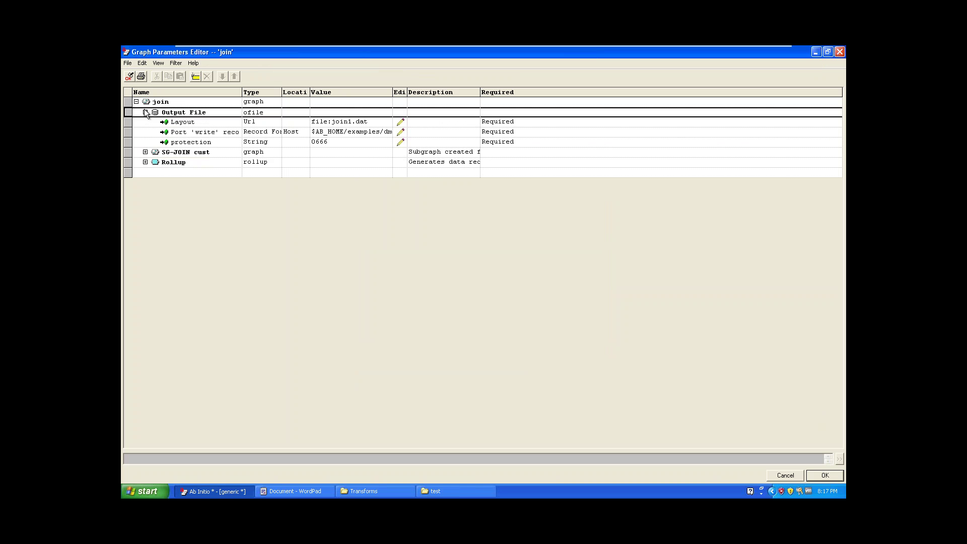
pyautogui.click(145, 112)
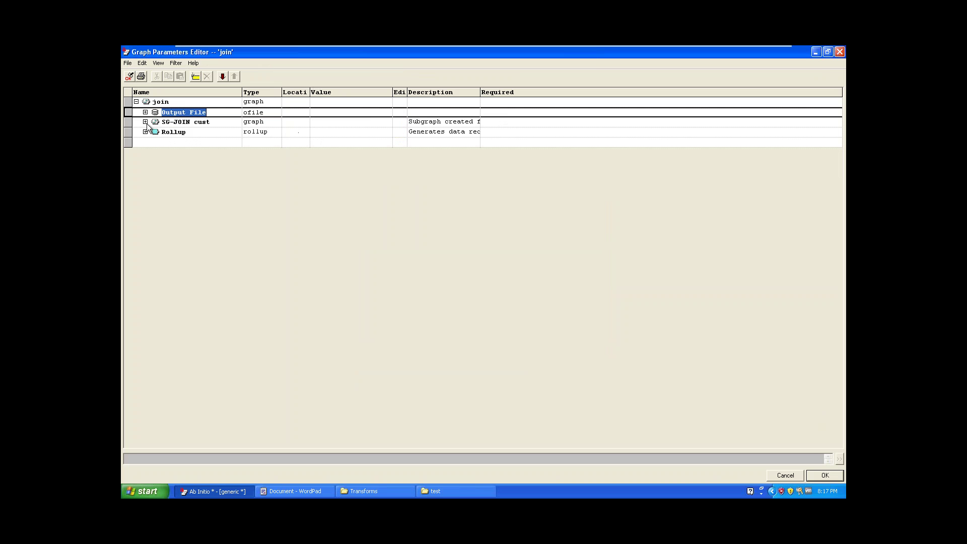
# Inspect the SG-JOIN cust and Rollup entries, reviewing Rollup's key, transform, layout and port parameters, and collapse them again
pyautogui.click(145, 122)
pyautogui.click(145, 122)
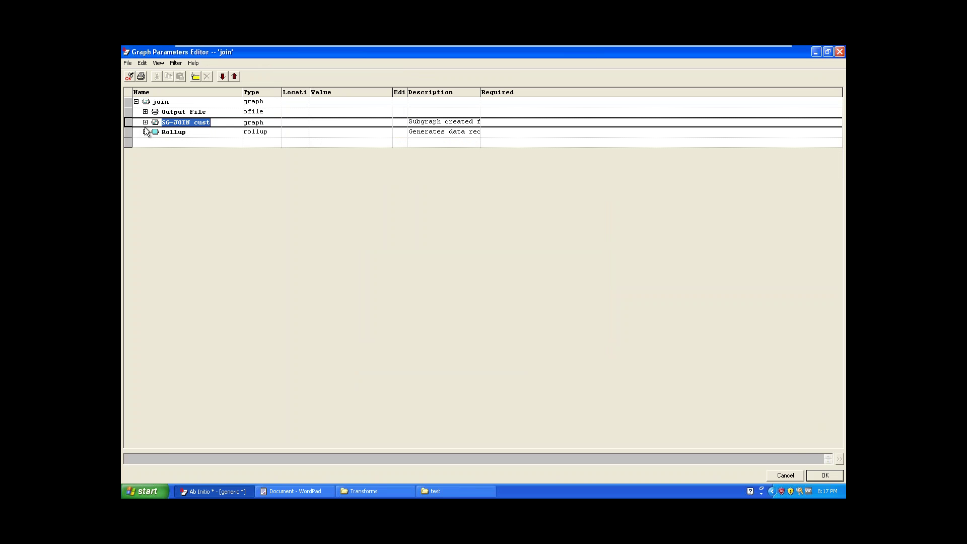
pyautogui.click(145, 132)
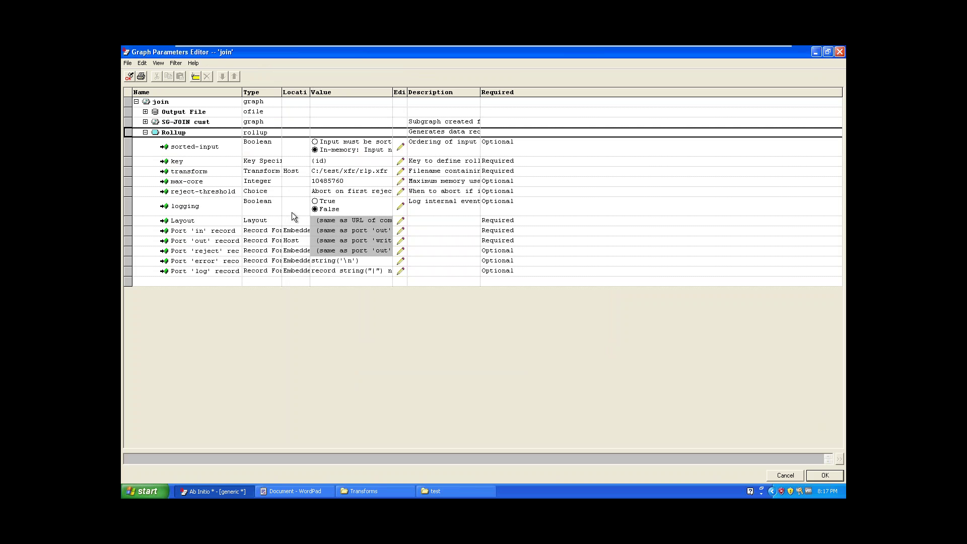
pyautogui.click(223, 162)
pyautogui.click(228, 221)
pyautogui.click(185, 261)
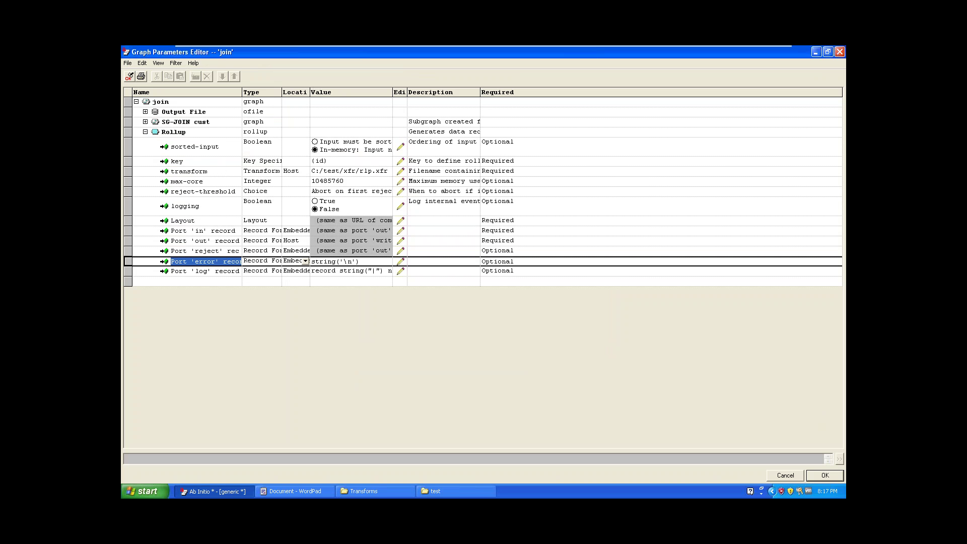
pyautogui.click(185, 261)
pyautogui.click(207, 199)
pyautogui.click(196, 172)
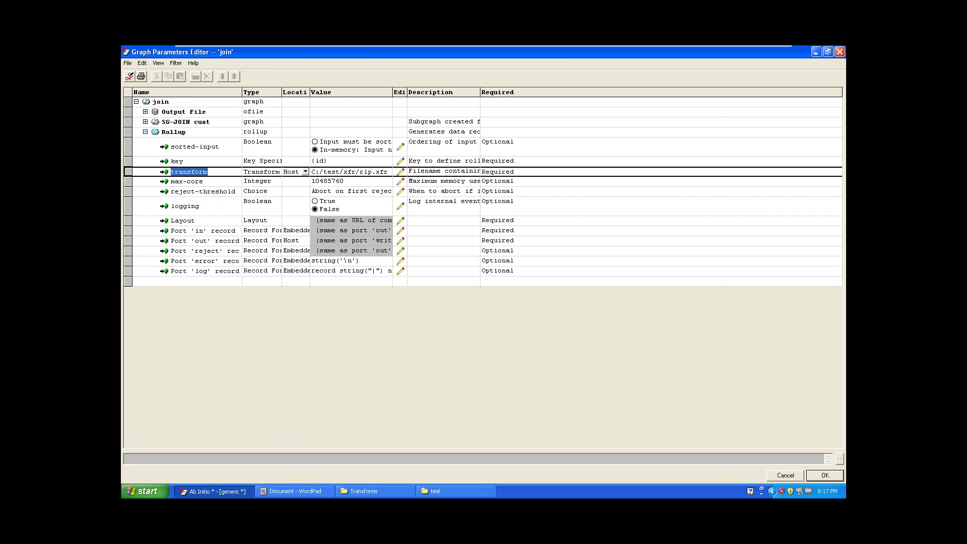
pyautogui.click(183, 131)
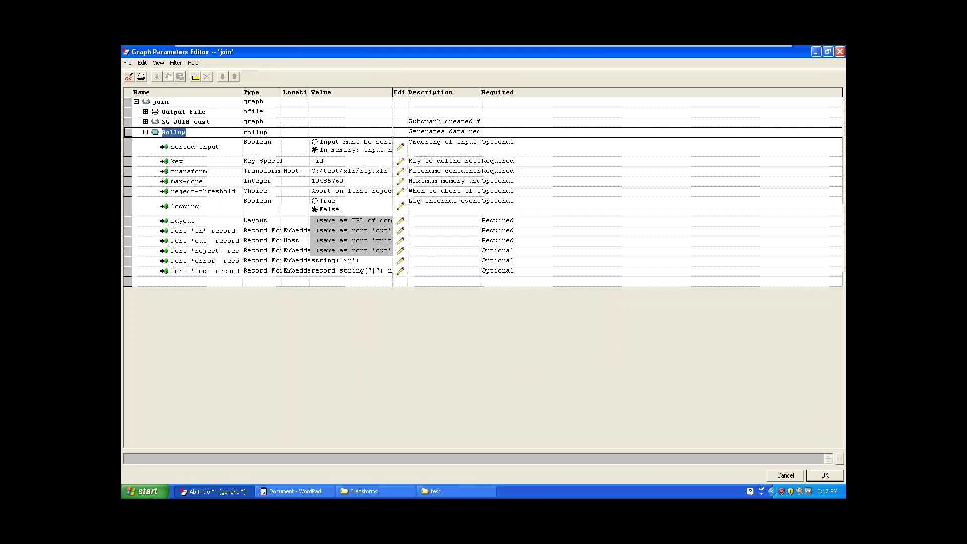
pyautogui.click(146, 132)
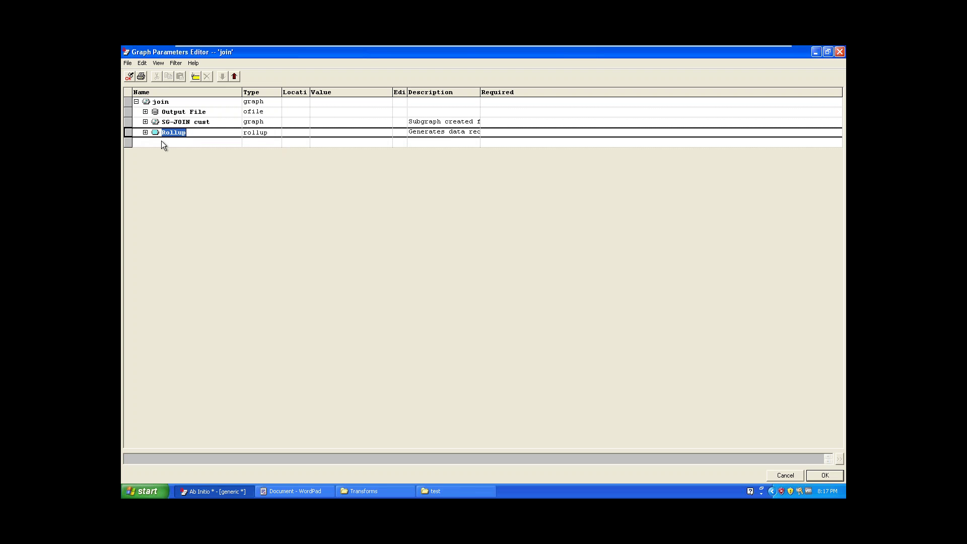
# Add a new parameter to the join graph named IN0_FILE, copying the name from the parameter list in the WordPad document
pyautogui.click(161, 141)
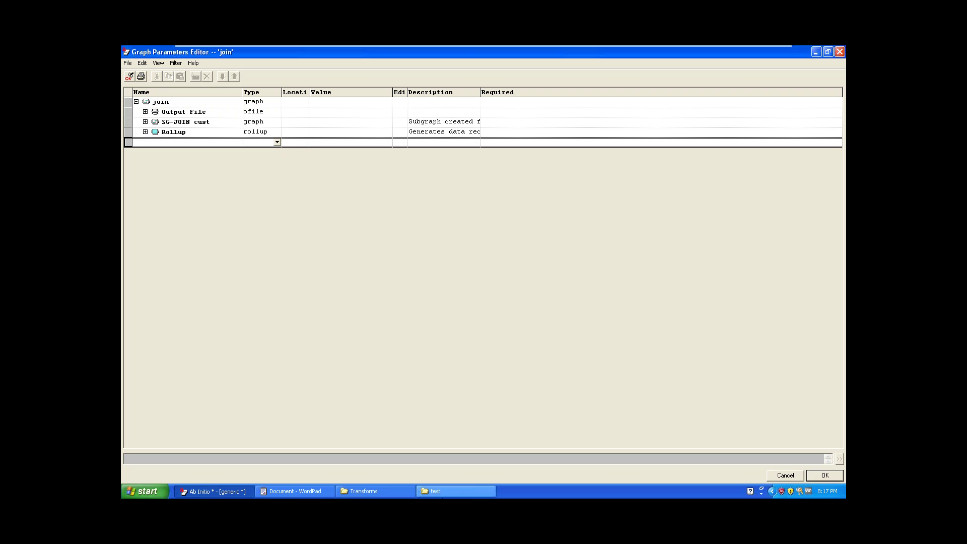
pyautogui.click(297, 491)
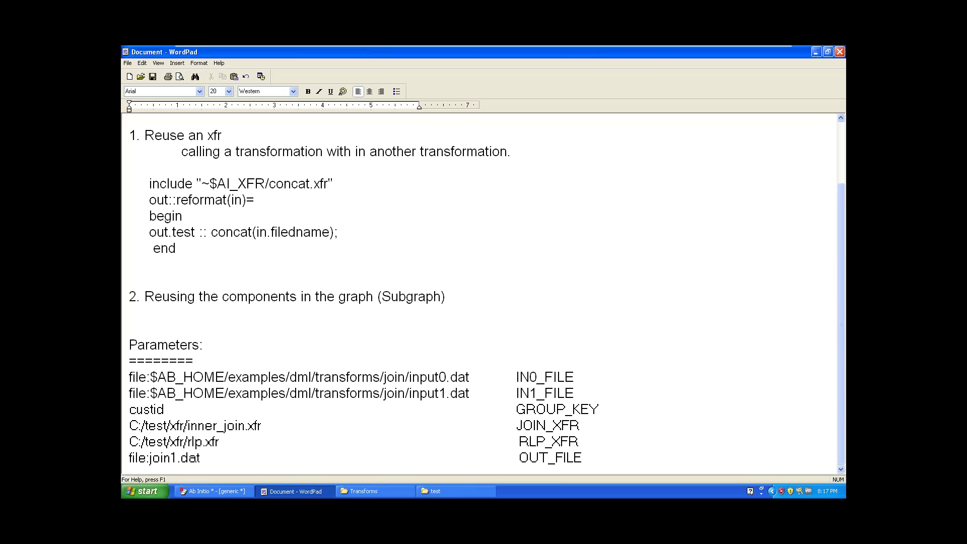
pyautogui.moveTo(574, 377); pyautogui.dragTo(515, 377)
pyautogui.hotkey('ctrl', 'c')
pyautogui.click(574, 377)
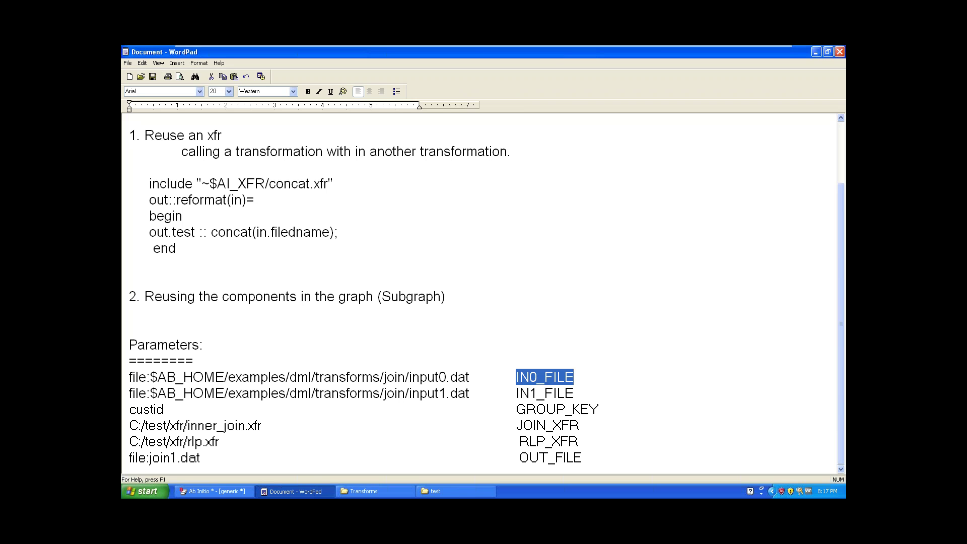
pyautogui.hotkey('alt', 'Tab')
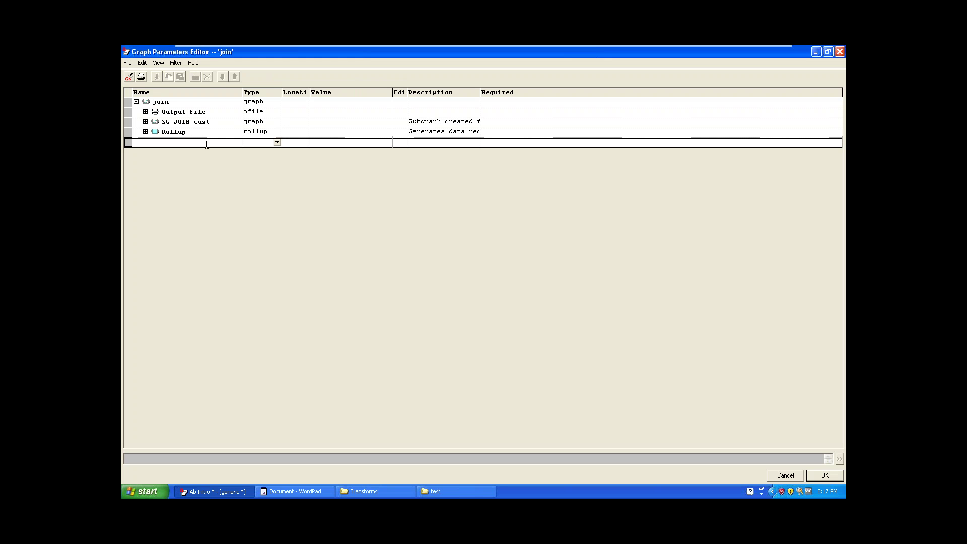
pyautogui.hotkey('ctrl', 'v')
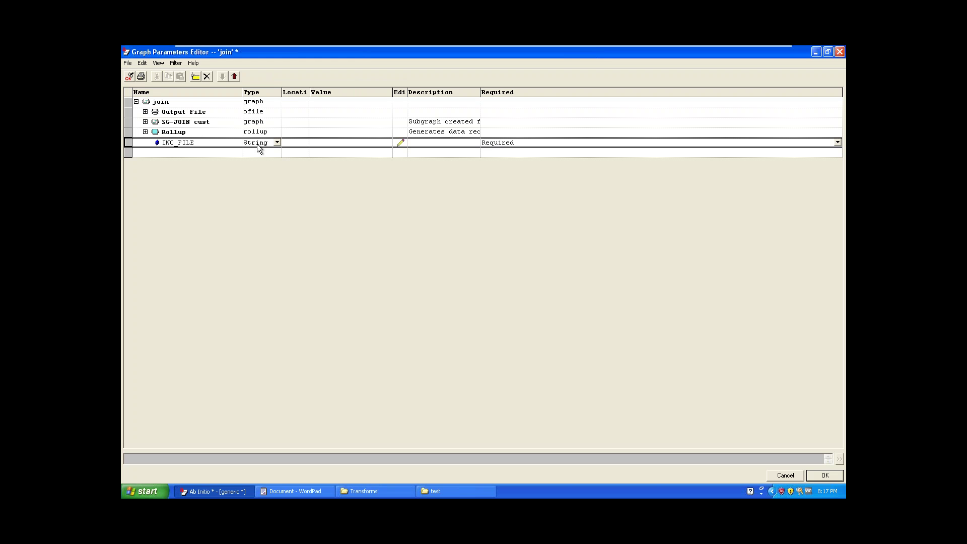
# Set the type of the IN0_FILE parameter to Url
pyautogui.click(277, 141)
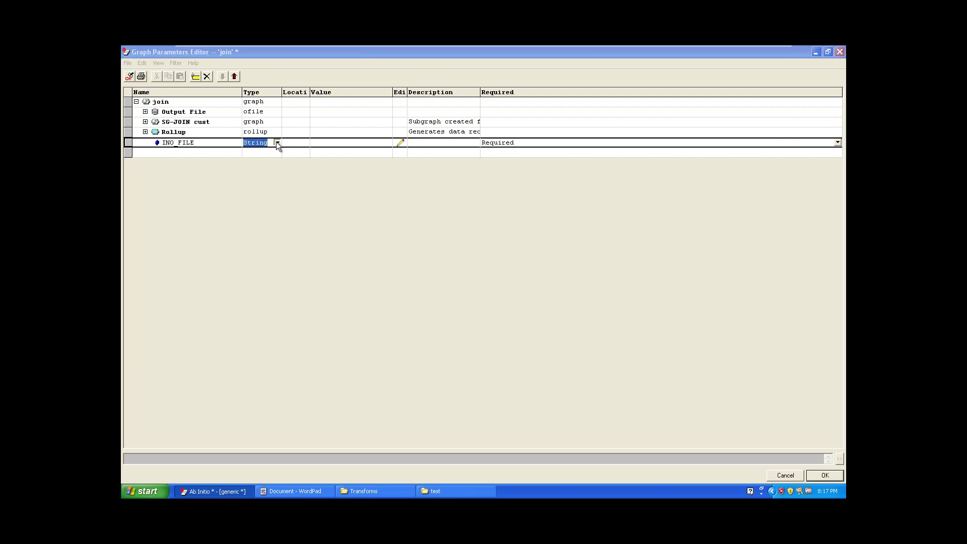
pyautogui.click(277, 141)
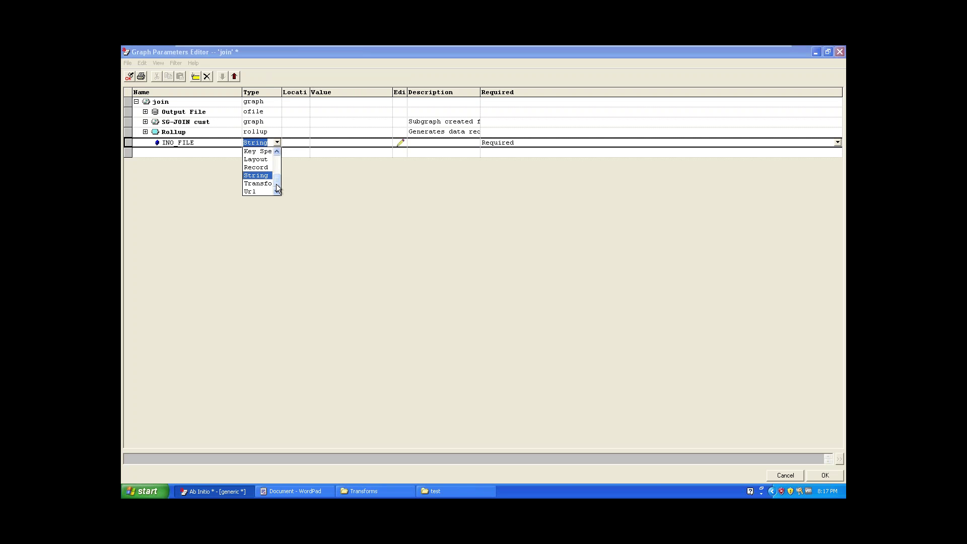
pyautogui.click(251, 191)
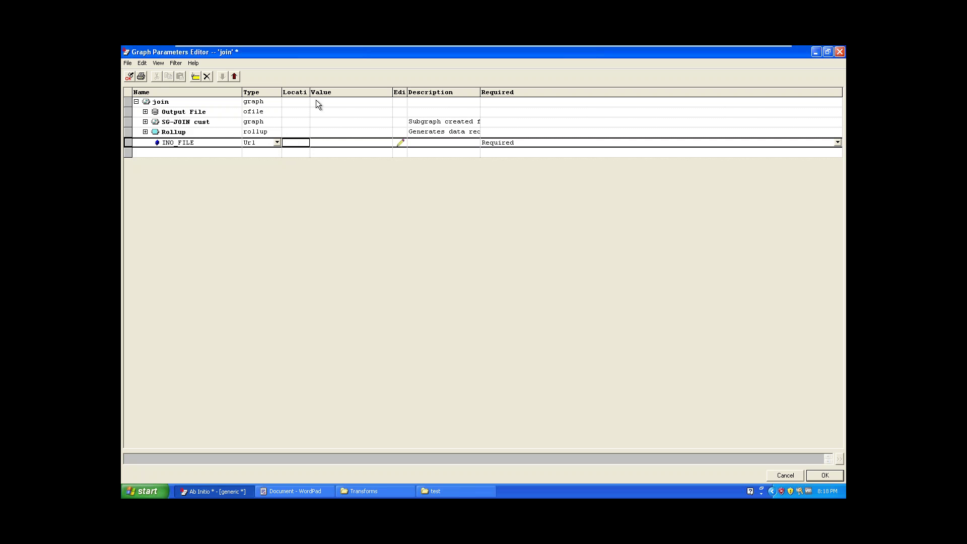
pyautogui.moveTo(310, 92)
pyautogui.mouseDown()
pyautogui.moveTo(362, 92)
pyautogui.moveTo(309, 96)
pyautogui.mouseUp()
# Set IN0_FILE's URL to file:$AB_HOME/examples/dml/transforms/join/input0.dat, copied from the WordPad document
pyautogui.click(326, 143)
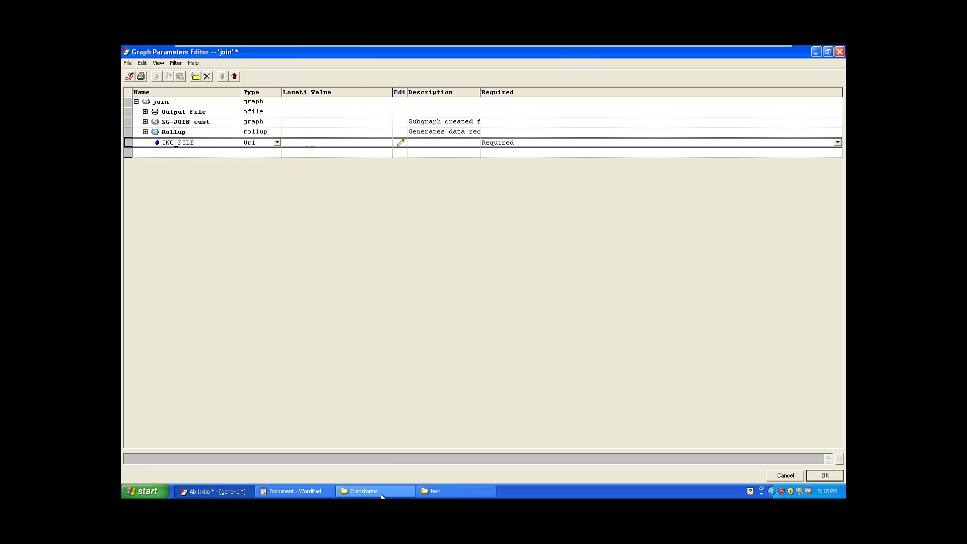
pyautogui.click(319, 495)
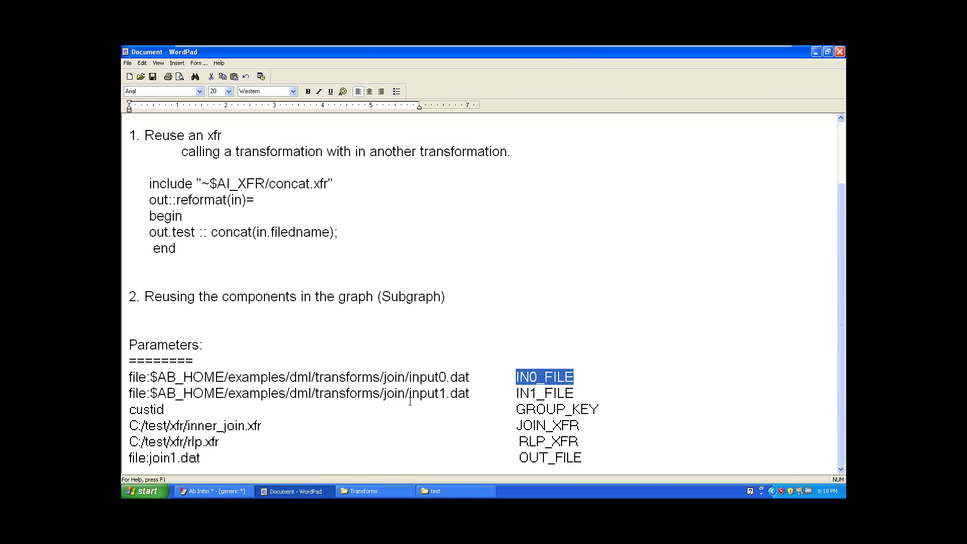
pyautogui.click(470, 382)
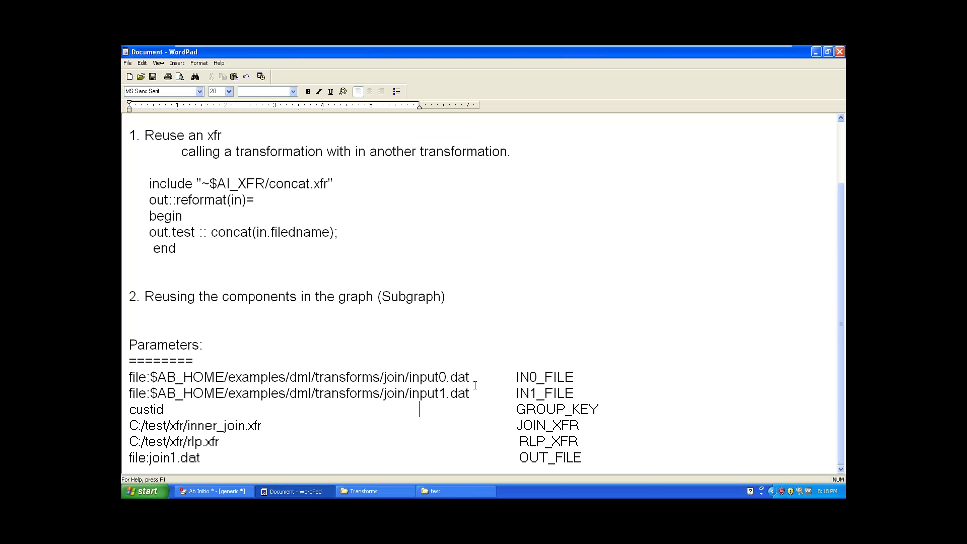
pyautogui.moveTo(469, 383); pyautogui.dragTo(137, 372)
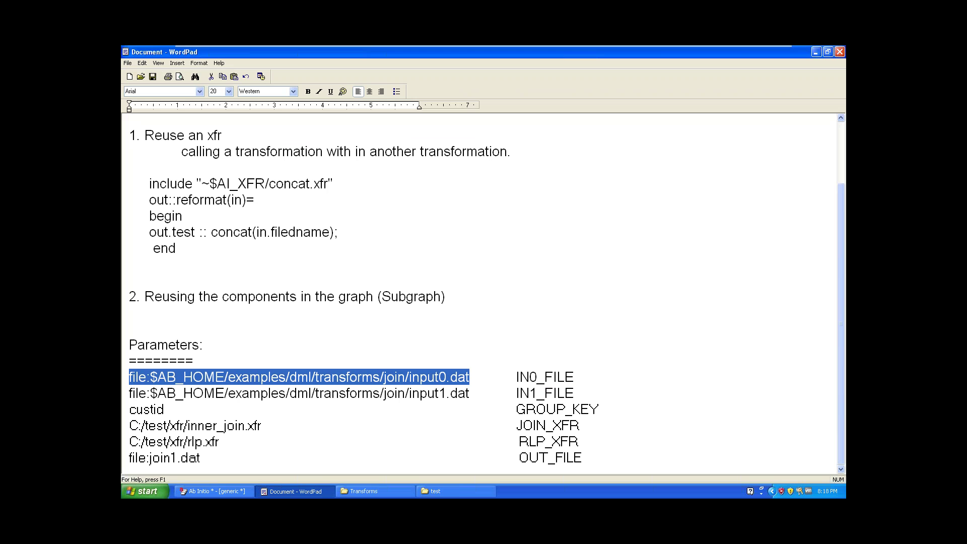
pyautogui.click(227, 491)
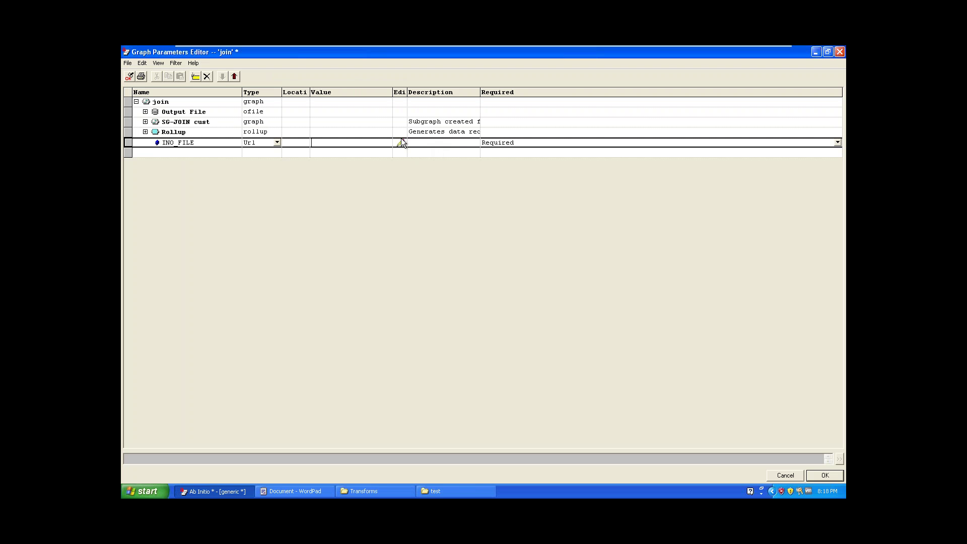
pyautogui.click(400, 143)
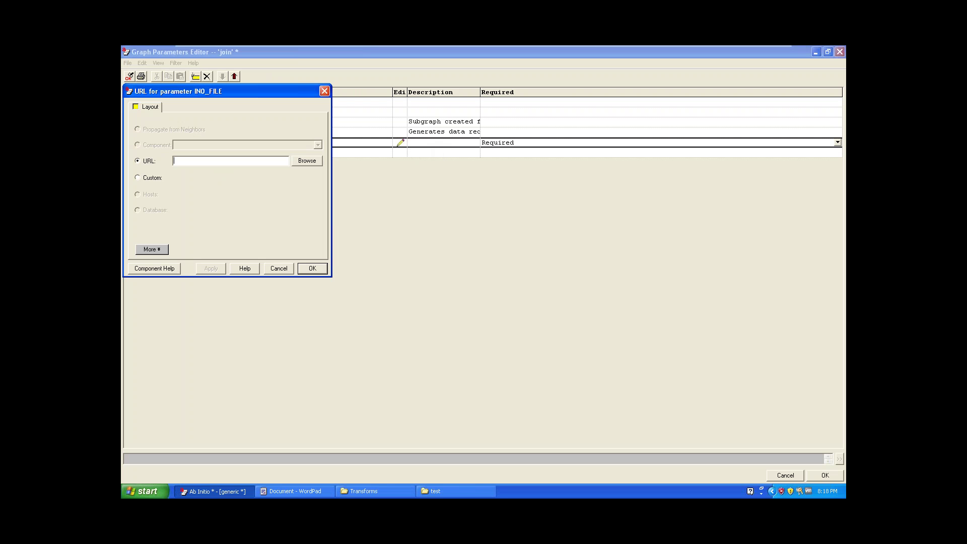
pyautogui.hotkey('ctrl', 'v')
pyautogui.click(311, 269)
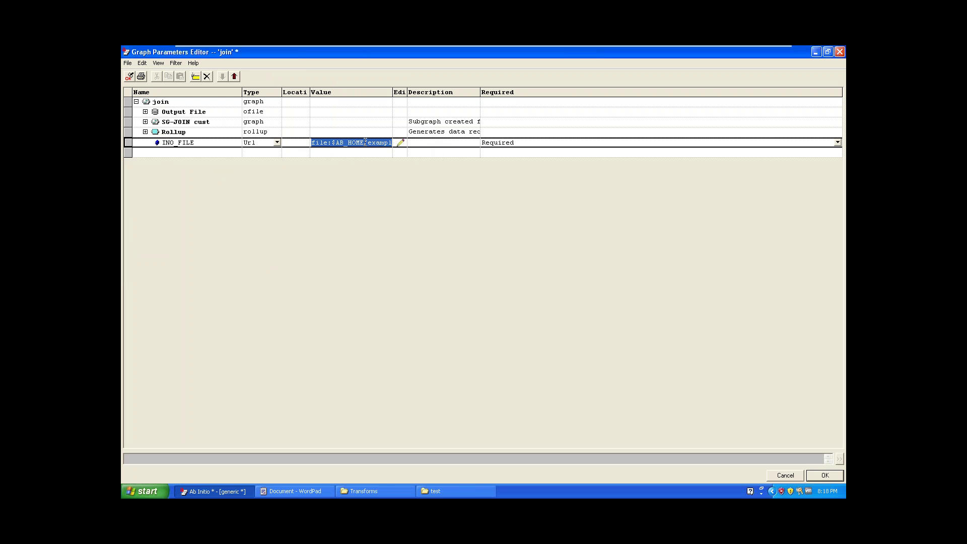
# Examine the full path held in the IN0_FILE parameter's value
pyautogui.moveTo(365, 142); pyautogui.dragTo(336, 143)
pyautogui.click(357, 143)
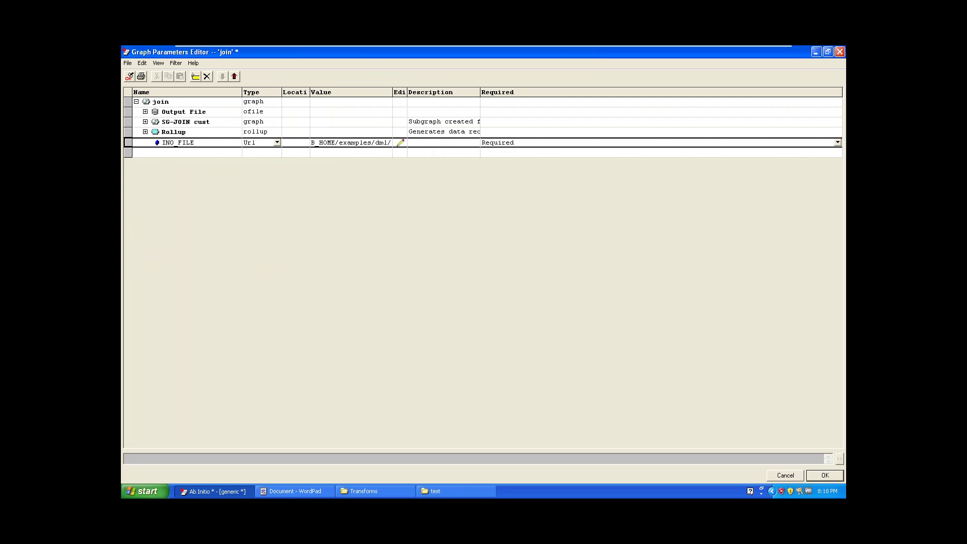
pyautogui.press('Home')
pyautogui.moveTo(364, 147); pyautogui.dragTo(335, 144)
pyautogui.click(336, 143)
pyautogui.moveTo(363, 144); pyautogui.dragTo(334, 143)
pyautogui.click(334, 143)
pyautogui.press('End')
# Enter "parameter stores inputu path" as the description of the IN0_FILE parameter
pyautogui.press('Tab')
pyautogui.write('par')
pyautogui.write('ame')
pyautogui.write('ter')
pyautogui.write(' stores ')
pyautogui.write('inputu path')
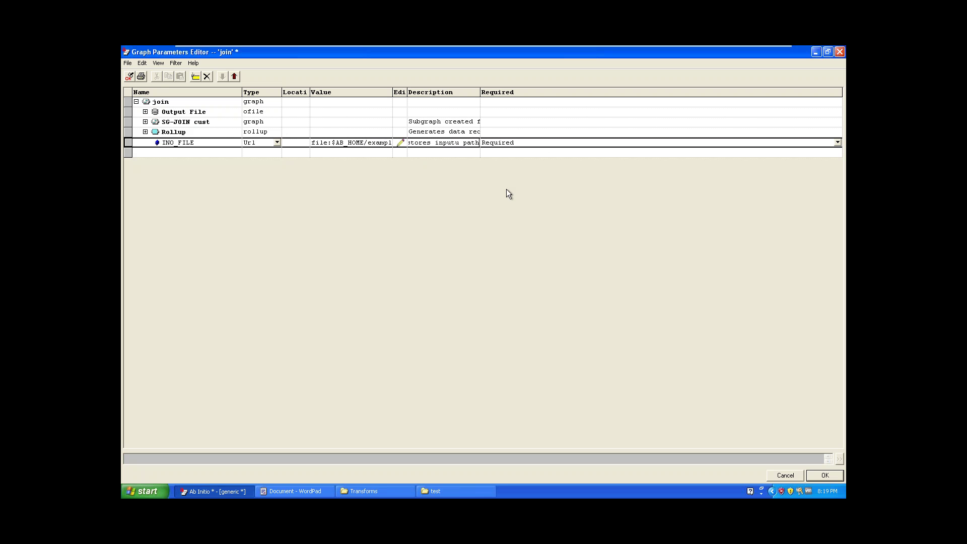
pyautogui.click(542, 153)
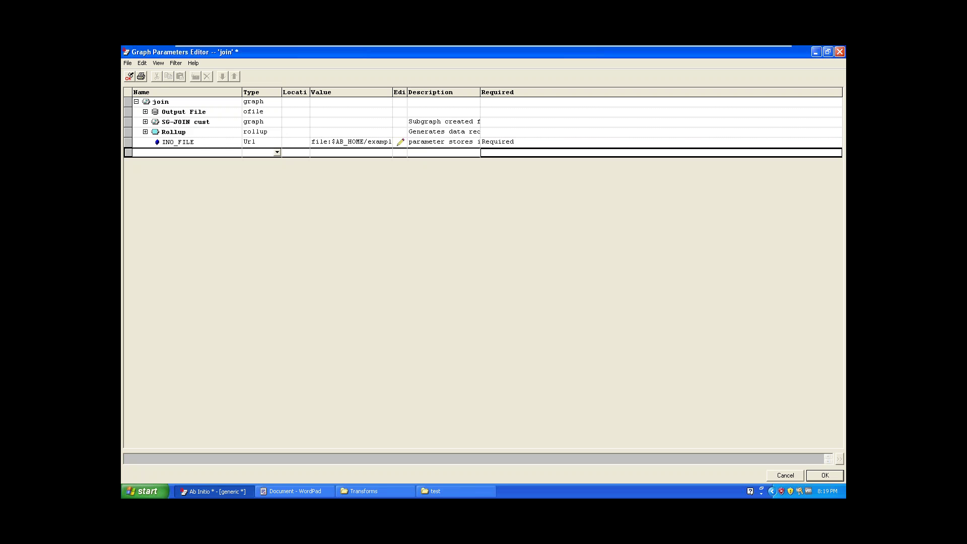
# Check the Optional and Required choices for the IN0_FILE parameter and keep it as Required
pyautogui.click(544, 139)
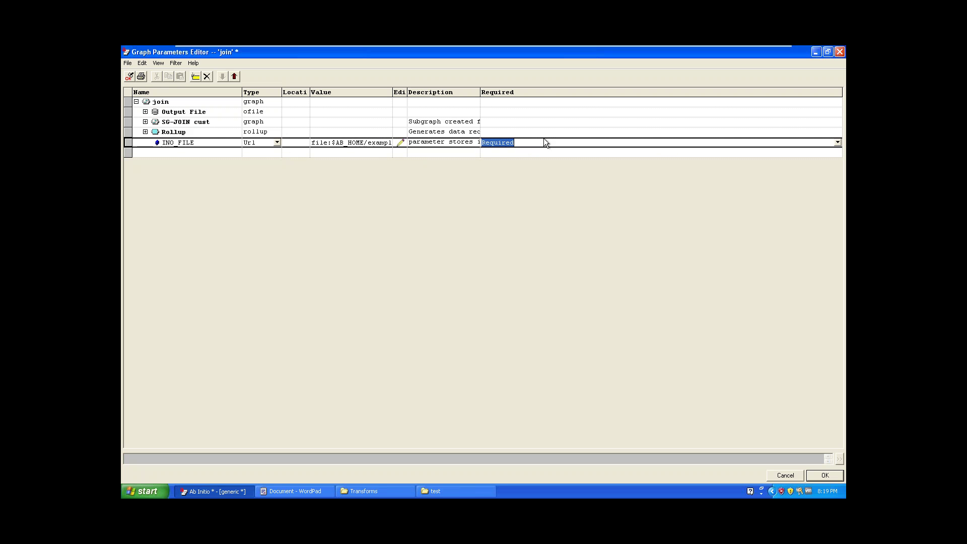
pyautogui.click(838, 143)
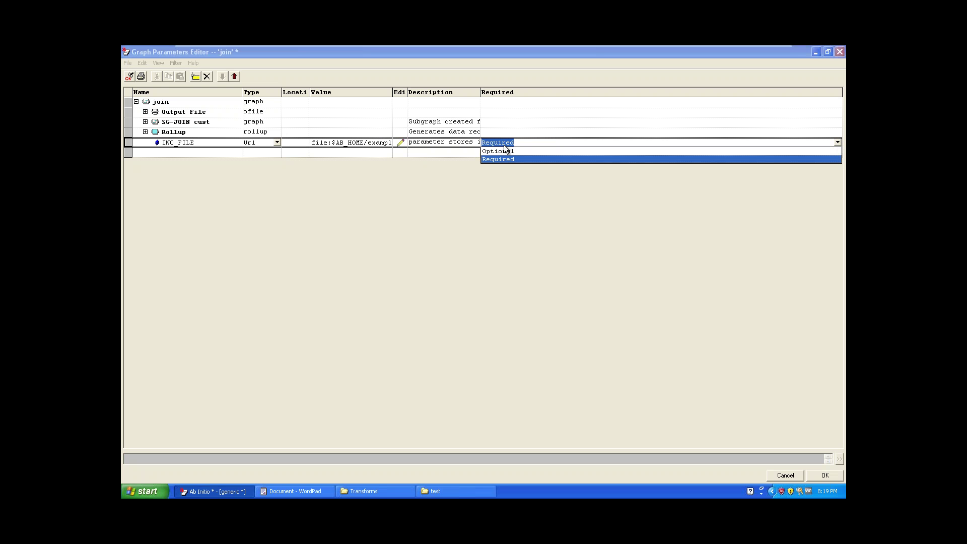
pyautogui.click(470, 157)
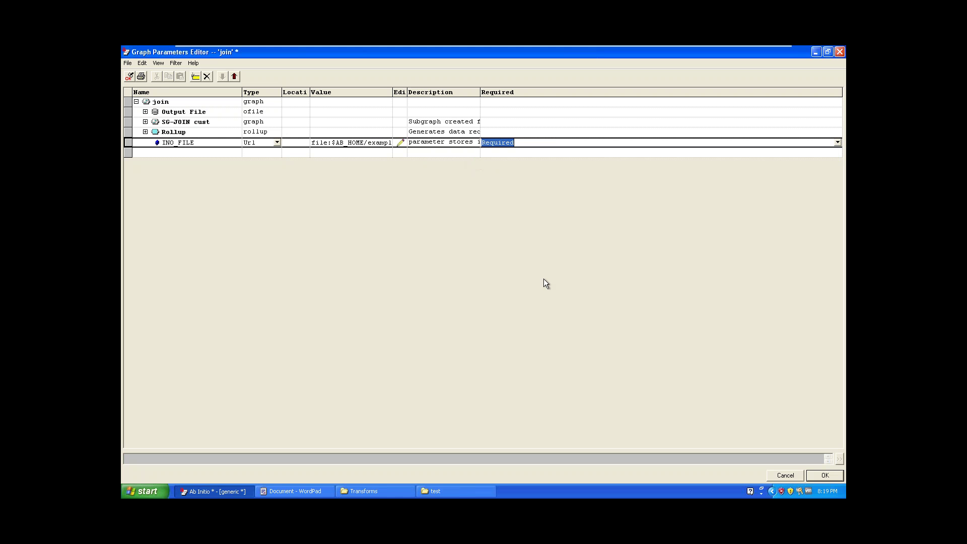
# Add a second graph parameter named IN1_FILE, copying the name from the parameter list in the WordPad document
pyautogui.click(191, 153)
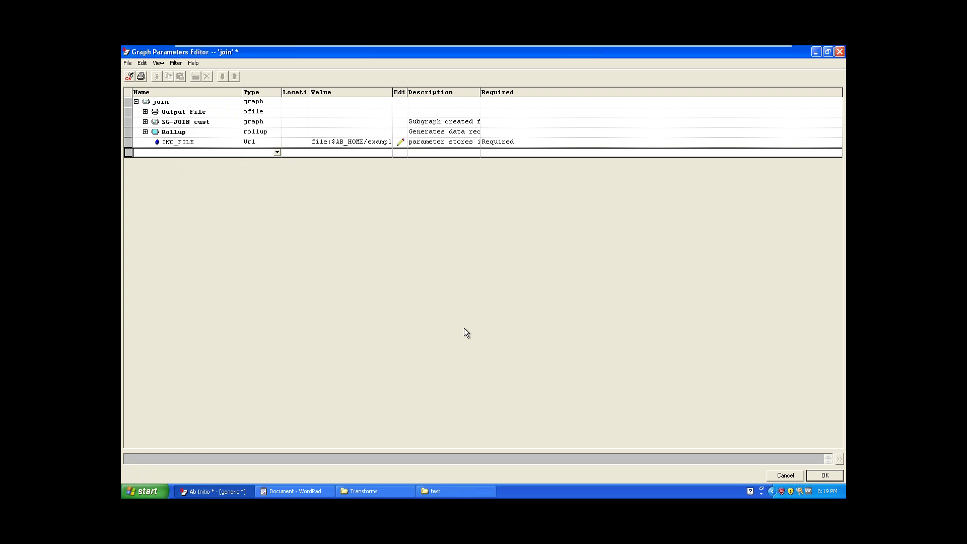
pyautogui.click(455, 488)
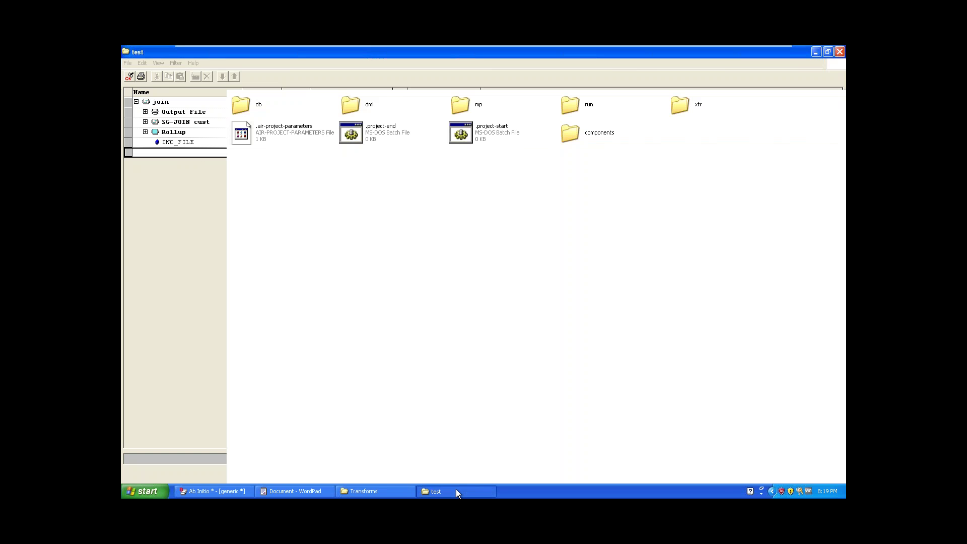
pyautogui.click(302, 490)
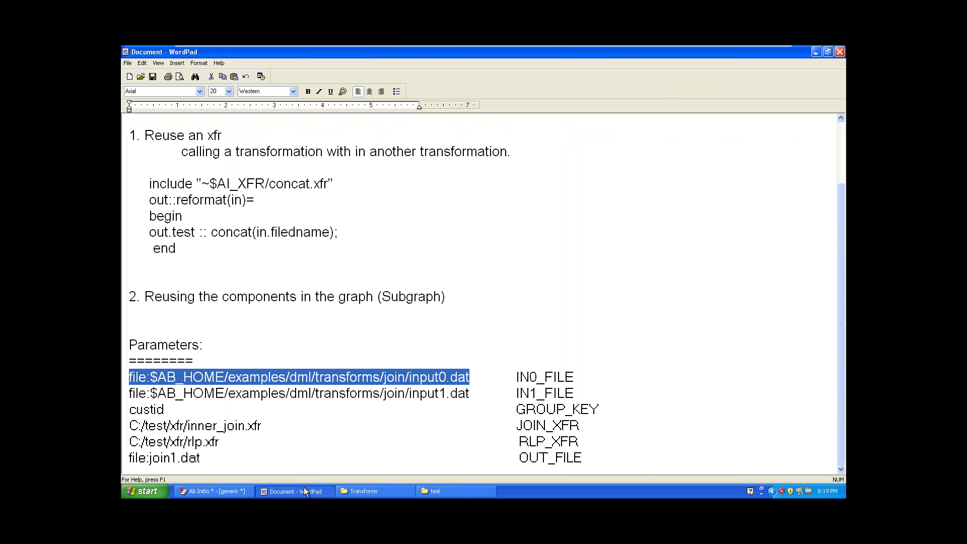
pyautogui.moveTo(574, 393); pyautogui.dragTo(517, 394)
pyautogui.hotkey('ctrl', 'c')
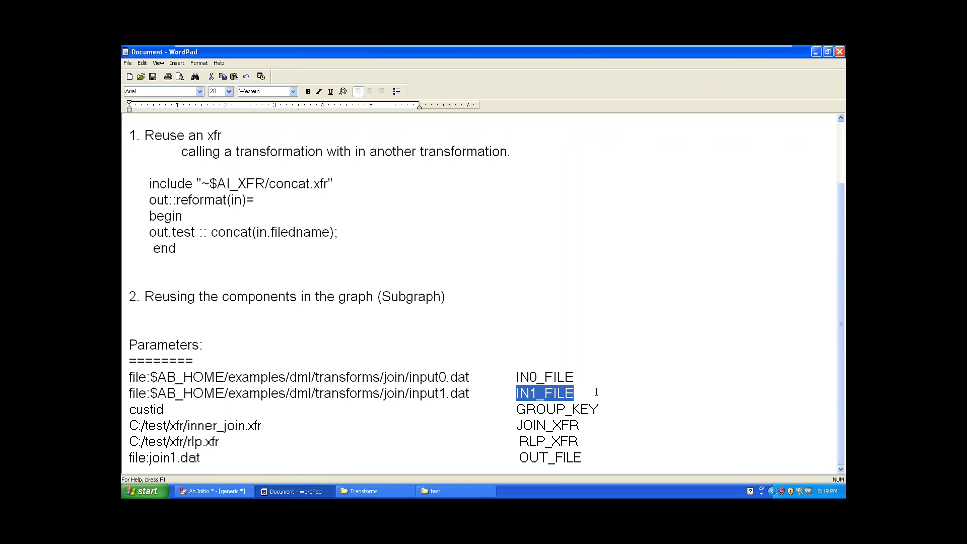
pyautogui.click(233, 494)
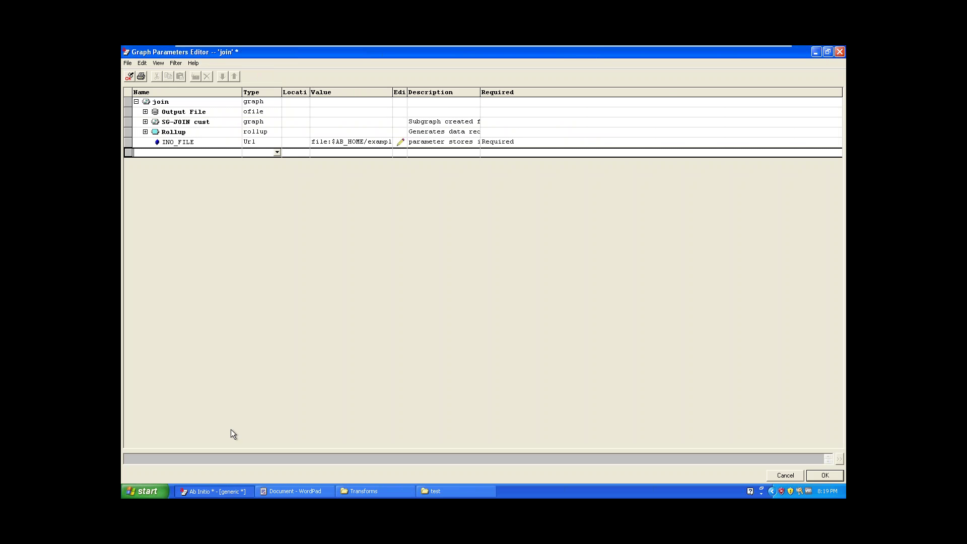
pyautogui.hotkey('ctrl', 'v')
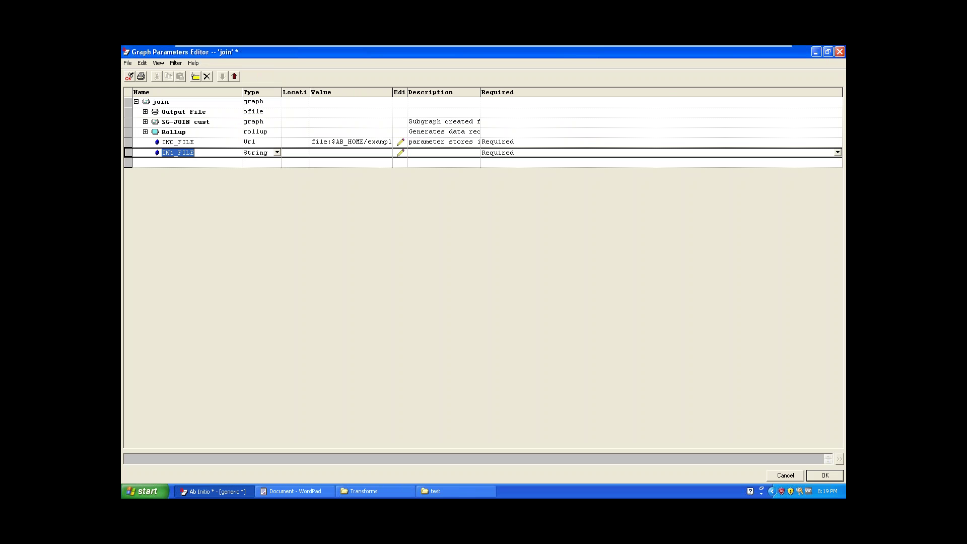
# Set the type of the IN1_FILE parameter to Url
pyautogui.click(255, 153)
pyautogui.write('Url')
pyautogui.click(295, 153)
# Set the value of the IN1_FILE parameter to file:$AB_HOME/examples/dml/transforms/join/input1.dat, copied from the parameter list in the WordPad document
pyautogui.hotkey('alt', 'Tab')
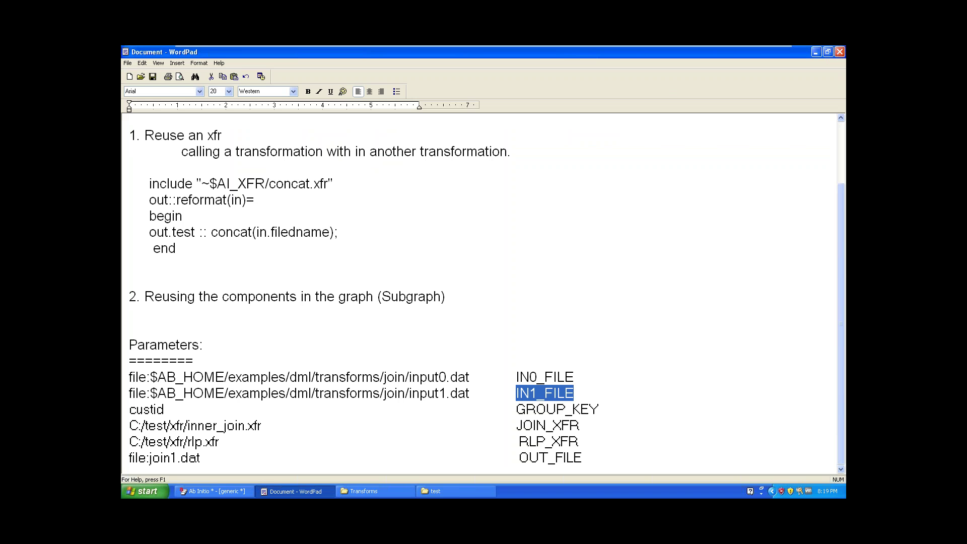
pyautogui.click(482, 393)
pyautogui.click(478, 396)
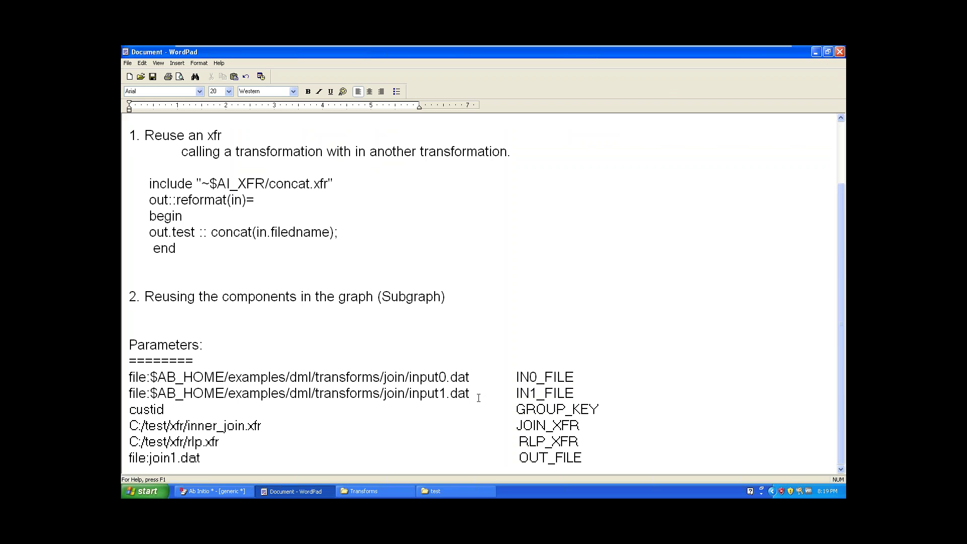
pyautogui.hotkey('shift', 'Home')
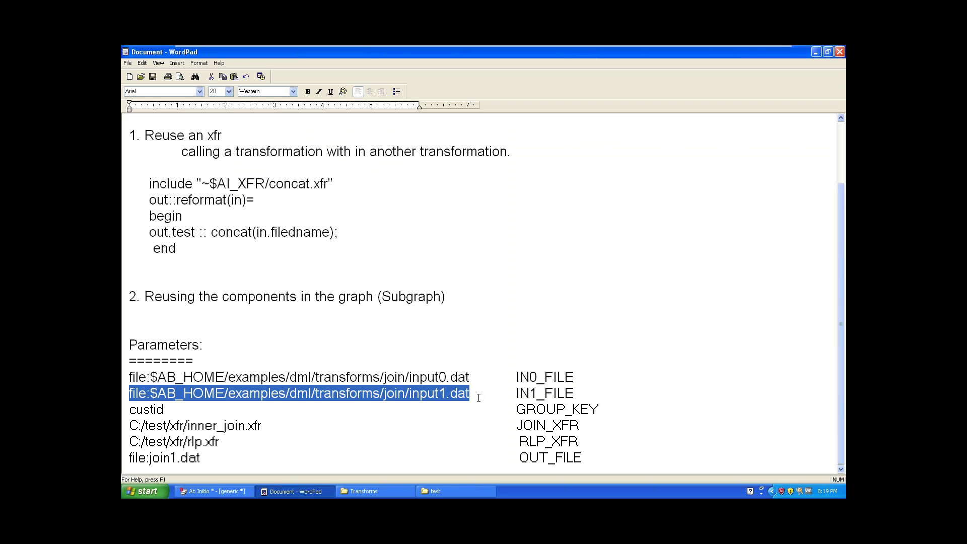
pyautogui.hotkey('alt', 'Tab')
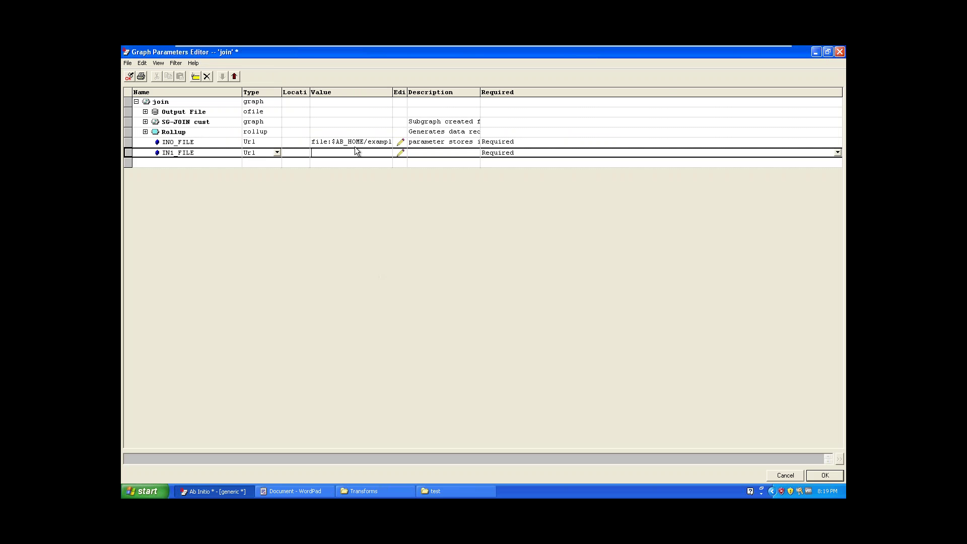
pyautogui.hotkey('ctrl', 'v')
pyautogui.click(455, 150)
pyautogui.click(455, 150)
# Add a third graph parameter named GROUP_KEY, copying the name from the parameter list in the WordPad document
pyautogui.click(181, 163)
pyautogui.hotkey('alt', 'Tab')
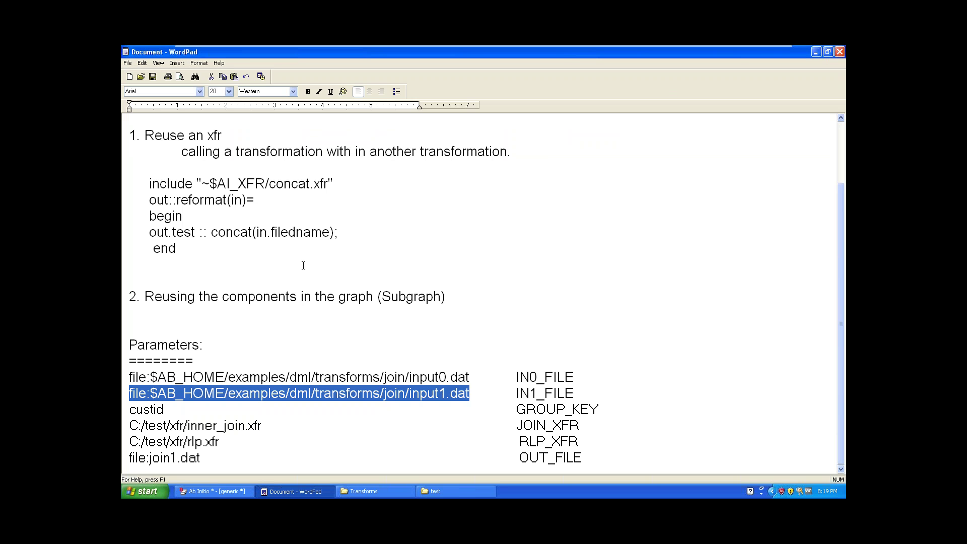
pyautogui.doubleClick(602, 409)
pyautogui.hotkey('ctrl', 'c')
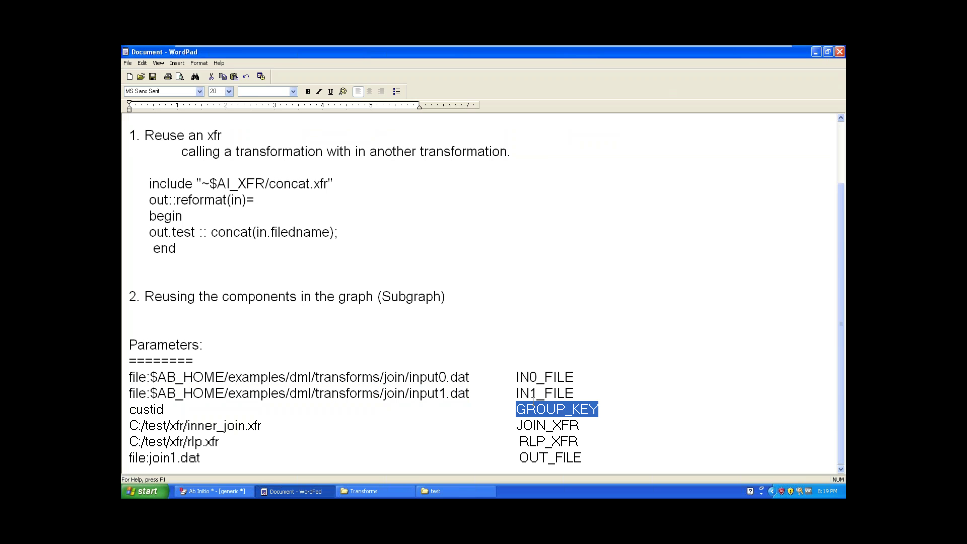
pyautogui.hotkey('alt', 'Tab')
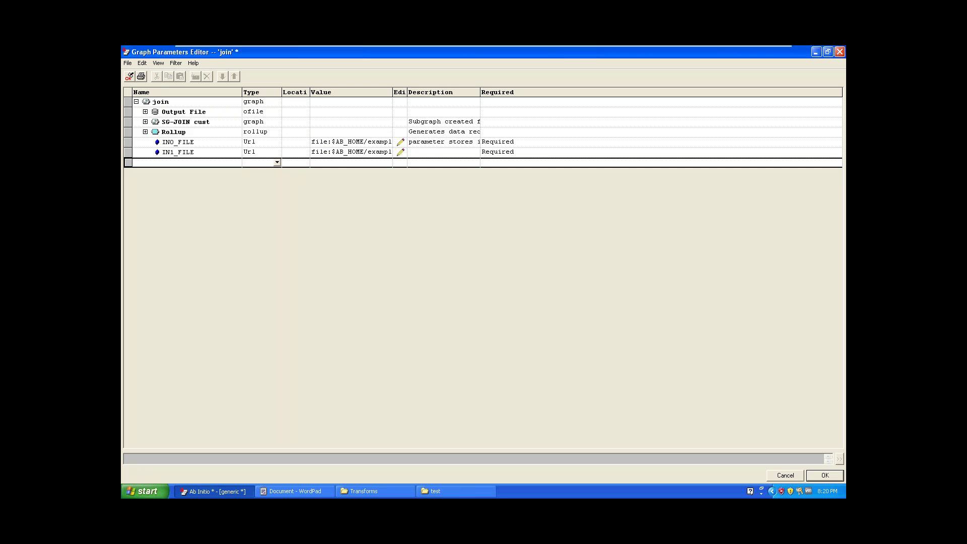
pyautogui.hotkey('ctrl', 'v')
# Set the GROUP_KEY parameter's type to Key Specifier and its value to custid, copied from the WordPad document
pyautogui.hotkey('alt', 'Tab')
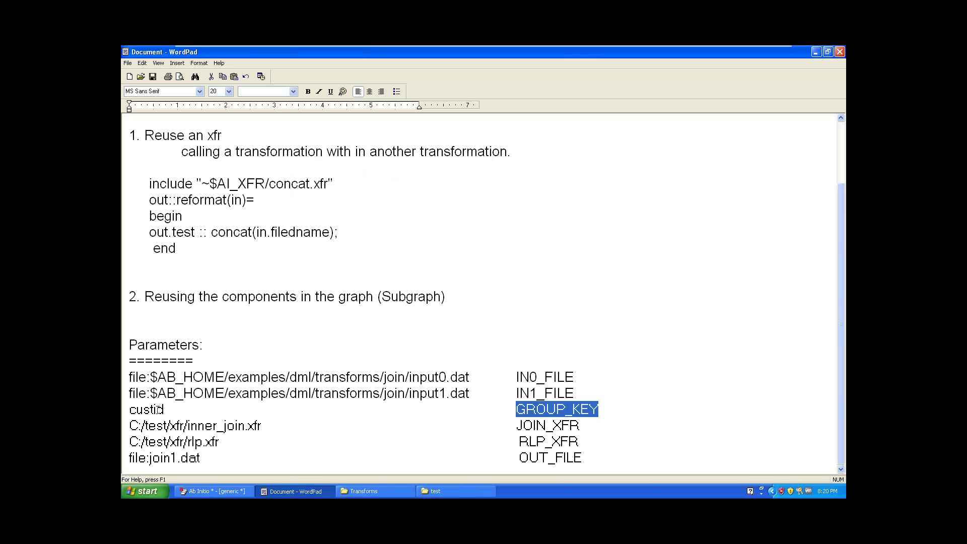
pyautogui.doubleClick(158, 409)
pyautogui.hotkey('ctrl', 'c')
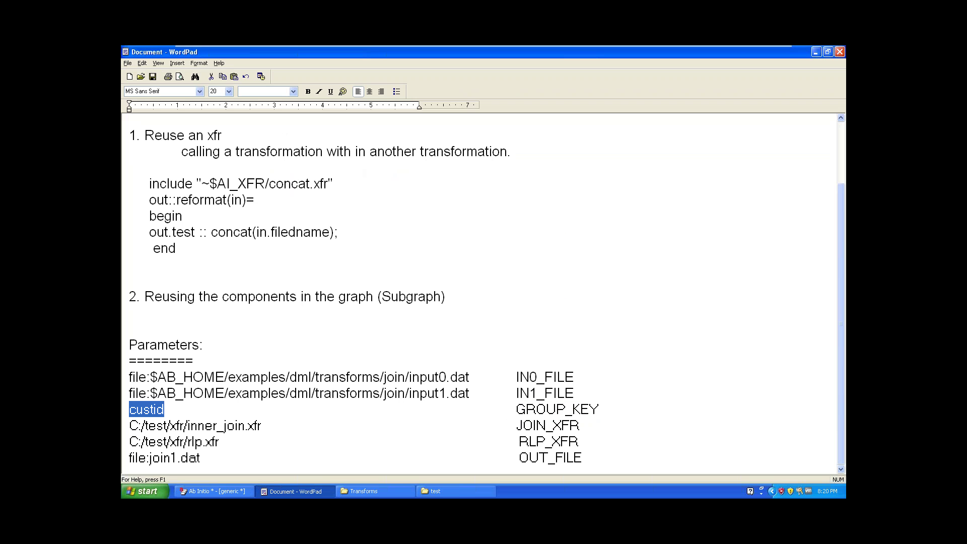
pyautogui.hotkey('alt', 'Tab')
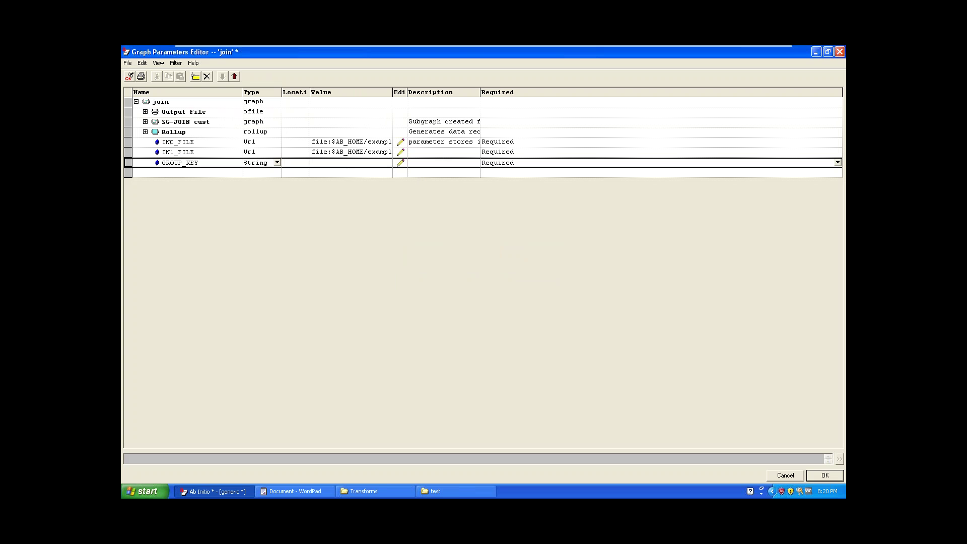
pyautogui.click(277, 162)
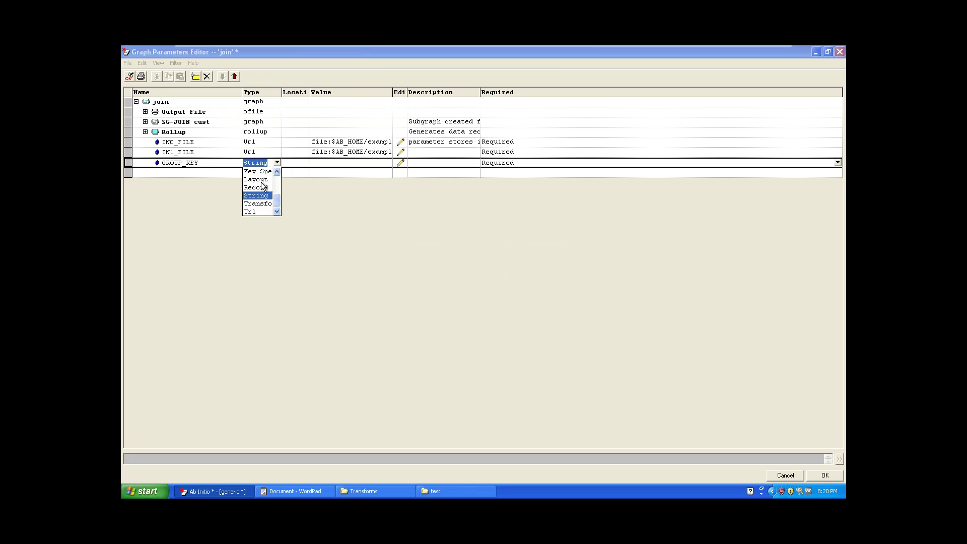
pyautogui.click(257, 171)
pyautogui.click(204, 161)
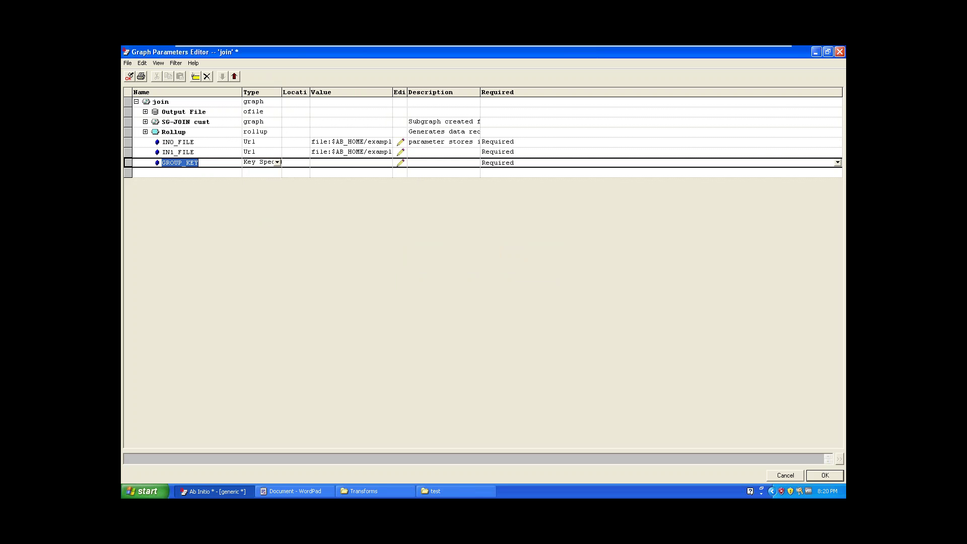
pyautogui.click(259, 162)
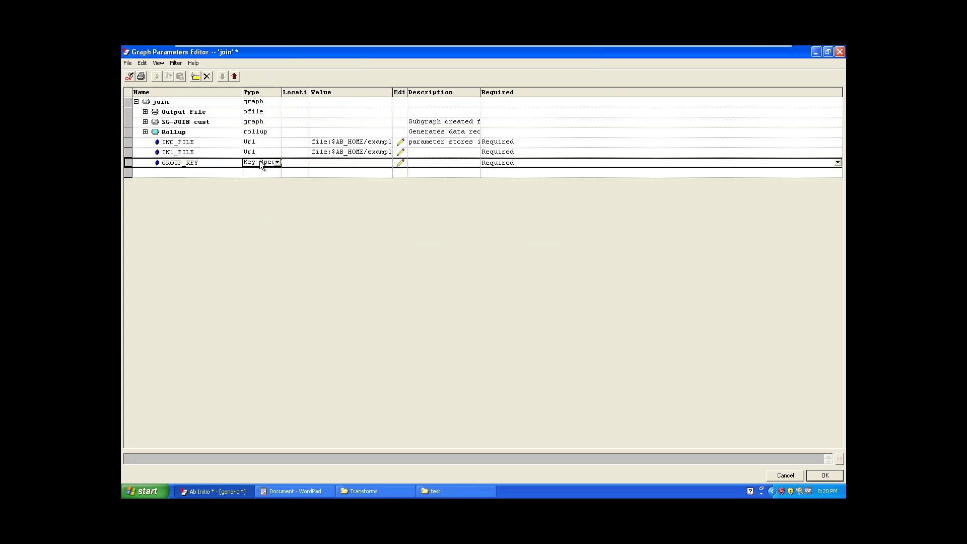
pyautogui.click(358, 164)
pyautogui.hotkey('ctrl', 'v')
pyautogui.press('Return')
# Add a fourth graph parameter named JOIN_XFR, copying the name from the parameter list in the WordPad document
pyautogui.click(201, 172)
pyautogui.hotkey('alt', 'Tab')
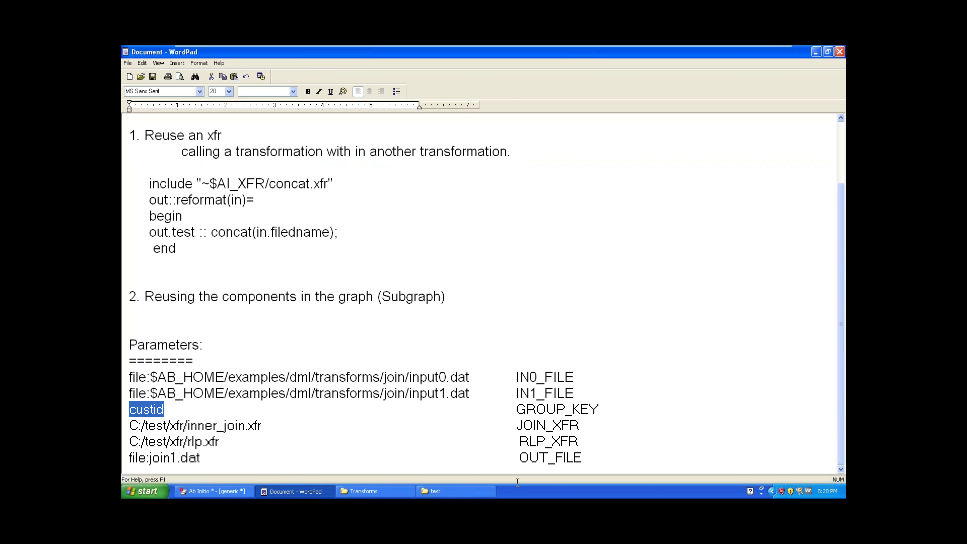
pyautogui.click(563, 424)
pyautogui.moveTo(580, 424); pyautogui.dragTo(516, 424)
pyautogui.hotkey('ctrl', 'c')
pyautogui.click(580, 424)
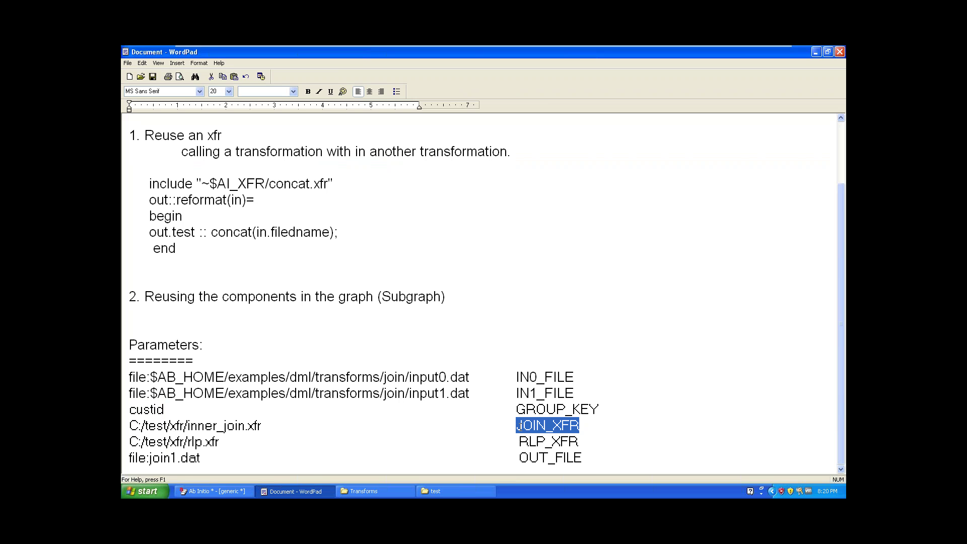
pyautogui.hotkey('alt', 'Tab')
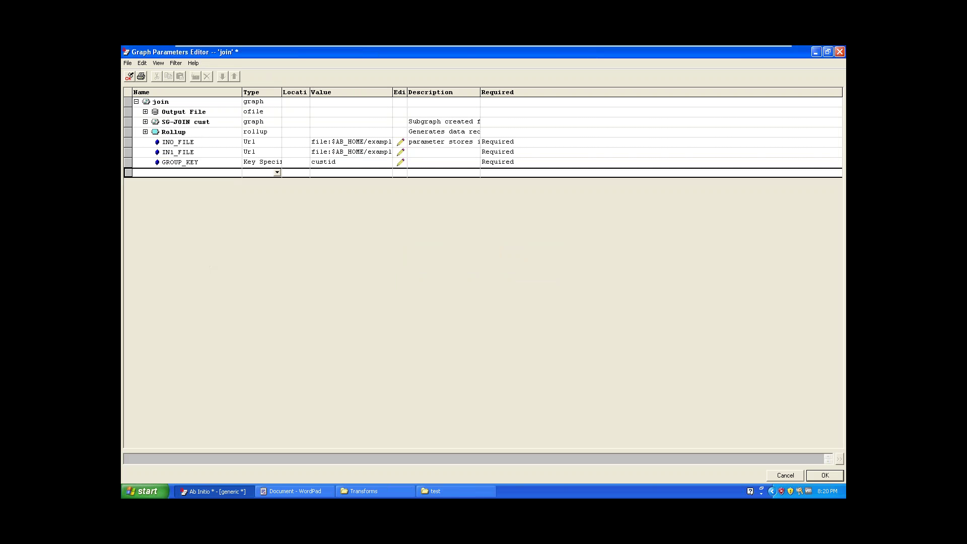
pyautogui.hotkey('ctrl', 'v')
# Set the type of the JOIN_XFR parameter to Url
pyautogui.press('Tab')
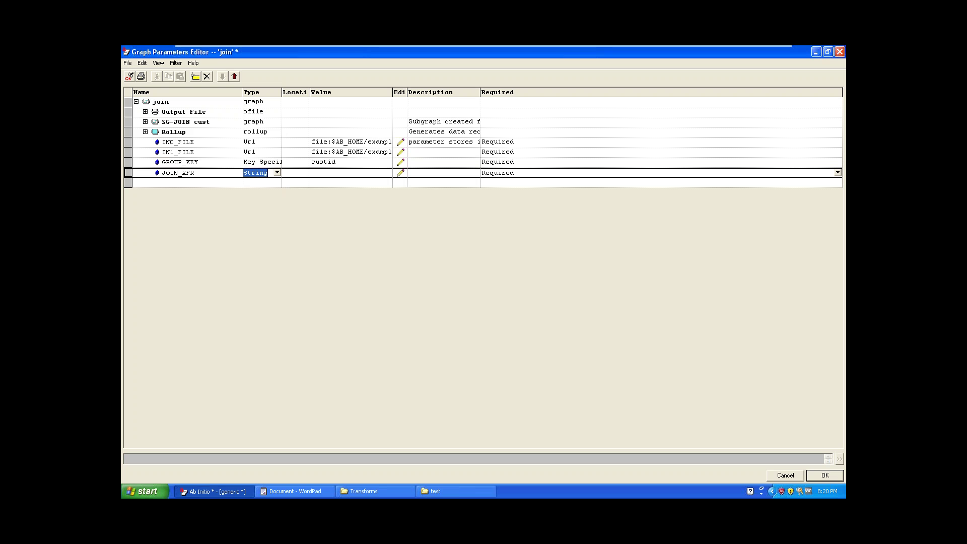
pyautogui.hotkey('alt', 'Down')
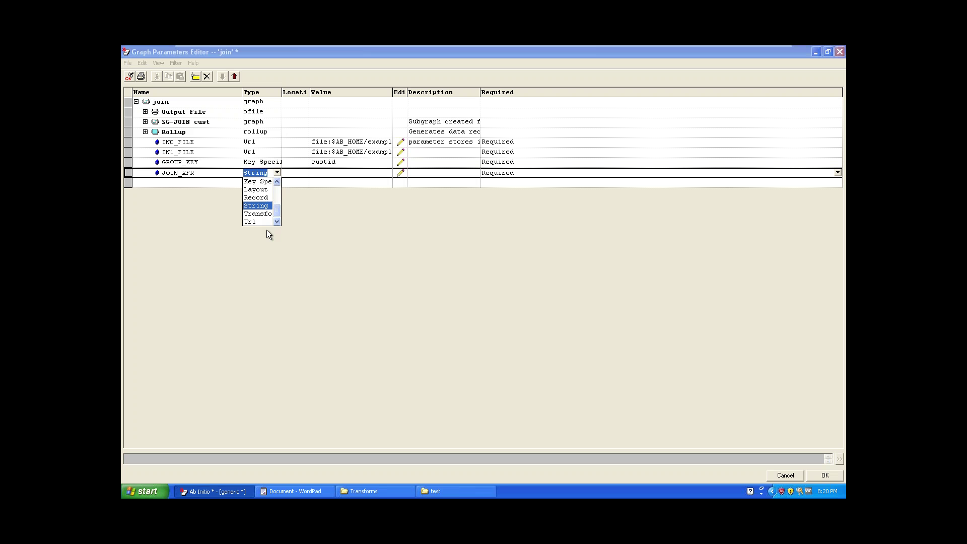
pyautogui.click(260, 222)
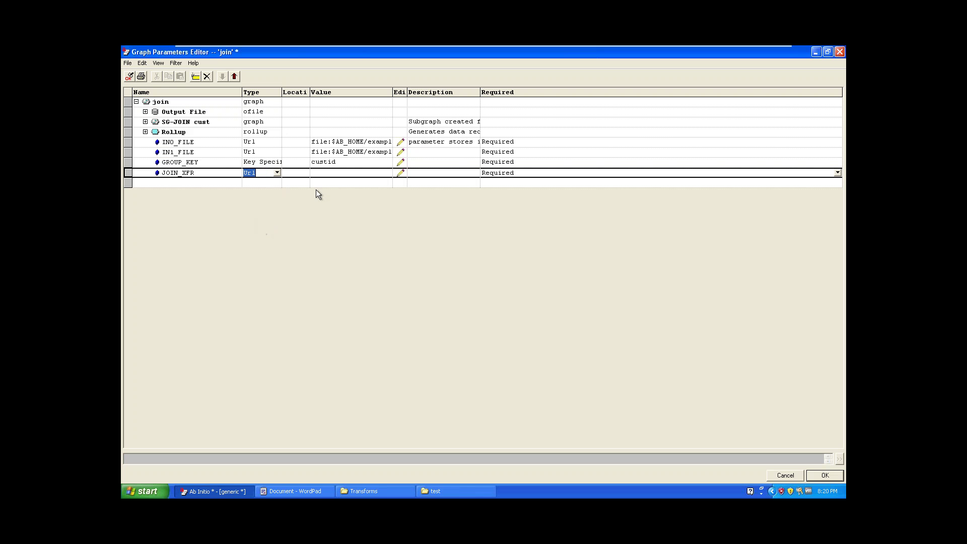
# Fill the JOIN_XFR parameter's value with the path C:/test/xfr/inner_join.xfr from the WordPad document
pyautogui.click(323, 173)
pyautogui.hotkey('alt', 'Tab')
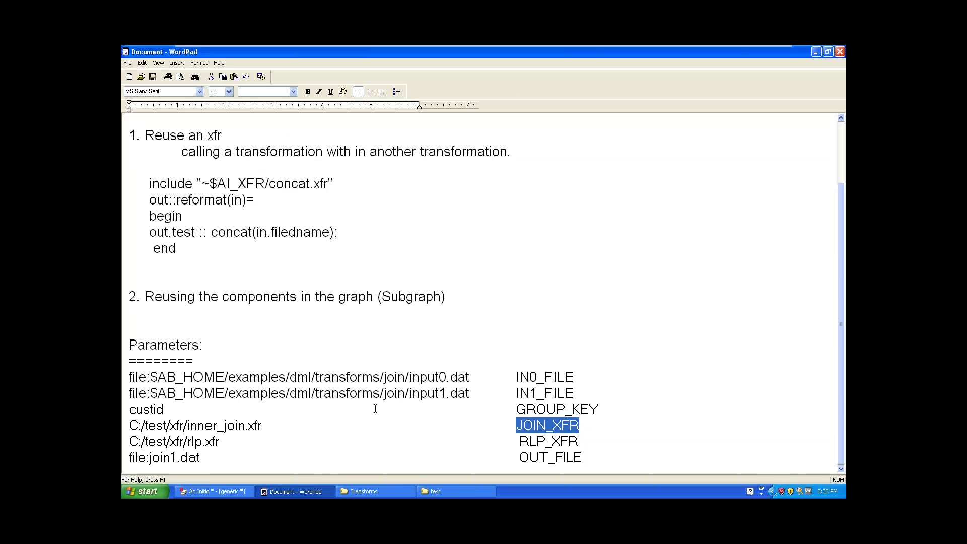
pyautogui.click(278, 425)
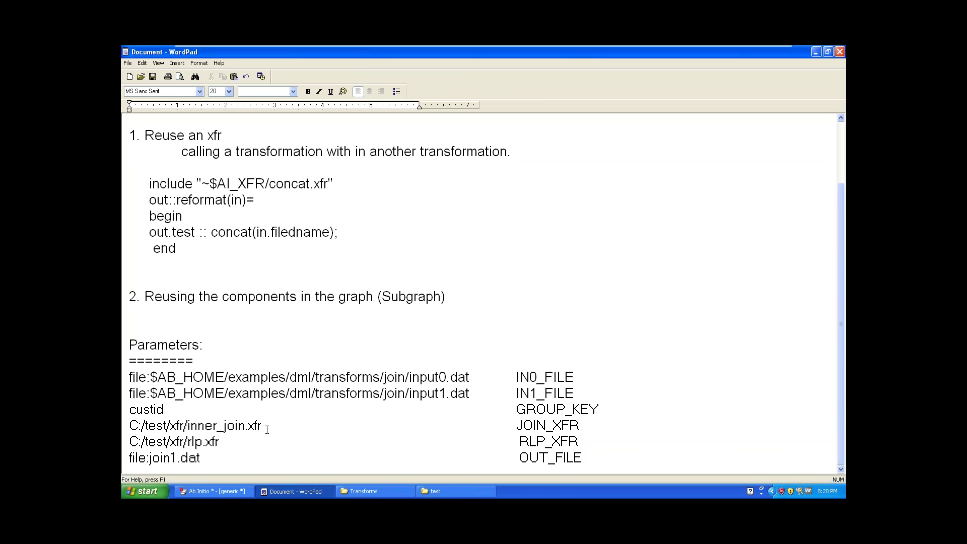
# Copy C:/test/xfr/inner_join.xfr from the WordPad notes into the JOIN_XFR parameter's value in the Graph Parameters Editor
pyautogui.hotkey('shift', 'Home')
pyautogui.hotkey('ctrl', 'c')
pyautogui.hotkey('alt', 'Tab')
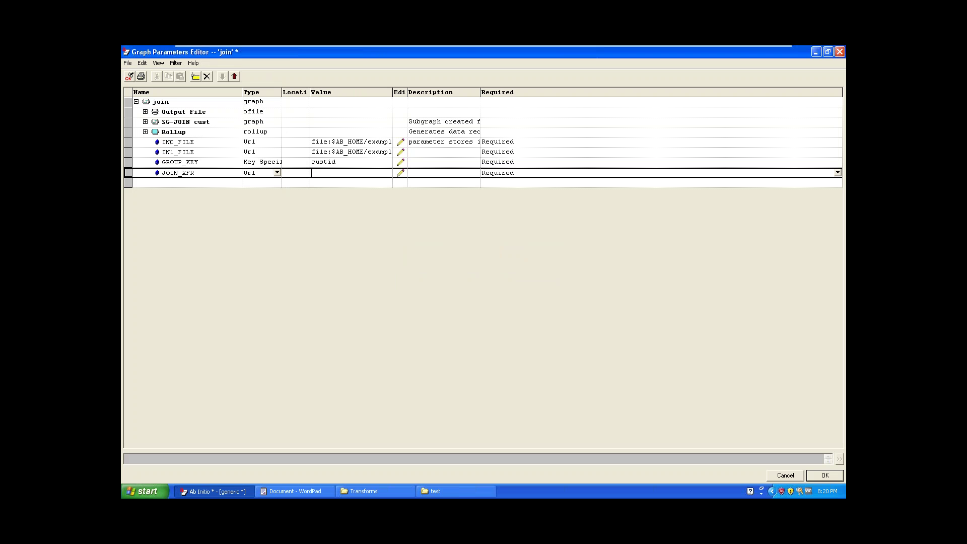
pyautogui.hotkey('ctrl', 'v')
# Add a new graph parameter named RLP_XFR below JOIN_XFR, copying the name from the WordPad notes
pyautogui.click(192, 182)
pyautogui.hotkey('alt', 'Tab')
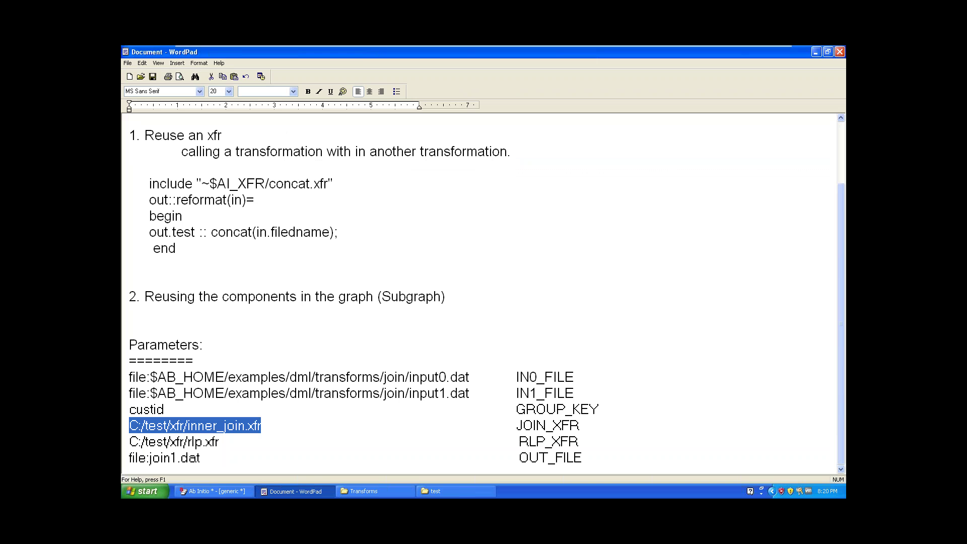
pyautogui.click(548, 447)
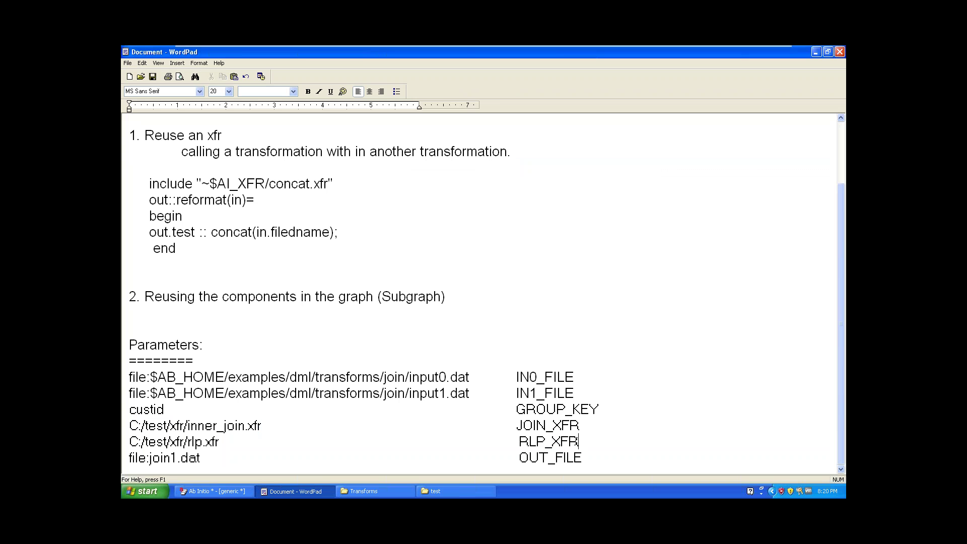
pyautogui.moveTo(578, 441); pyautogui.dragTo(515, 439)
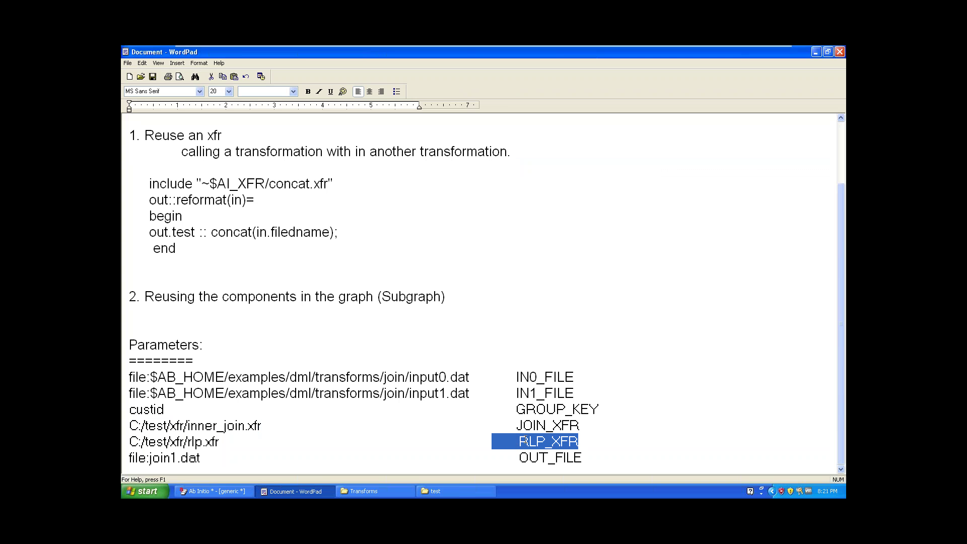
pyautogui.hotkey('shift', 'Right')
pyautogui.hotkey('ctrl', 'c')
pyautogui.hotkey('alt', 'Tab')
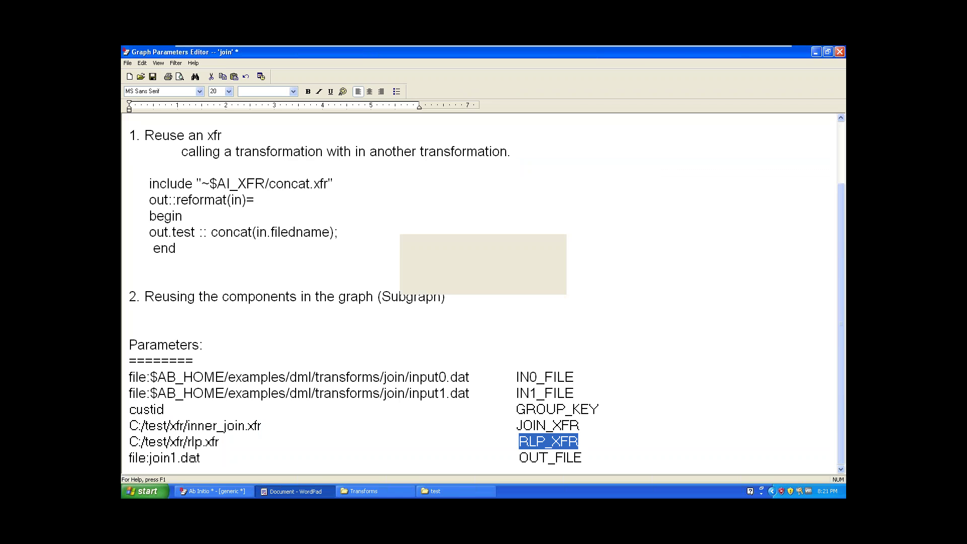
pyautogui.hotkey('ctrl', 'v')
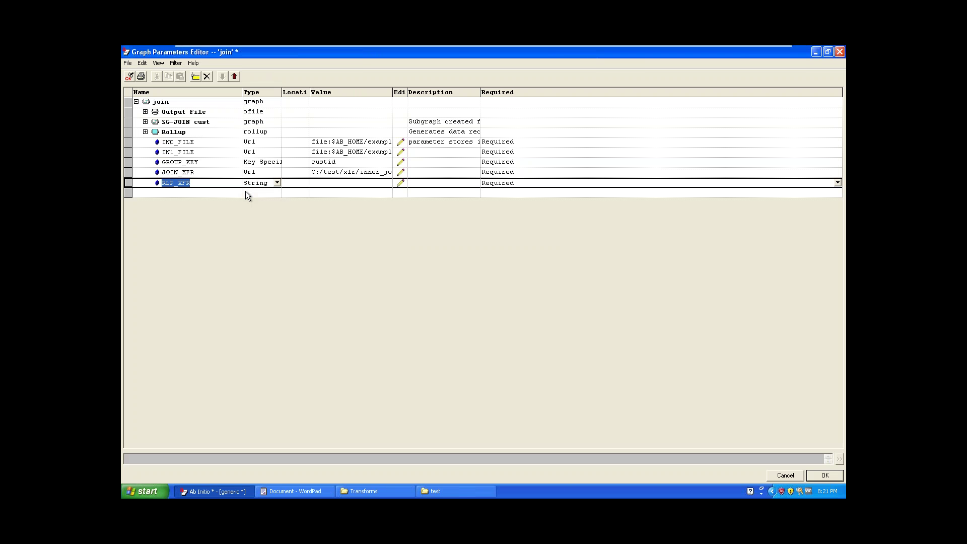
# Set the RLP_XFR parameter's type to Url and its value to C:/test/xfr/rlp.xfr, copied from the WordPad notes
pyautogui.press('Tab')
pyautogui.press('Tab')
pyautogui.press('Tab')
pyautogui.hotkey('alt', 'Tab')
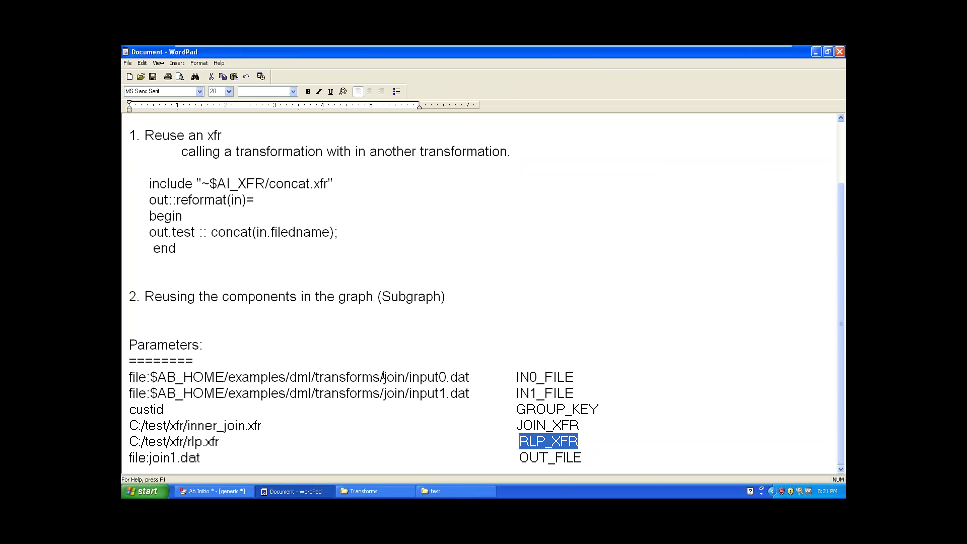
pyautogui.click(231, 440)
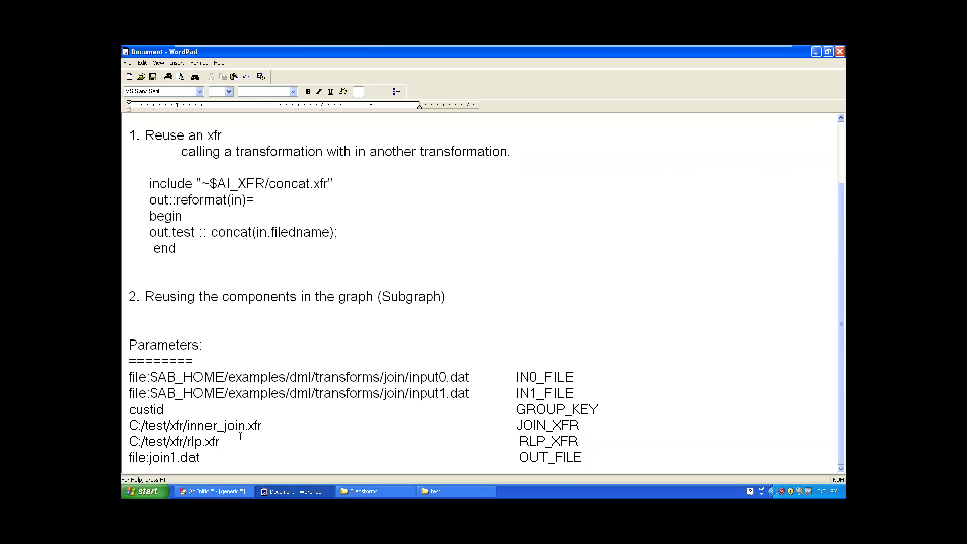
pyautogui.hotkey('shift', 'Home')
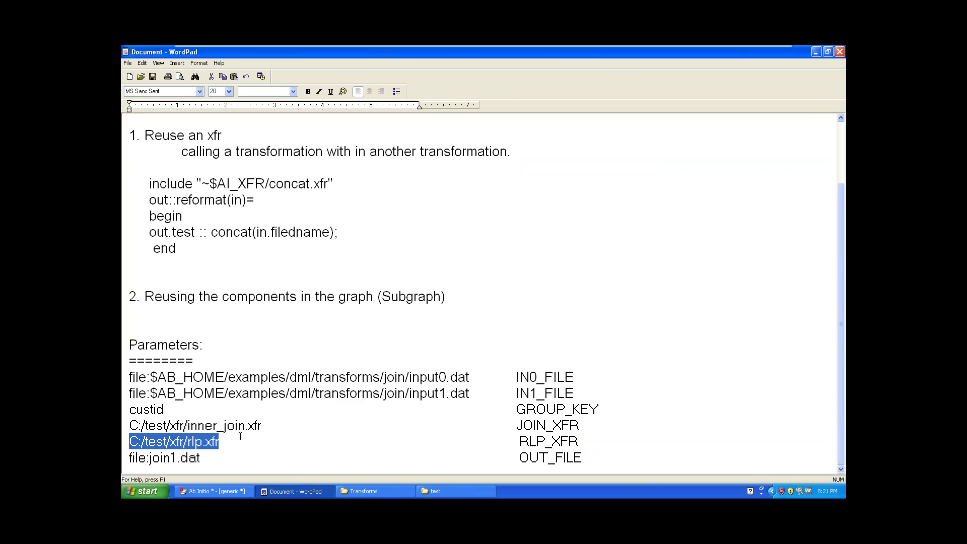
pyautogui.hotkey('alt', 'Tab')
pyautogui.hotkey('ctrl', 'v')
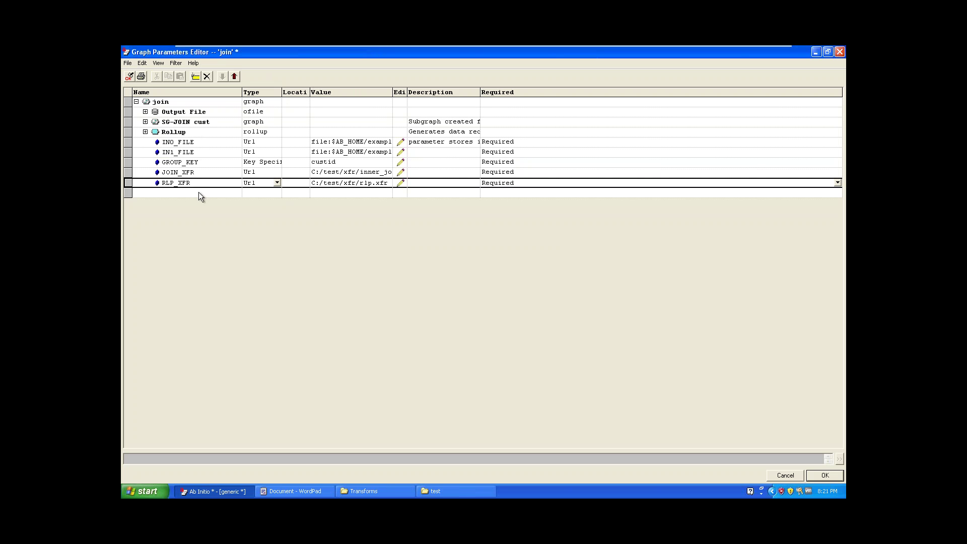
# Add a graph parameter named OUT_FILE, copying the name from the WordPad notes, and set its type to Url
pyautogui.click(198, 195)
pyautogui.hotkey('alt', 'Tab')
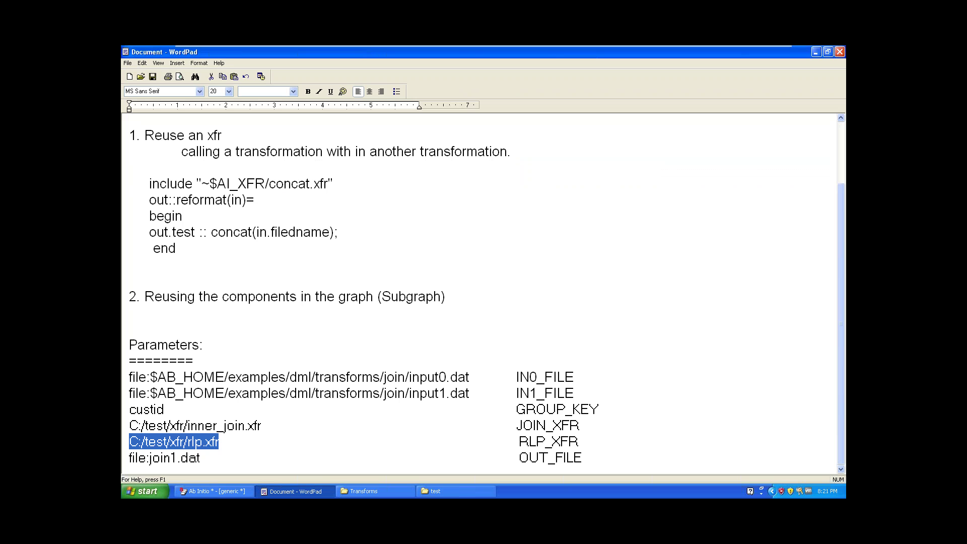
pyautogui.click(582, 457)
pyautogui.moveTo(581, 457); pyautogui.dragTo(519, 457)
pyautogui.hotkey('ctrl', 'c')
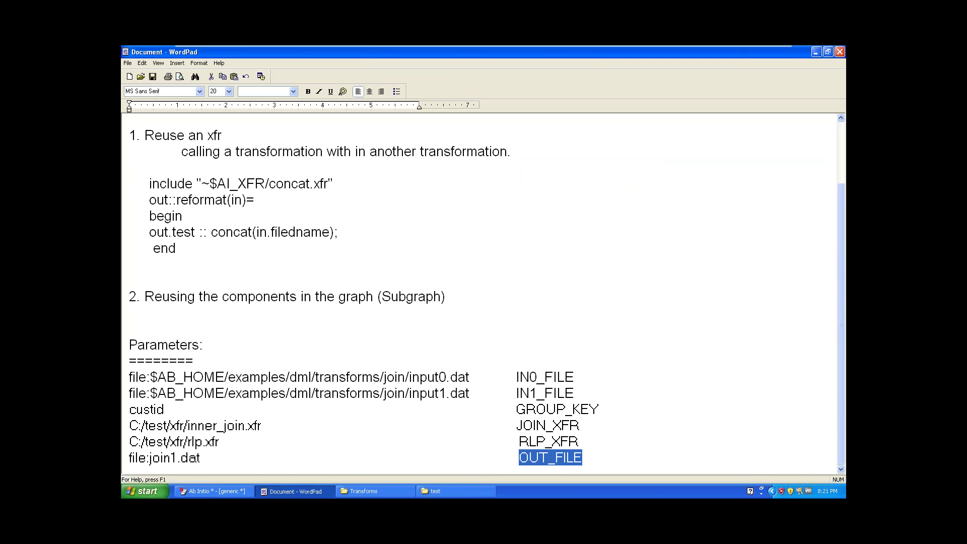
pyautogui.hotkey('alt', 'Tab')
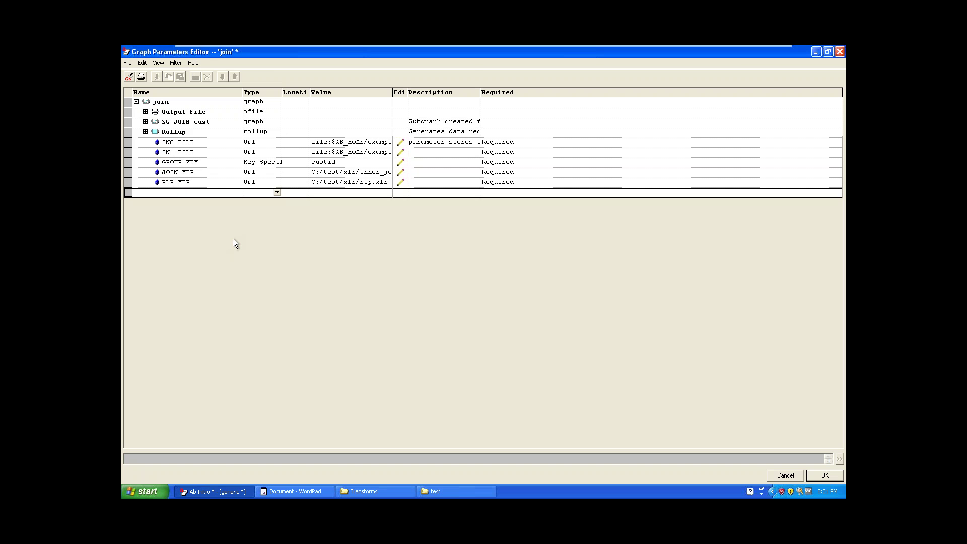
pyautogui.hotkey('ctrl', 'v')
pyautogui.press('Tab')
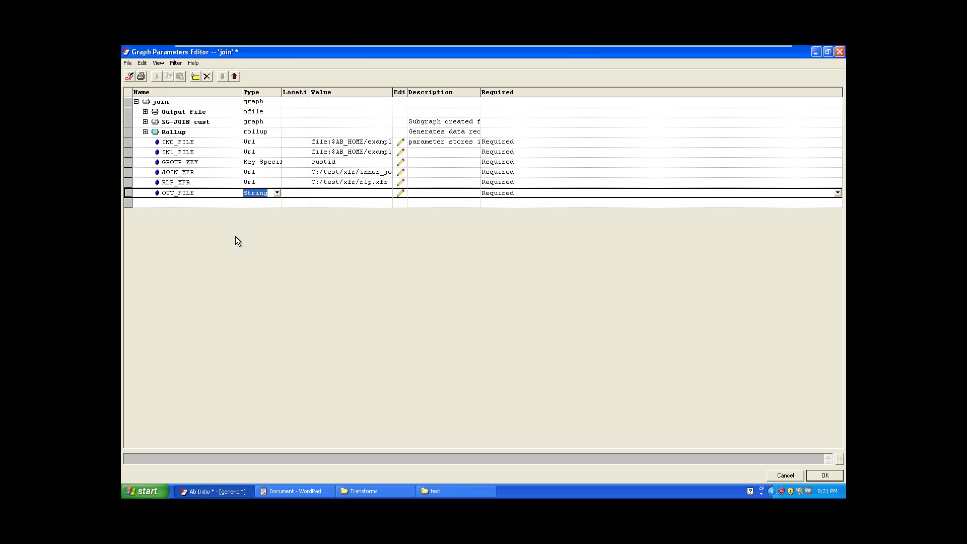
pyautogui.write('u')
# Set the OUT_FILE parameter's value to file:join1.dat, copied from the WordPad notes
pyautogui.press('Tab')
pyautogui.hotkey('alt', 'Tab')
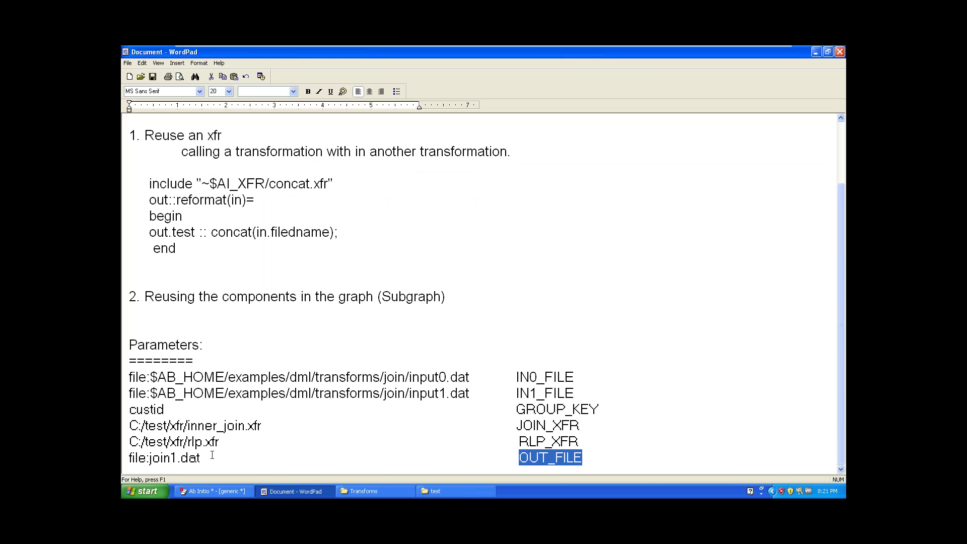
pyautogui.click(225, 452)
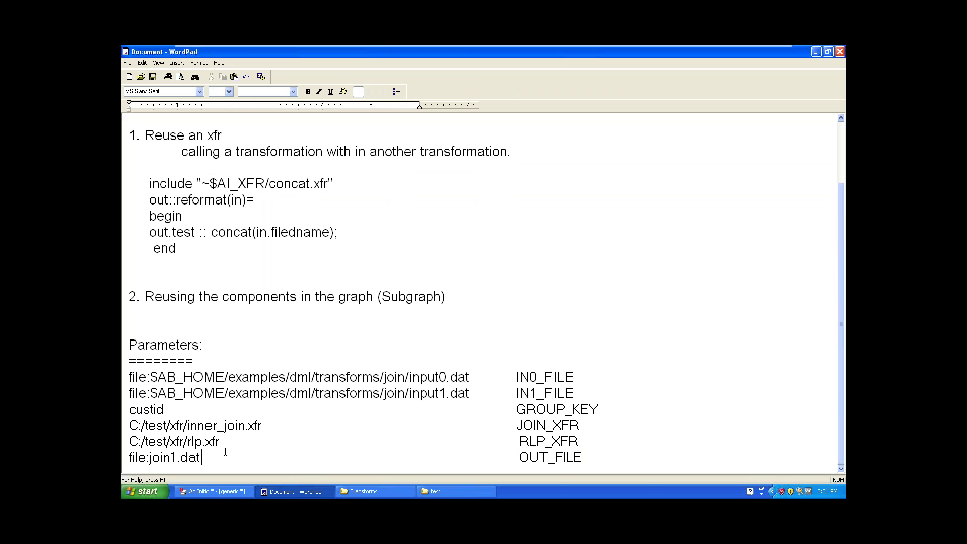
pyautogui.hotkey('shift', 'Home')
pyautogui.hotkey('ctrl', 'c')
pyautogui.hotkey('alt', 'Tab')
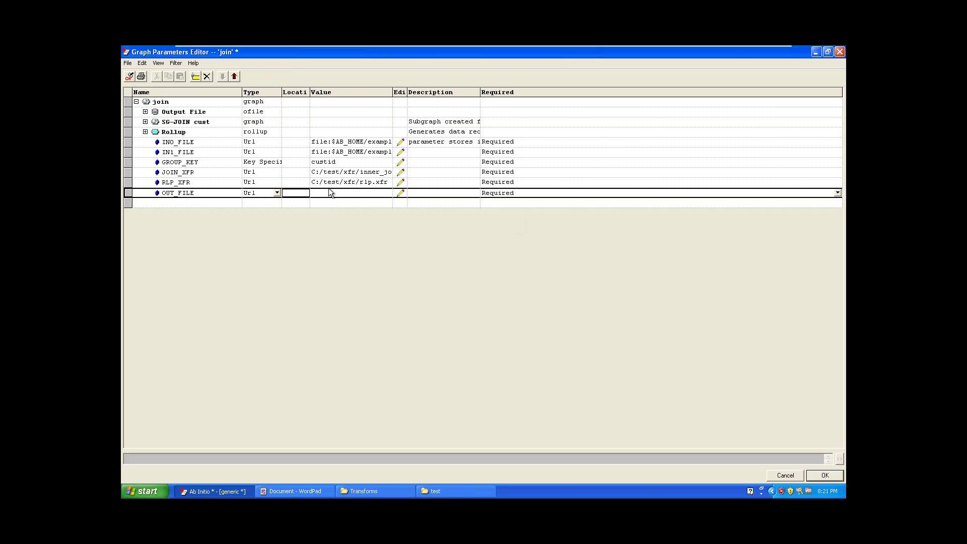
pyautogui.click(330, 193)
pyautogui.hotkey('ctrl', 'v')
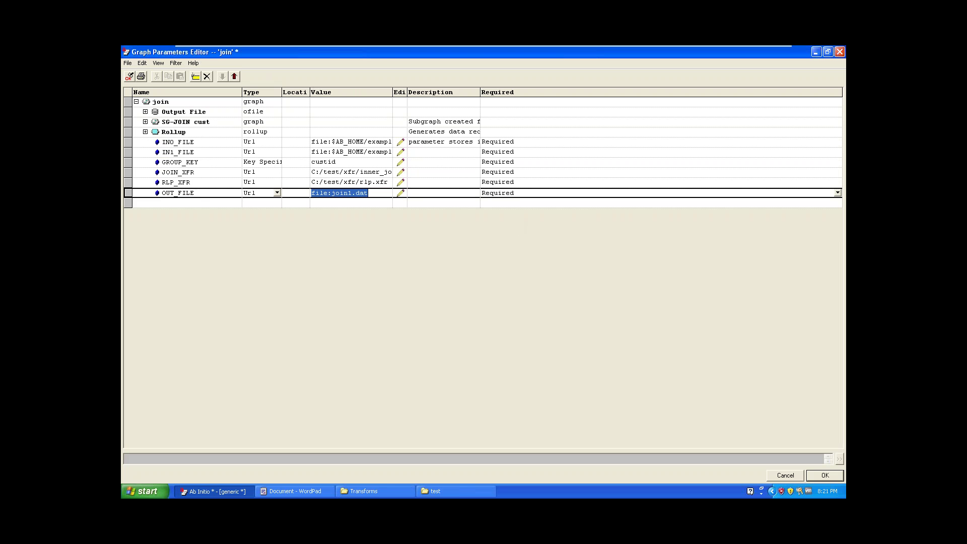
pyautogui.click(443, 193)
# Review the names and values of the join graph's parameters from IN0_FILE through OUT_FILE
pyautogui.click(375, 143)
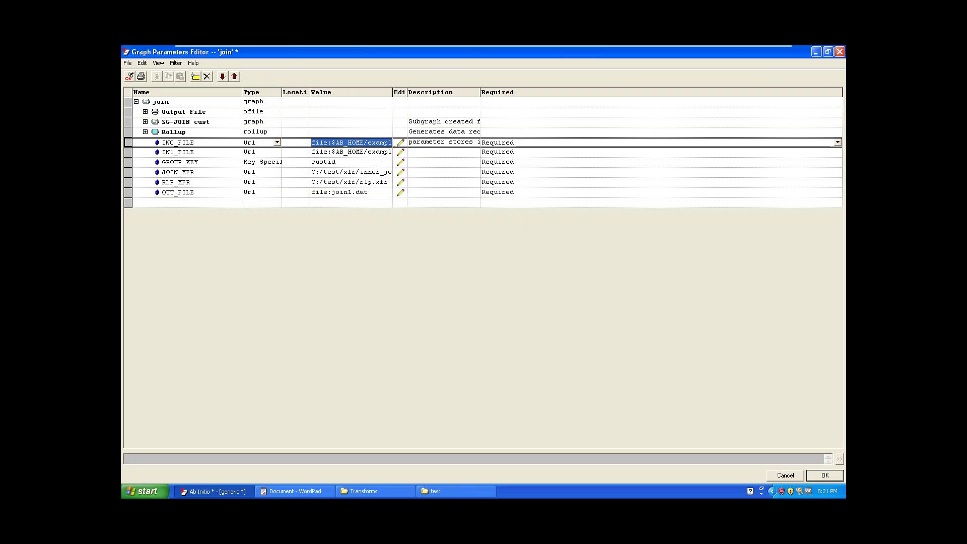
pyautogui.click(364, 173)
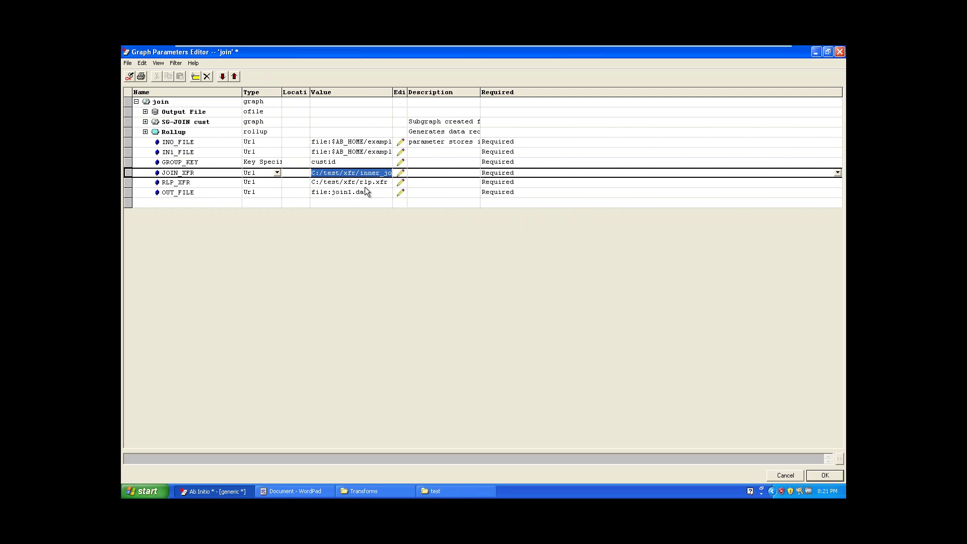
pyautogui.click(206, 144)
pyautogui.click(353, 173)
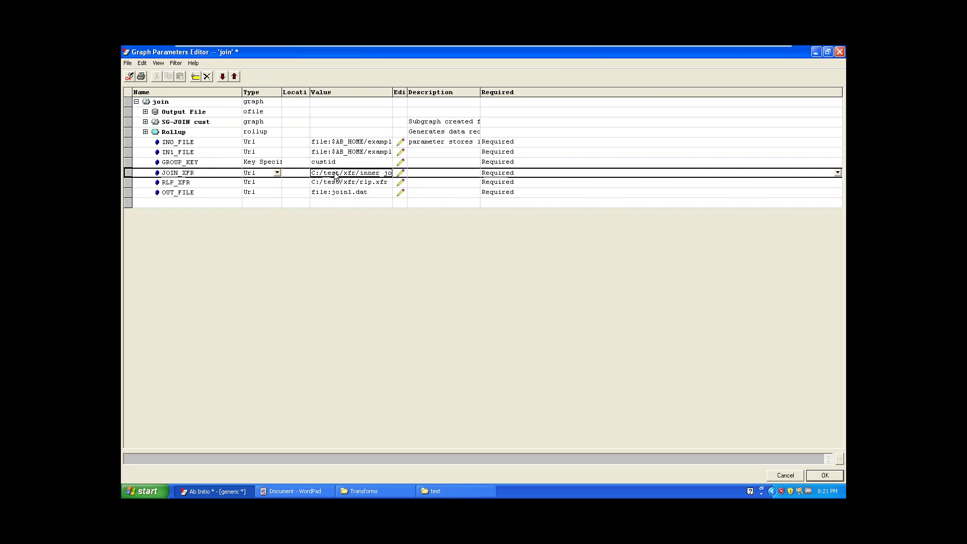
pyautogui.click(346, 142)
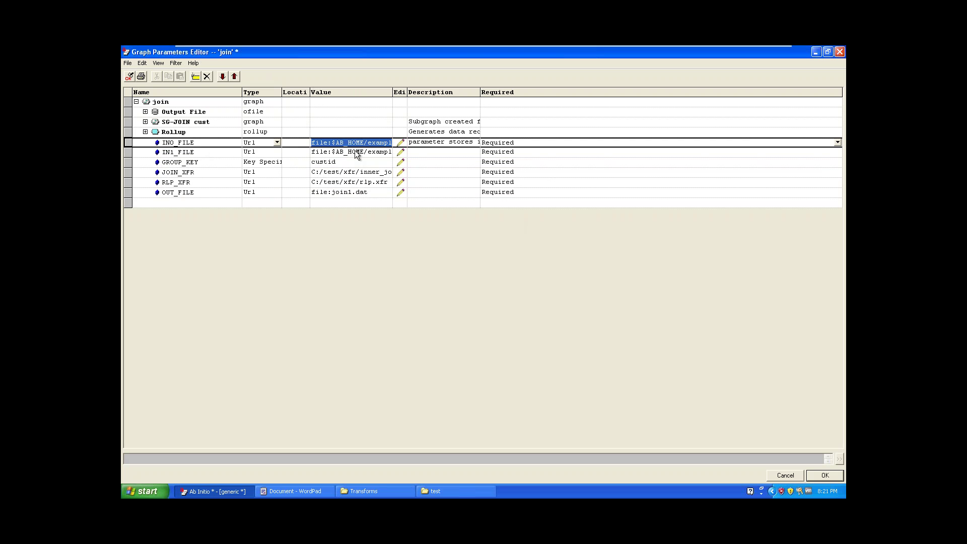
pyautogui.click(202, 143)
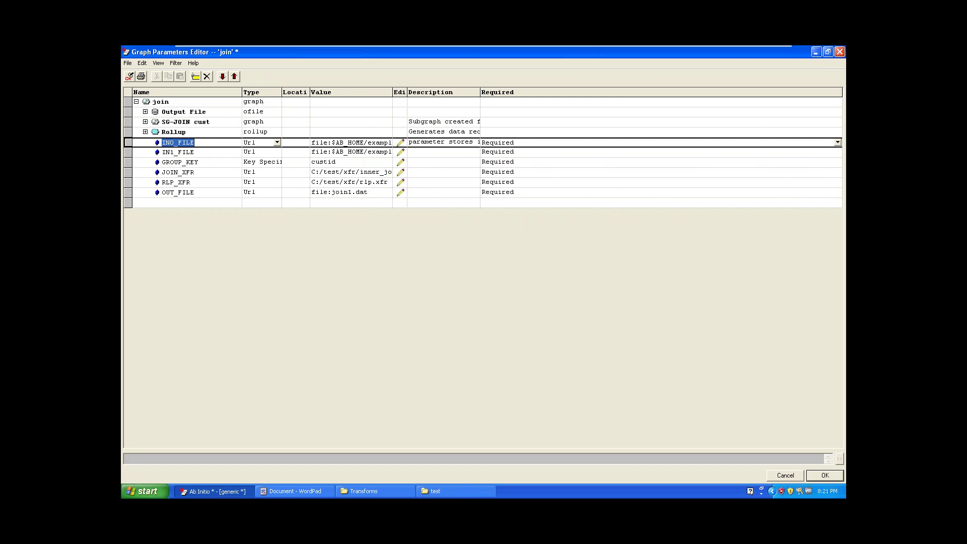
pyautogui.click(350, 143)
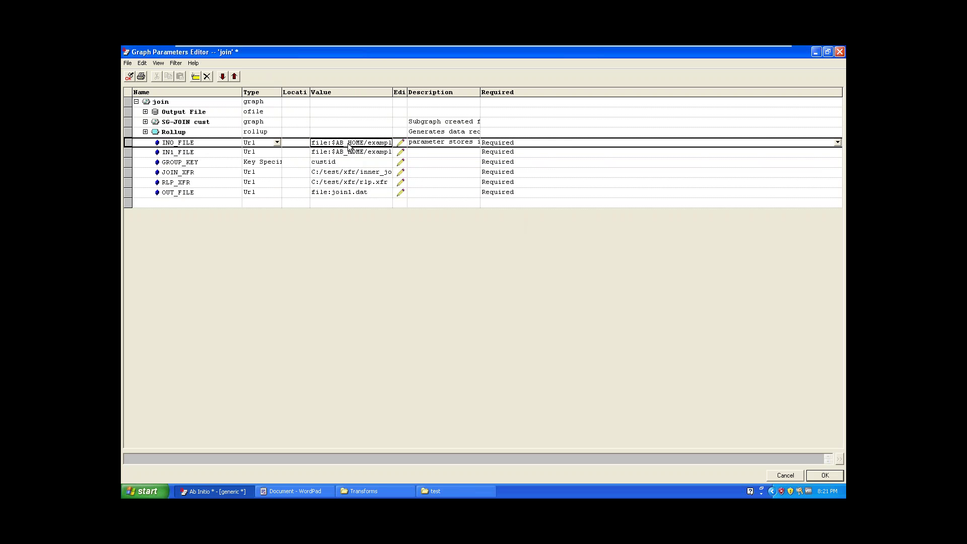
pyautogui.click(132, 144)
pyautogui.press('Down')
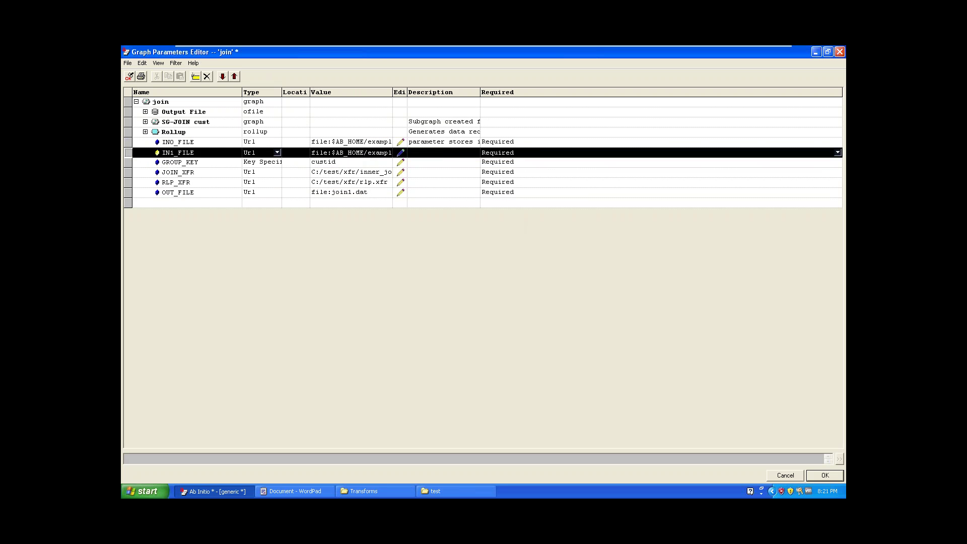
pyautogui.press('Down')
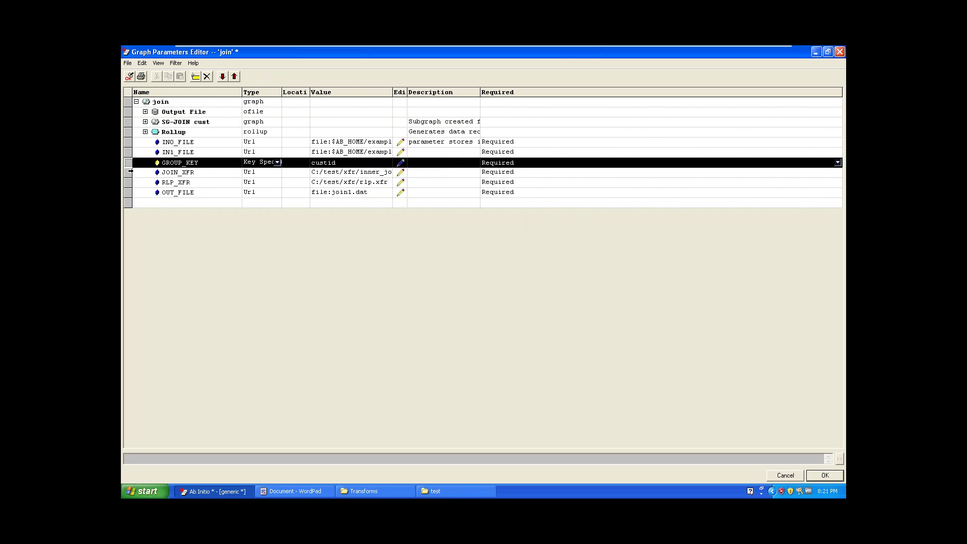
pyautogui.click(129, 173)
pyautogui.click(129, 191)
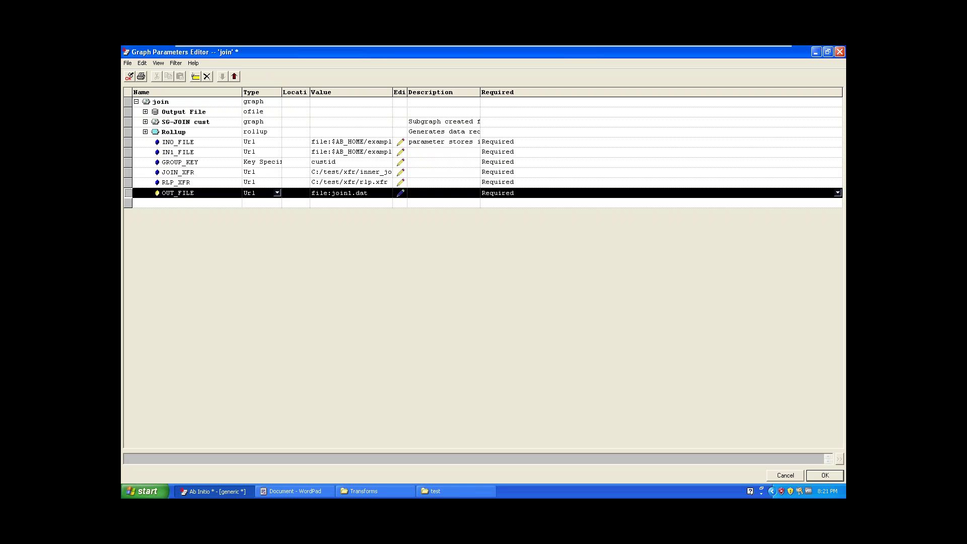
pyautogui.click(129, 182)
pyautogui.click(132, 194)
# Clear the value of the GROUP_KEY parameter and try to leave its row
pyautogui.click(344, 162)
pyautogui.press('BackSpace')
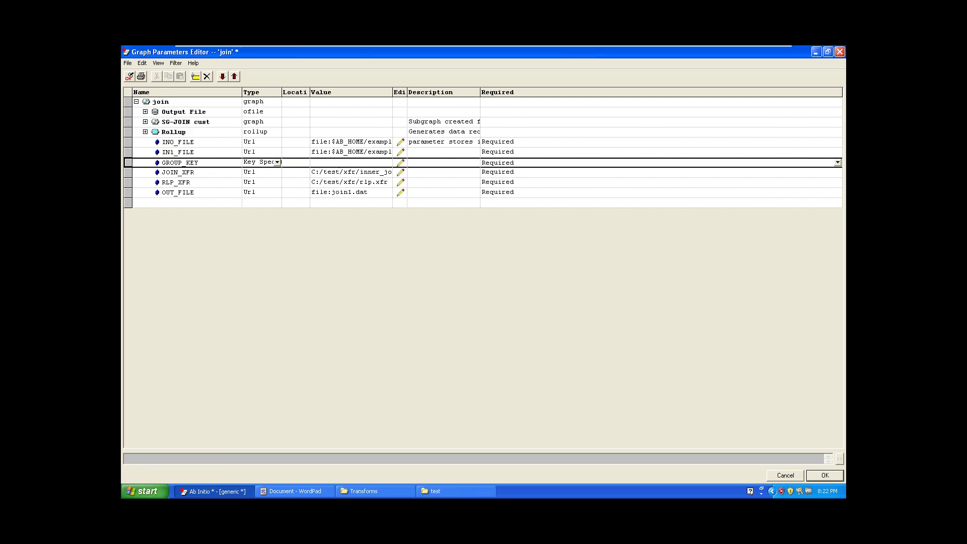
pyautogui.press('Down')
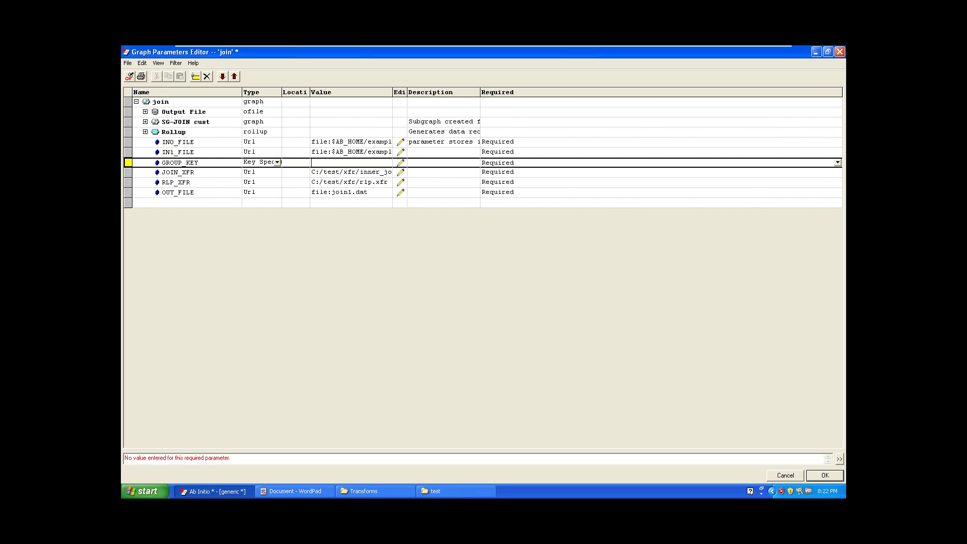
pyautogui.press('Return')
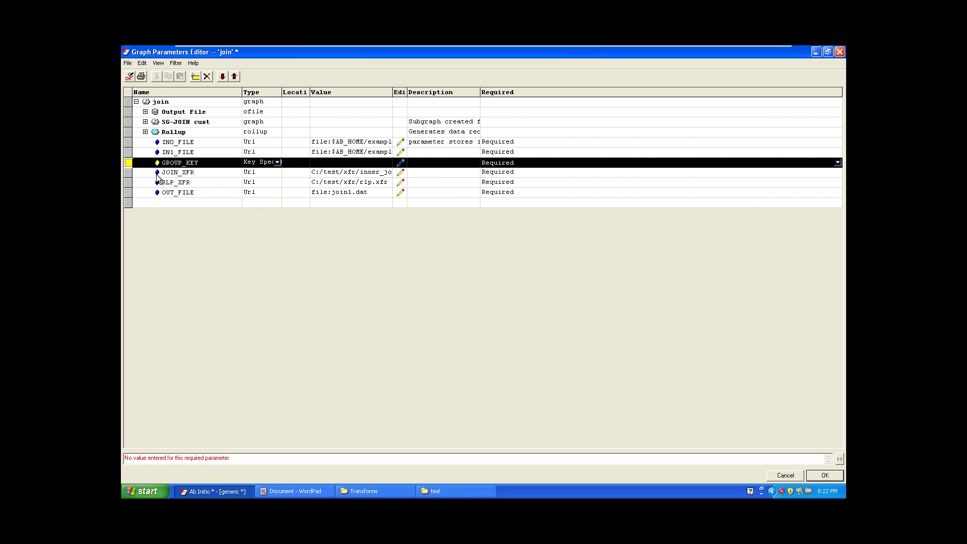
pyautogui.click(157, 174)
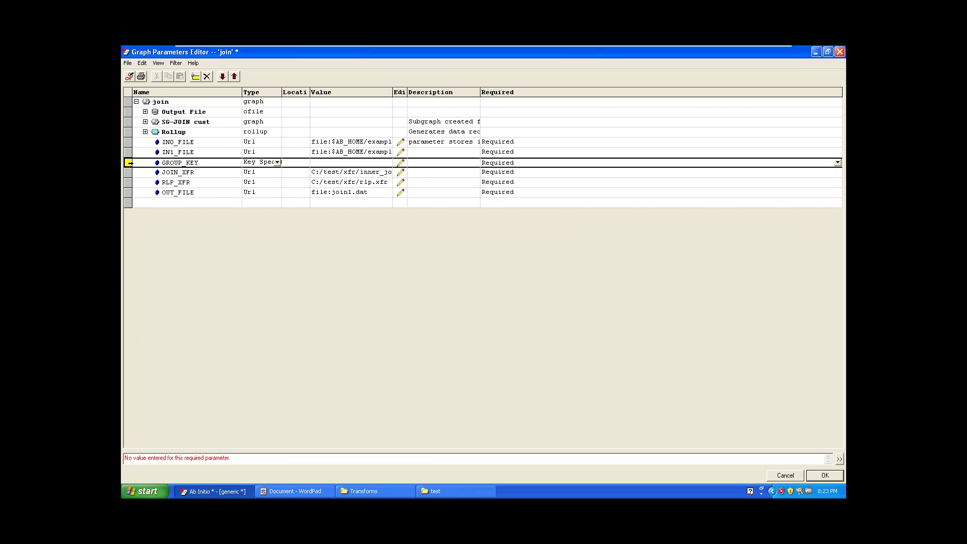
# Change the scope of the GROUP_KEY parameter to Formal in its parameter details
pyautogui.click(129, 163)
pyautogui.click(178, 163)
pyautogui.doubleClick(178, 162)
pyautogui.rightClick(179, 163)
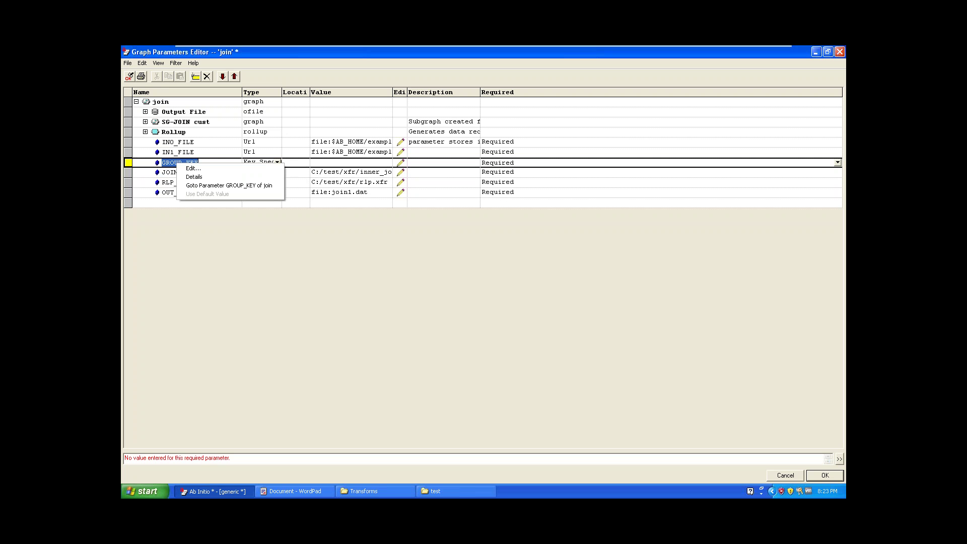
pyautogui.click(192, 177)
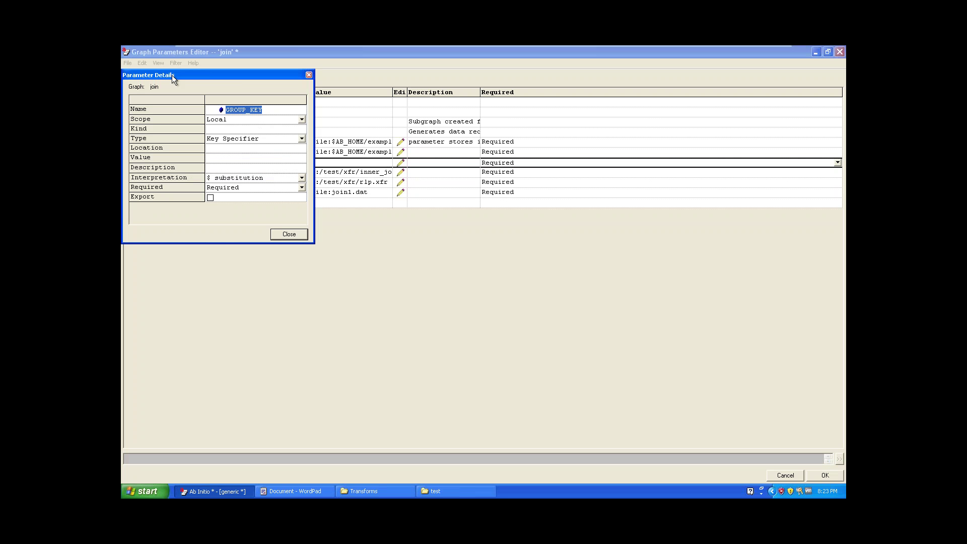
pyautogui.moveTo(171, 75); pyautogui.dragTo(283, 97)
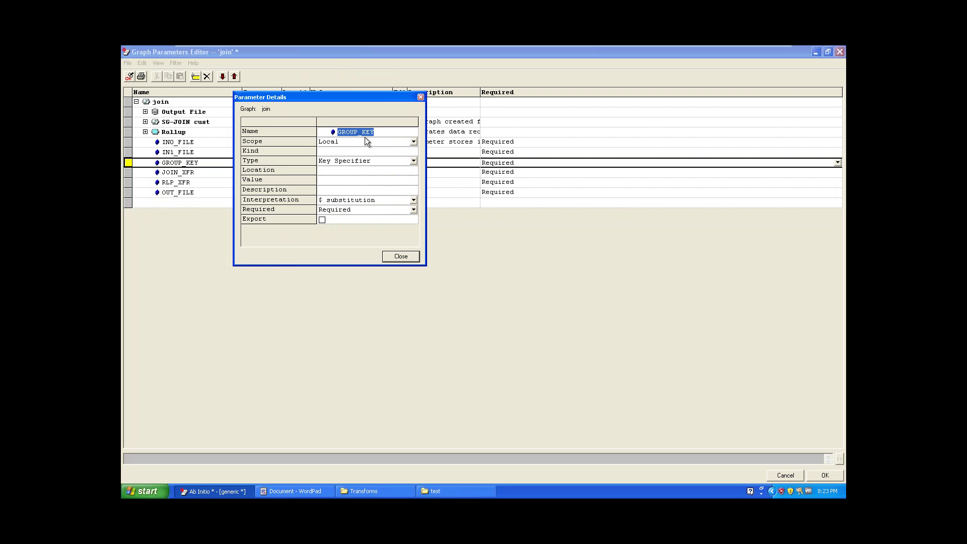
pyautogui.click(414, 142)
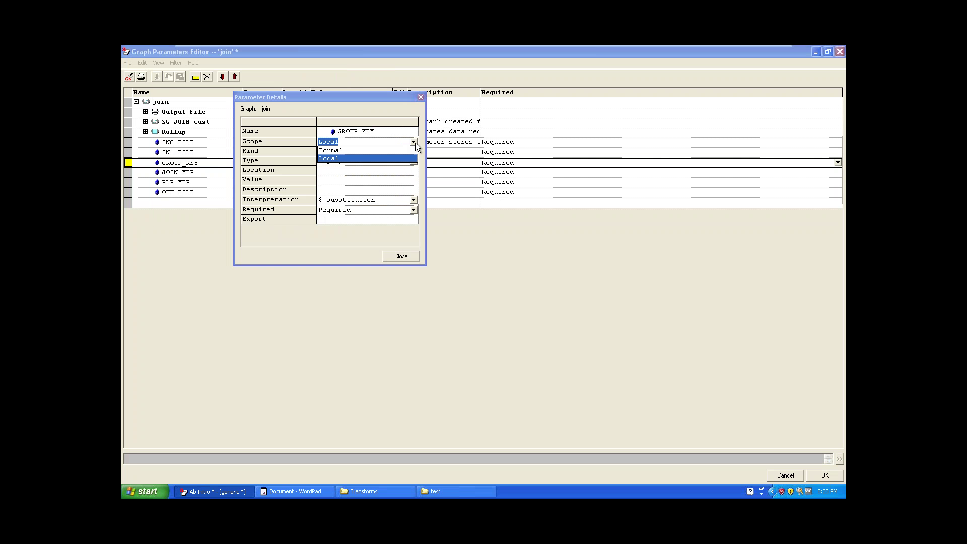
pyautogui.click(330, 158)
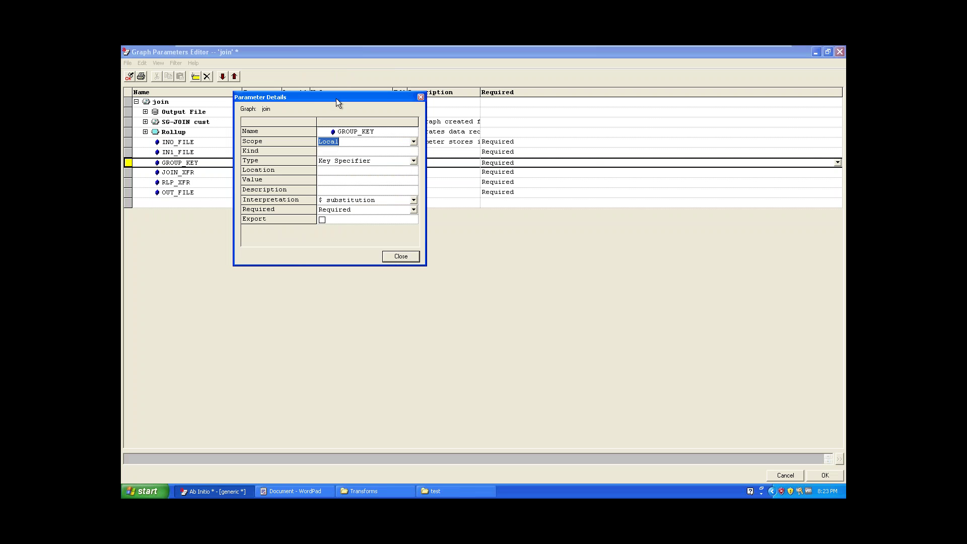
pyautogui.moveTo(383, 97); pyautogui.dragTo(553, 120)
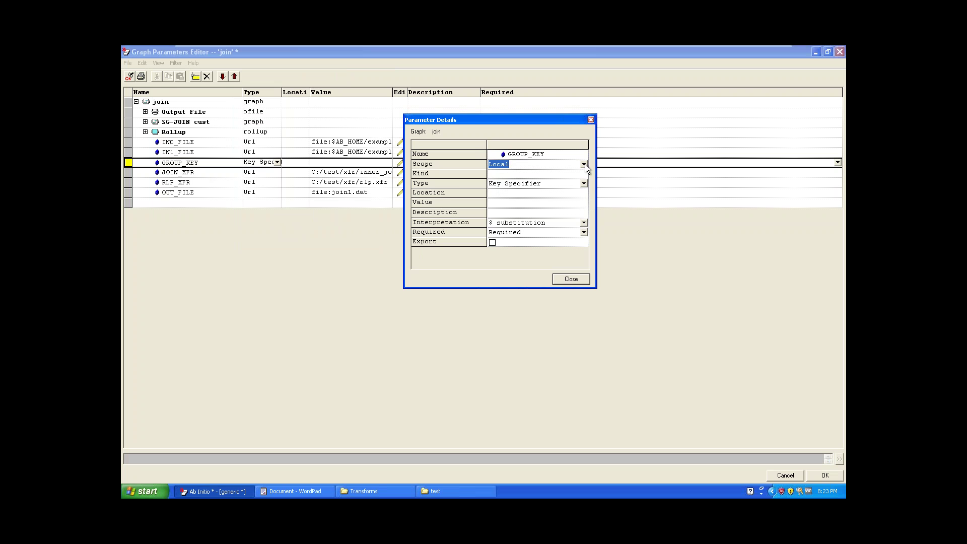
pyautogui.click(585, 164)
pyautogui.click(507, 174)
pyautogui.click(571, 279)
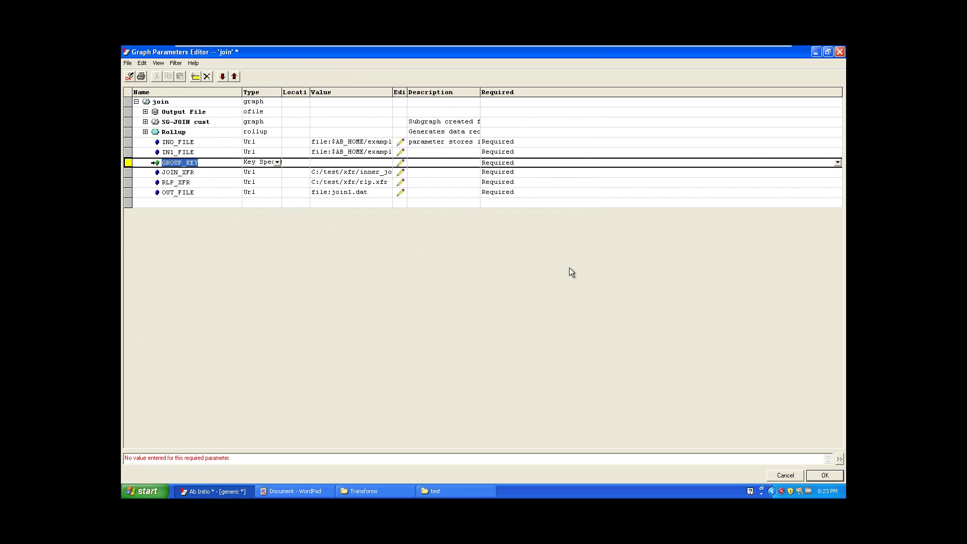
# Compare the GROUP_KEY row with the neighbouring IN0_FILE, IN1_FILE and JOIN_XFR parameters
pyautogui.click(245, 154)
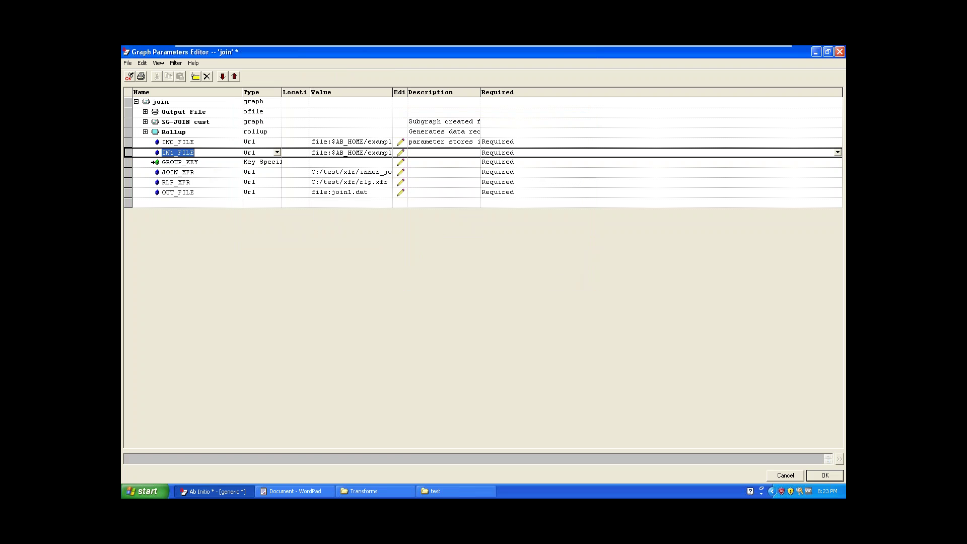
pyautogui.click(332, 162)
pyautogui.click(187, 172)
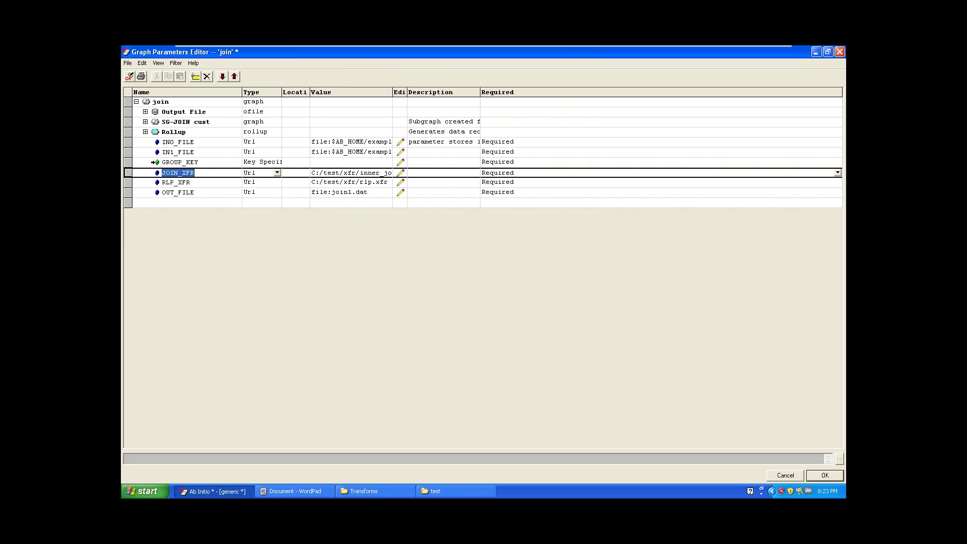
pyautogui.click(180, 162)
pyautogui.click(180, 162)
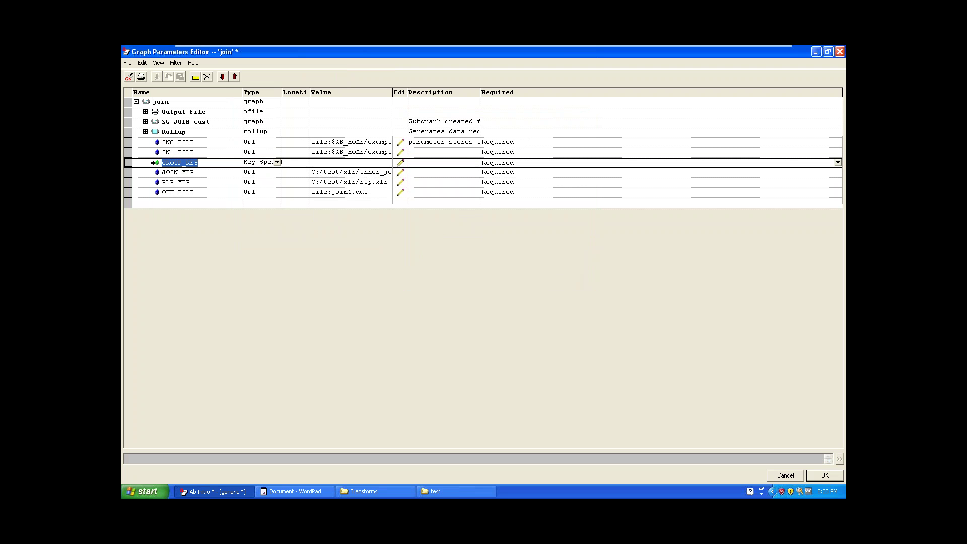
pyautogui.click(338, 163)
pyautogui.click(196, 152)
pyautogui.press('Down')
pyautogui.click(194, 154)
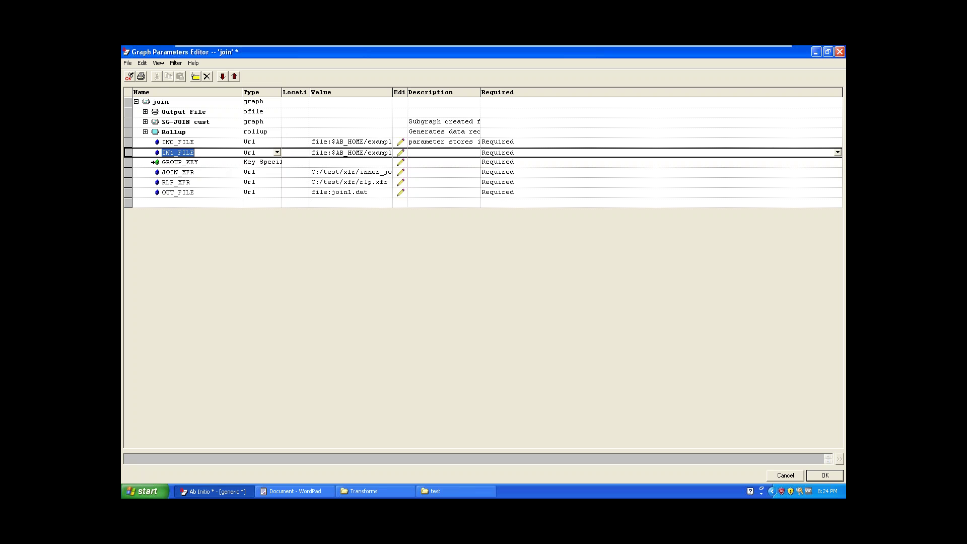
pyautogui.press('Down')
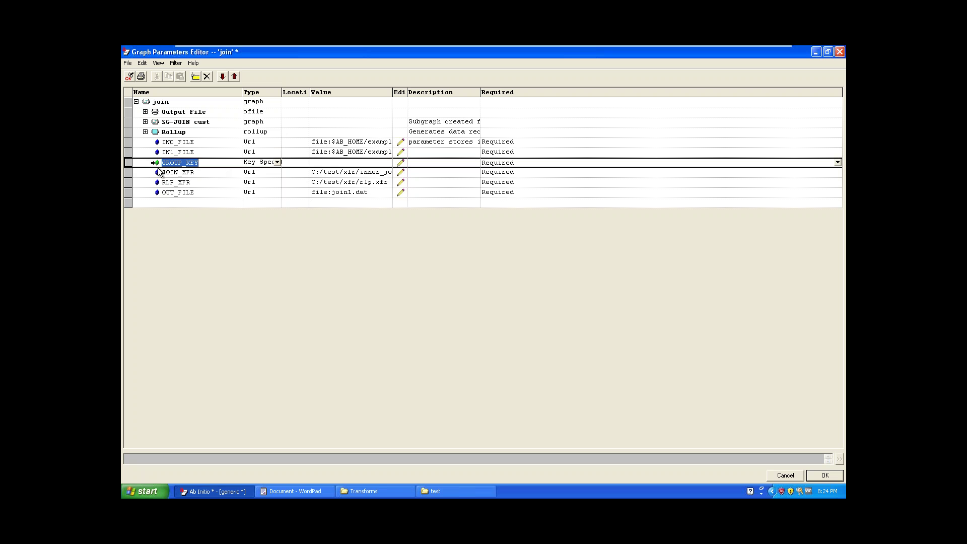
pyautogui.press('Up')
pyautogui.press('Up')
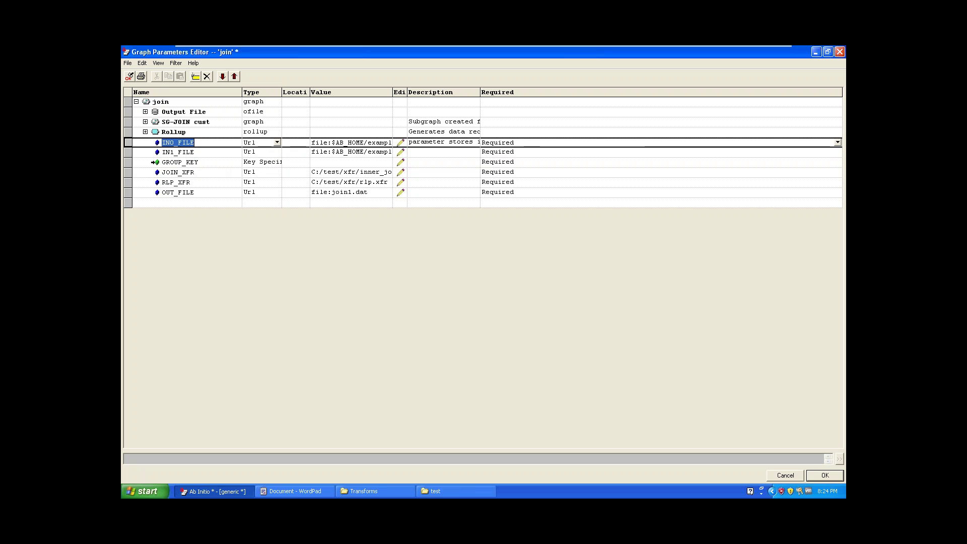
pyautogui.press('Down')
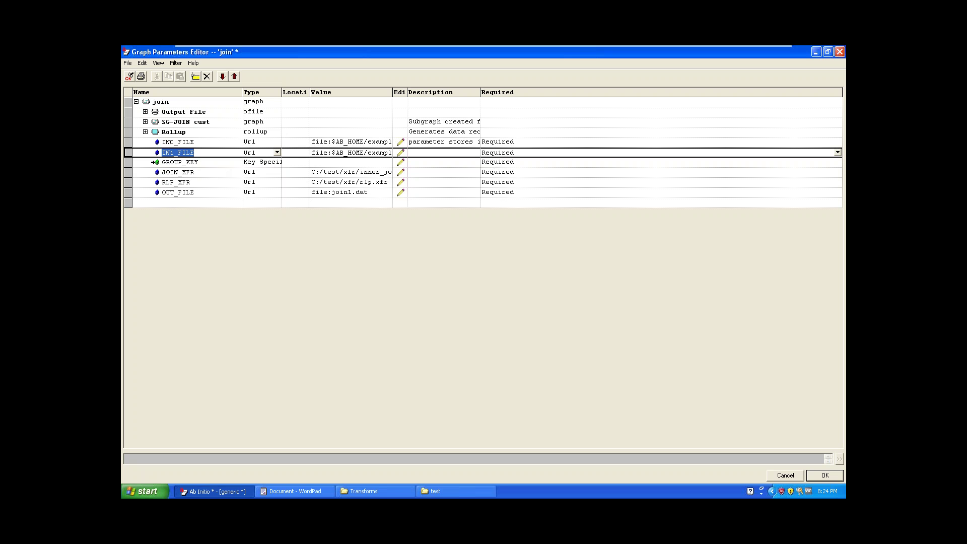
# Review the type, interpretation and required settings in the GROUP_KEY parameter's details
pyautogui.click(178, 162)
pyautogui.rightClick(177, 165)
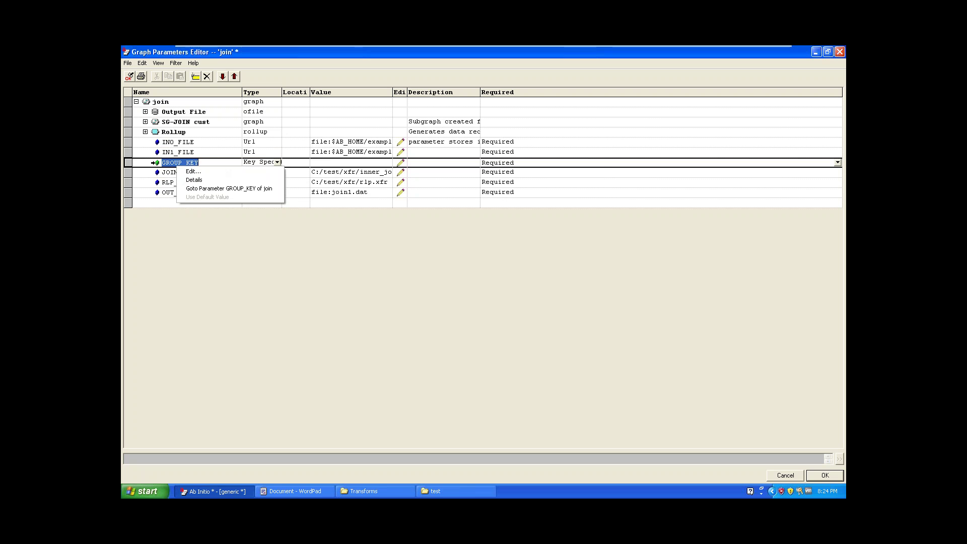
pyautogui.click(195, 180)
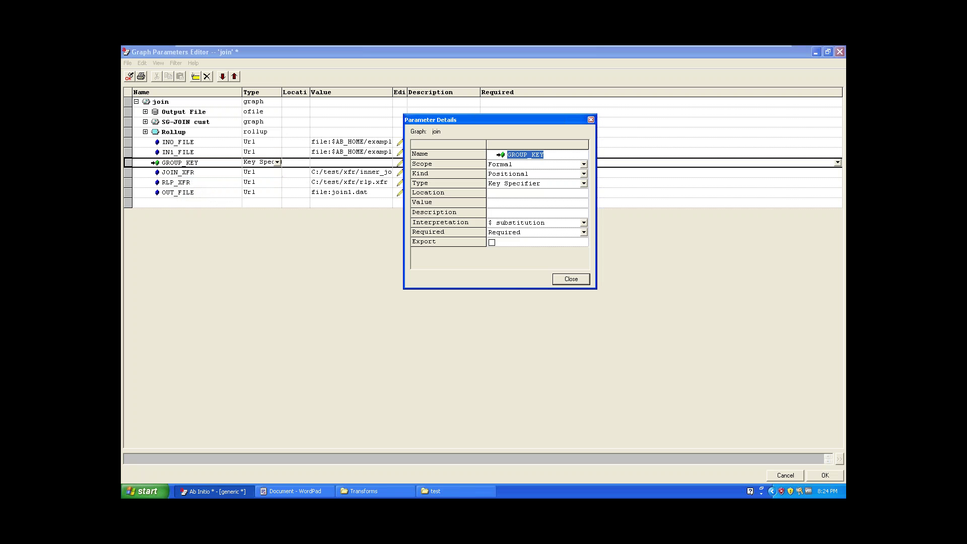
pyautogui.click(504, 186)
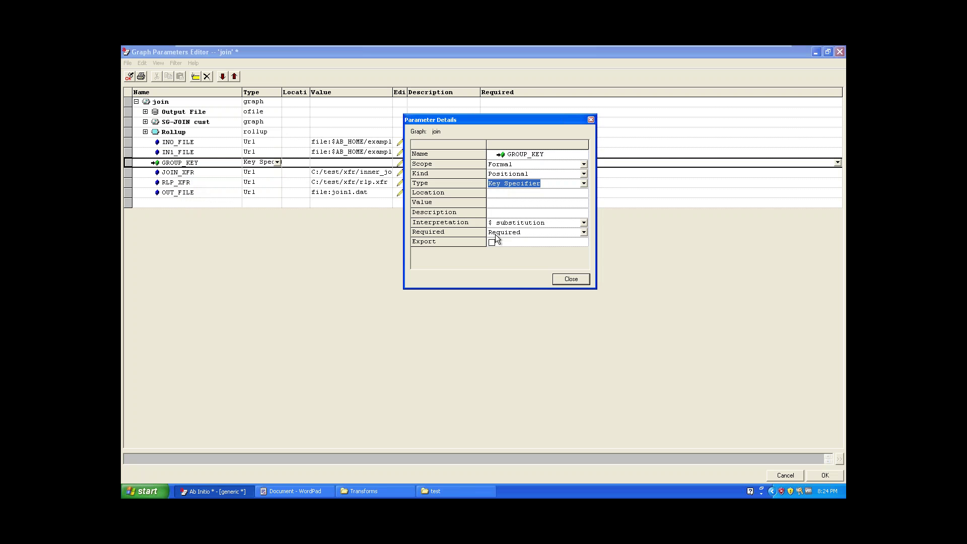
pyautogui.click(469, 225)
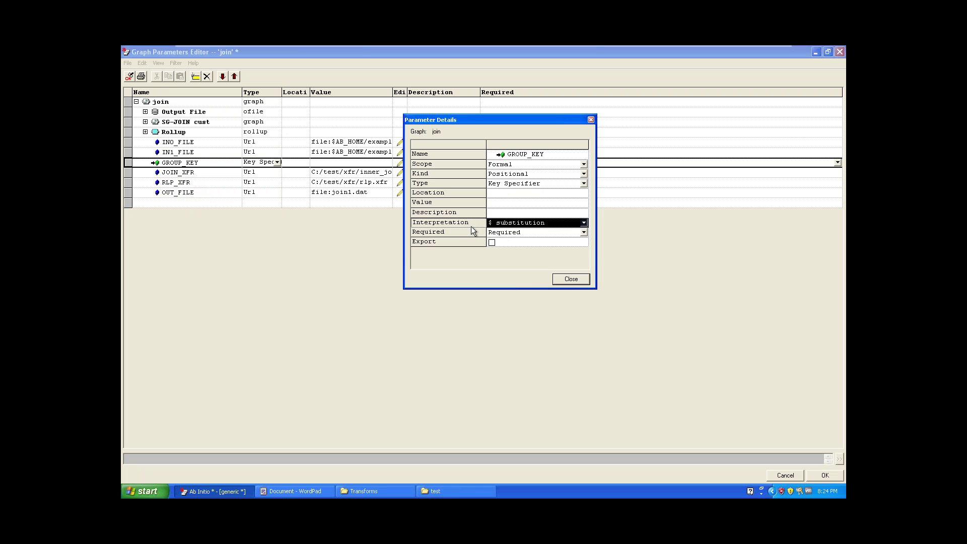
pyautogui.click(470, 232)
pyautogui.click(445, 228)
pyautogui.click(446, 231)
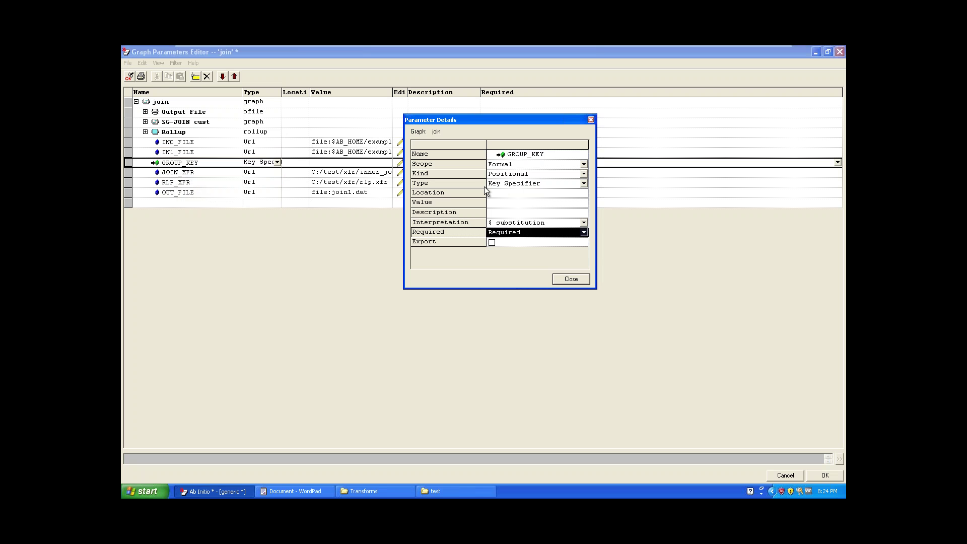
pyautogui.click(556, 279)
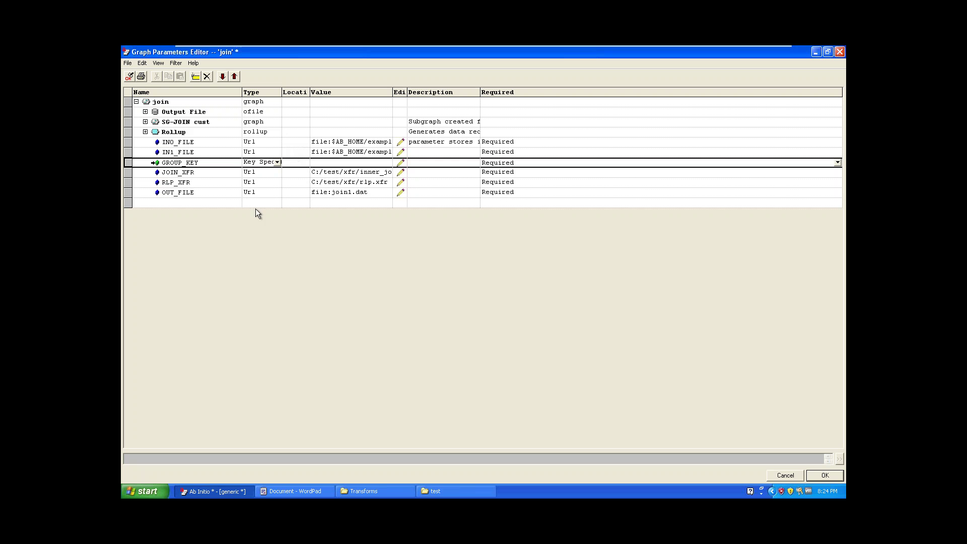
pyautogui.moveTo(221, 162); pyautogui.dragTo(226, 154)
pyautogui.click(222, 163)
pyautogui.press('Up')
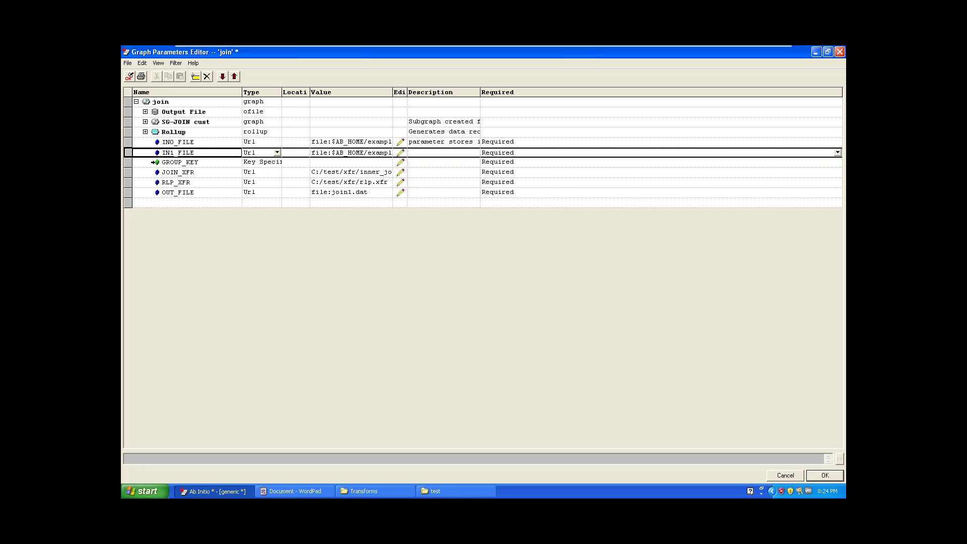
pyautogui.click(221, 165)
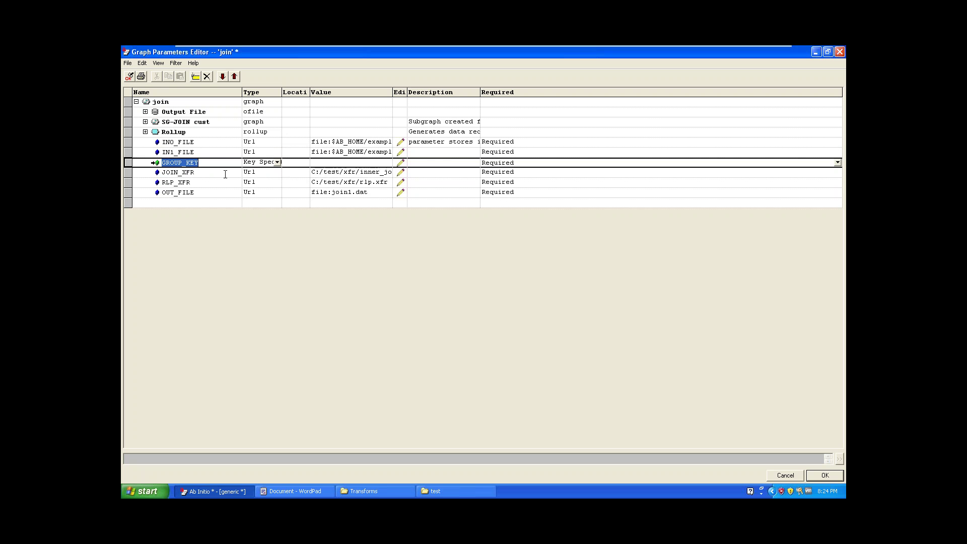
# Close the graph parameters editor and save the modified parameters
pyautogui.click(196, 193)
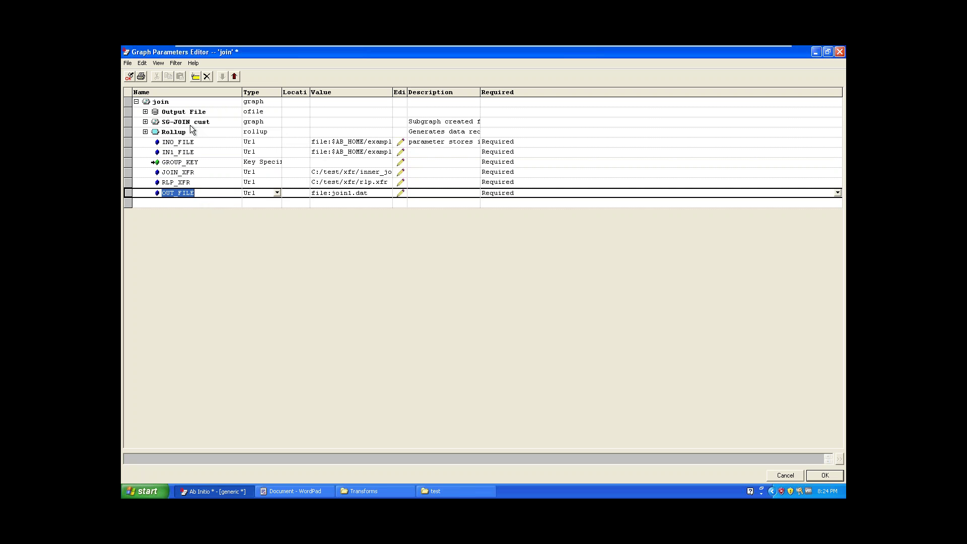
pyautogui.click(840, 52)
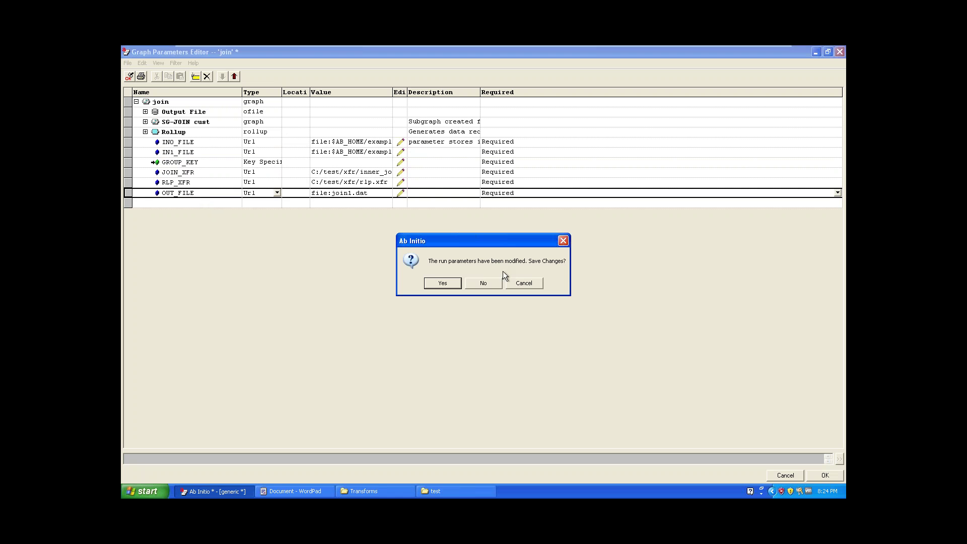
pyautogui.click(449, 284)
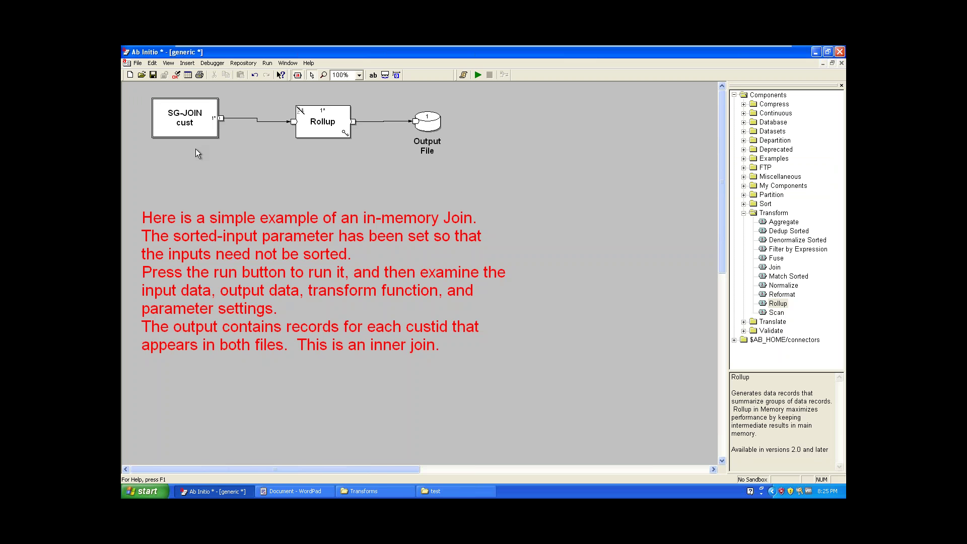
# Open the properties of Input File 0 inside the SG-JOIN cust subgraph and clear its URL
pyautogui.doubleClick(184, 130)
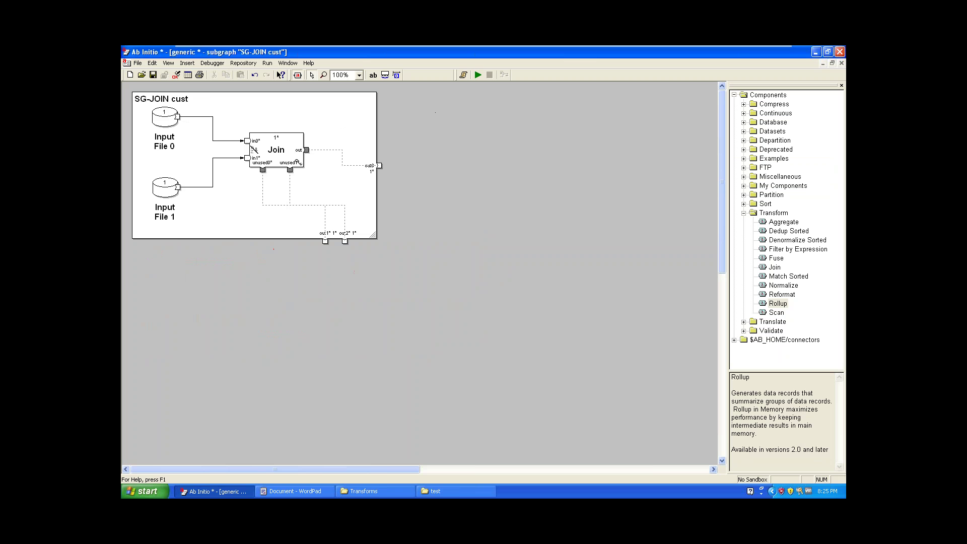
pyautogui.doubleClick(159, 123)
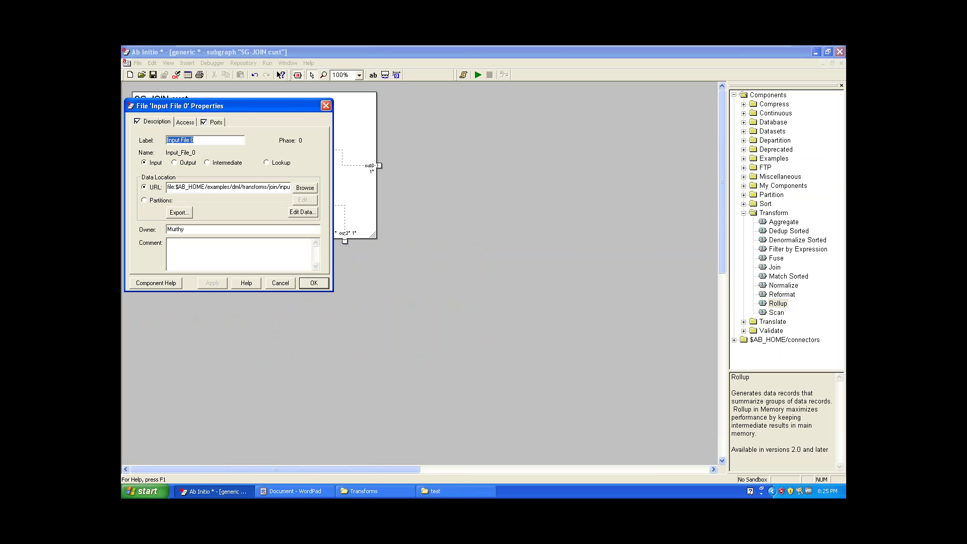
pyautogui.click(197, 186)
pyautogui.doubleClick(197, 187)
pyautogui.press('Delete')
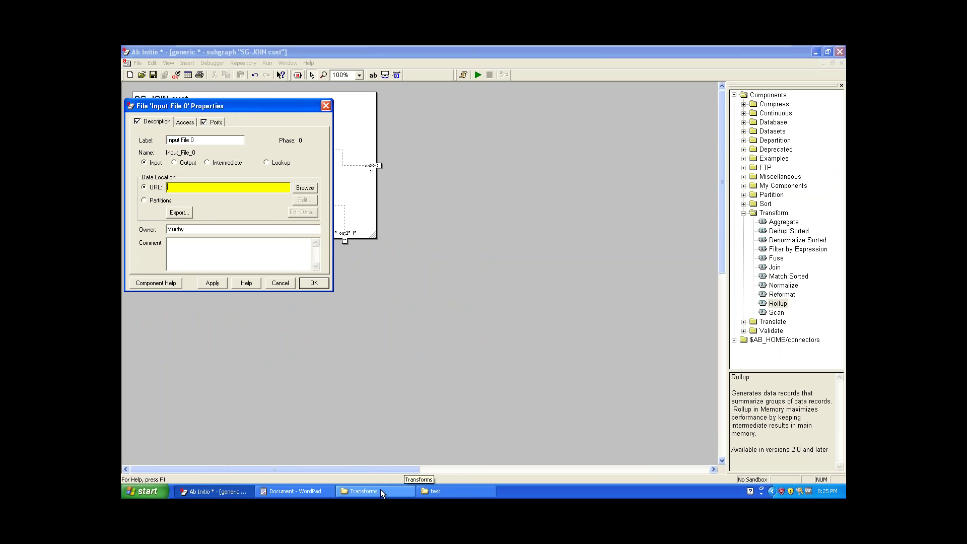
# Switch to the WordPad notes, copy the parameter name IN0_FILE, and return to Ab Initio
pyautogui.click(355, 492)
pyautogui.click(307, 491)
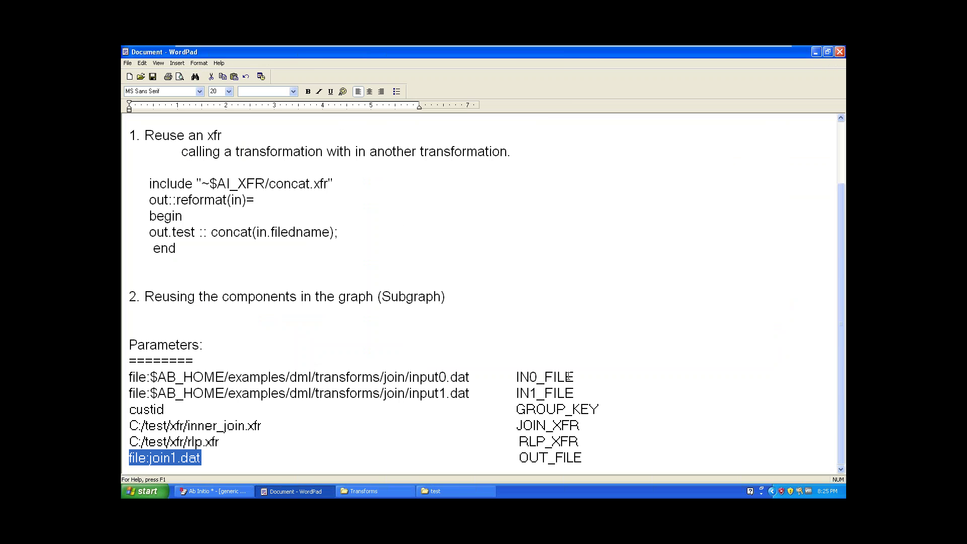
pyautogui.moveTo(574, 377); pyautogui.dragTo(527, 377)
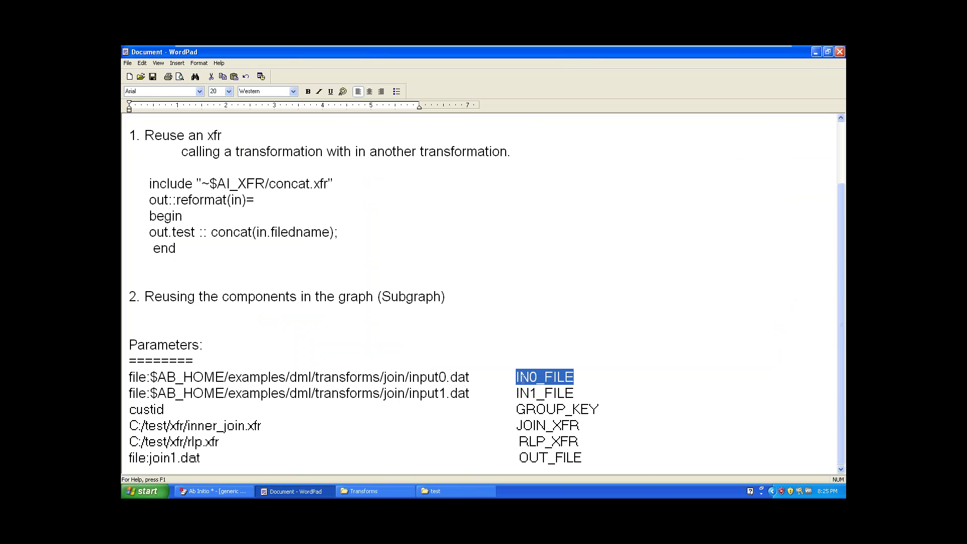
pyautogui.hotkey('alt', 'Tab')
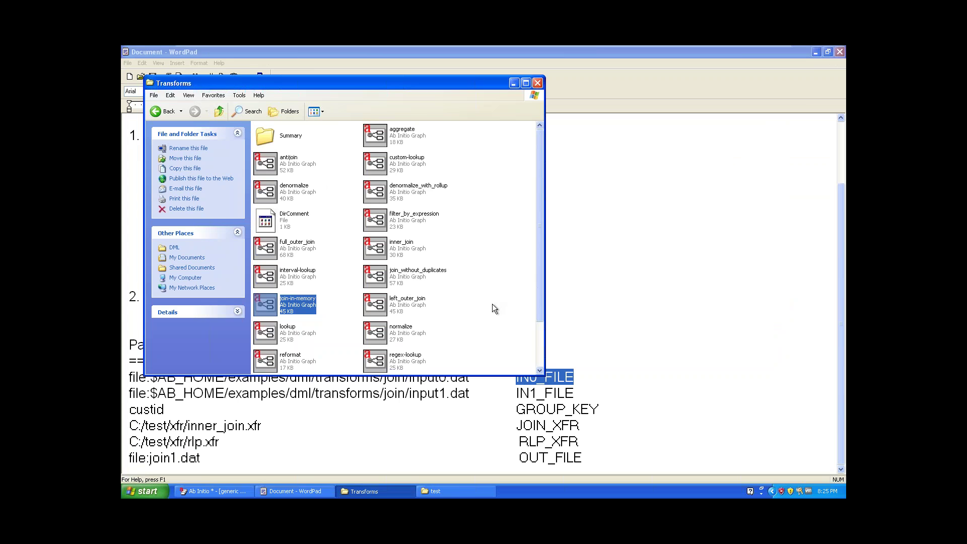
pyautogui.click(297, 491)
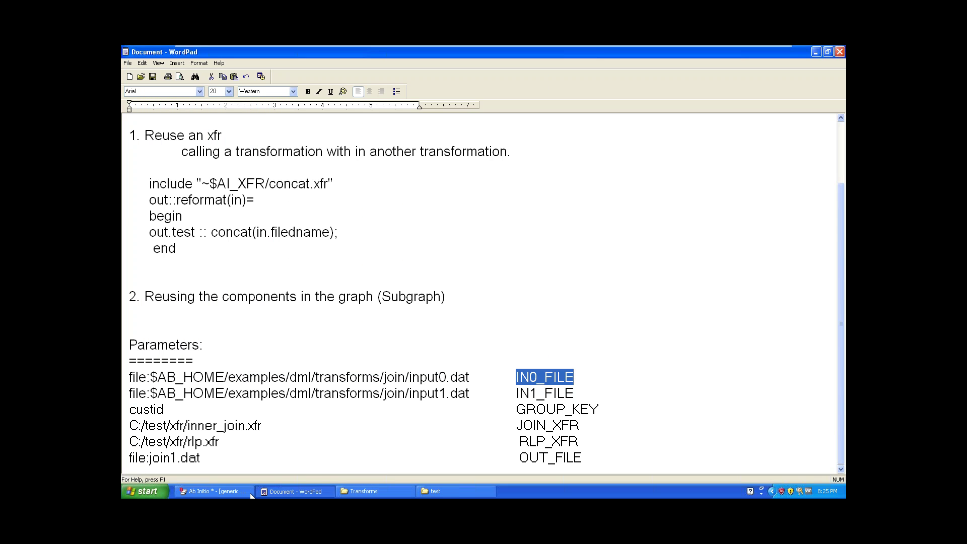
pyautogui.click(249, 492)
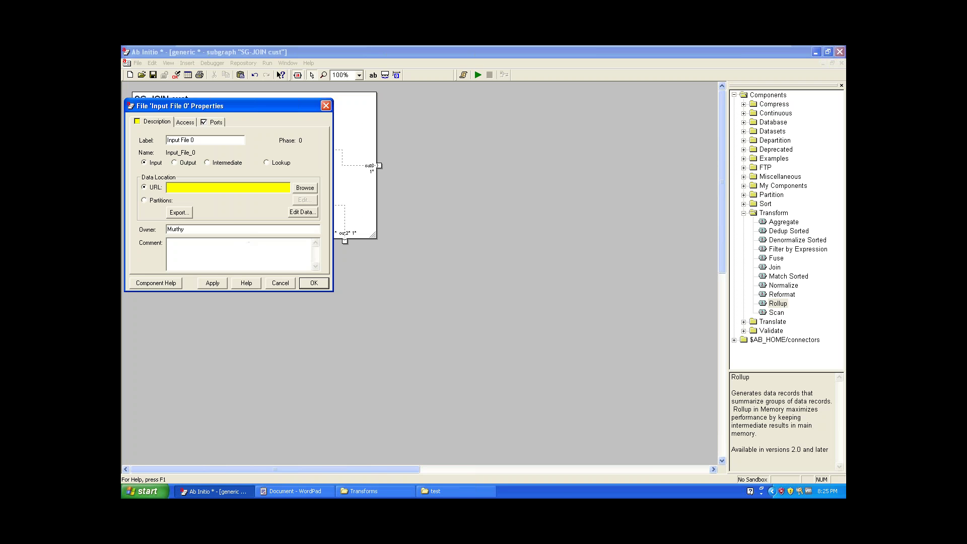
# Set the URL of Input File 0 to $IN0_FILE and apply the change
pyautogui.click(231, 187)
pyautogui.write('IN0_FILE')
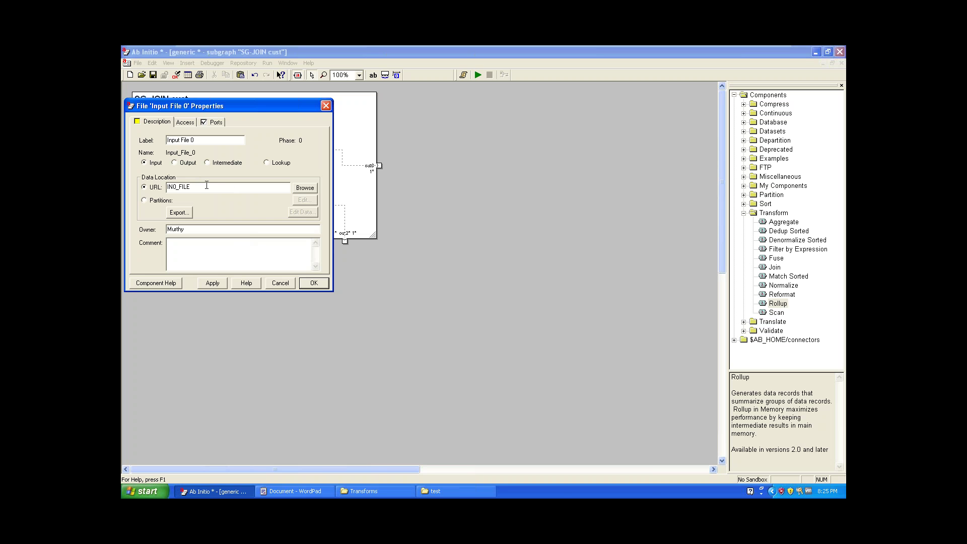
pyautogui.write('$')
pyautogui.click(216, 194)
pyautogui.moveTo(194, 188); pyautogui.dragTo(167, 188)
pyautogui.click(212, 283)
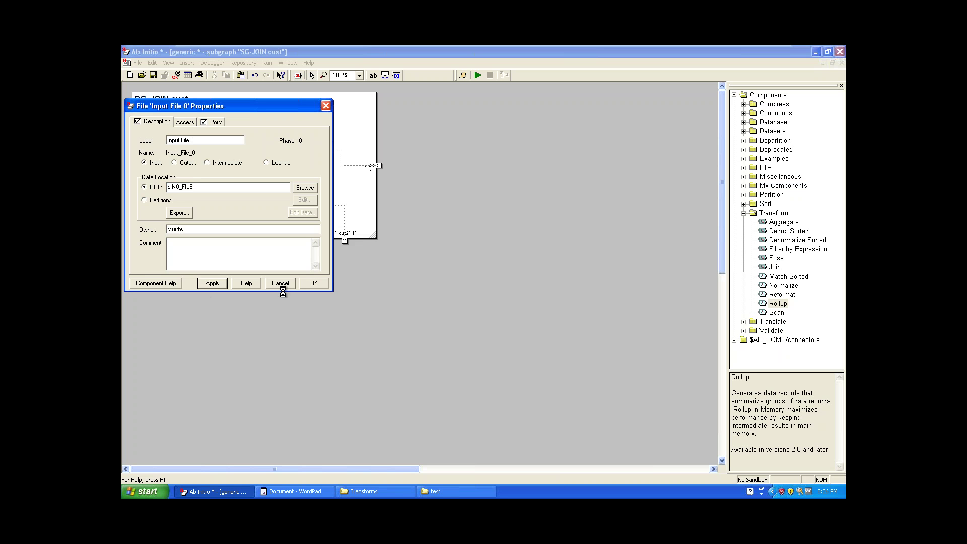
# Close the Input File 0 properties, then open the properties of Input File 1 and clear its URL
pyautogui.click(311, 283)
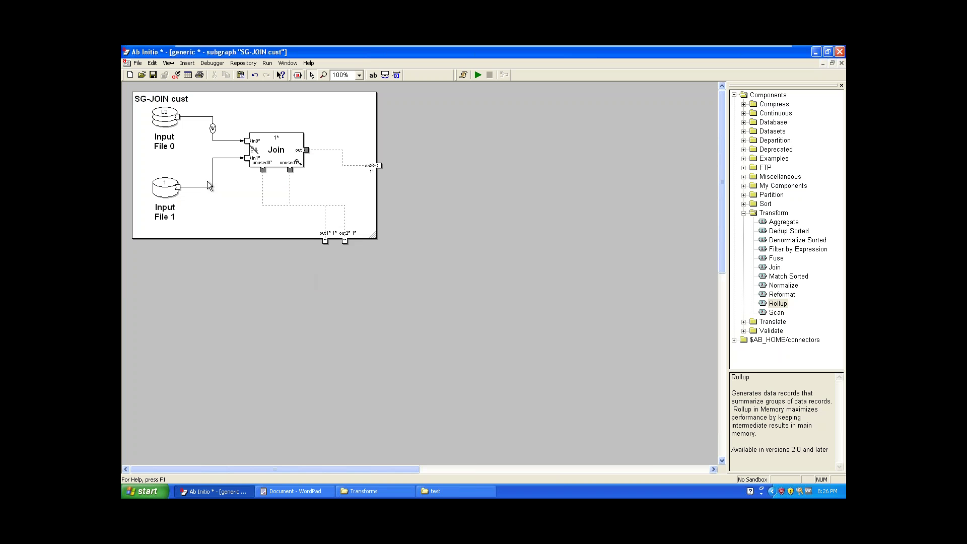
pyautogui.doubleClick(157, 193)
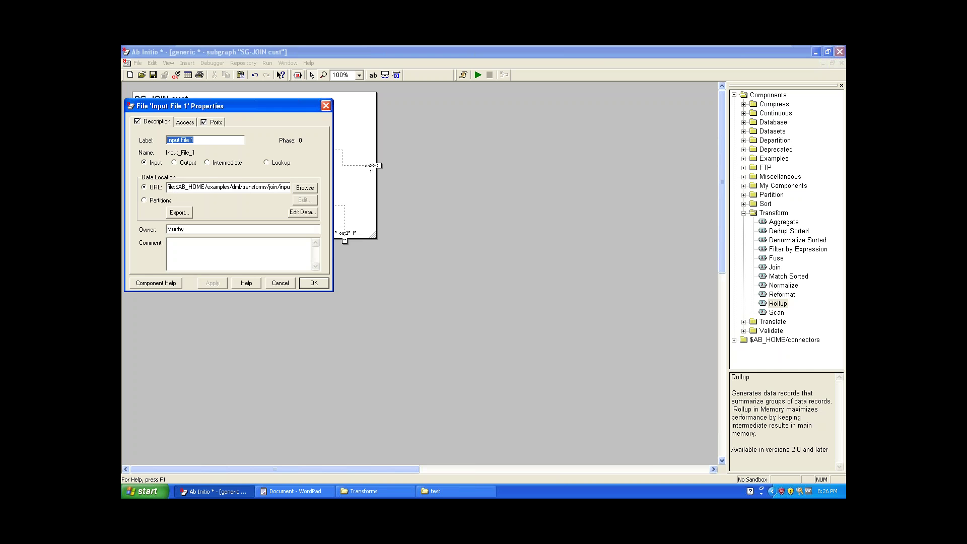
pyautogui.click(243, 187)
pyautogui.press('Home')
pyautogui.hotkey('shift', 'End')
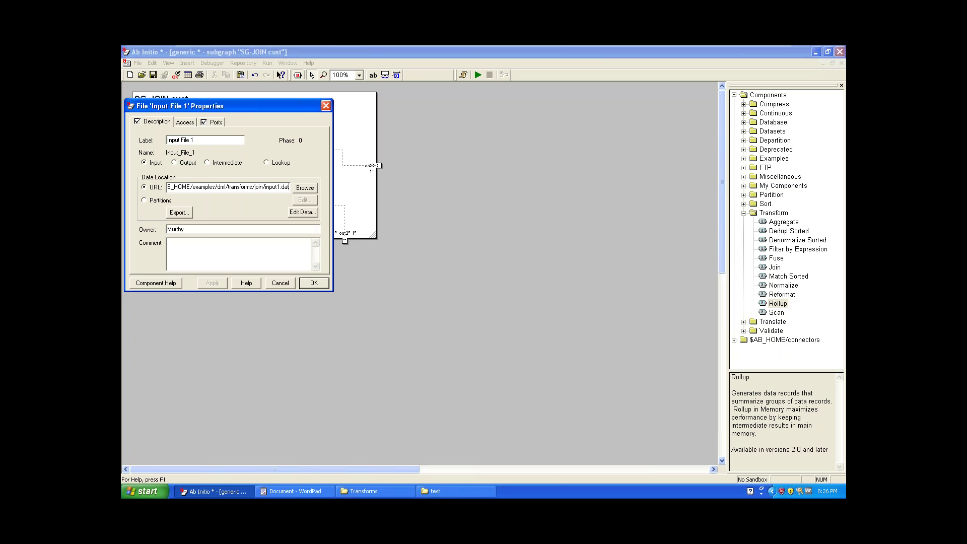
pyautogui.press('Delete')
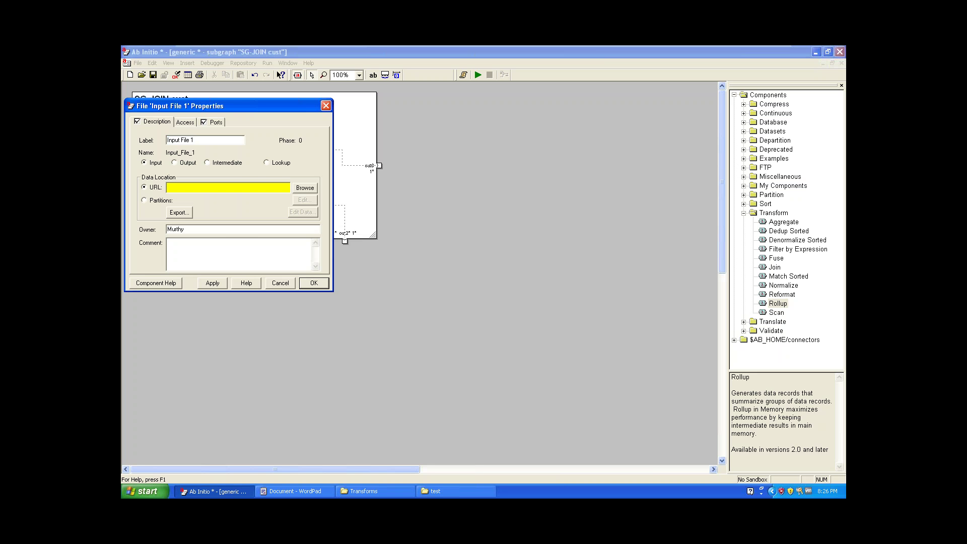
# Copy the parameter name IN1_FILE from the WordPad notes and set the URL of Input File 1 to $IN1_FILE in Ab Initio
pyautogui.click(311, 492)
pyautogui.moveTo(577, 393); pyautogui.dragTo(530, 393)
pyautogui.hotkey('ctrl', 'c')
pyautogui.hotkey('alt', 'Tab')
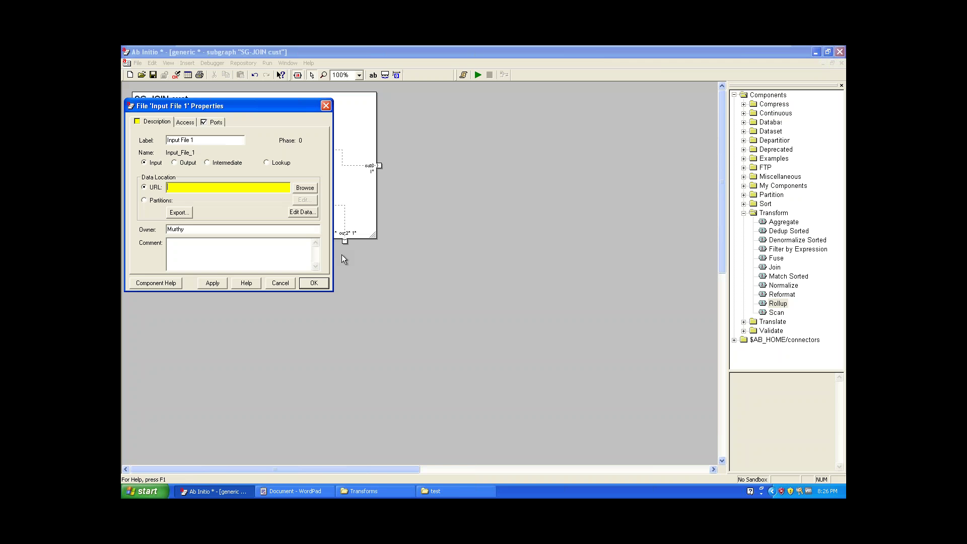
pyautogui.hotkey('ctrl', 'v')
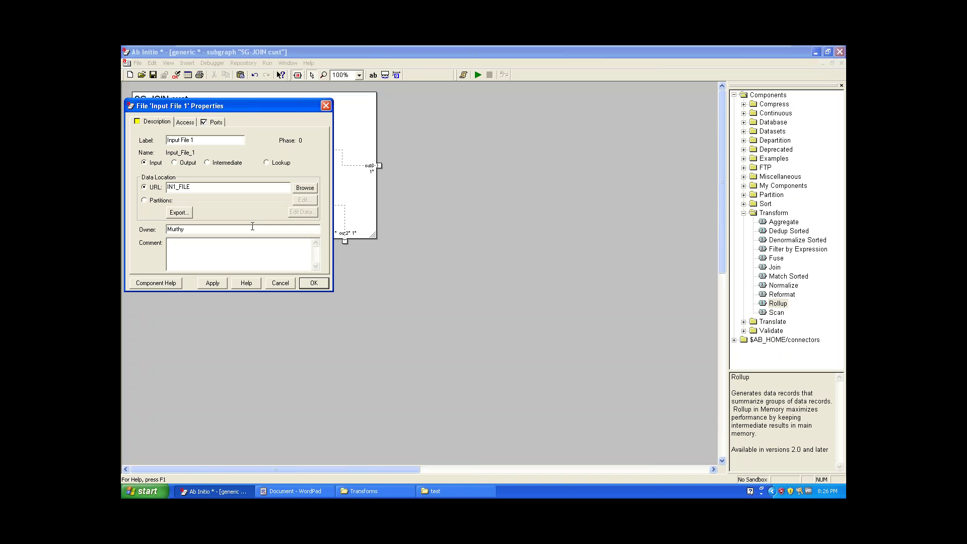
pyautogui.write('$')
pyautogui.click(212, 283)
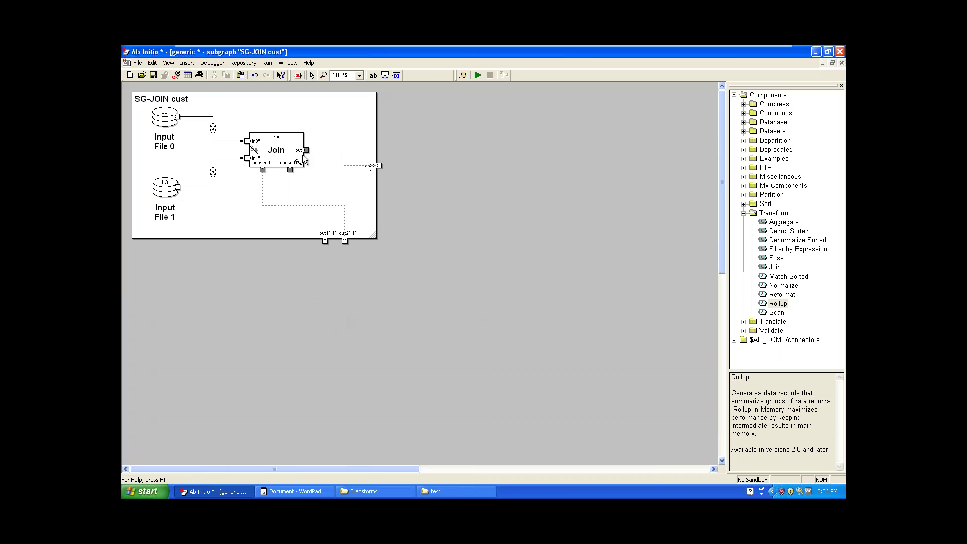
# Open the parameters of the Join component in the subgraph and clear its key value
pyautogui.click(304, 159)
pyautogui.doubleClick(285, 155)
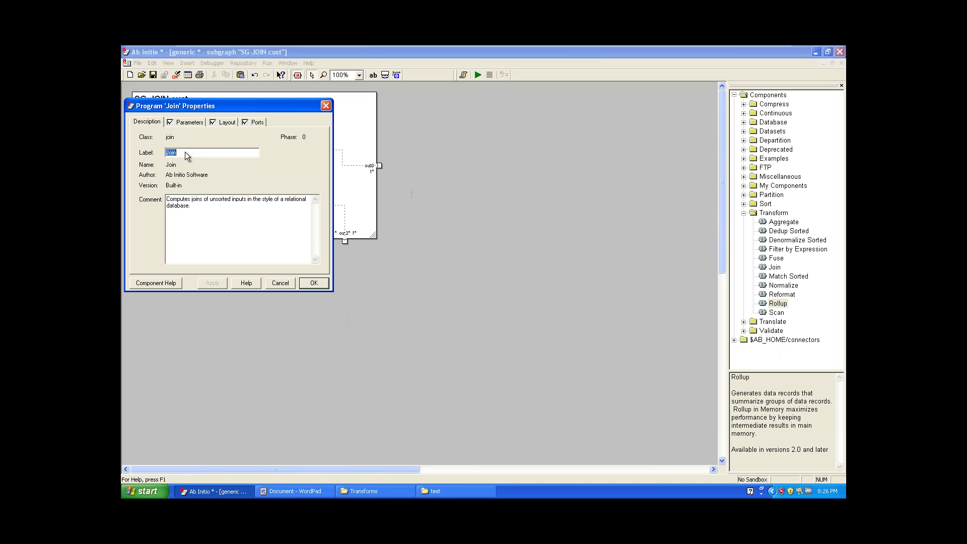
pyautogui.click(186, 123)
pyautogui.click(217, 160)
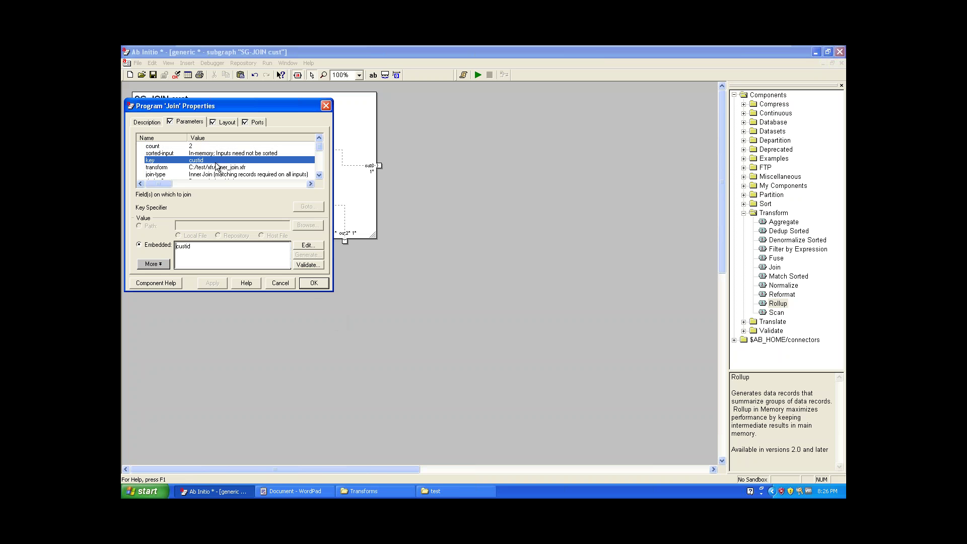
pyautogui.moveTo(191, 246); pyautogui.dragTo(143, 256)
pyautogui.press('Delete')
# Look up GROUP_KEY in the WordPad notes, return to Ab Initio, and set the Join key to $GROUP_KEY, applying the change
pyautogui.click(319, 485)
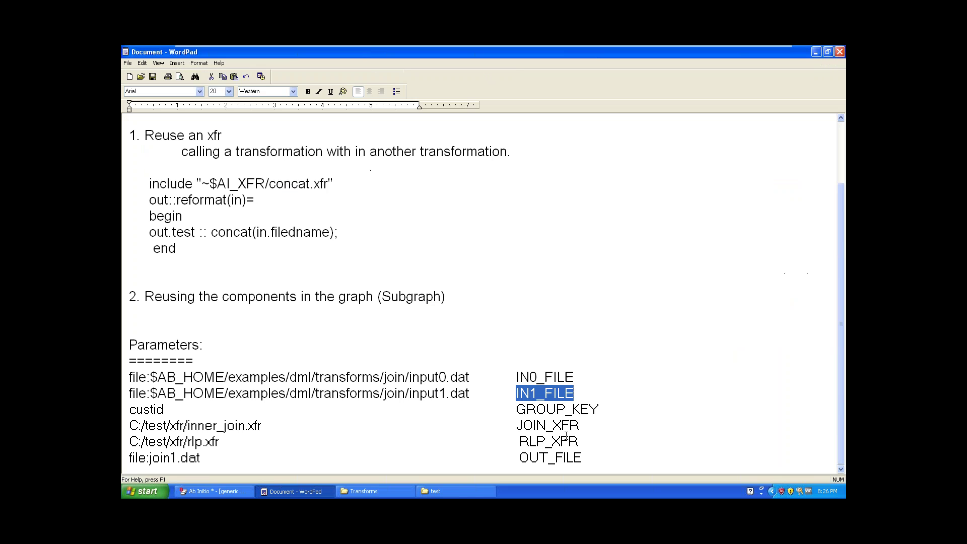
pyautogui.click(597, 409)
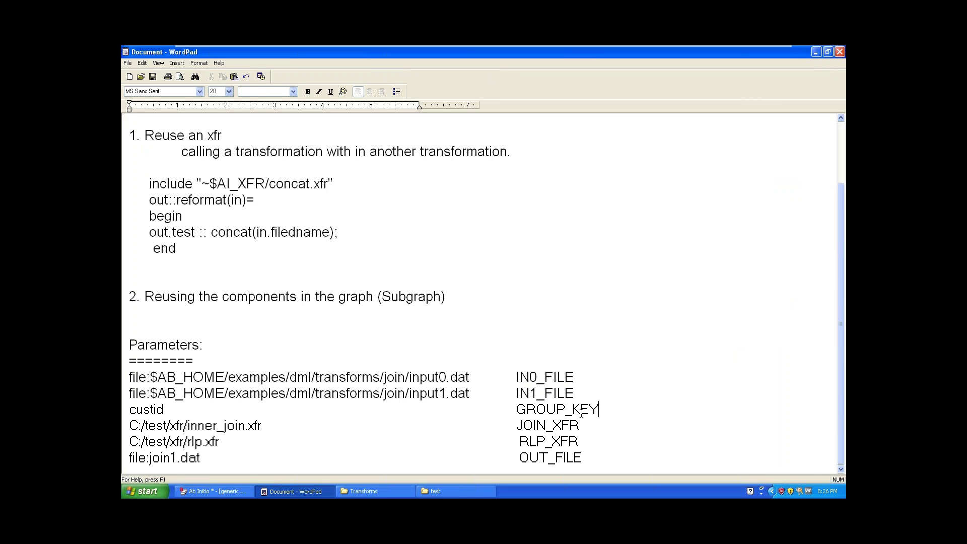
pyautogui.doubleClick(581, 409)
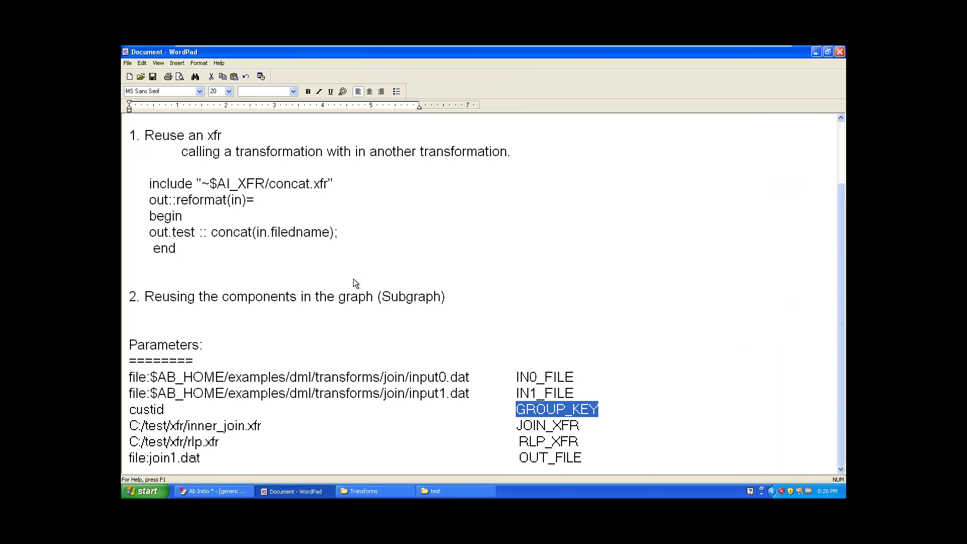
pyautogui.hotkey('alt', 'Tab')
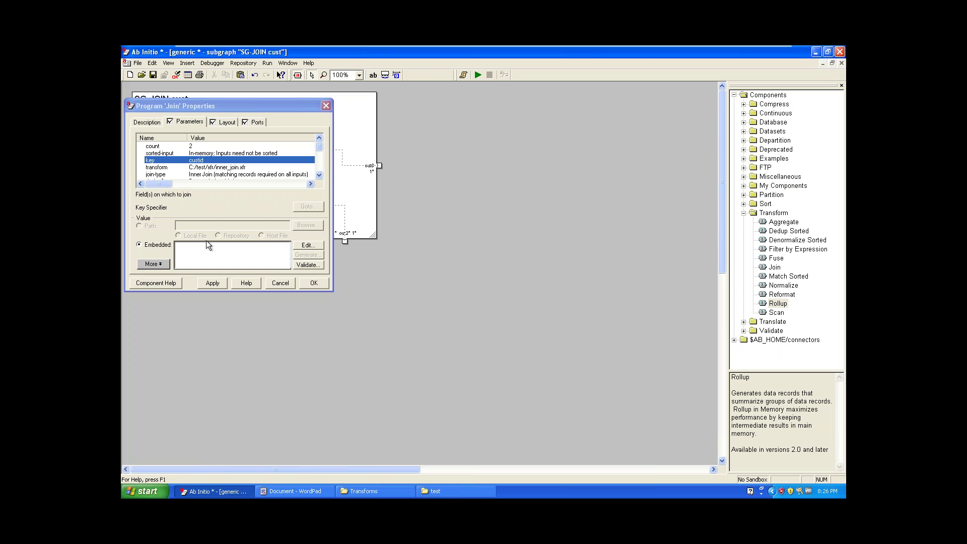
pyautogui.click(212, 166)
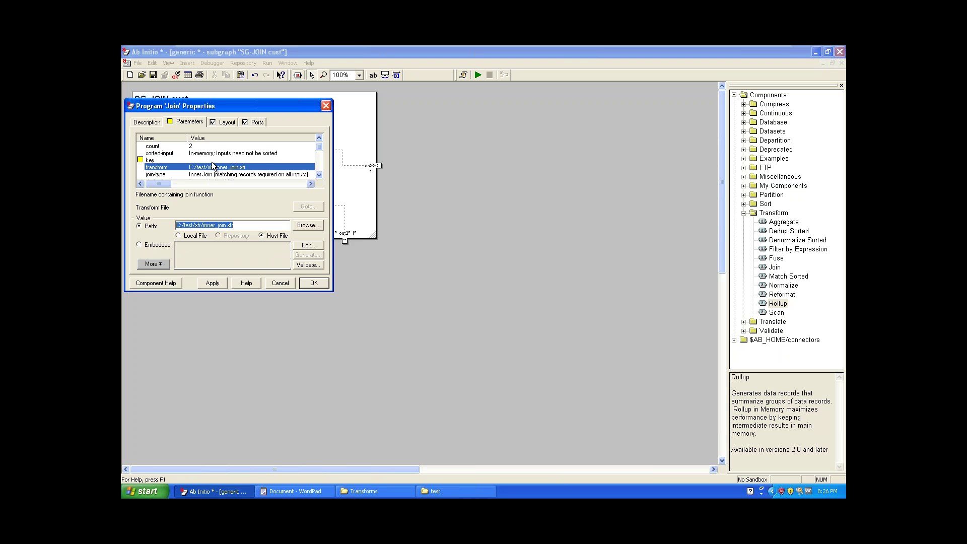
pyautogui.click(212, 160)
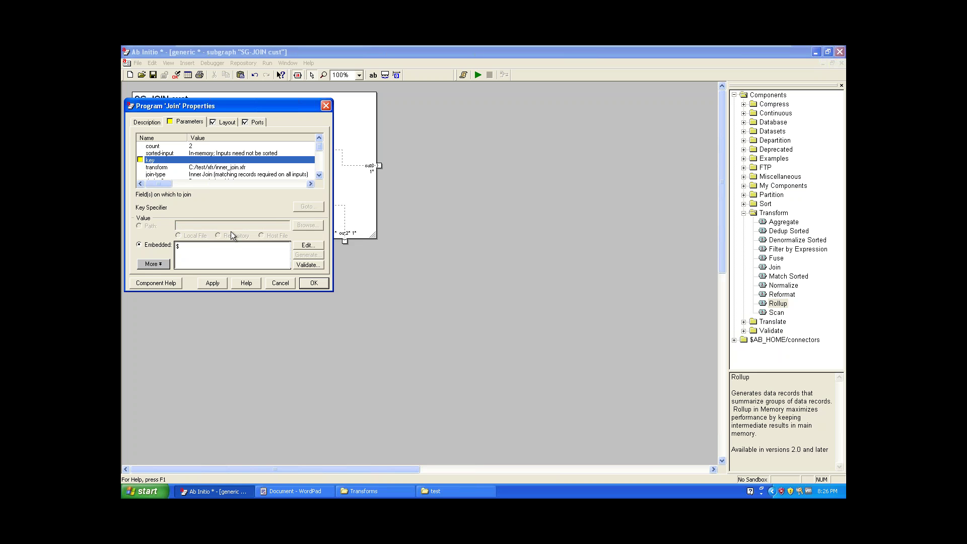
pyautogui.write('GROUP_KEY')
pyautogui.click(212, 282)
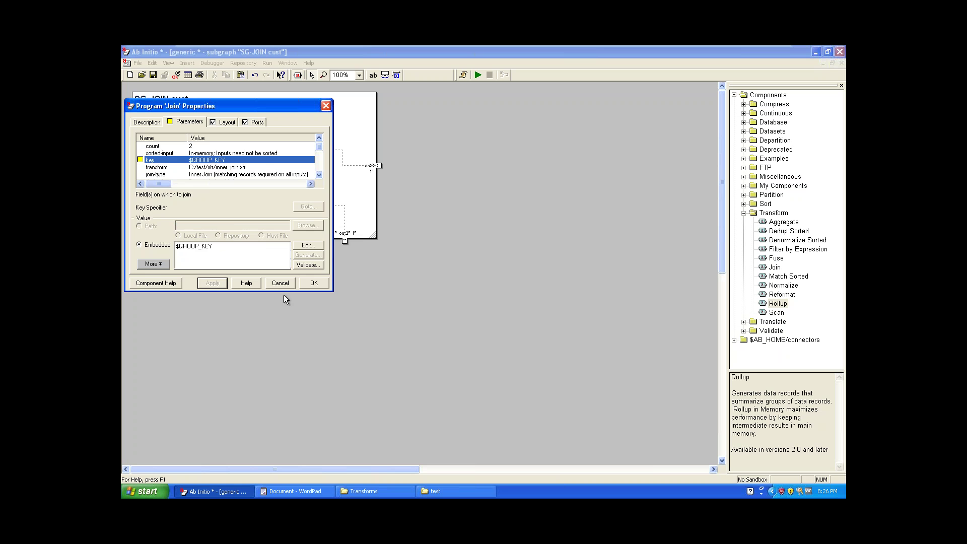
# Replace the Join transform path with $JOIN_XFR, copying the parameter name from the WordPad notes, and confirm the Join properties in Ab Initio
pyautogui.click(250, 167)
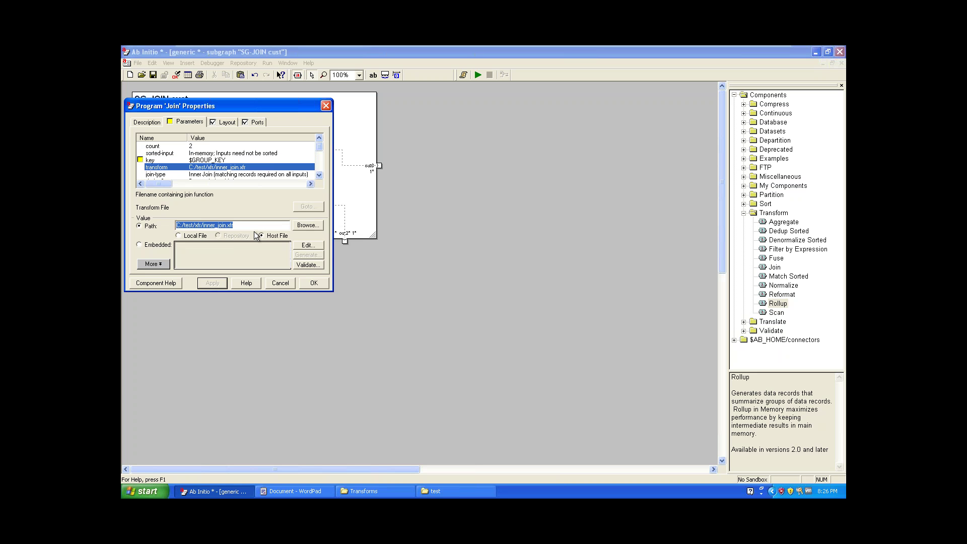
pyautogui.press('Delete')
pyautogui.write('$')
pyautogui.click(283, 488)
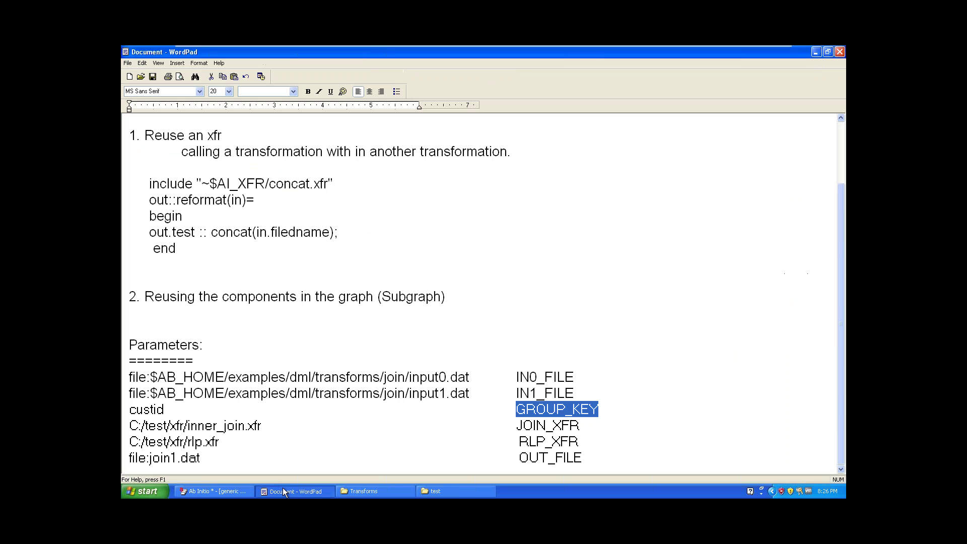
pyautogui.moveTo(580, 428); pyautogui.dragTo(519, 428)
pyautogui.hotkey('ctrl', 'c')
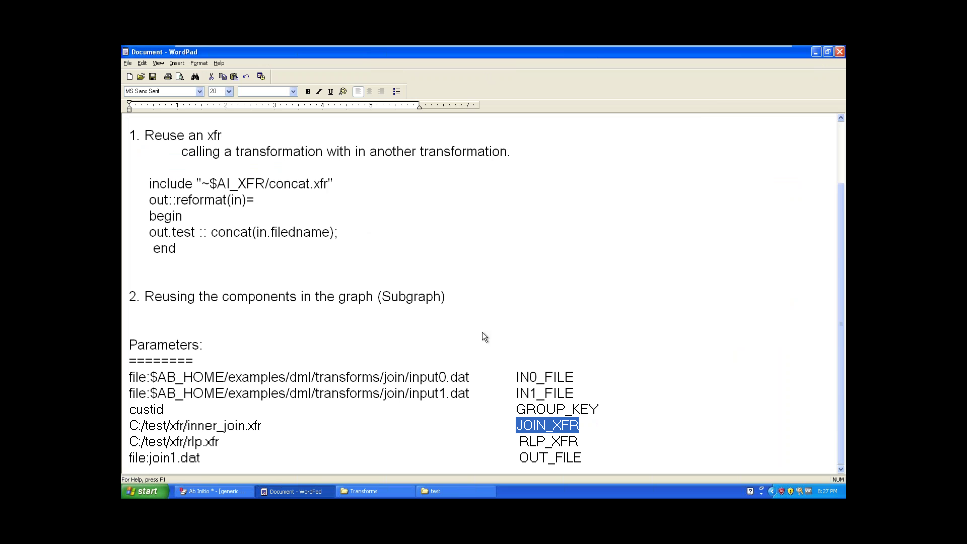
pyautogui.hotkey('alt', 'Tab')
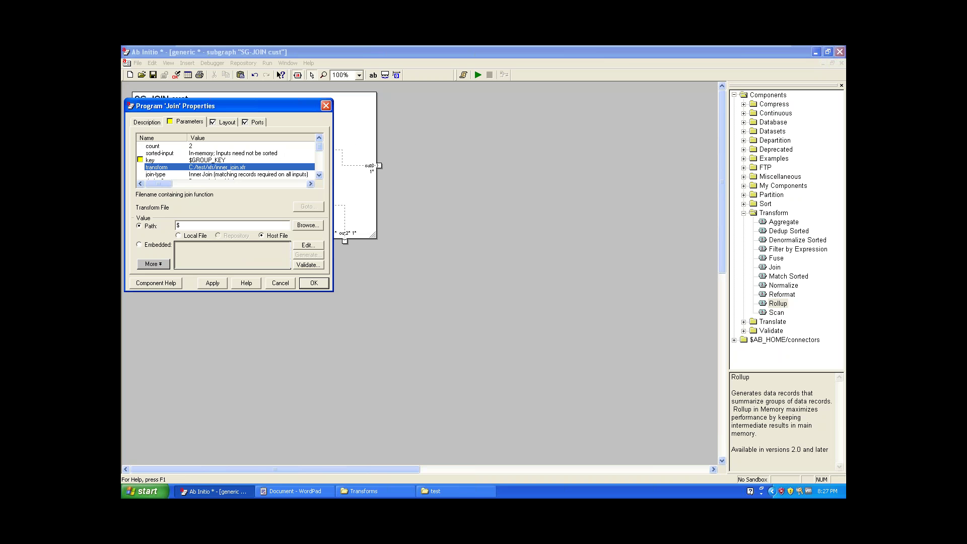
pyautogui.hotkey('ctrl', 'v')
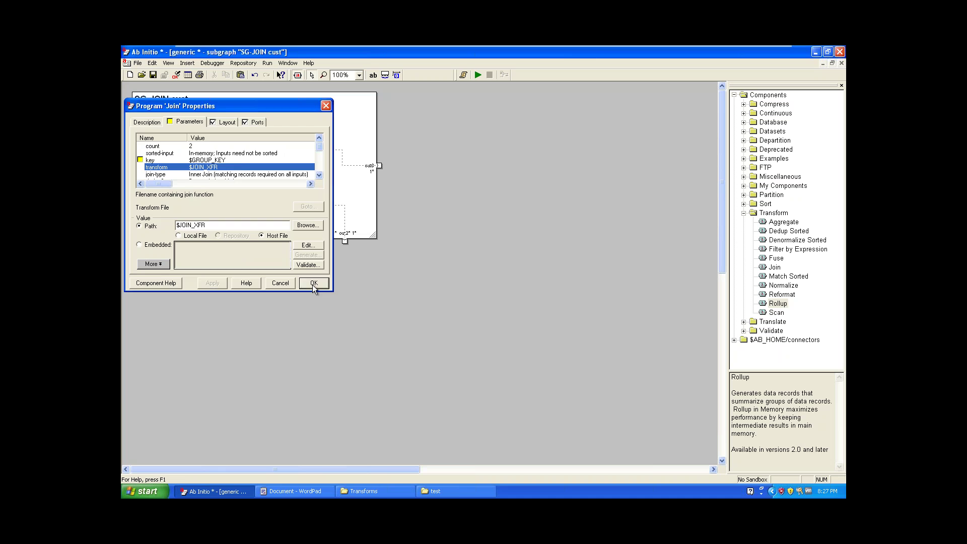
pyautogui.click(312, 283)
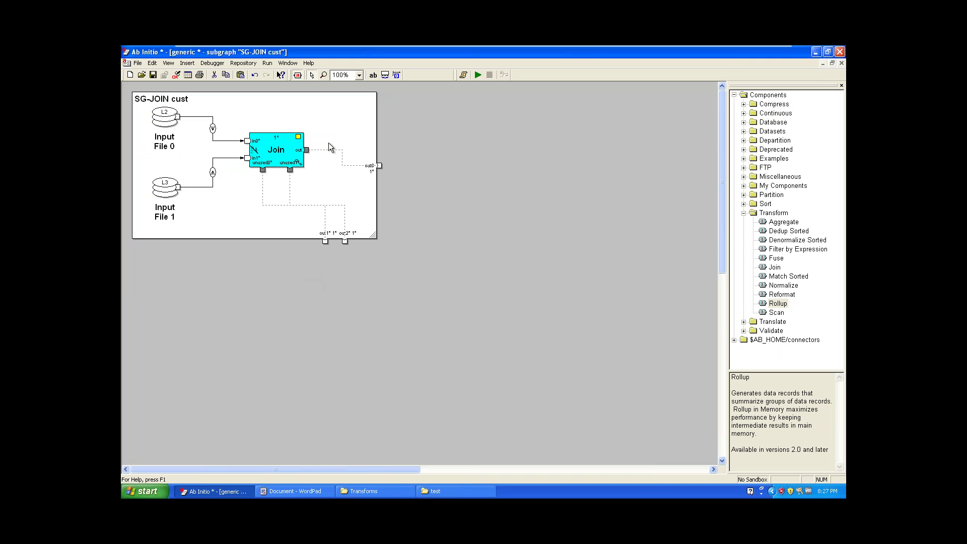
# Reopen the Join component's parameters, check the key value, and close the properties
pyautogui.doubleClick(282, 150)
pyautogui.click(201, 124)
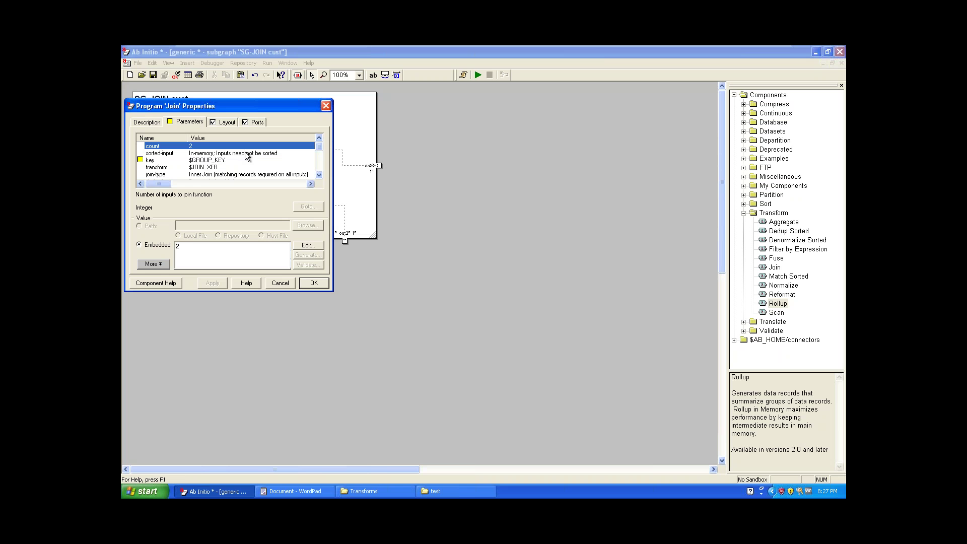
pyautogui.click(218, 160)
pyautogui.click(216, 250)
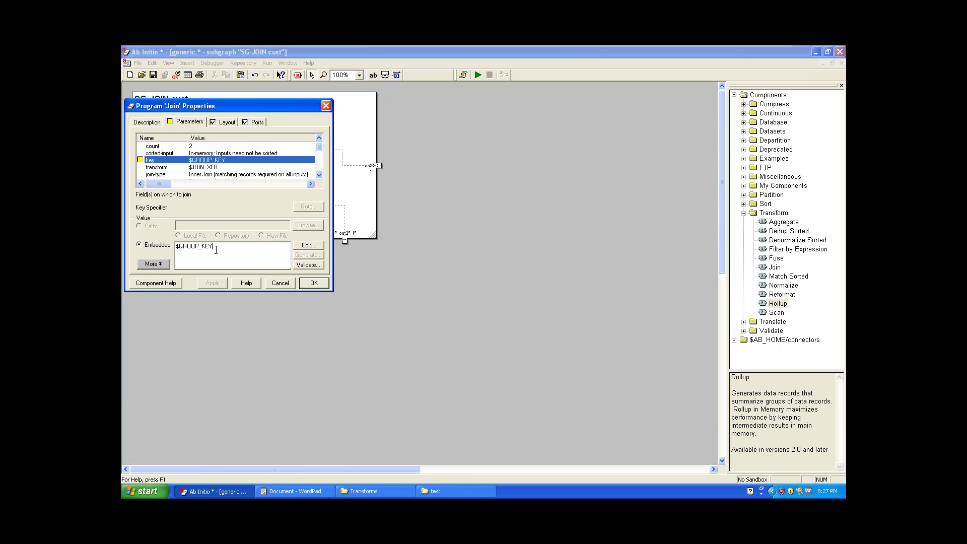
pyautogui.click(315, 284)
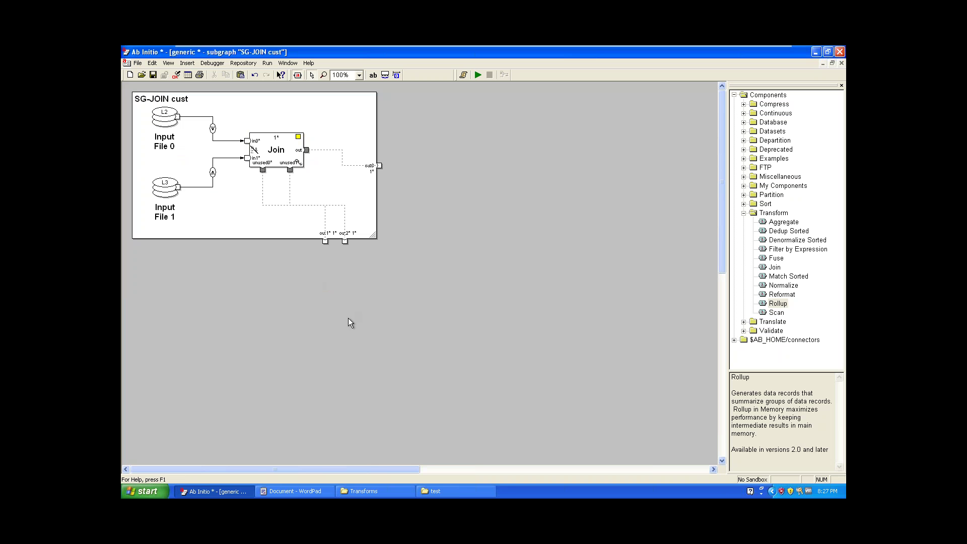
# Leave the SG-JOIN cust subgraph for the main graph and open the parameters of the Rollup component
pyautogui.click(841, 62)
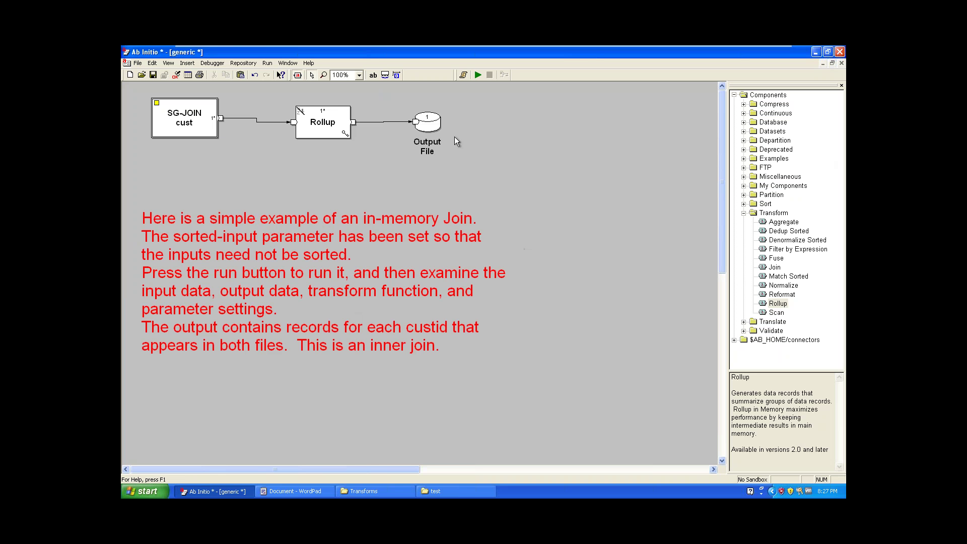
pyautogui.moveTo(454, 137); pyautogui.dragTo(406, 158)
pyautogui.click(333, 130)
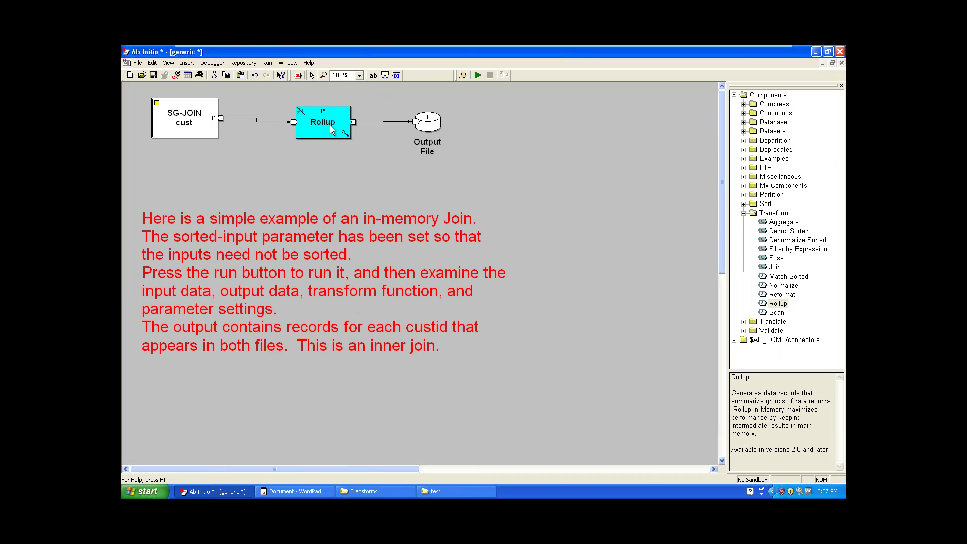
pyautogui.doubleClick(333, 130)
pyautogui.click(187, 121)
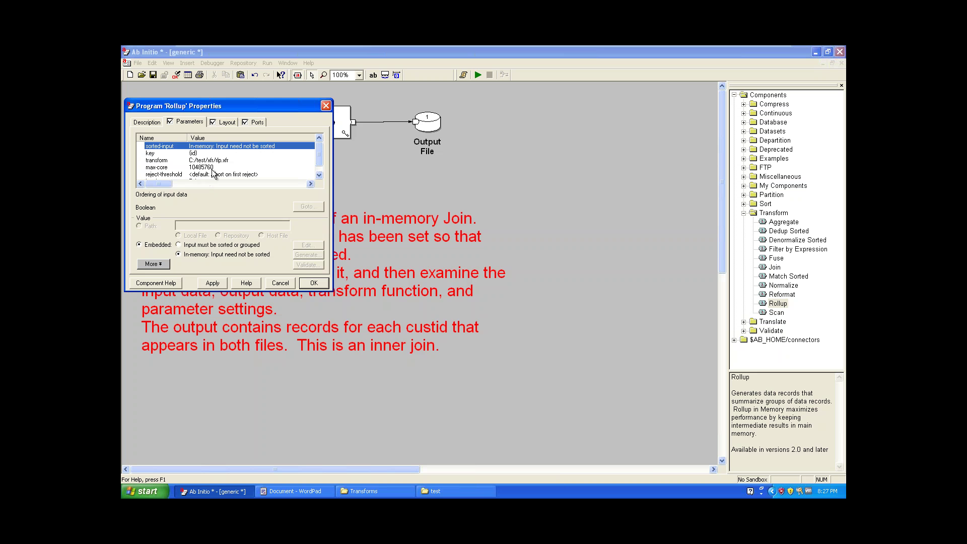
# Set the Rollup transform path to $RLP_XFR and confirm the properties
pyautogui.click(203, 153)
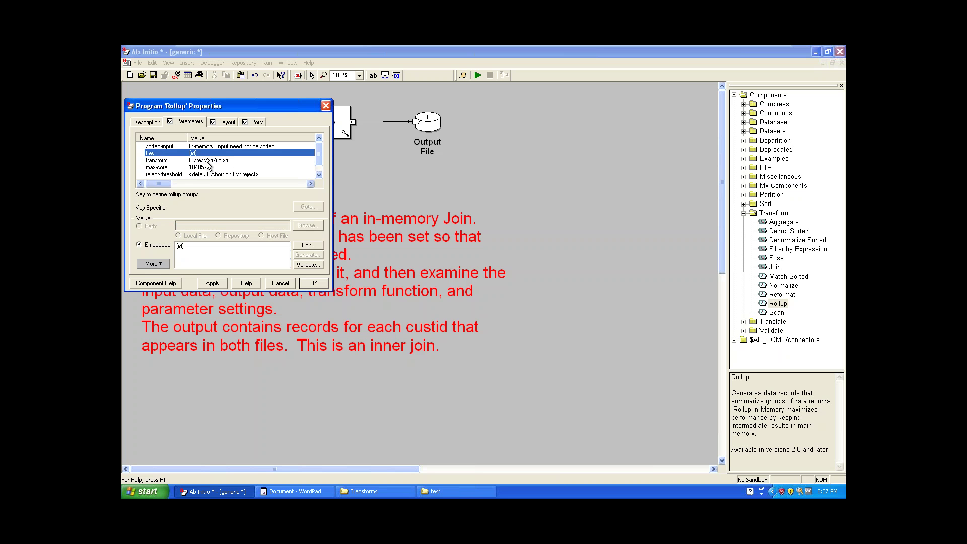
pyautogui.click(206, 161)
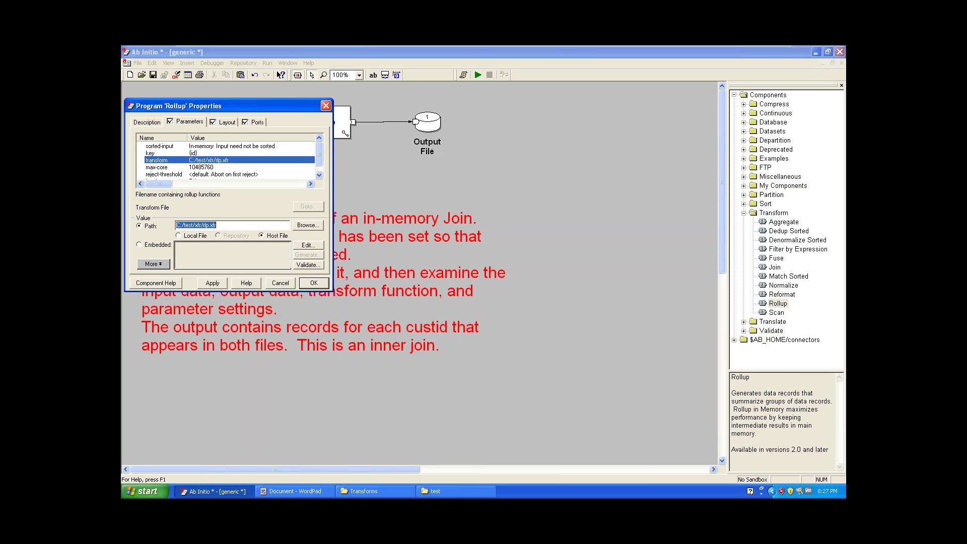
pyautogui.write('$')
pyautogui.press('capslock')
pyautogui.write('RLP_XFR')
pyautogui.click(317, 284)
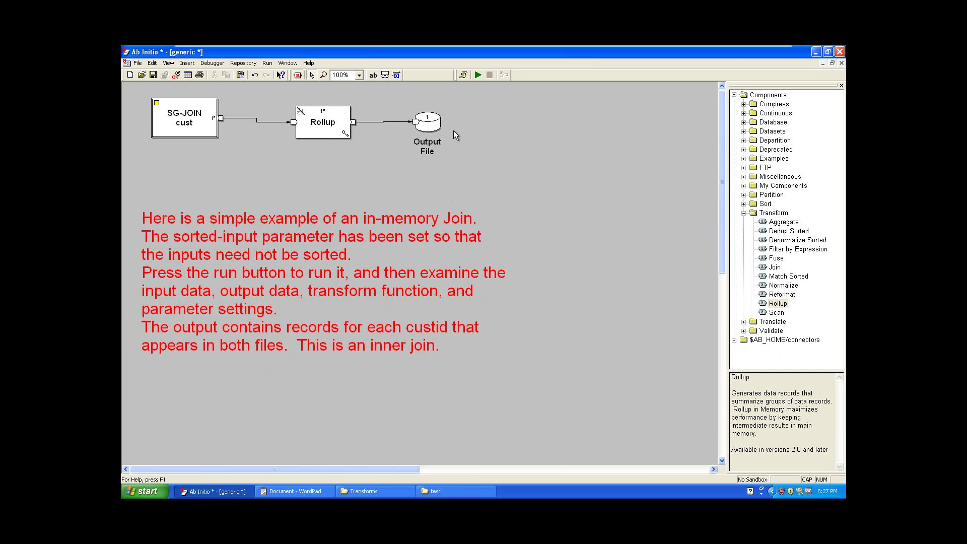
# Set the URL of the Output File to $OUT_FILE, check the name against the WordPad notes, and confirm its properties
pyautogui.doubleClick(428, 126)
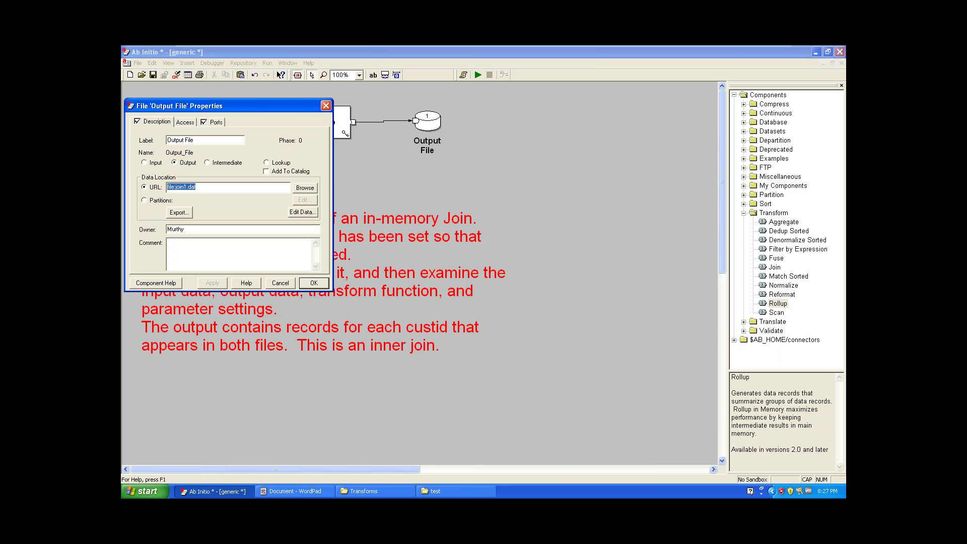
pyautogui.write('$OUT_FILE')
pyautogui.click(303, 490)
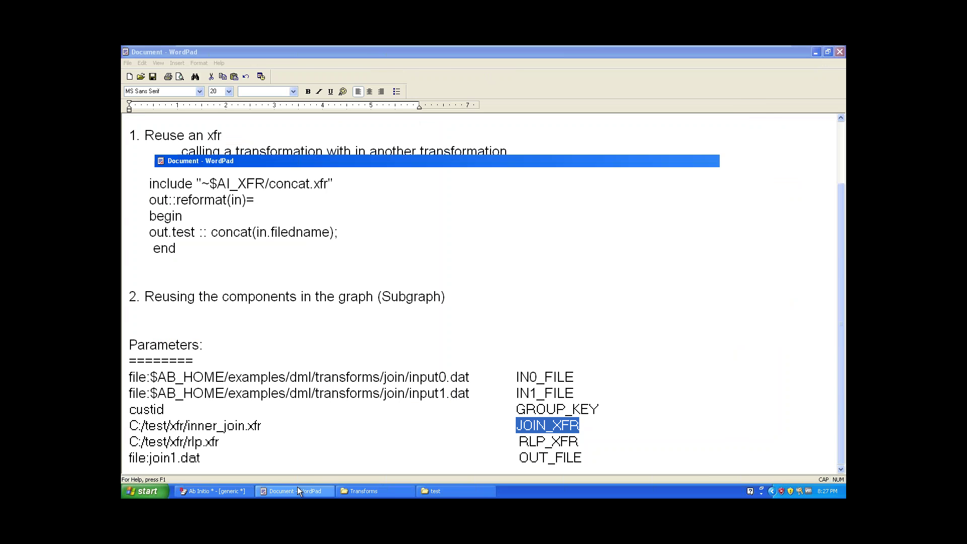
pyautogui.click(297, 486)
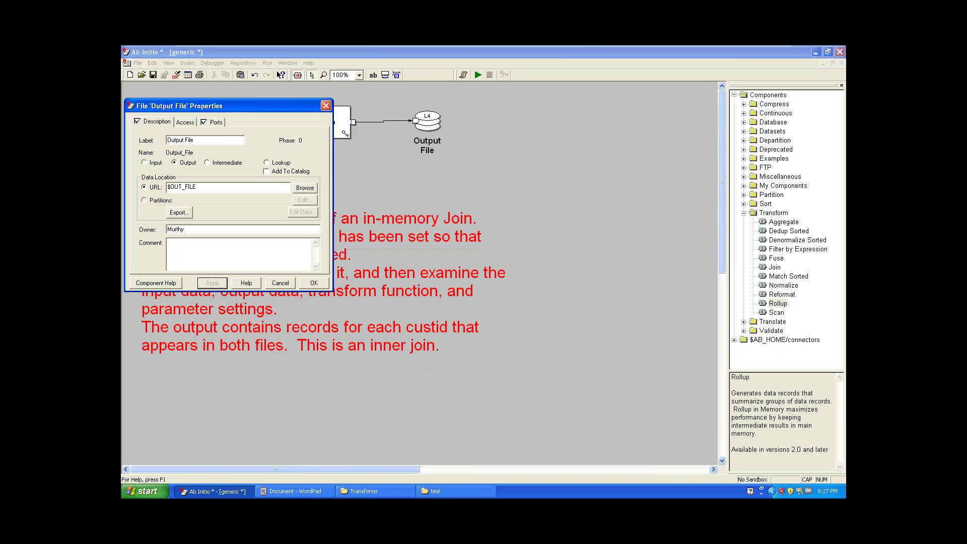
pyautogui.click(313, 283)
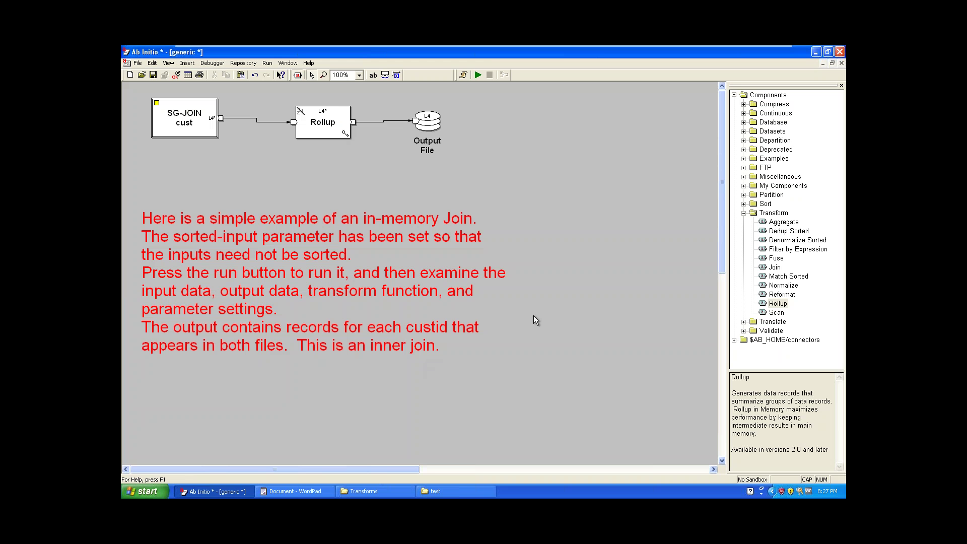
# Run the graph, look at the value it requests for GROUP_KEY, and close the test parameters without entering one
pyautogui.click(478, 75)
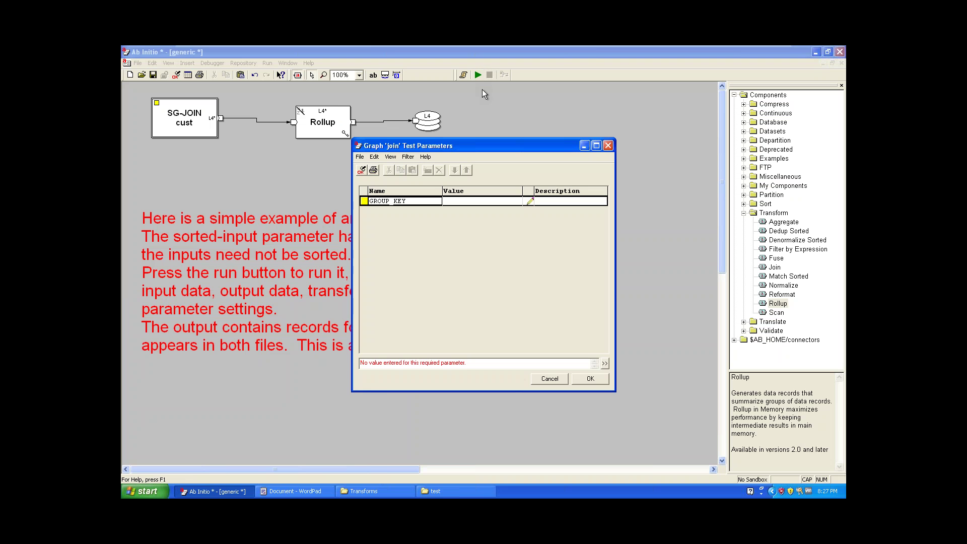
pyautogui.click(372, 201)
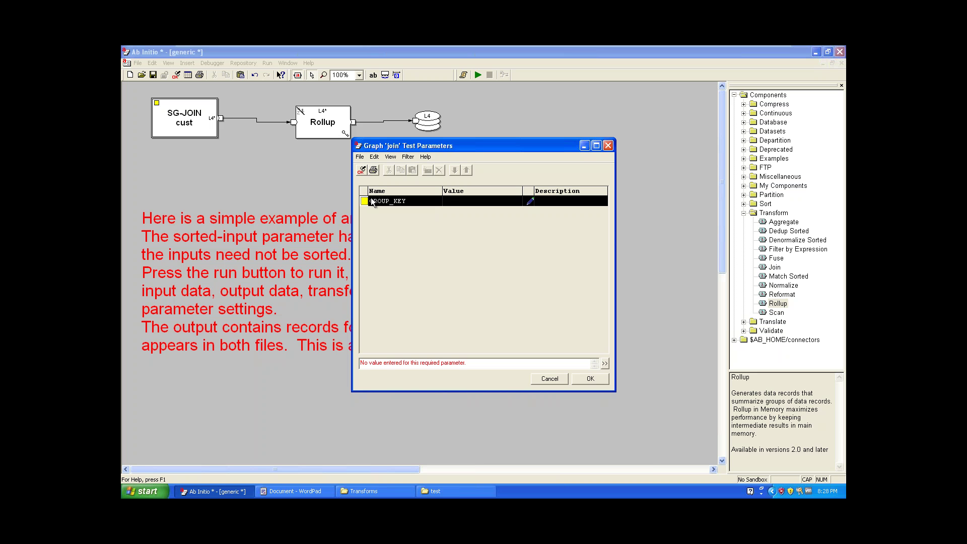
pyautogui.click(479, 201)
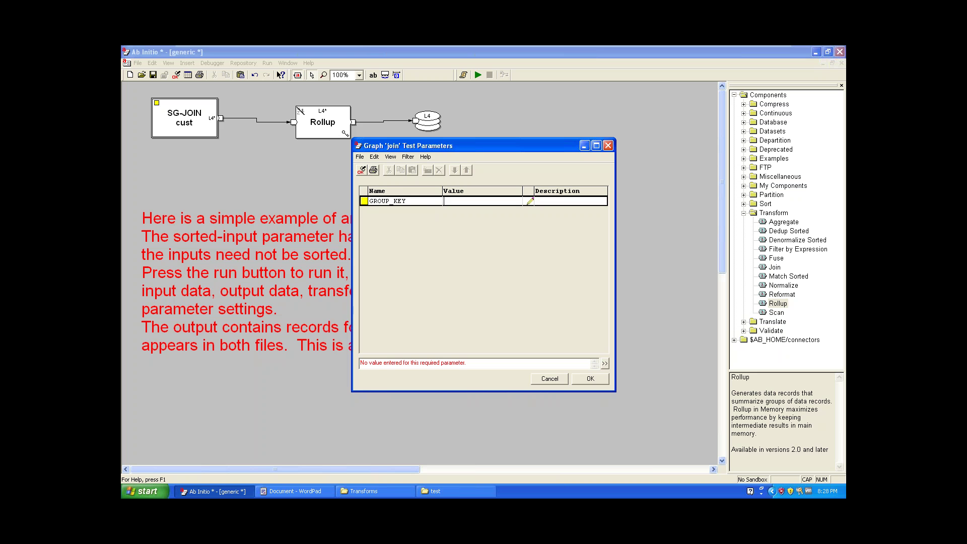
pyautogui.click(609, 146)
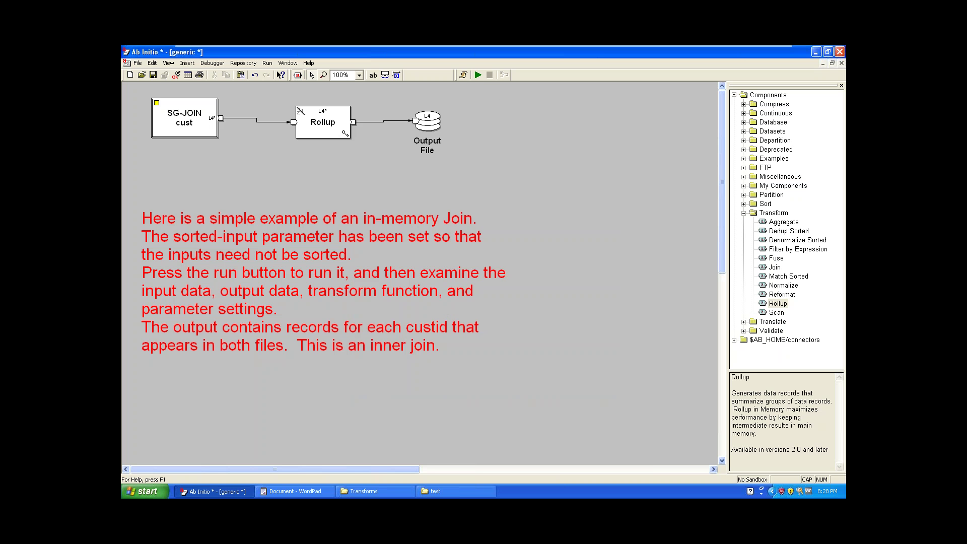
# Open the parameters editor of the join graph
pyautogui.click(152, 63)
pyautogui.click(174, 168)
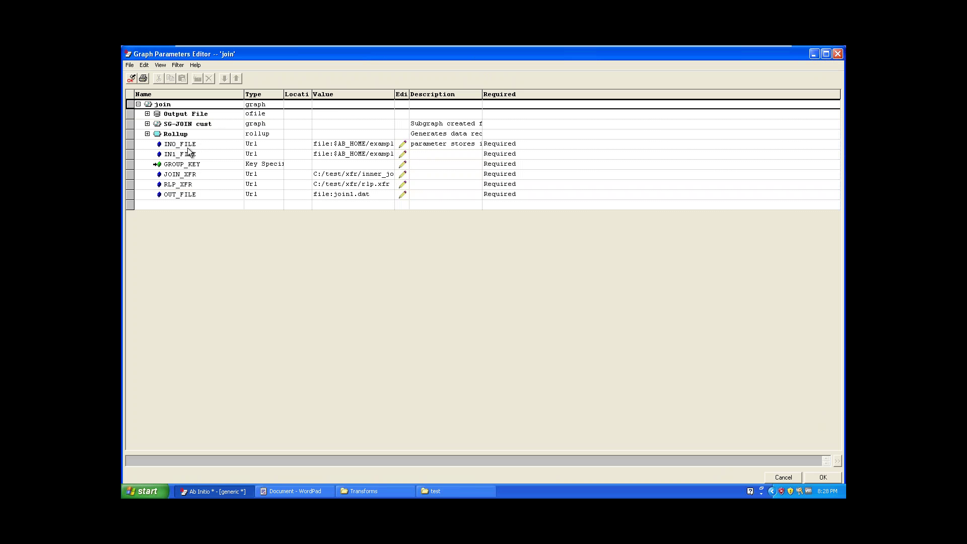
pyautogui.moveTo(736, 65)
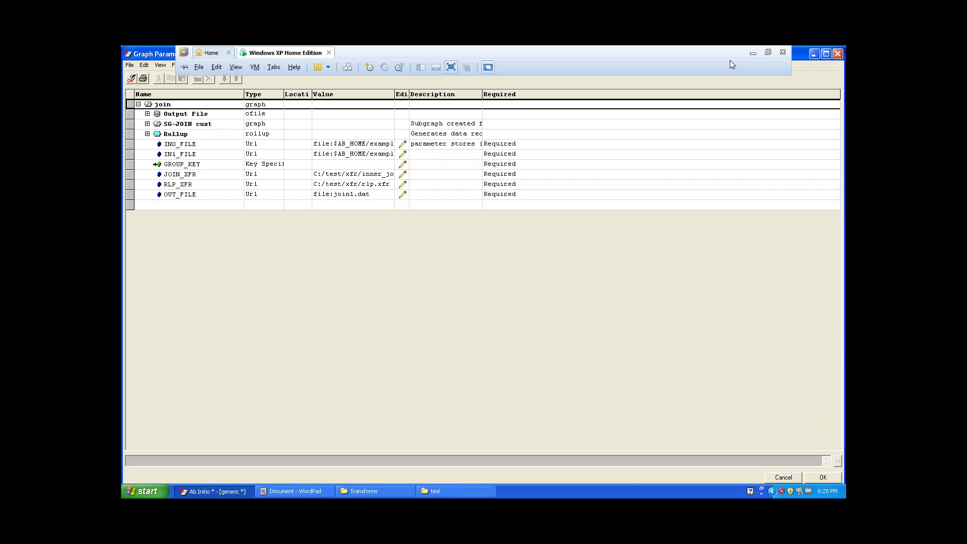
pyautogui.click(750, 55)
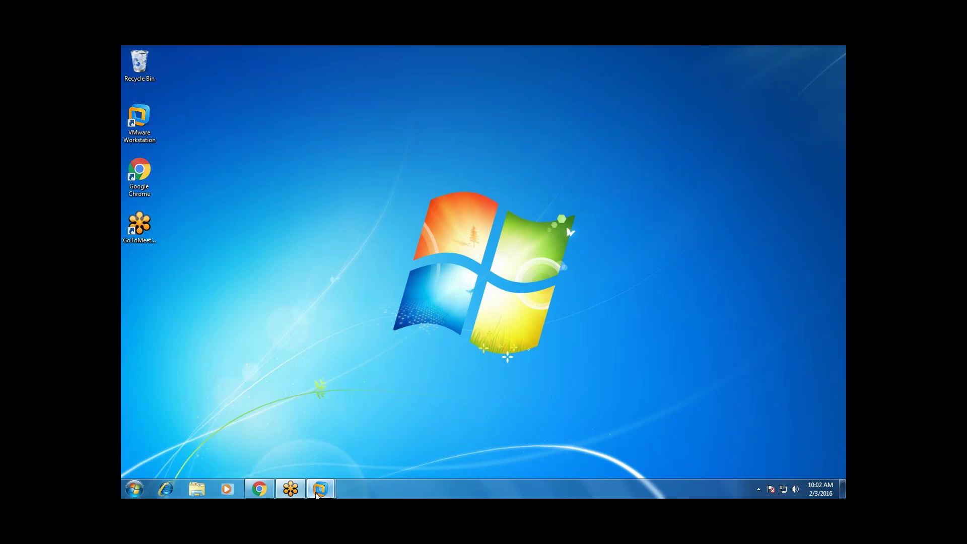
pyautogui.moveTo(321, 489)
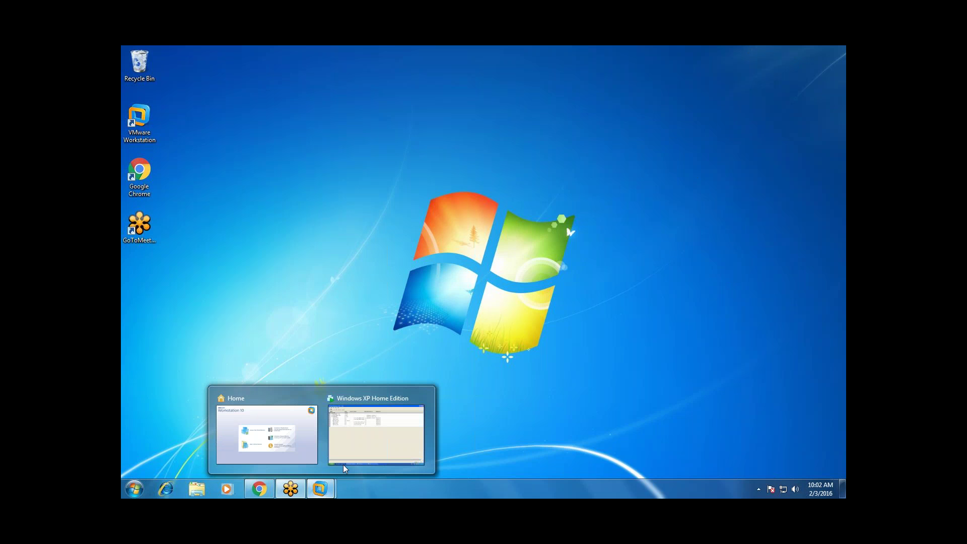
pyautogui.click(343, 465)
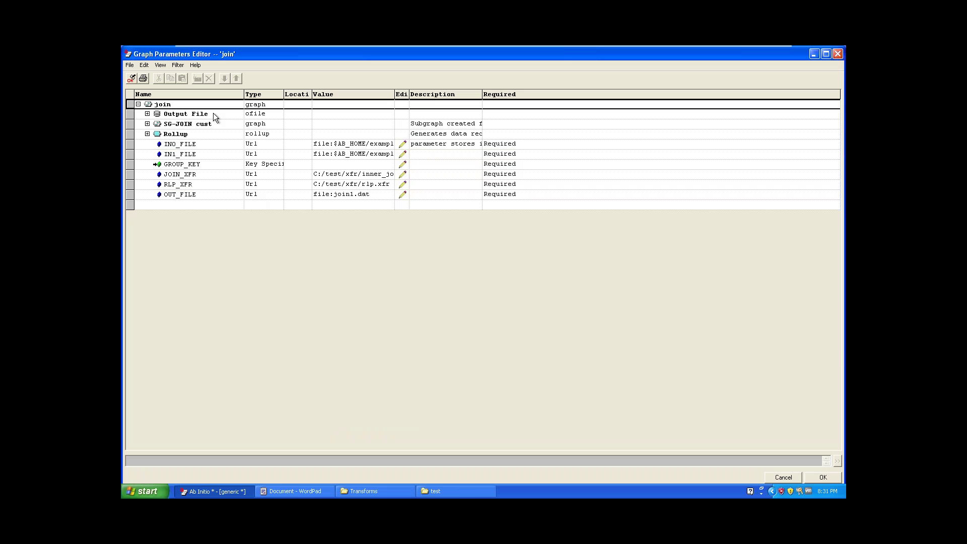
# Change the scope of the IN0_FILE graph parameter to Formal in its details
pyautogui.rightClick(165, 147)
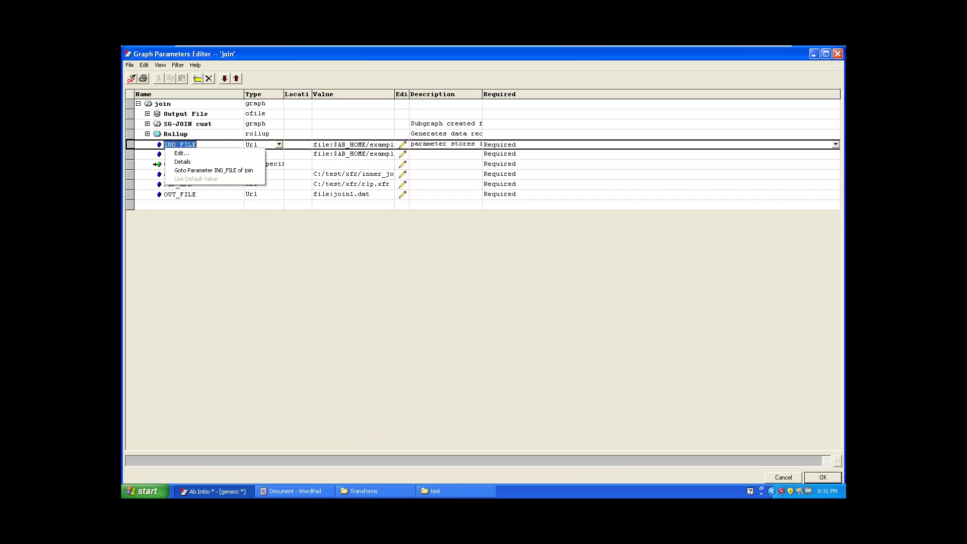
pyautogui.click(181, 162)
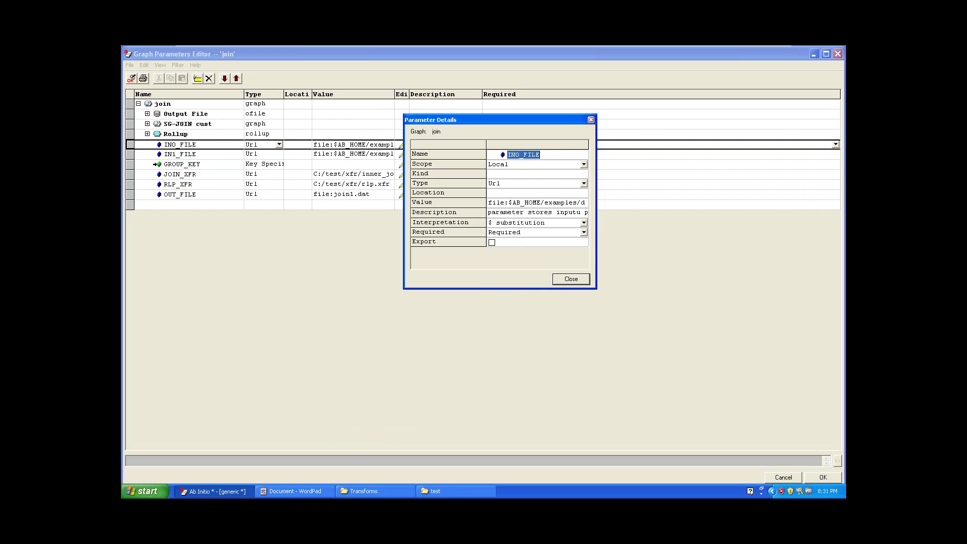
pyautogui.click(498, 164)
pyautogui.click(583, 164)
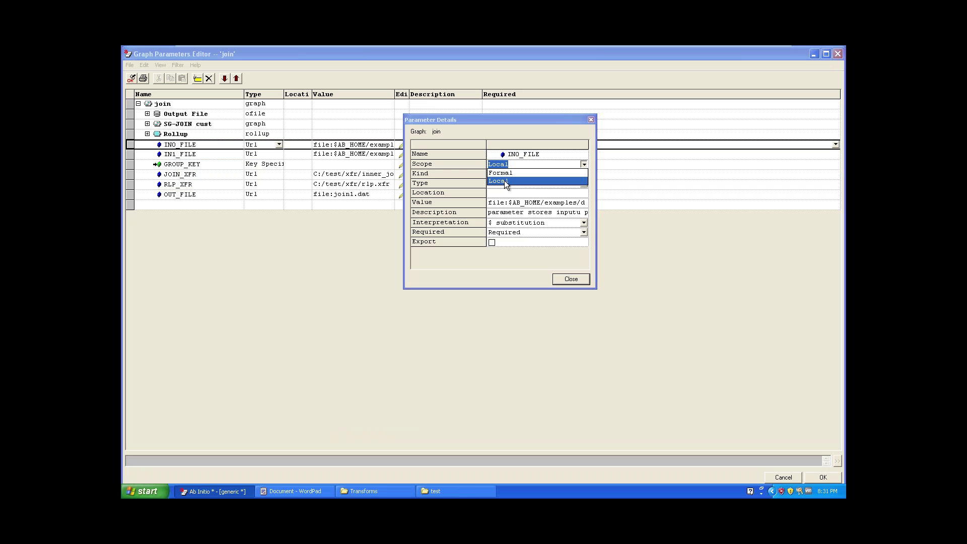
pyautogui.click(504, 181)
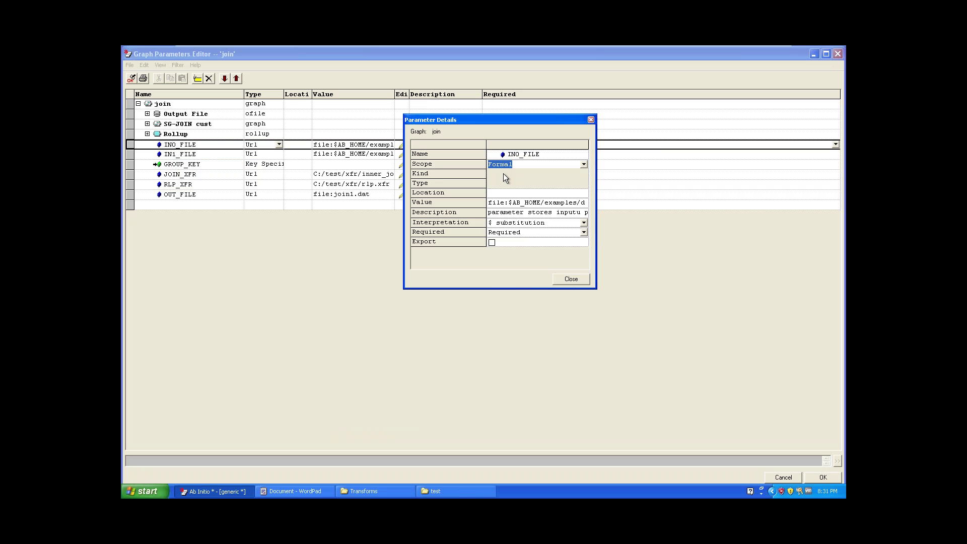
pyautogui.click(571, 279)
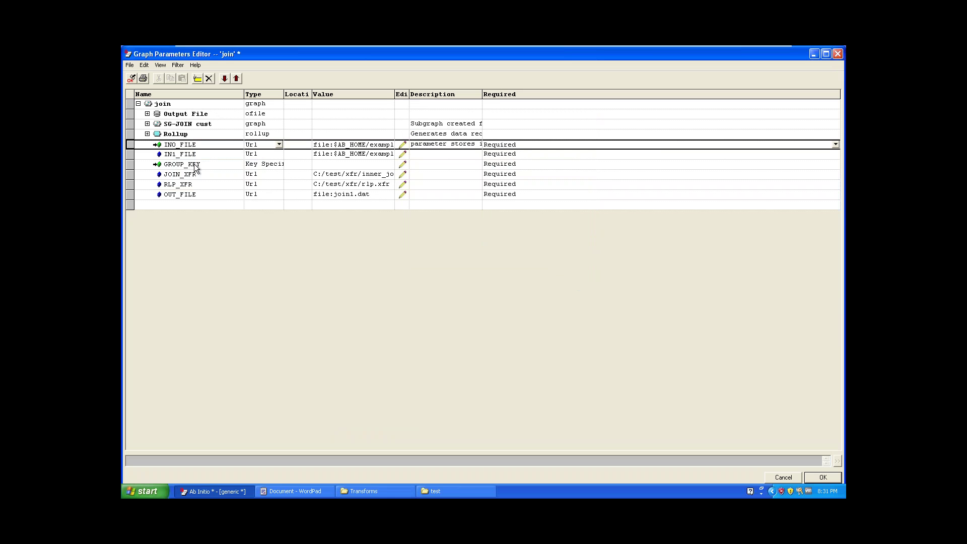
# Change the scope of the IN1_FILE graph parameter to Formal in its details
pyautogui.press('Down')
pyautogui.rightClick(188, 156)
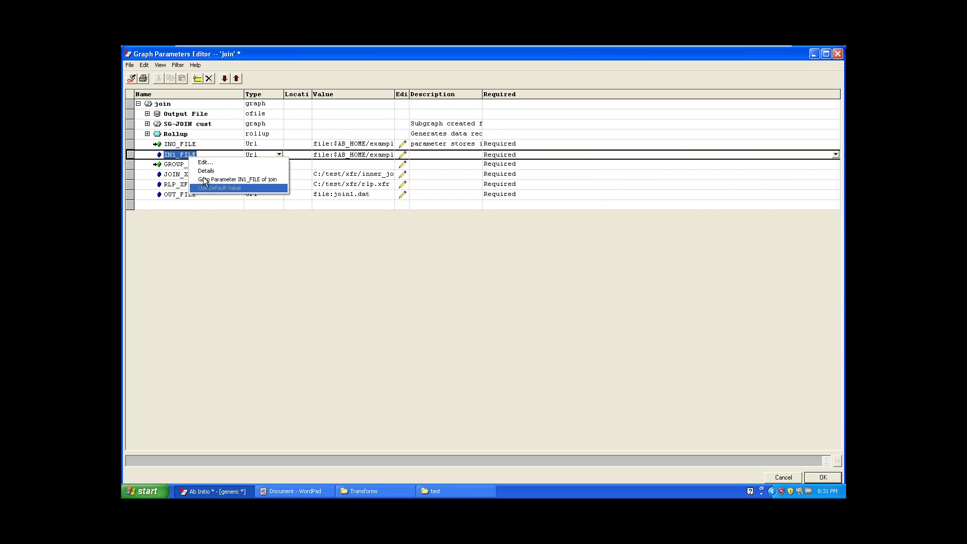
pyautogui.click(204, 171)
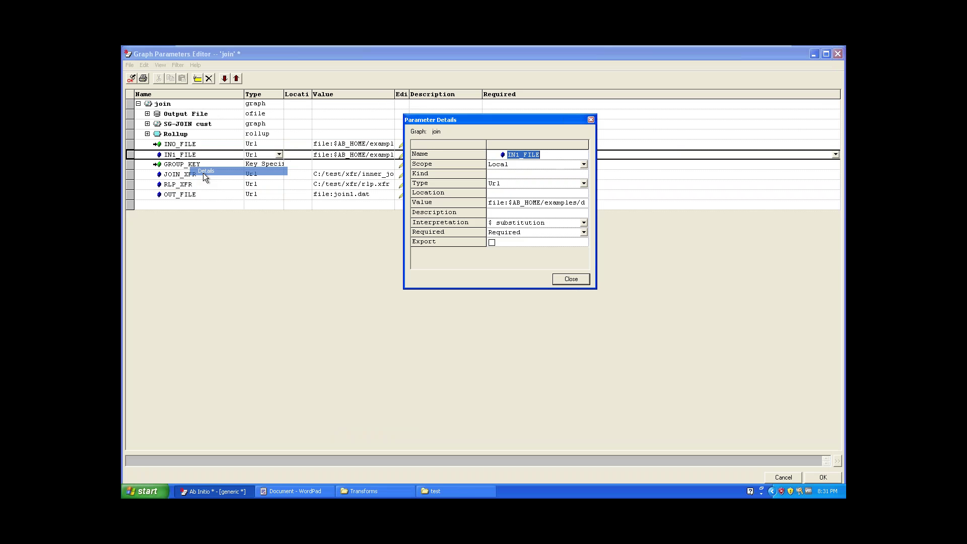
pyautogui.click(545, 165)
pyautogui.click(584, 165)
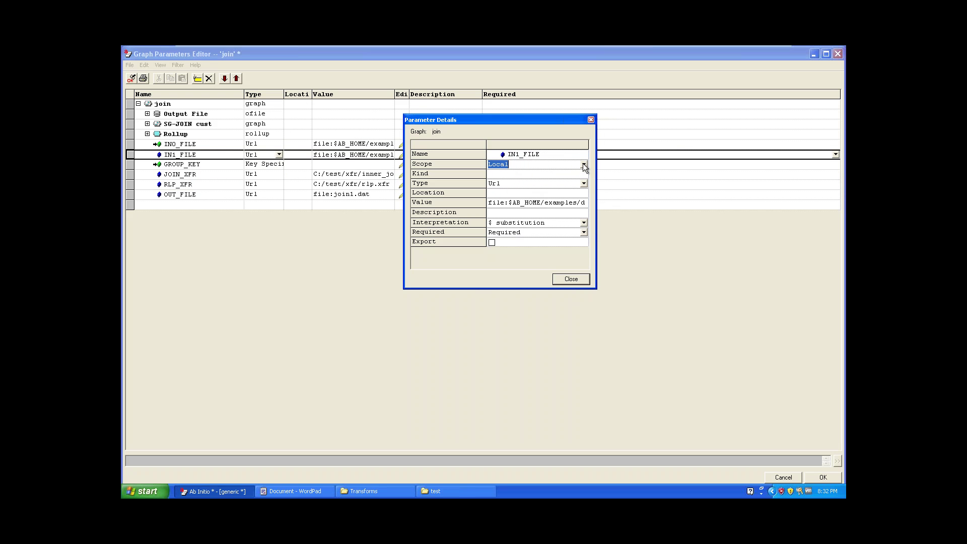
pyautogui.click(501, 177)
pyautogui.click(572, 278)
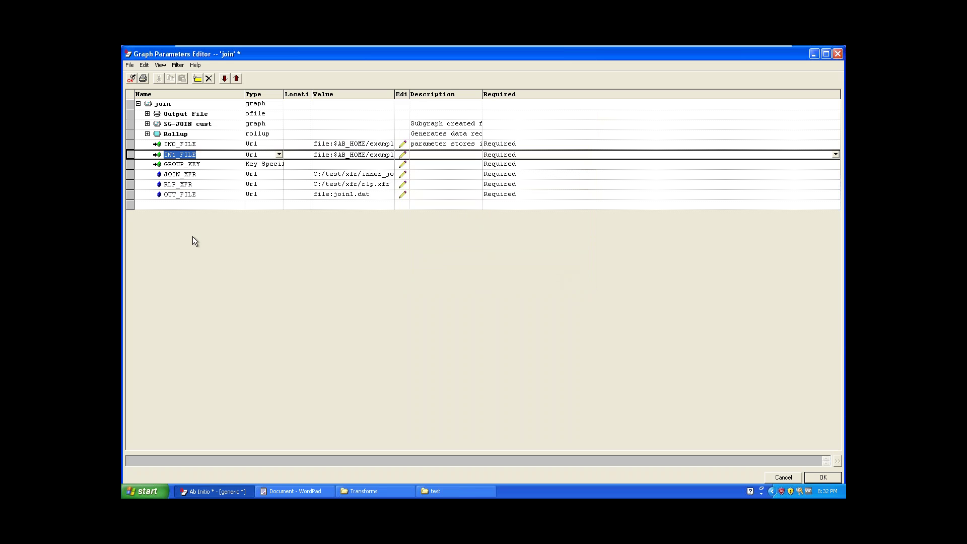
# Set the JOIN_XFR graph parameter's scope to Formal and close its details
pyautogui.click(186, 176)
pyautogui.rightClick(186, 176)
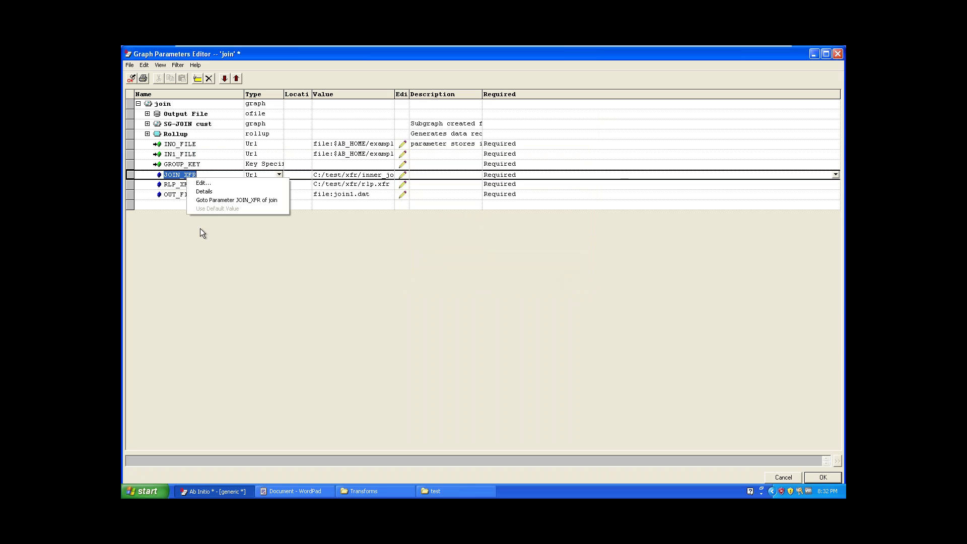
pyautogui.click(211, 192)
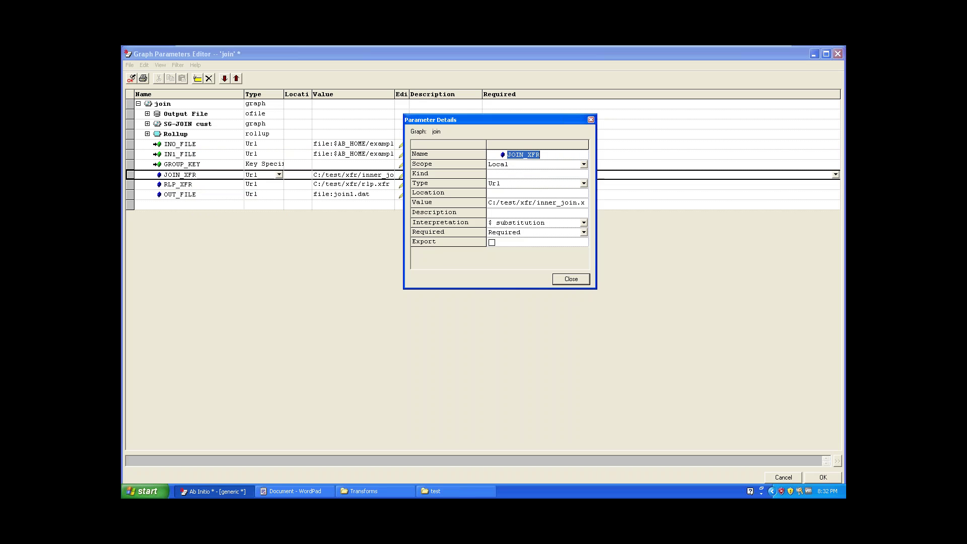
pyautogui.click(582, 165)
pyautogui.click(583, 165)
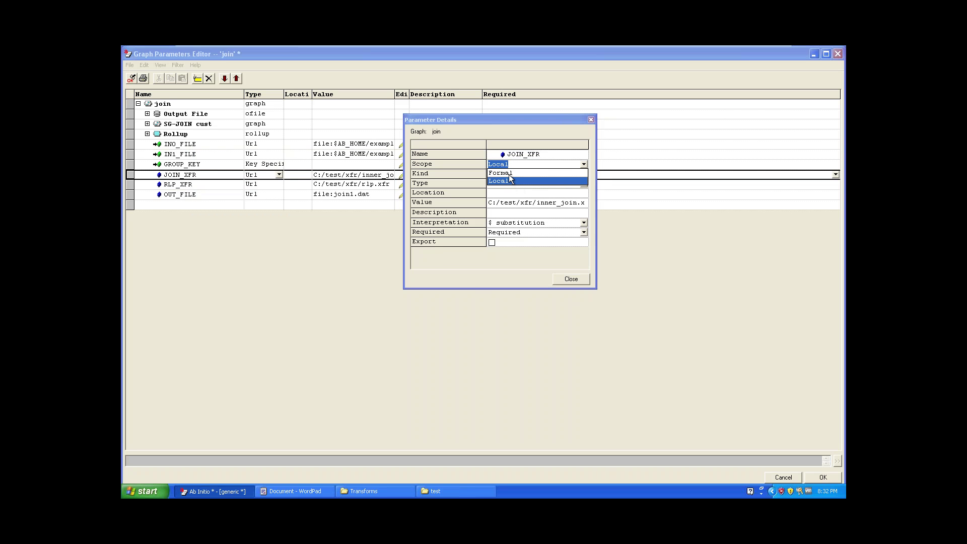
pyautogui.click(503, 172)
pyautogui.click(571, 279)
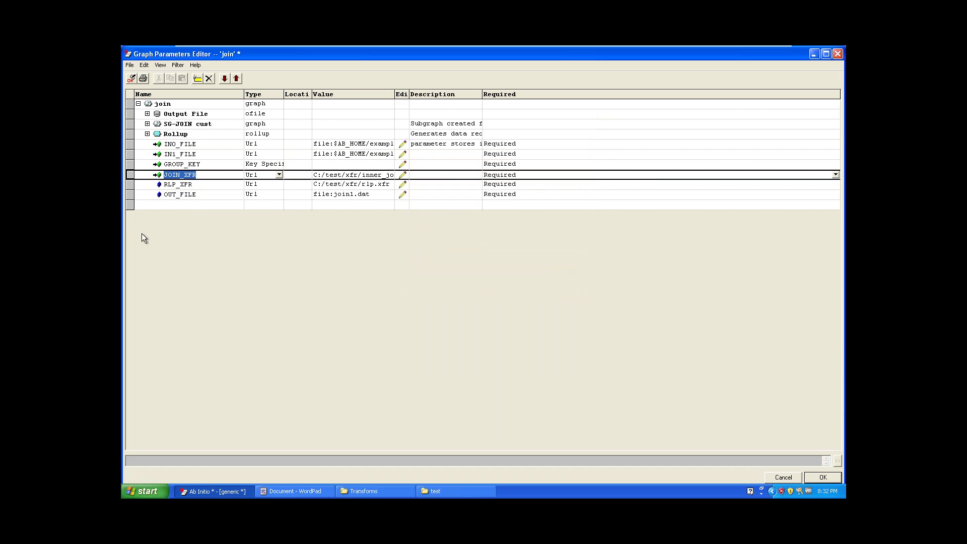
# Set the RLP_XFR graph parameter's scope to Formal and close its details
pyautogui.rightClick(181, 185)
pyautogui.click(196, 199)
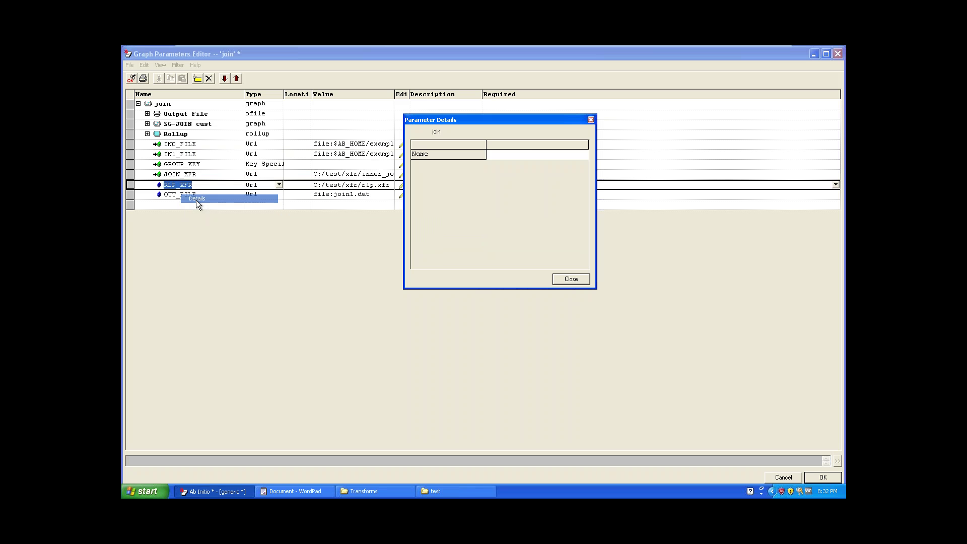
pyautogui.click(582, 164)
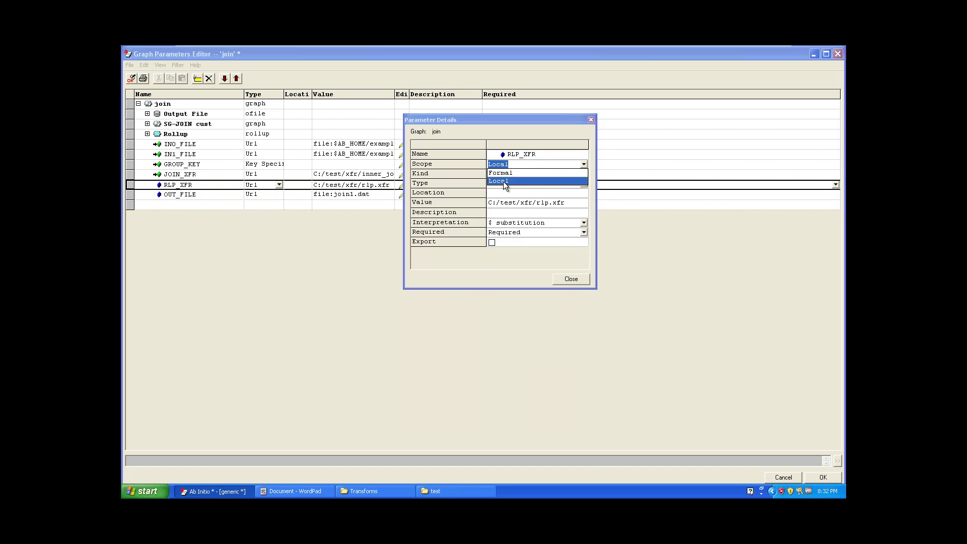
pyautogui.click(504, 172)
pyautogui.click(571, 279)
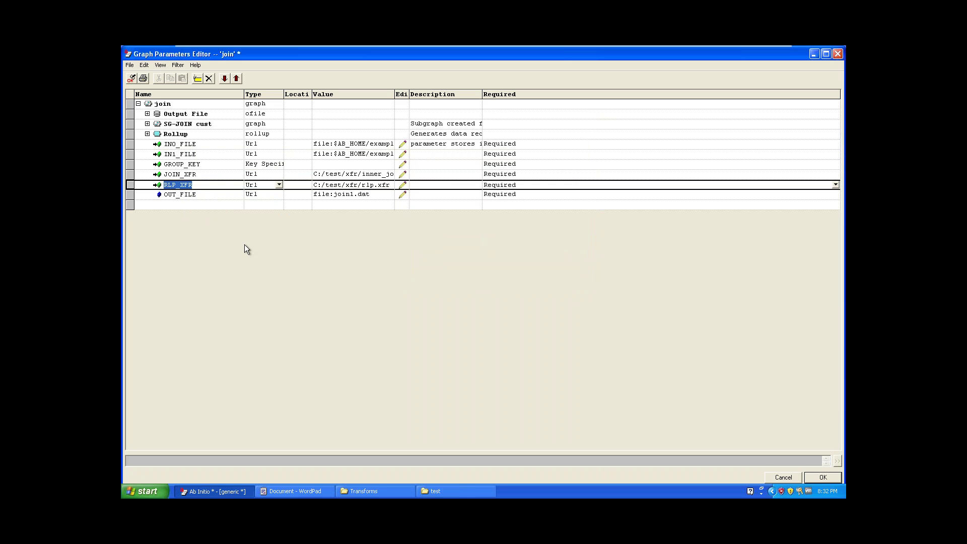
# Set the scope of the OUT_FILE graph parameter to Formal, then close the graph parameters editor and save the changes
pyautogui.press('Down')
pyautogui.rightClick(196, 195)
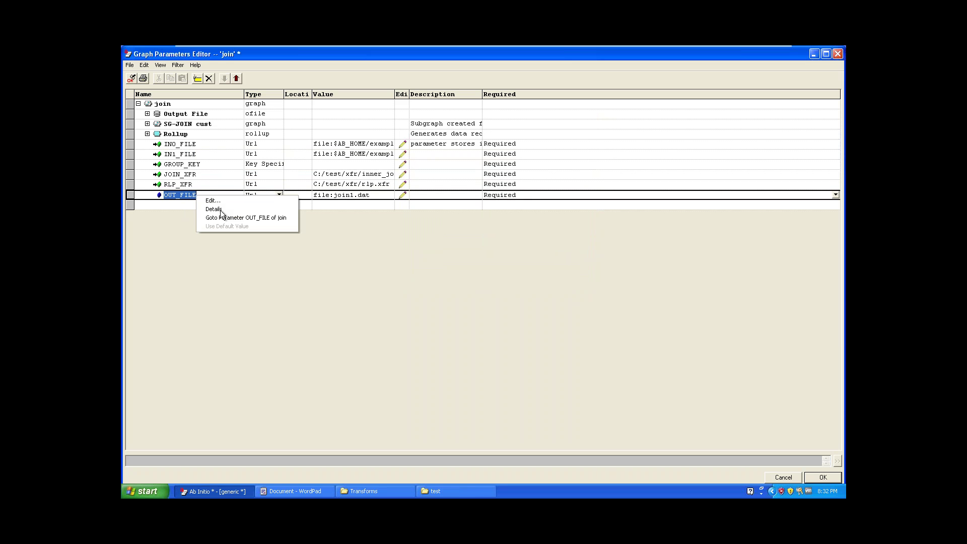
pyautogui.click(211, 210)
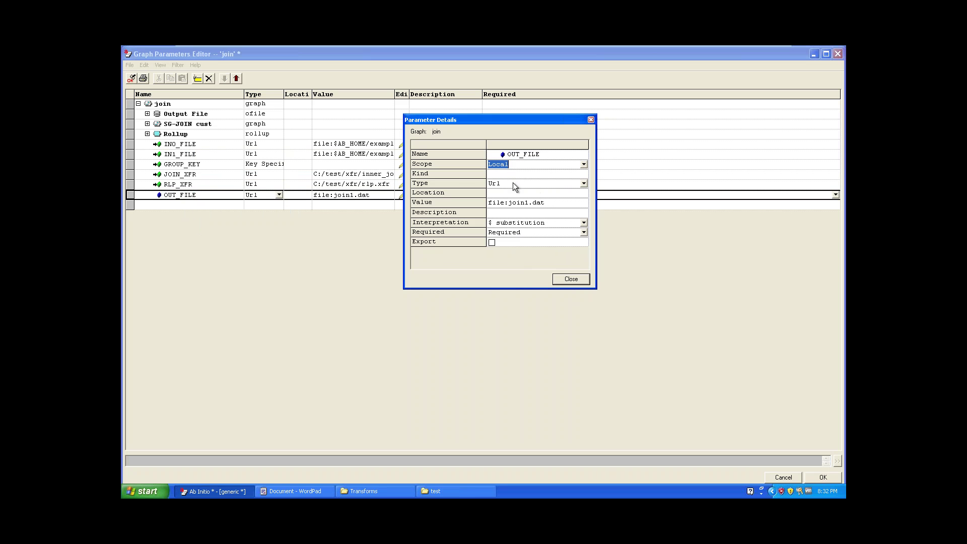
pyautogui.click(524, 164)
pyautogui.click(504, 173)
pyautogui.click(570, 279)
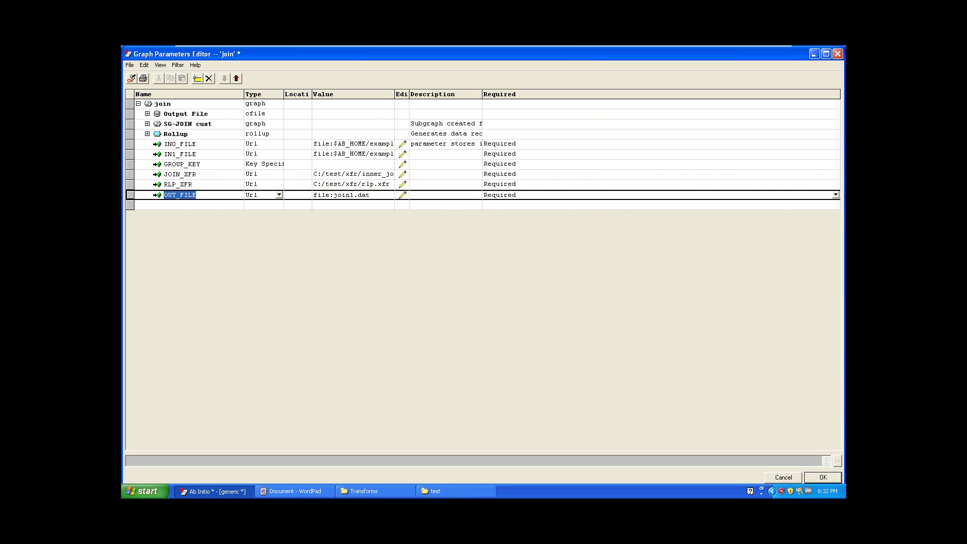
pyautogui.click(837, 53)
pyautogui.click(443, 285)
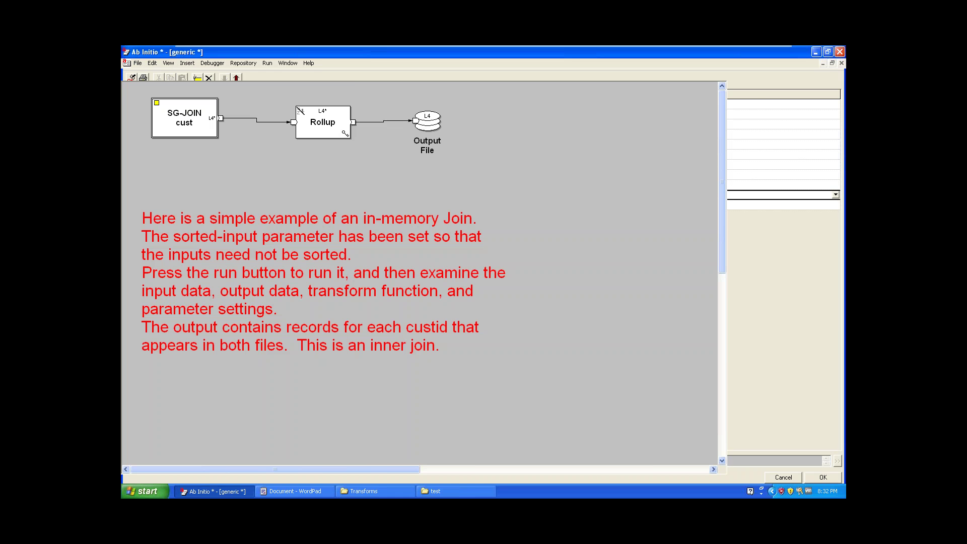
# Run the graph again, maximize the test parameters window, and go through the value fields of the formal parameters
pyautogui.click(477, 76)
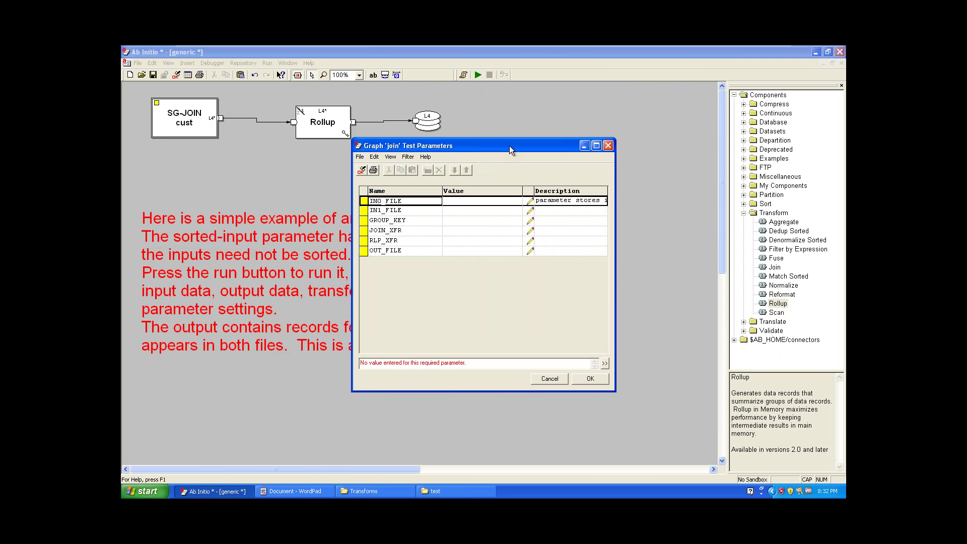
pyautogui.moveTo(510, 146); pyautogui.dragTo(536, 87)
pyautogui.click(624, 88)
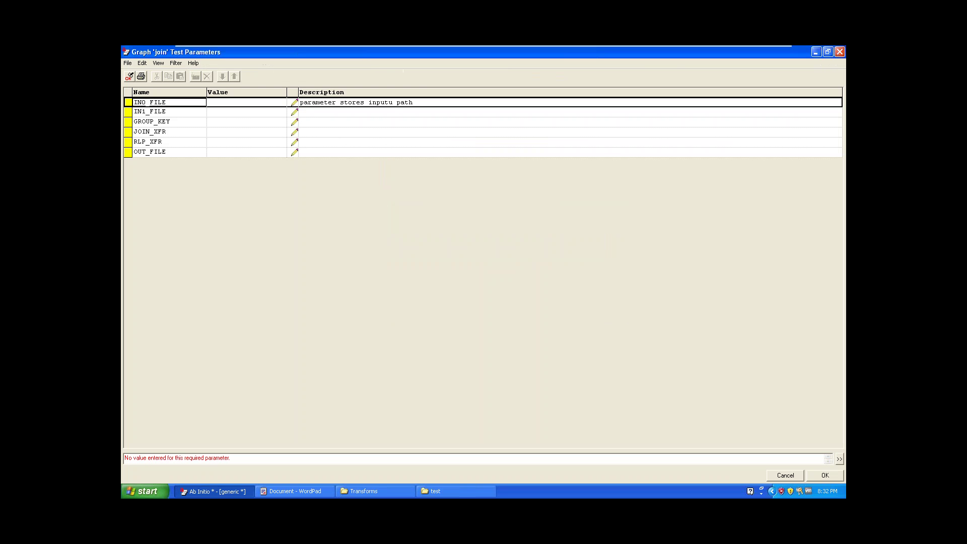
pyautogui.click(228, 109)
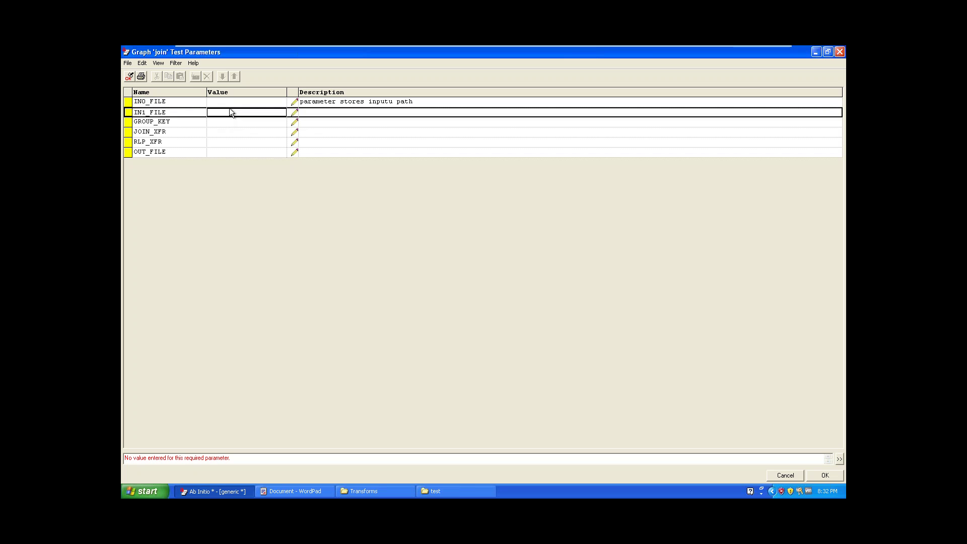
pyautogui.click(237, 122)
pyautogui.click(240, 151)
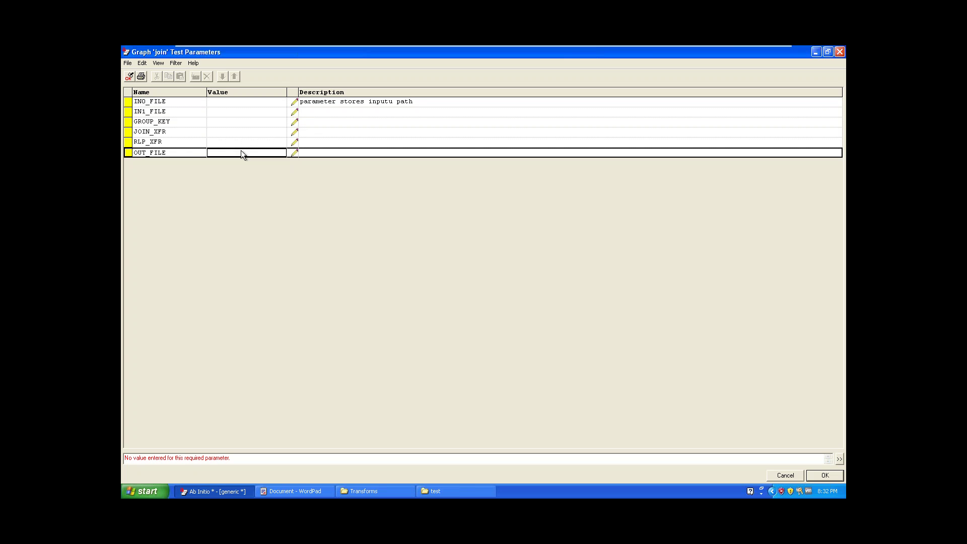
# Copy the first input path from the WordPad notes and set IN0_FILE to file:$AB_HOME/examples/dml/transforms/join/input0.dat in the join graph's test parameters
pyautogui.click(224, 102)
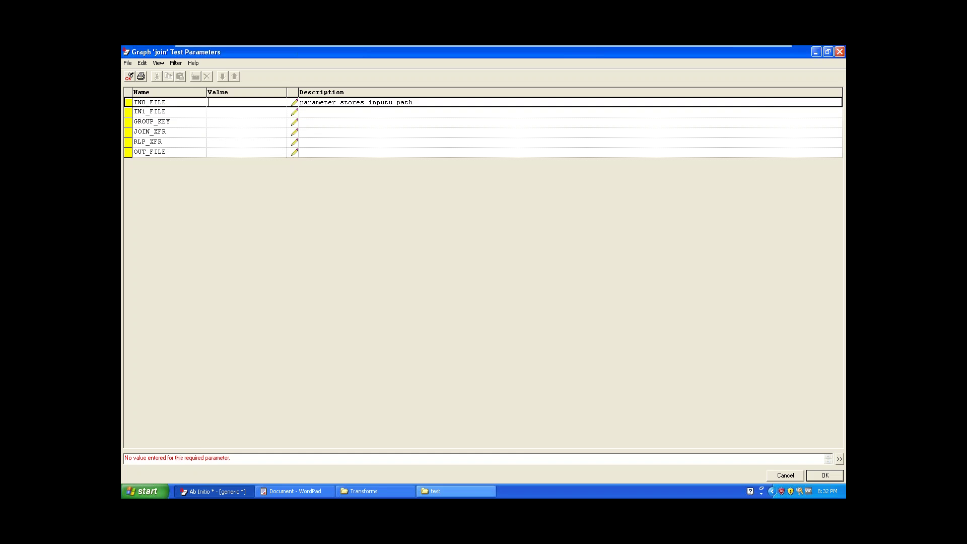
pyautogui.click(320, 492)
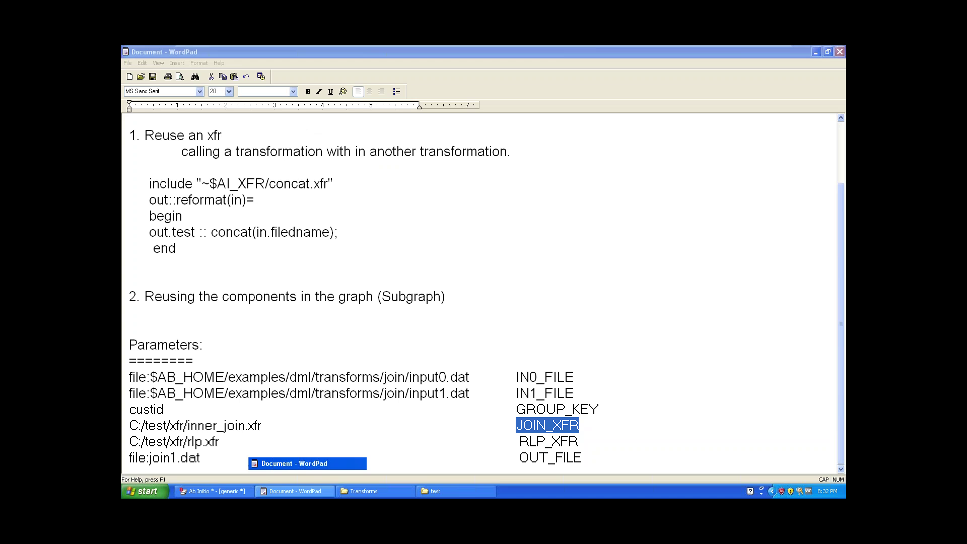
pyautogui.click(214, 491)
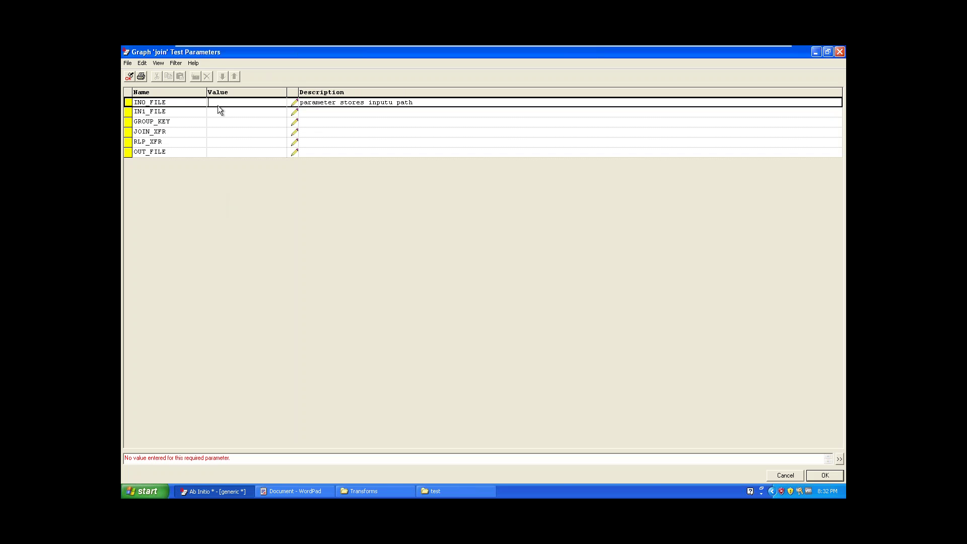
pyautogui.click(302, 491)
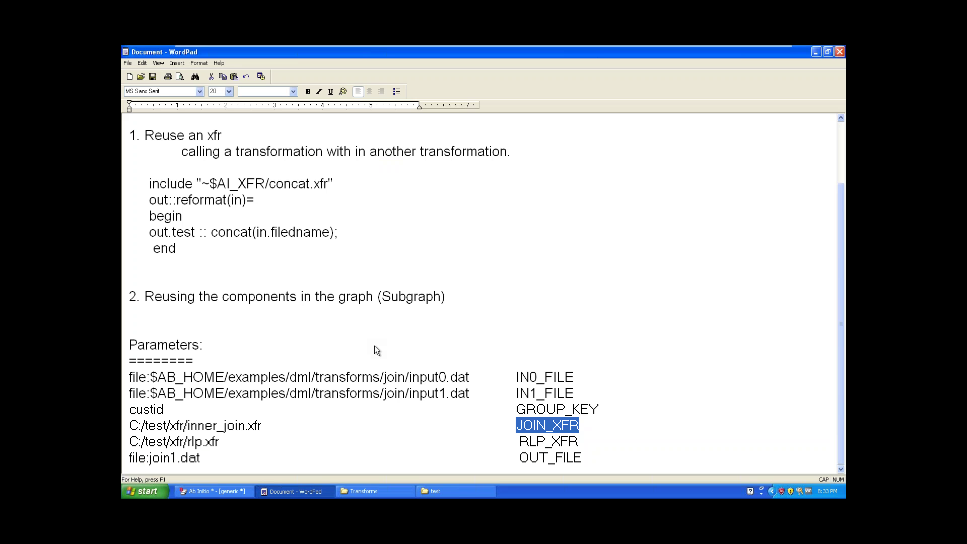
pyautogui.click(477, 379)
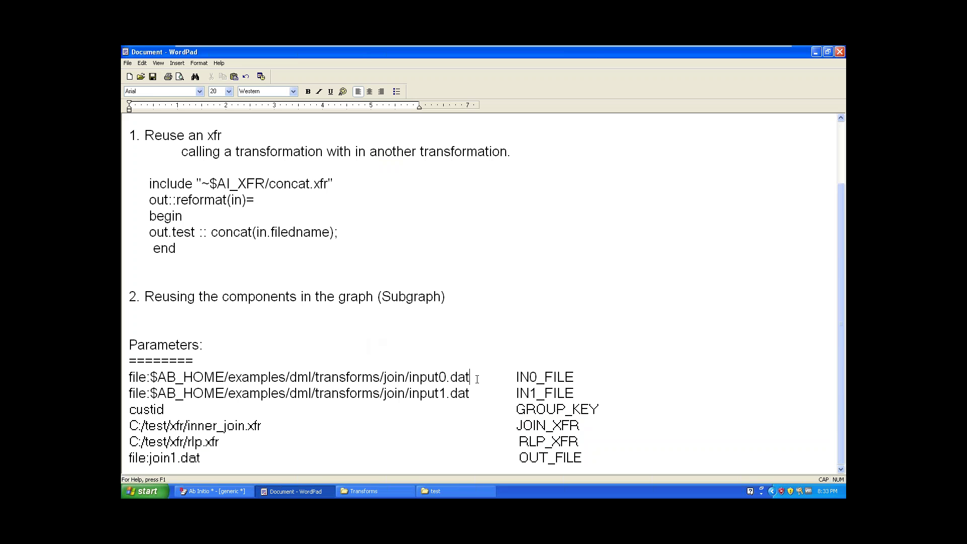
pyautogui.hotkey('shift', 'Home')
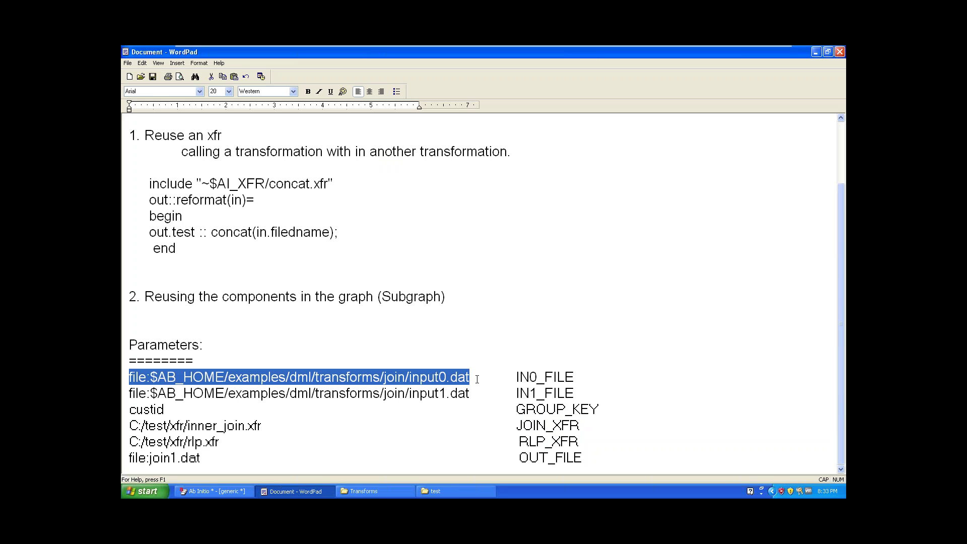
pyautogui.hotkey('alt', 'Tab')
pyautogui.hotkey('ctrl', 'v')
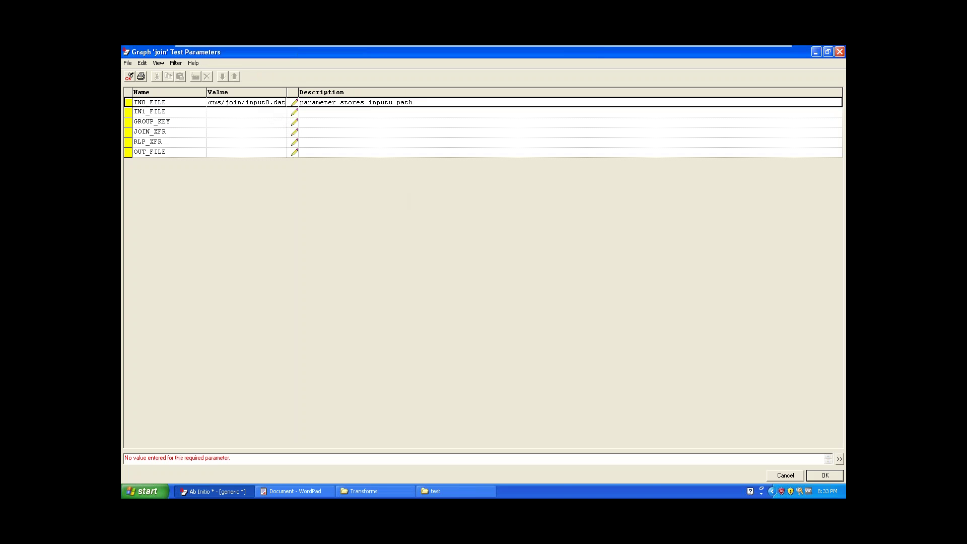
# Copy the second input path from the WordPad notes and set IN1_FILE to file:$AB_HOME/examples/dml/transforms/join/input1.dat
pyautogui.click(248, 112)
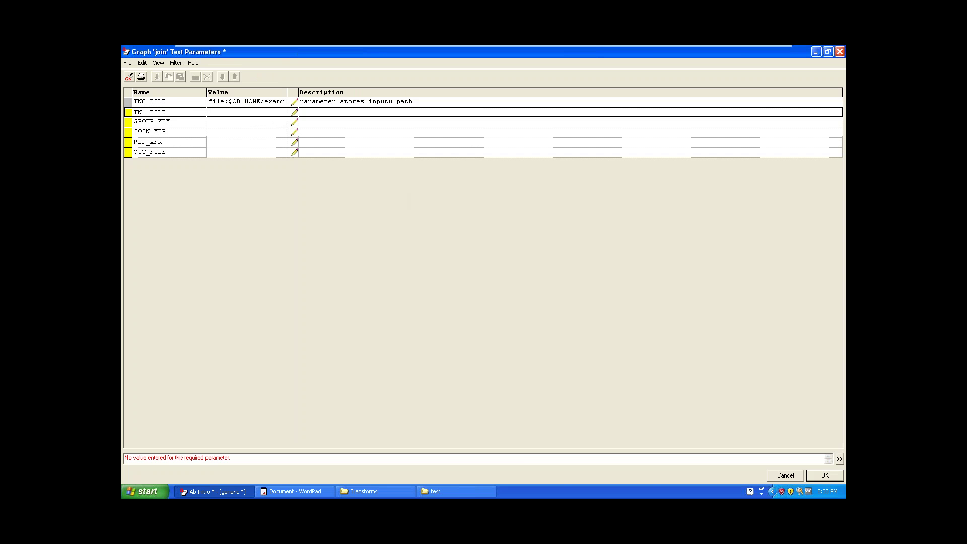
pyautogui.hotkey('alt', 'Tab')
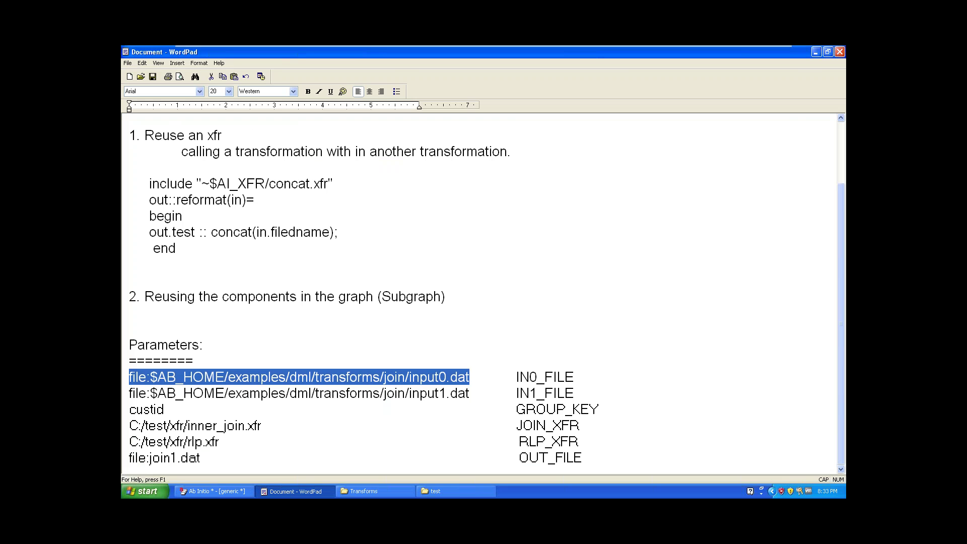
pyautogui.click(484, 396)
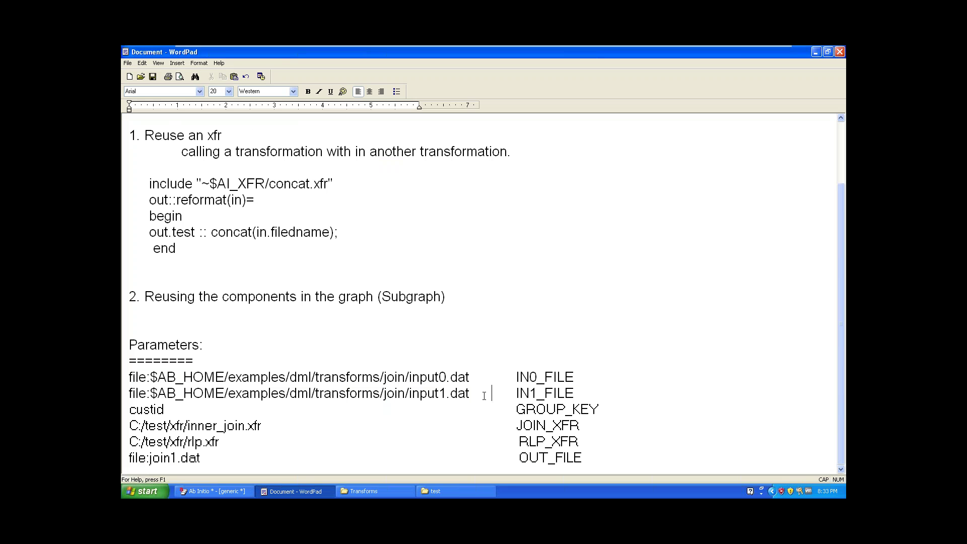
pyautogui.press('Left')
pyautogui.press('Left')
pyautogui.press('Left')
pyautogui.press('Left')
pyautogui.press('Left')
pyautogui.hotkey('shift', 'Home')
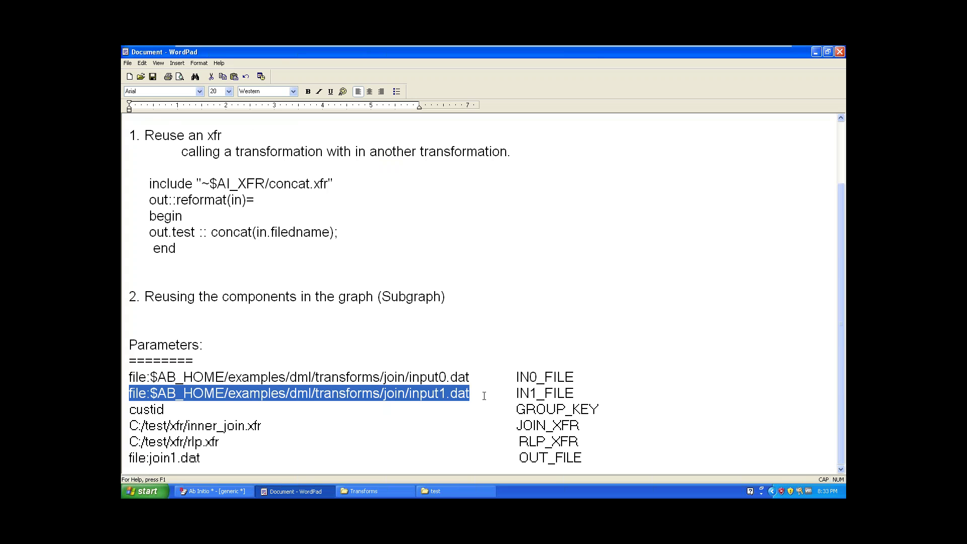
pyautogui.hotkey('alt', 'Tab')
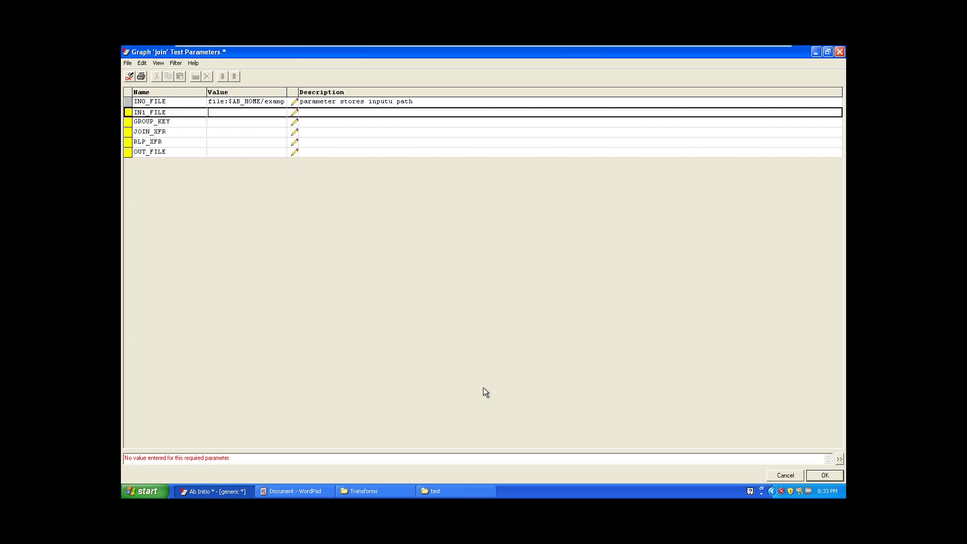
pyautogui.hotkey('ctrl', 'v')
pyautogui.press('Return')
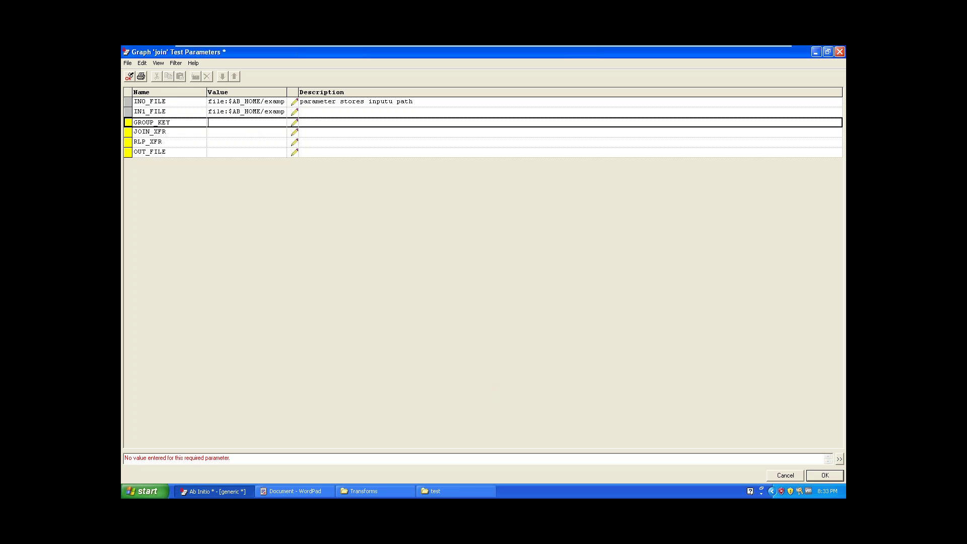
# Copy the key name from the WordPad notes and set the GROUP_KEY parameter to custid
pyautogui.hotkey('alt', 'Tab')
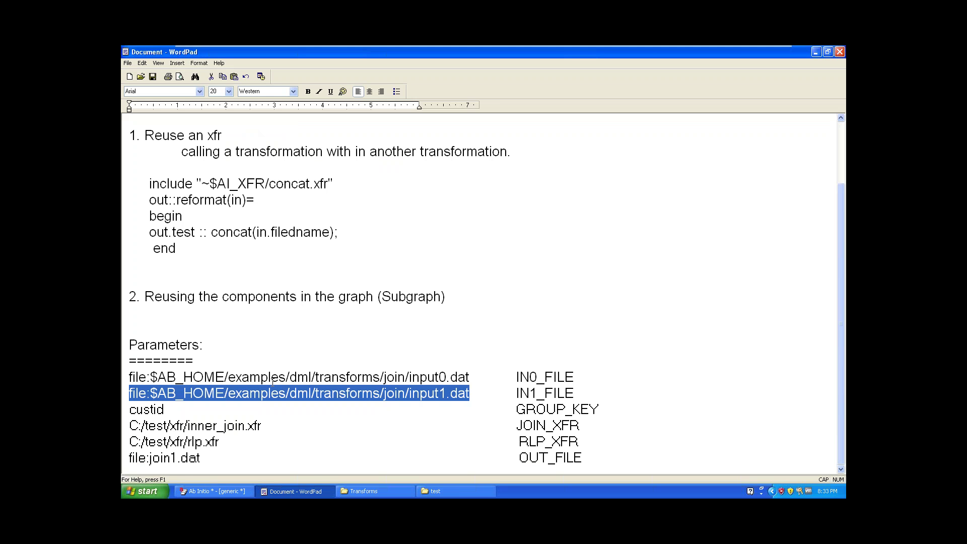
pyautogui.moveTo(166, 412); pyautogui.dragTo(177, 410)
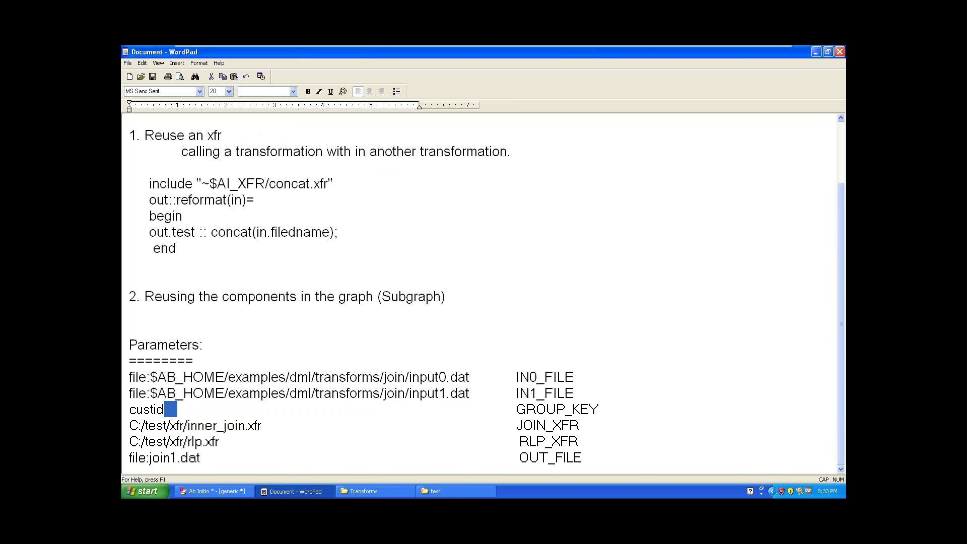
pyautogui.doubleClick(159, 409)
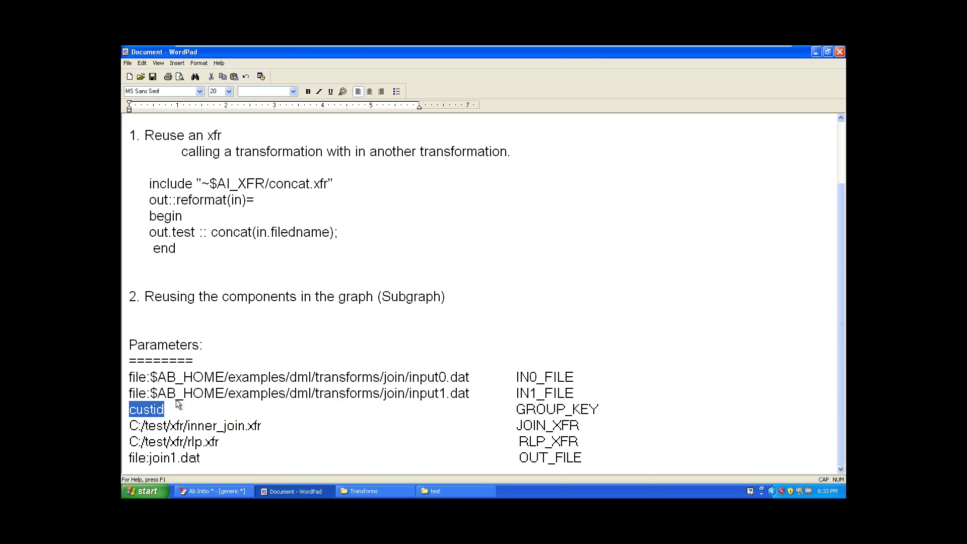
pyautogui.hotkey('alt', 'Tab')
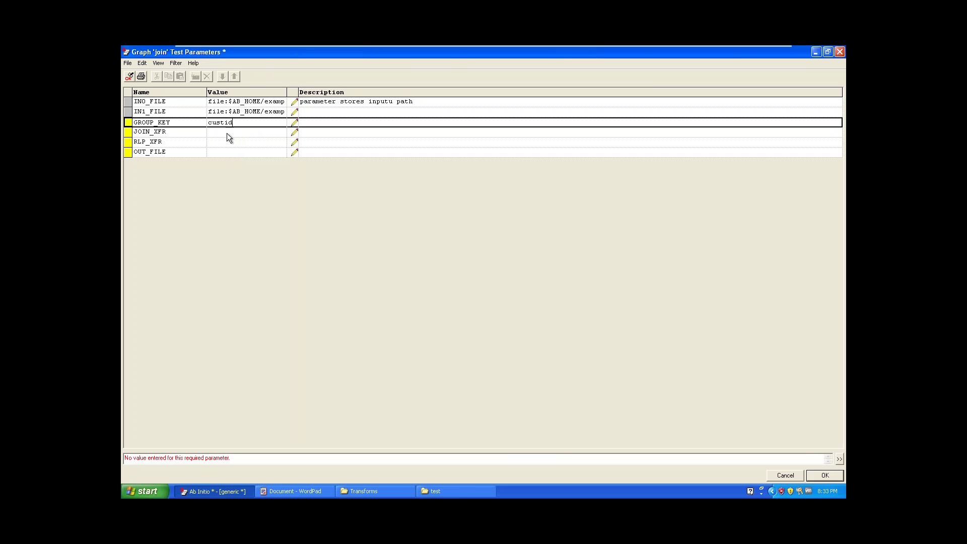
# Copy the join transform path from the WordPad notes and set JOIN_XFR to C:/test/xfr/inner_join.xfr
pyautogui.click(227, 132)
pyautogui.hotkey('alt', 'Tab')
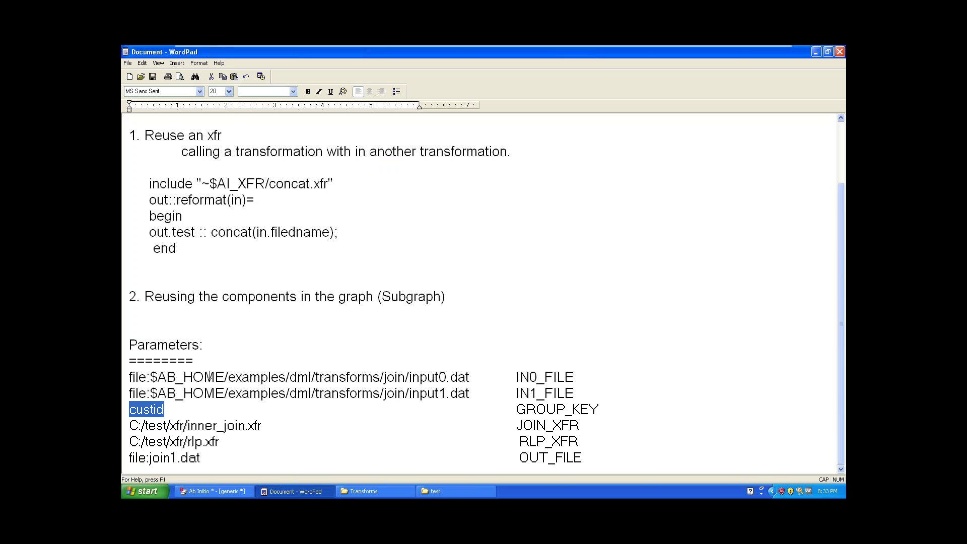
pyautogui.click(262, 426)
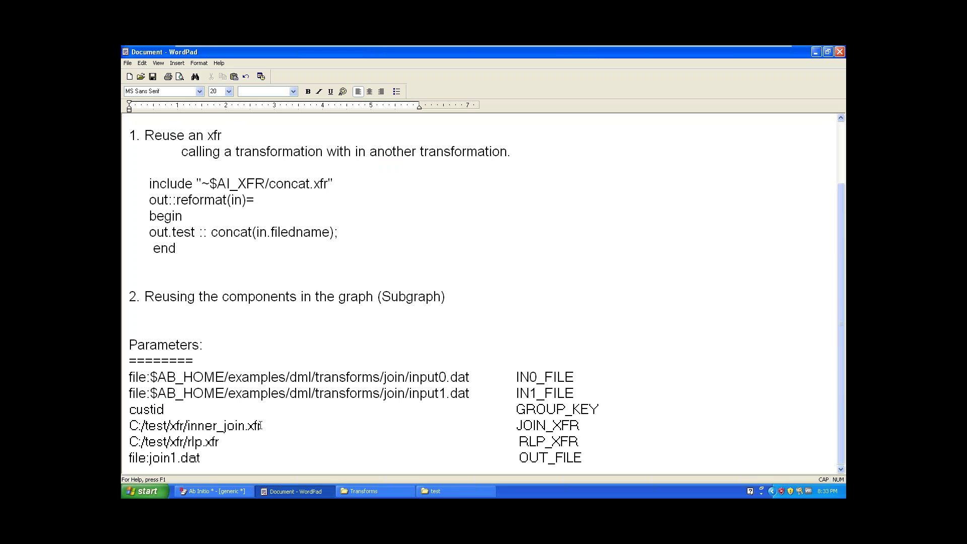
pyautogui.hotkey('shift', 'Home')
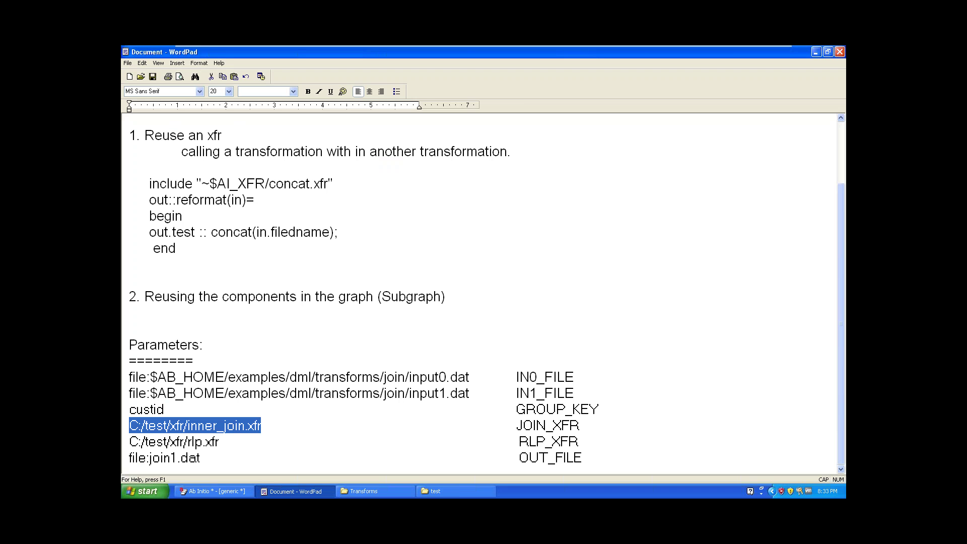
pyautogui.hotkey('alt', 'Tab')
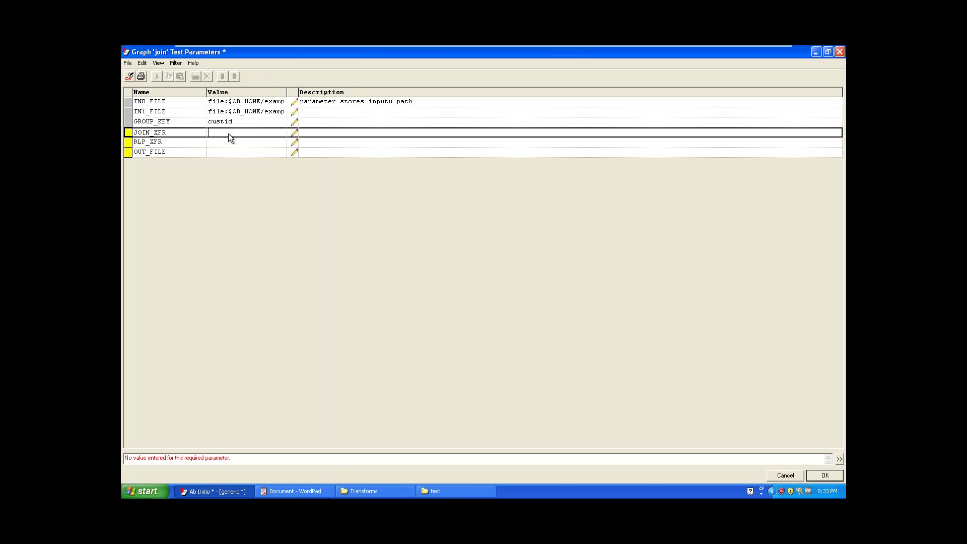
pyautogui.click(231, 133)
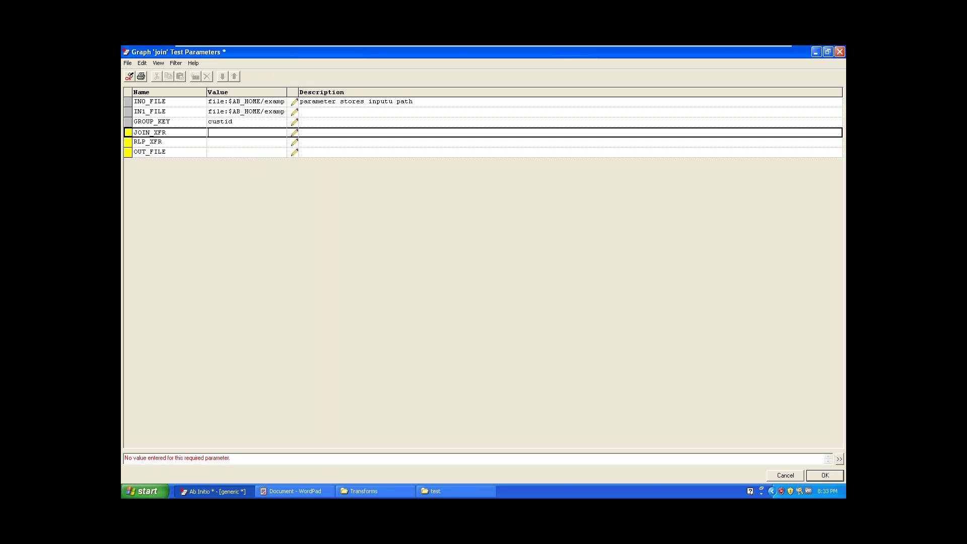
pyautogui.hotkey('ctrl', 'v')
# Copy the rollup transform path from the WordPad notes and set RLP_XFR to C:/test/xfr/rlp.xfr
pyautogui.click(232, 139)
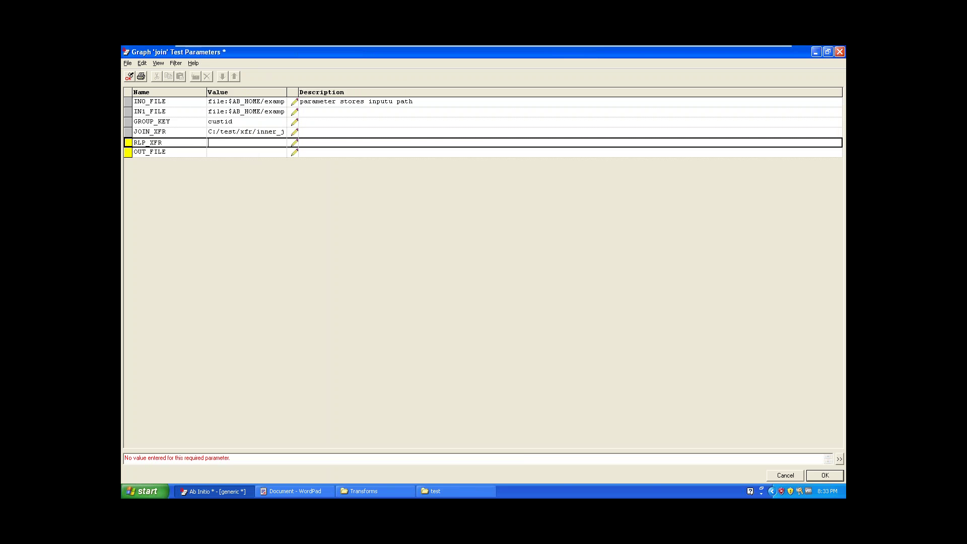
pyautogui.hotkey('alt', 'Tab')
pyautogui.click(231, 441)
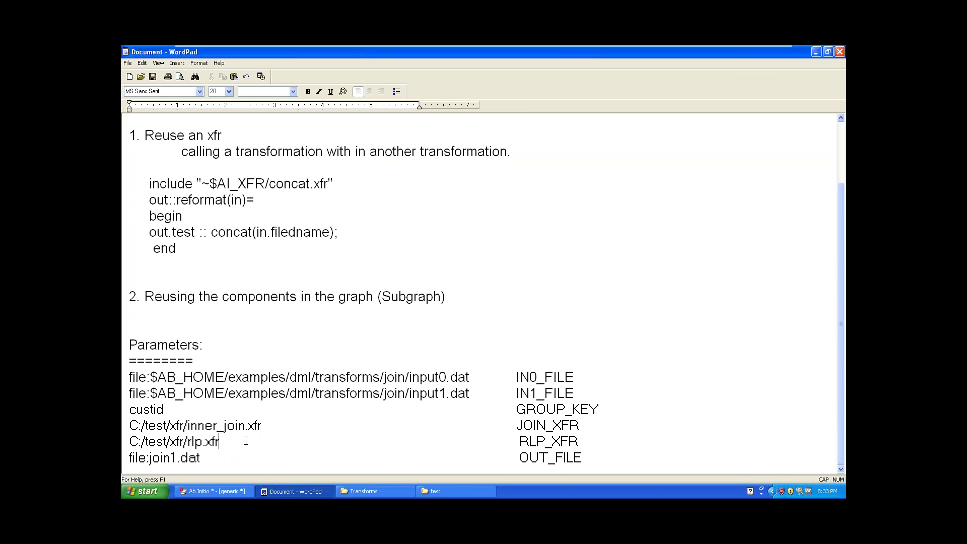
pyautogui.hotkey('shift', 'Home')
pyautogui.hotkey('ctrl', 'c')
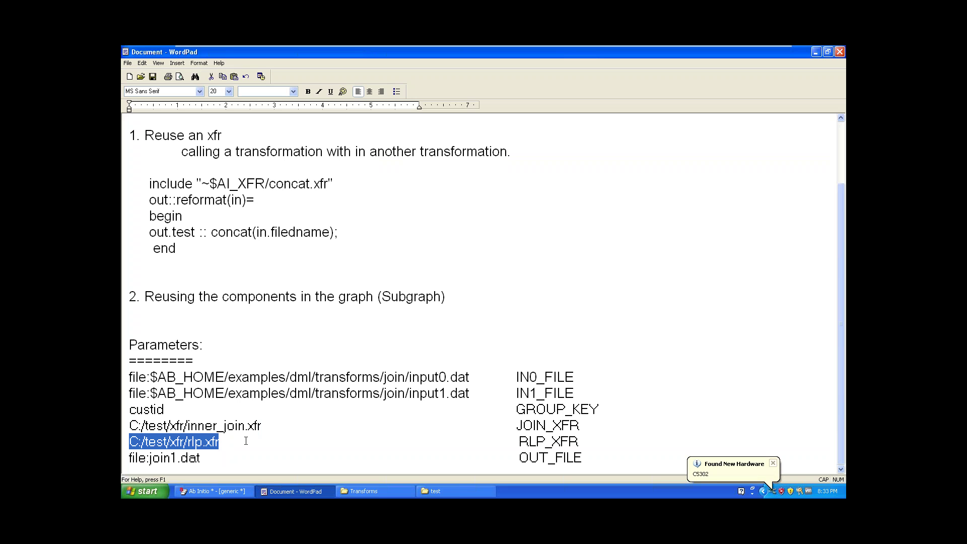
pyautogui.hotkey('alt', 'Tab')
pyautogui.click(241, 146)
pyautogui.hotkey('ctrl', 'v')
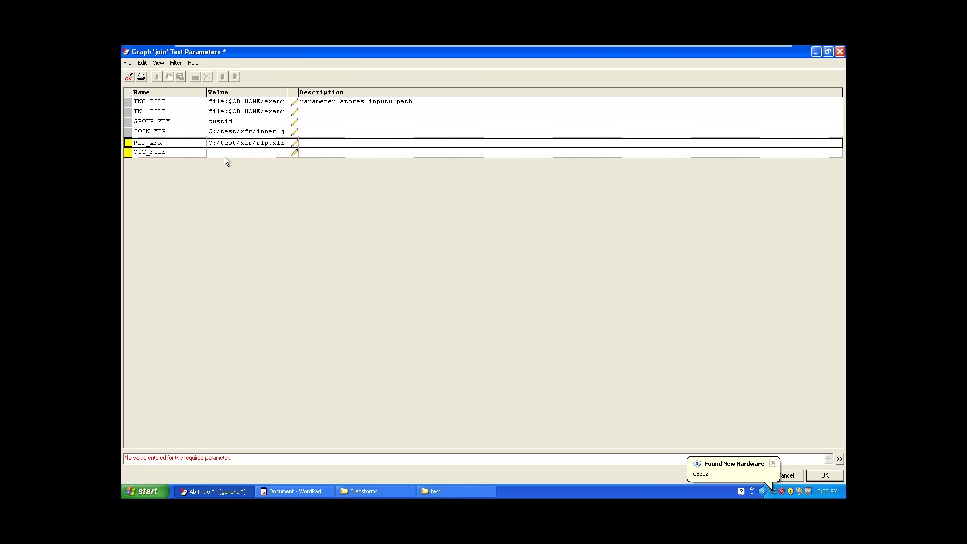
pyautogui.press('Return')
# Copy the output file path from the WordPad notes and set OUT_FILE to file:join1.dat
pyautogui.hotkey('alt', 'Tab')
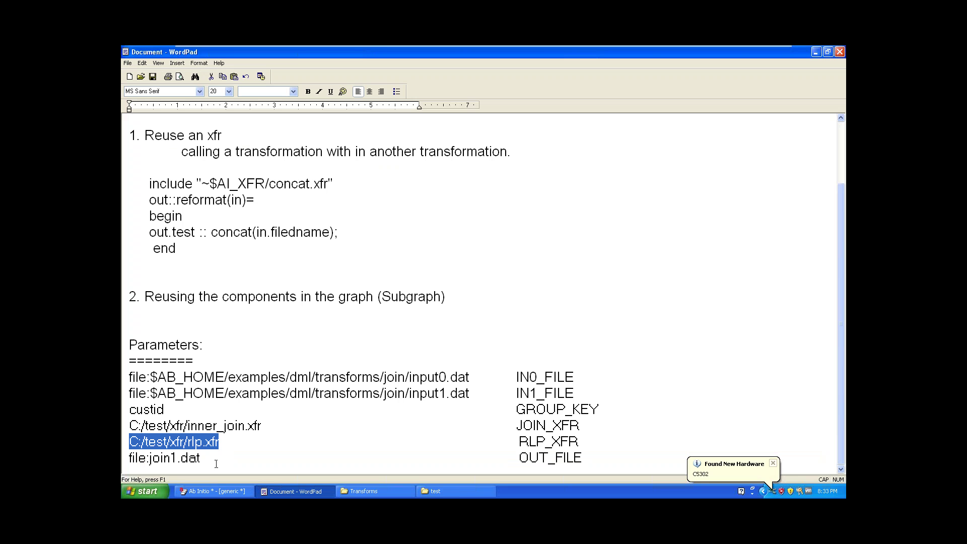
pyautogui.click(202, 458)
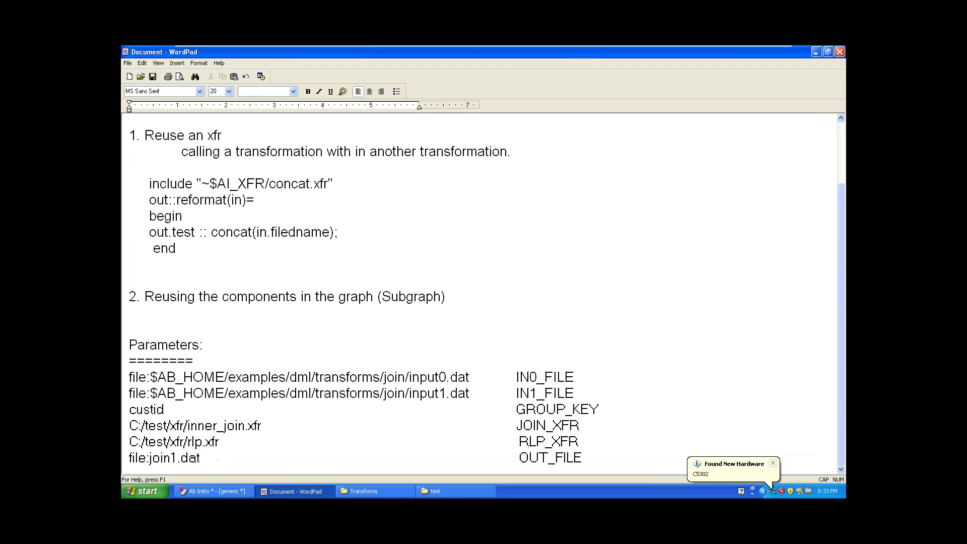
pyautogui.hotkey('shift', 'Home')
pyautogui.hotkey('ctrl', 'c')
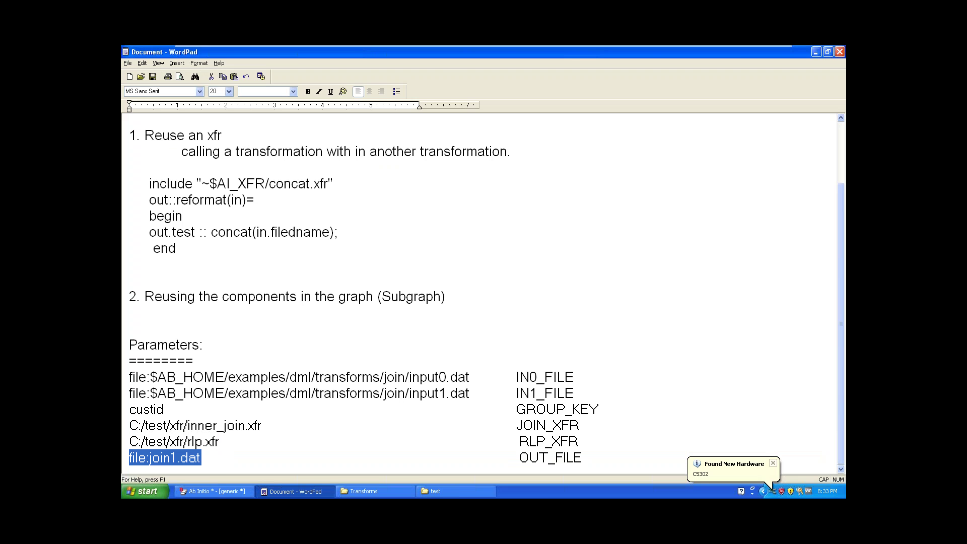
pyautogui.hotkey('alt', 'Tab')
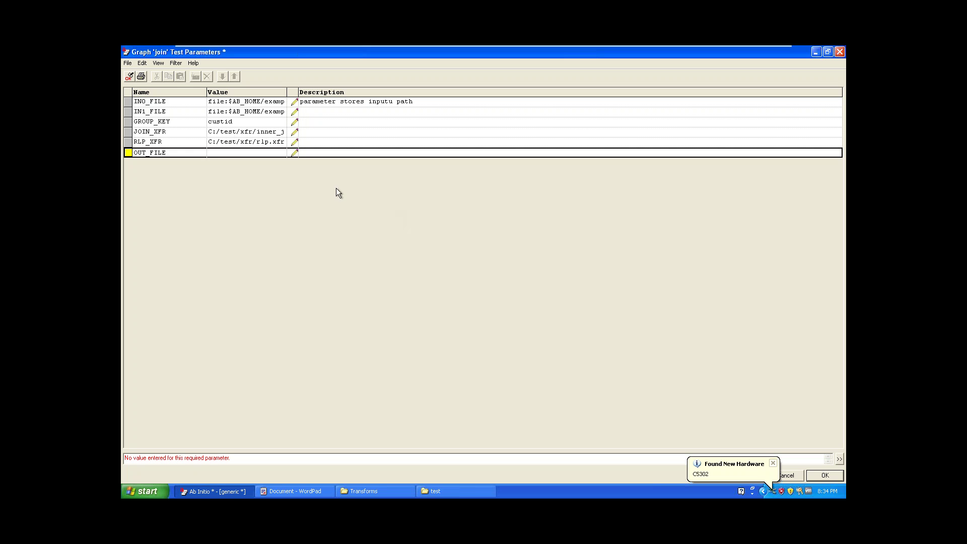
pyautogui.hotkey('ctrl', 'v')
# Check the RLP_XFR and OUT_FILE values, then confirm the test parameters to run the join graph
pyautogui.click(262, 143)
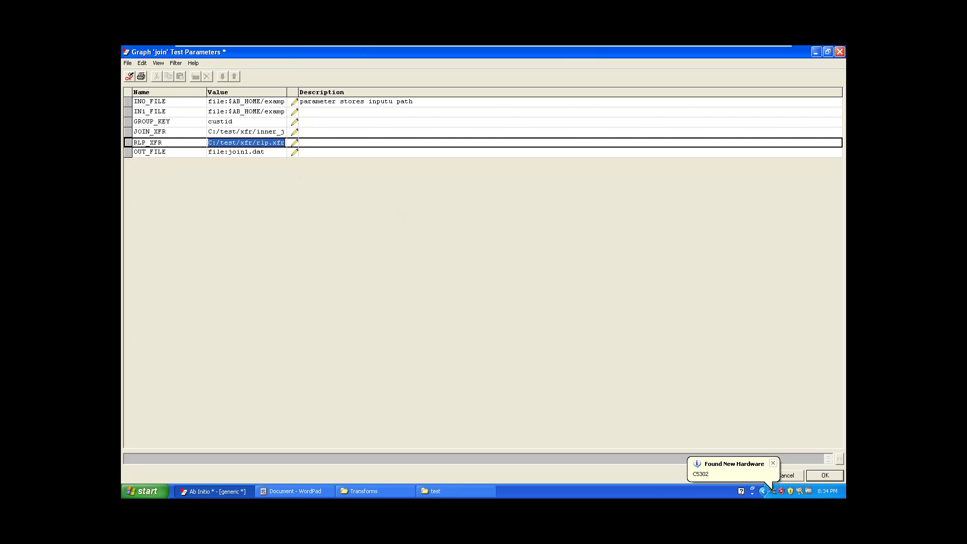
pyautogui.click(259, 152)
pyautogui.click(262, 143)
pyautogui.click(821, 475)
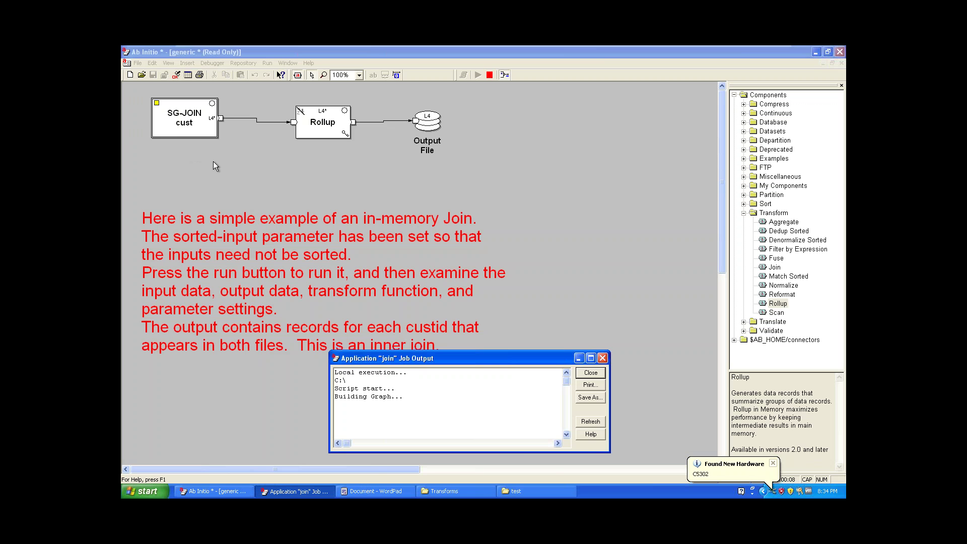
# Open the SG-JOIN cust subgraph during the run, view its properties and close them without changes
pyautogui.doubleClick(195, 131)
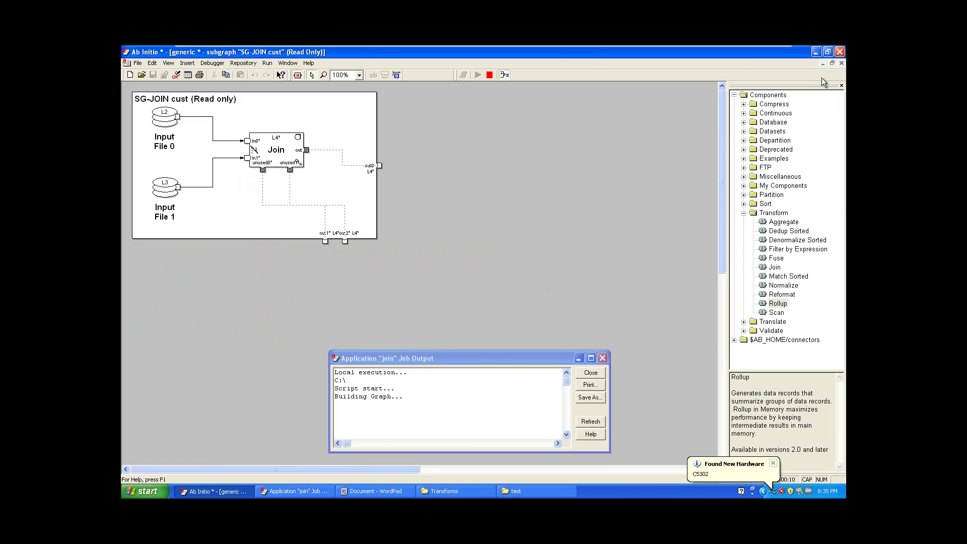
pyautogui.click(828, 52)
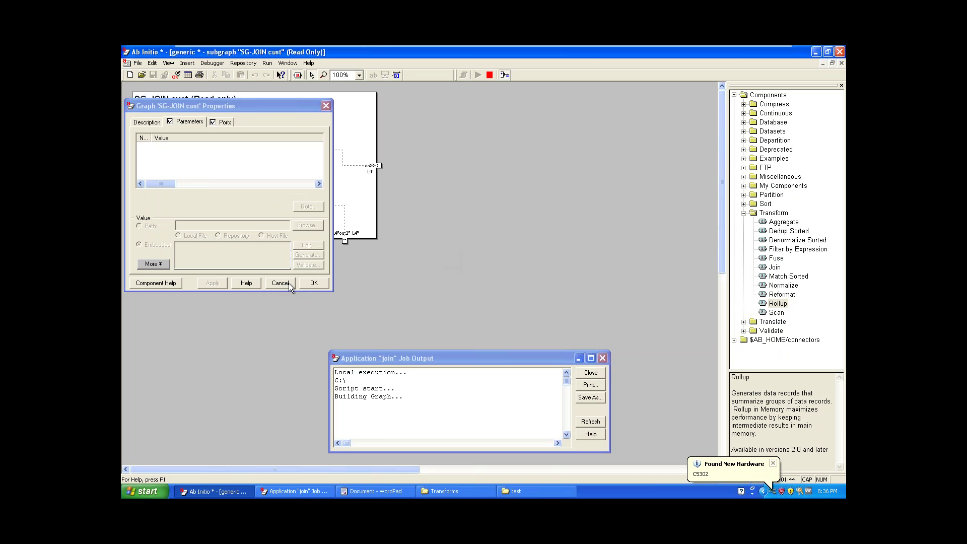
pyautogui.click(289, 283)
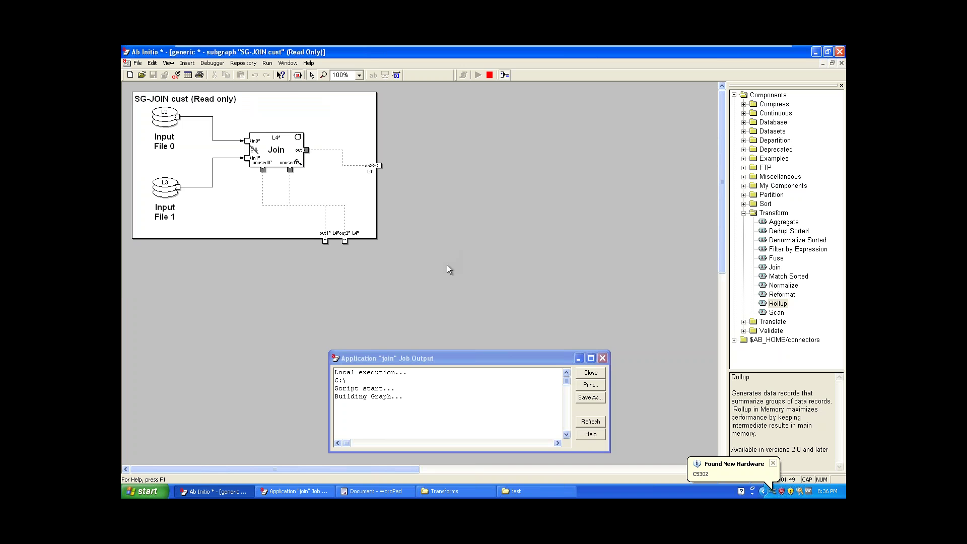
# Return to the main graph and examine the input file path and URL lines in the join job output
pyautogui.click(841, 63)
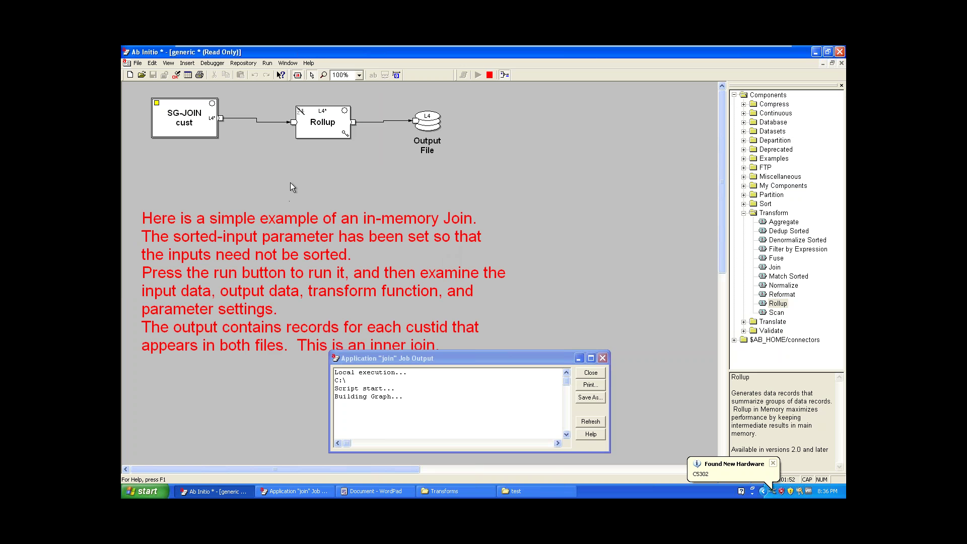
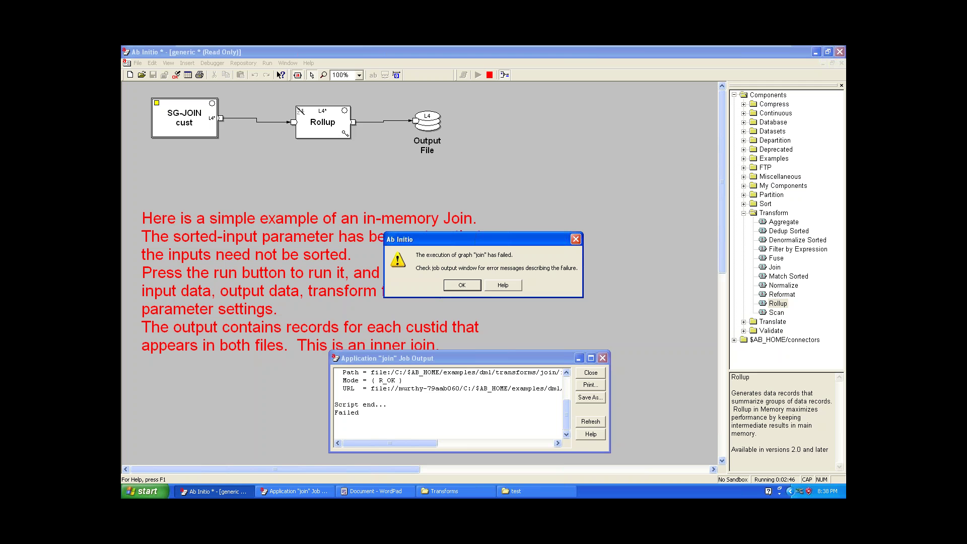
pyautogui.click(463, 285)
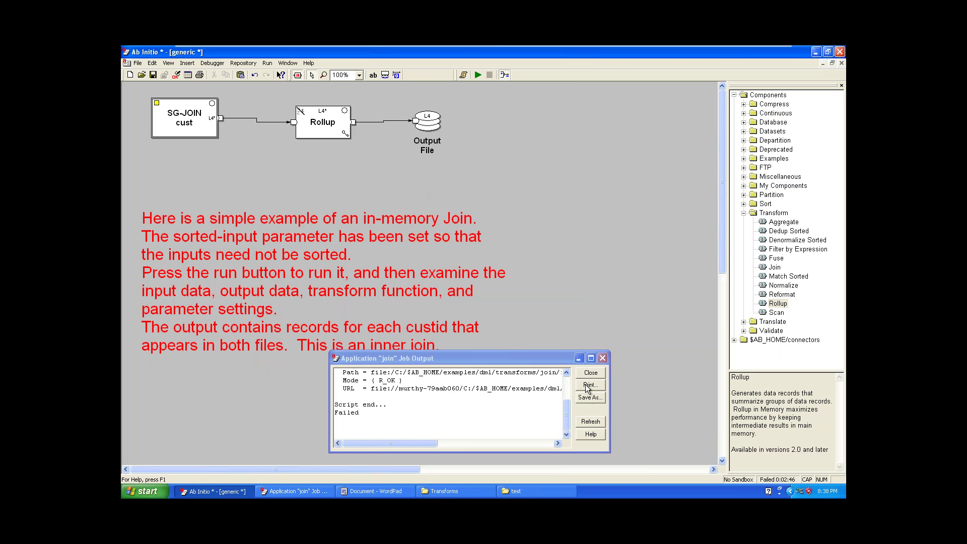
pyautogui.click(586, 361)
pyautogui.doubleClick(586, 362)
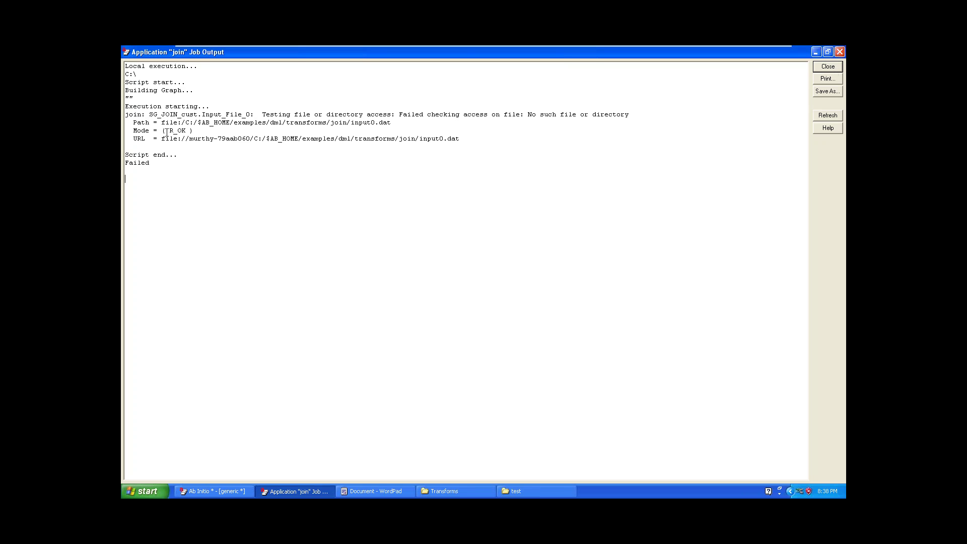
pyautogui.moveTo(165, 123); pyautogui.dragTo(369, 132)
pyautogui.click(289, 167)
pyautogui.moveTo(162, 139); pyautogui.dragTo(463, 157)
pyautogui.click(463, 157)
pyautogui.click(828, 66)
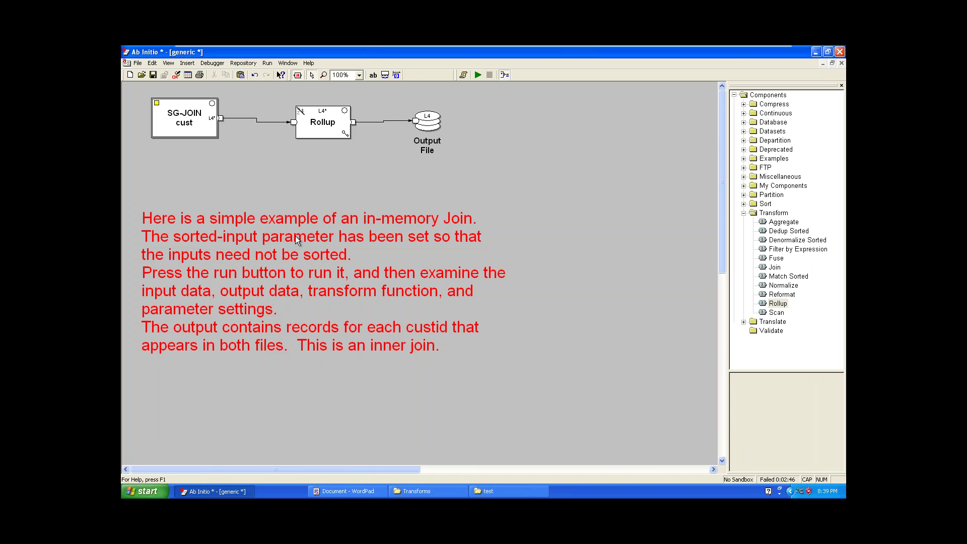
# Check the data location URL of Input File 0 inside the SG-JOIN cust subgraph, then return to the main graph
pyautogui.doubleClick(171, 115)
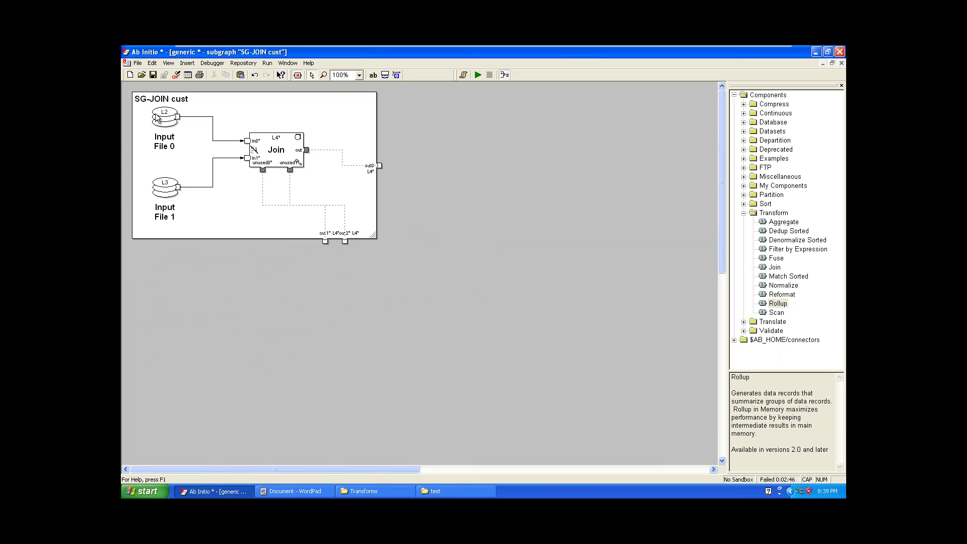
pyautogui.doubleClick(157, 117)
pyautogui.click(210, 186)
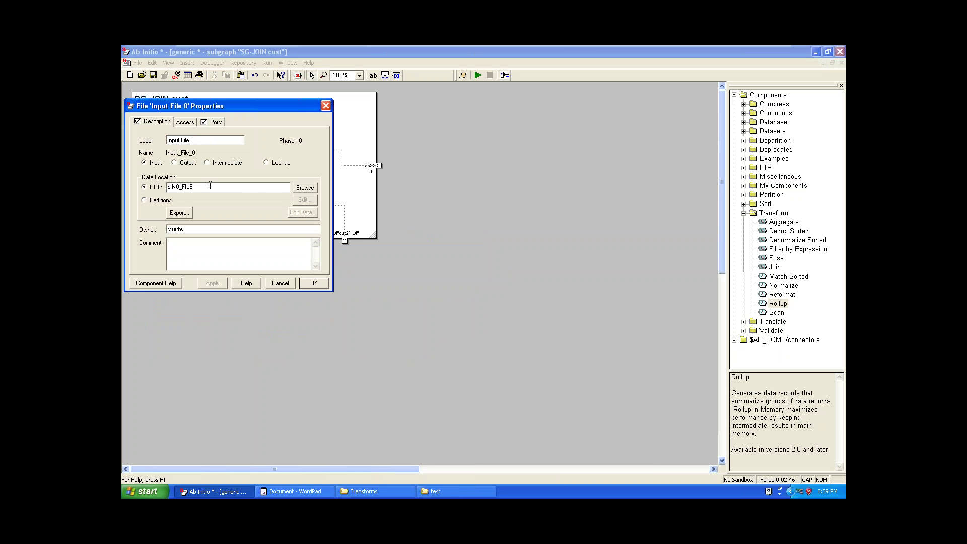
pyautogui.click(325, 105)
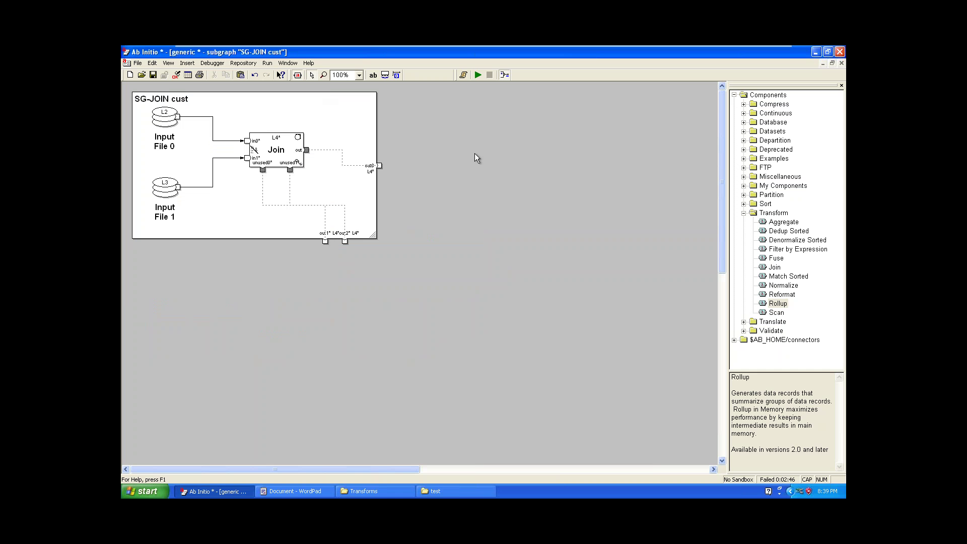
pyautogui.click(841, 63)
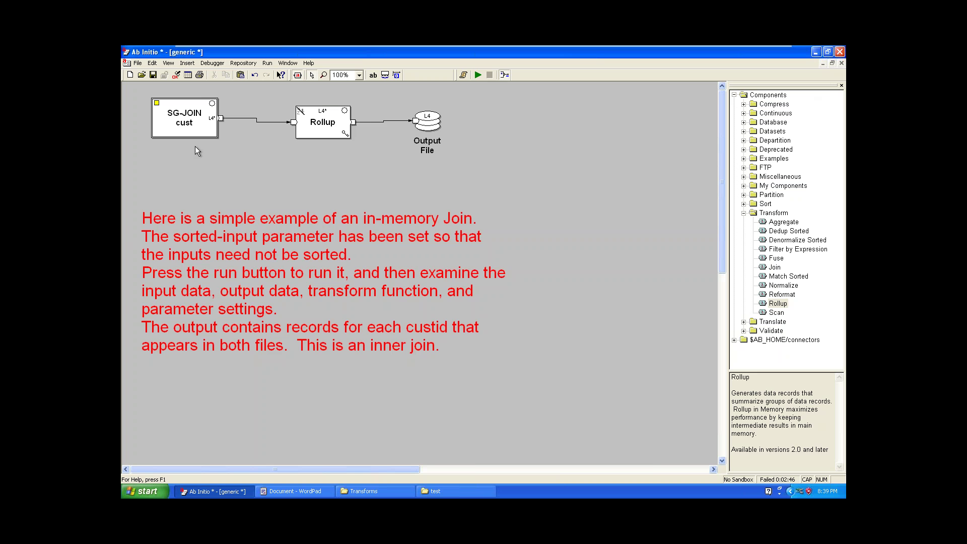
# Look into the SG-JOIN cust subgraph again and examine the $AB_HOME part of the path in the job output
pyautogui.doubleClick(186, 128)
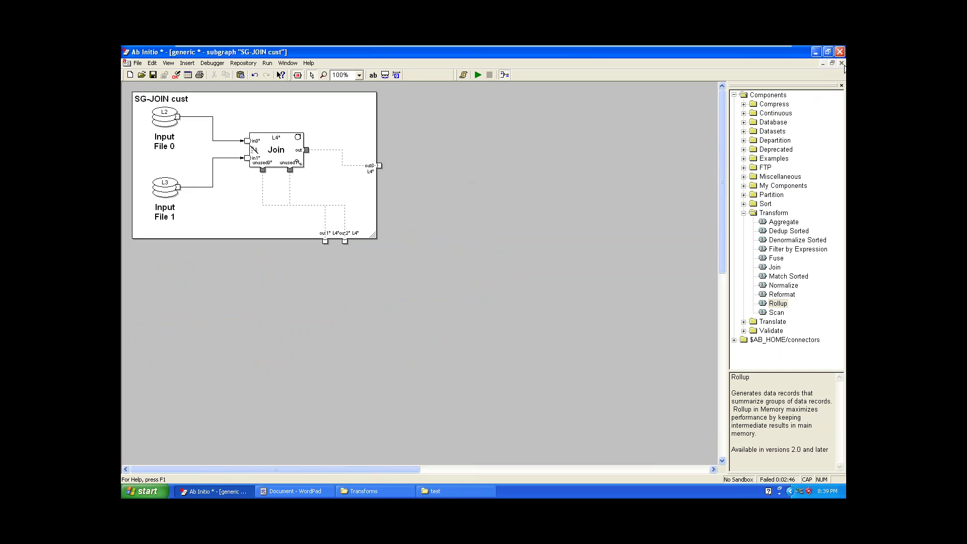
pyautogui.click(533, 167)
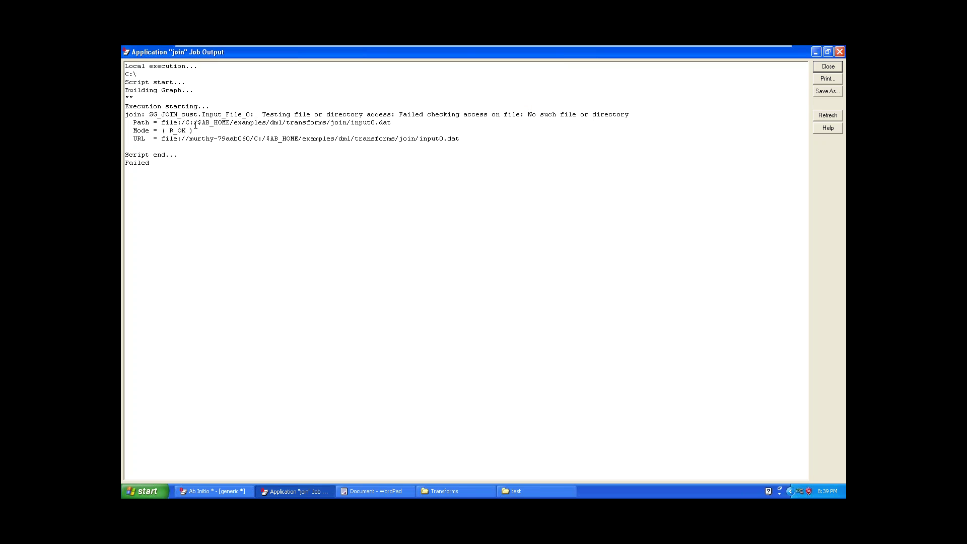
pyautogui.moveTo(197, 123); pyautogui.dragTo(230, 125)
pyautogui.click(829, 67)
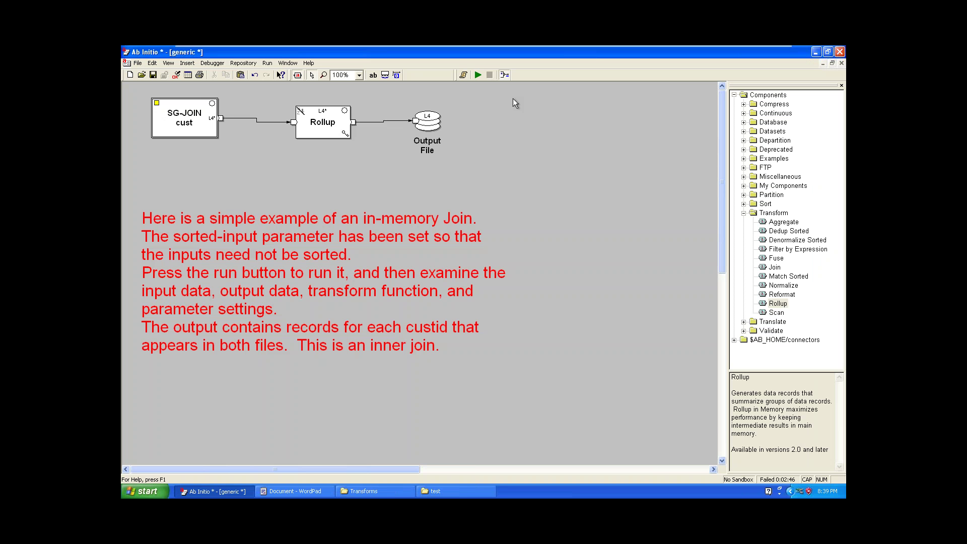
# Start the join graph, look over the IN1_FILE, OUT_FILE and RLP_XFR test parameters, and close them without running
pyautogui.click(476, 76)
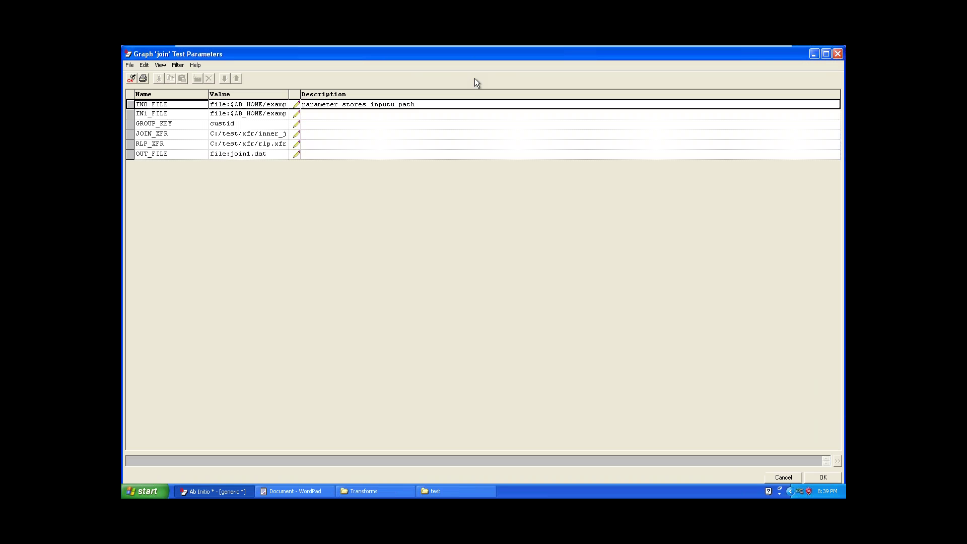
pyautogui.click(255, 117)
pyautogui.click(256, 153)
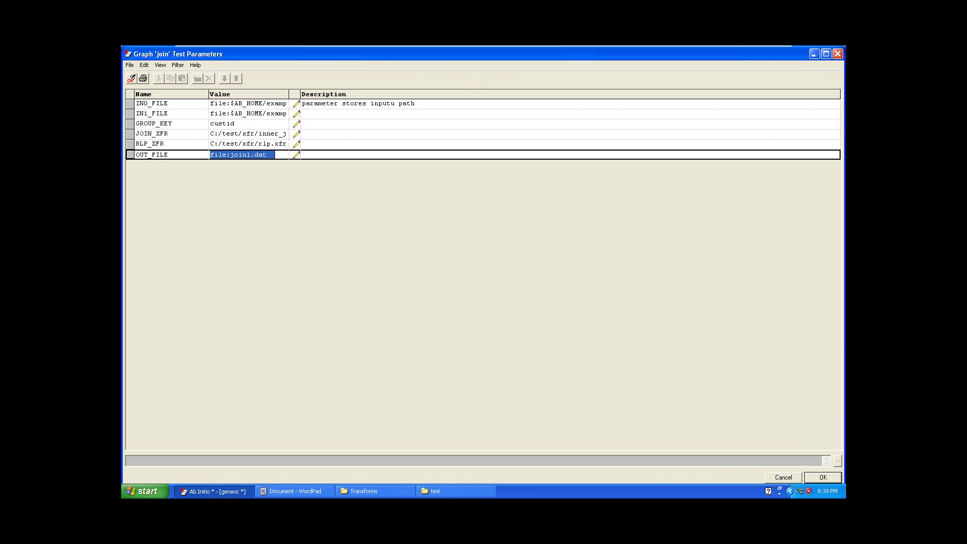
pyautogui.press('Up')
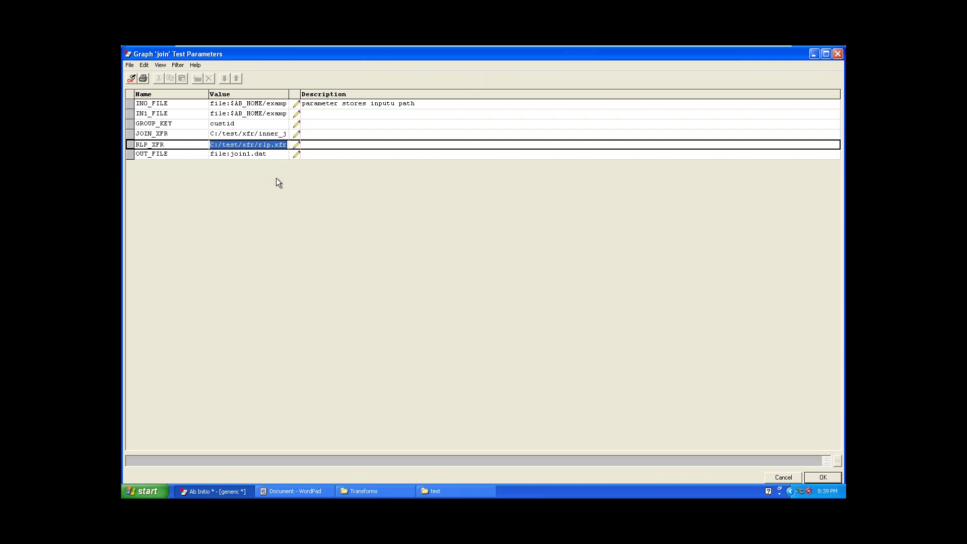
pyautogui.click(836, 53)
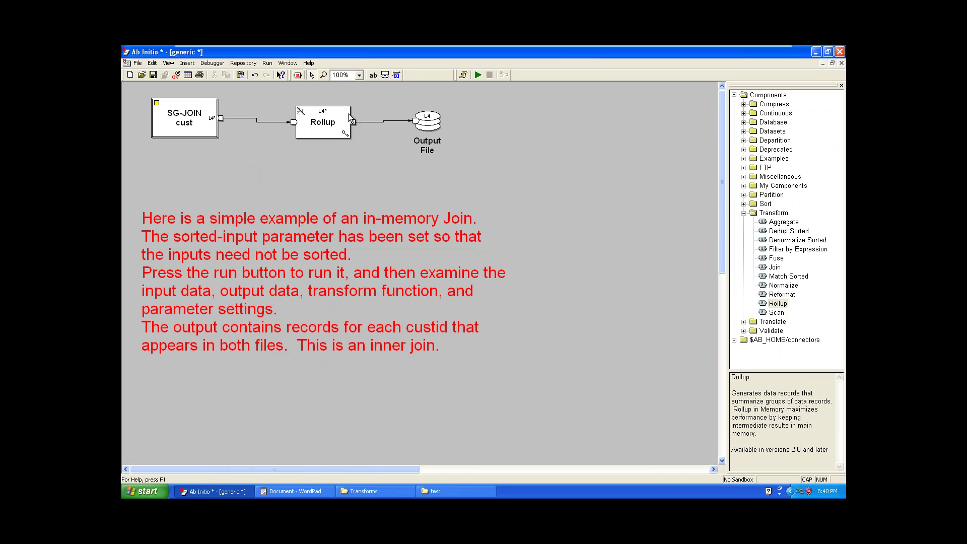
# Start the join graph again and review all six test parameter values from IN0_FILE to OUT_FILE and the available file commands
pyautogui.click(478, 75)
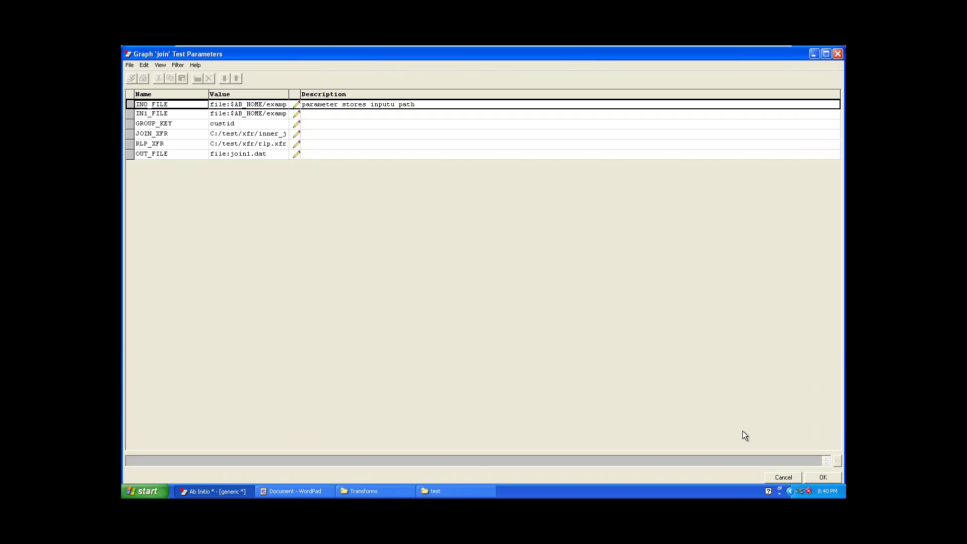
pyautogui.click(248, 114)
pyautogui.click(248, 133)
pyautogui.click(248, 144)
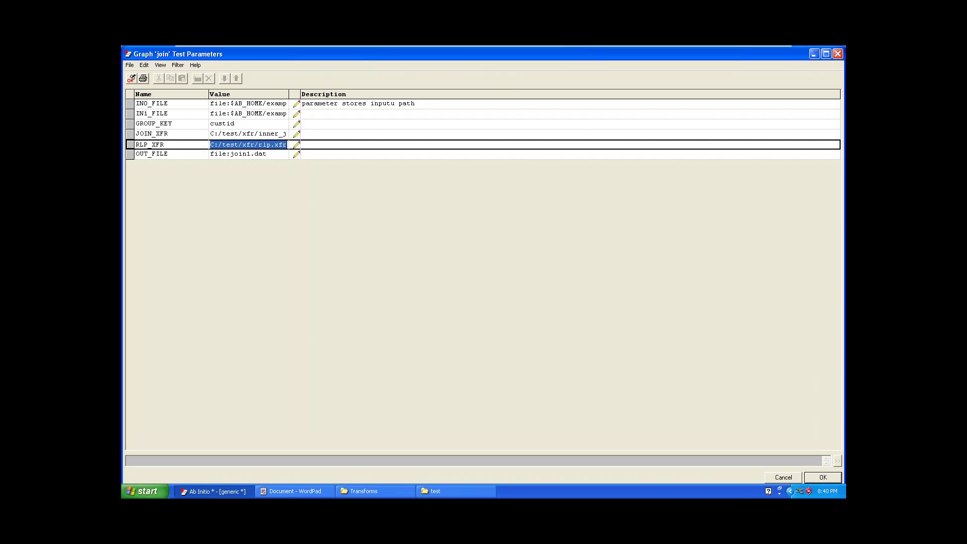
pyautogui.click(250, 153)
pyautogui.click(250, 143)
pyautogui.click(248, 134)
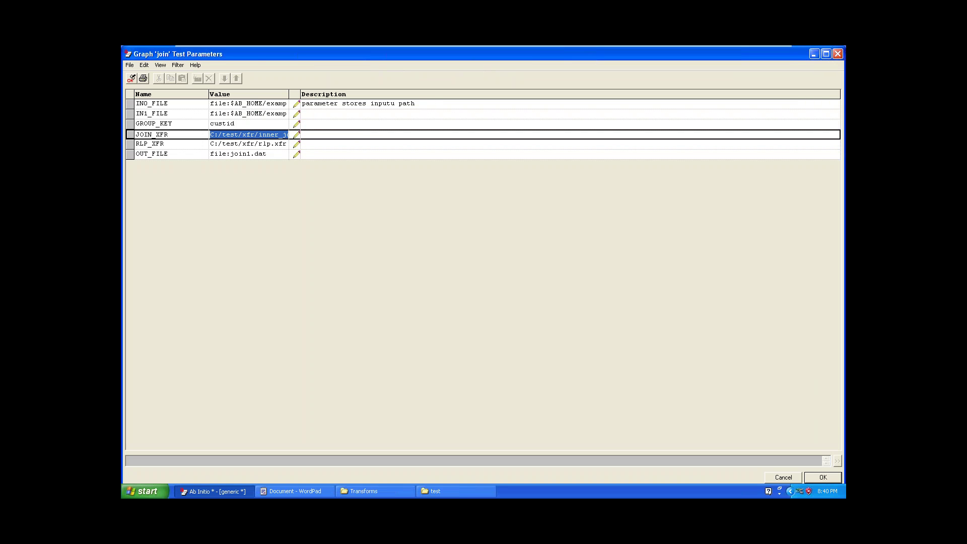
pyautogui.click(241, 126)
pyautogui.press('Up')
pyautogui.press('Up')
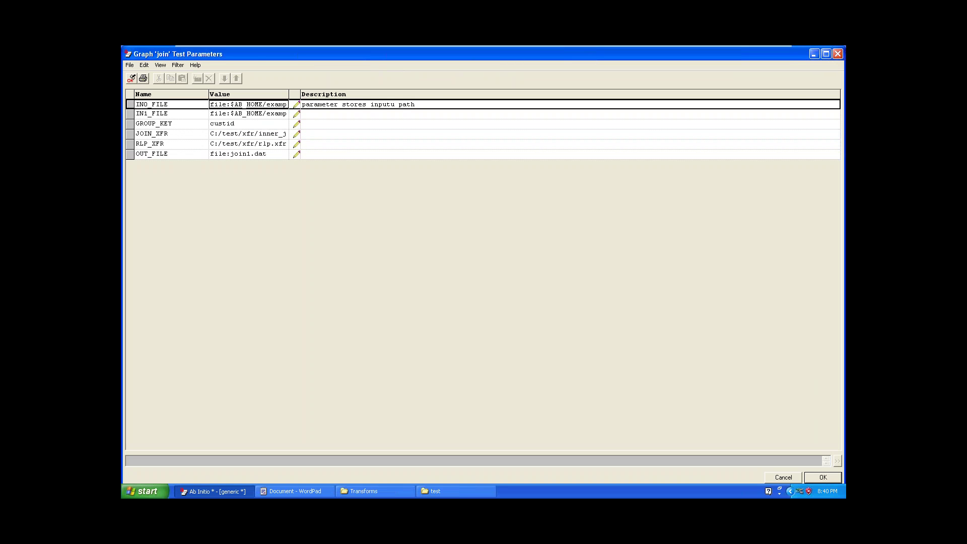
pyautogui.press('Down')
pyautogui.press('Down')
pyautogui.press('Down')
pyautogui.press('Down')
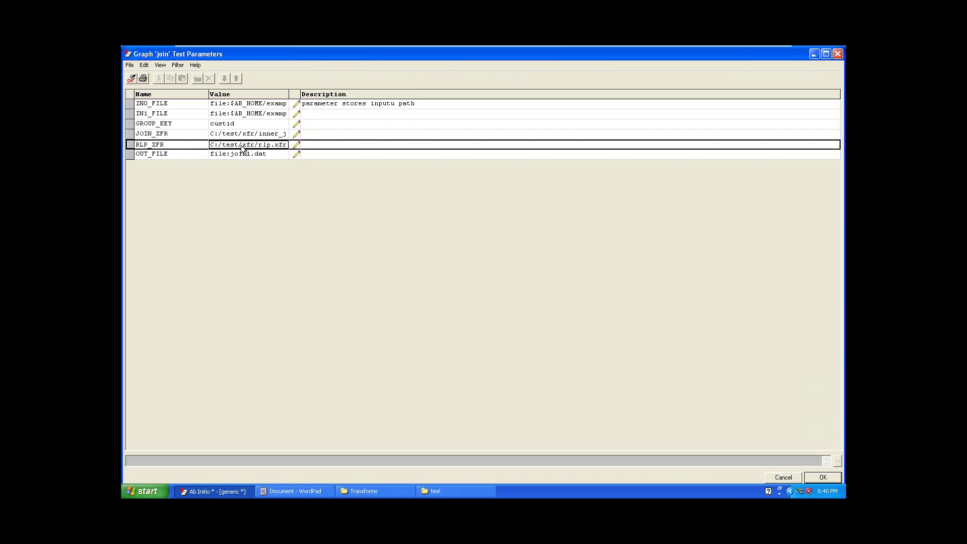
pyautogui.press('Up')
pyautogui.press('Up')
pyautogui.press('Up')
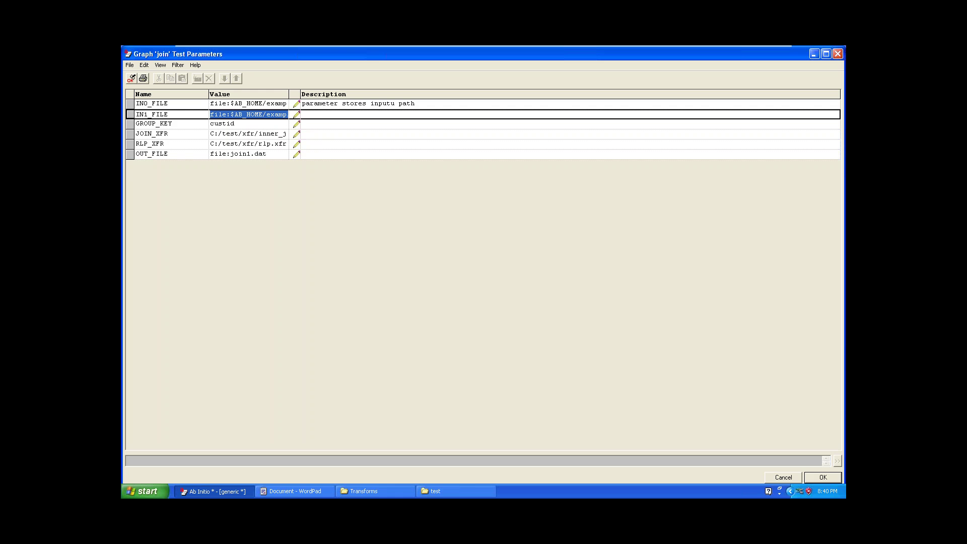
pyautogui.press('Up')
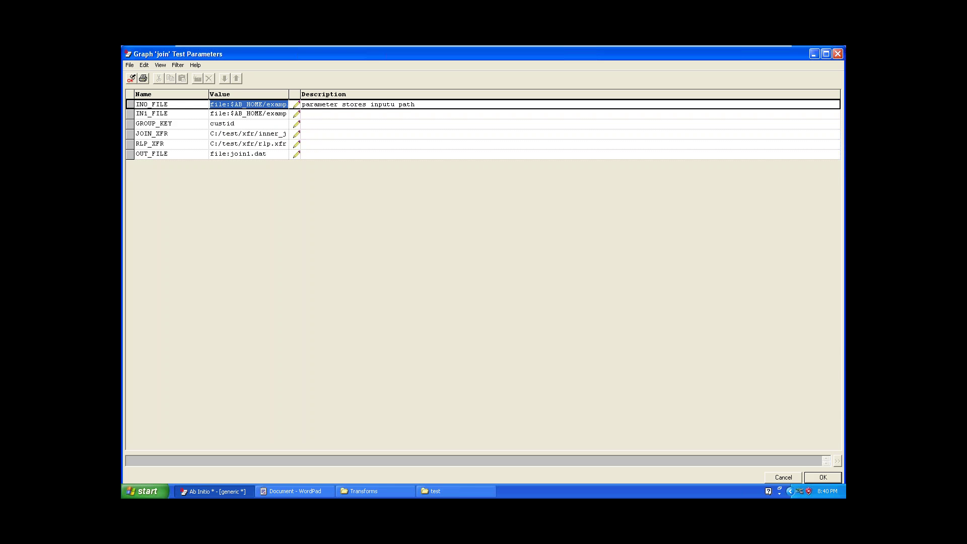
pyautogui.click(241, 124)
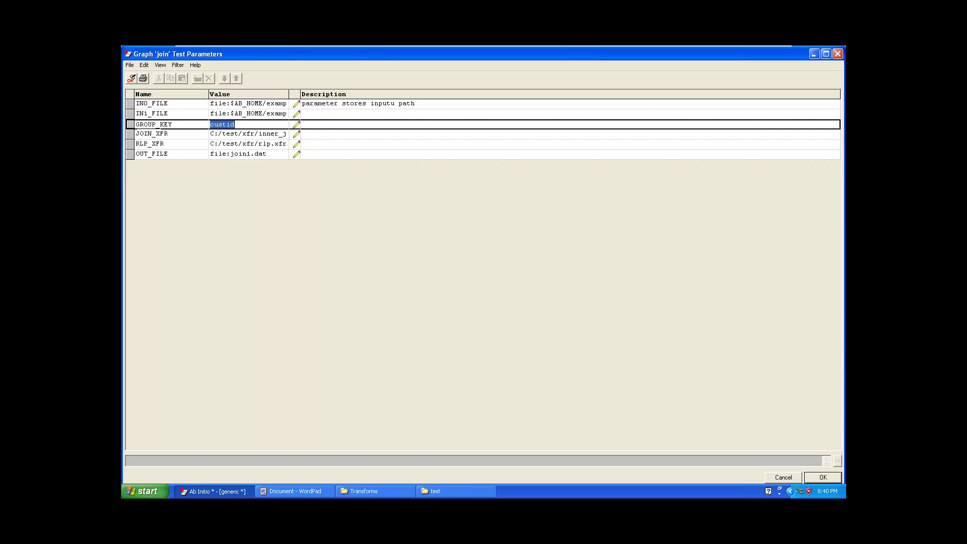
pyautogui.click(244, 138)
pyautogui.press('Down')
pyautogui.press('Down')
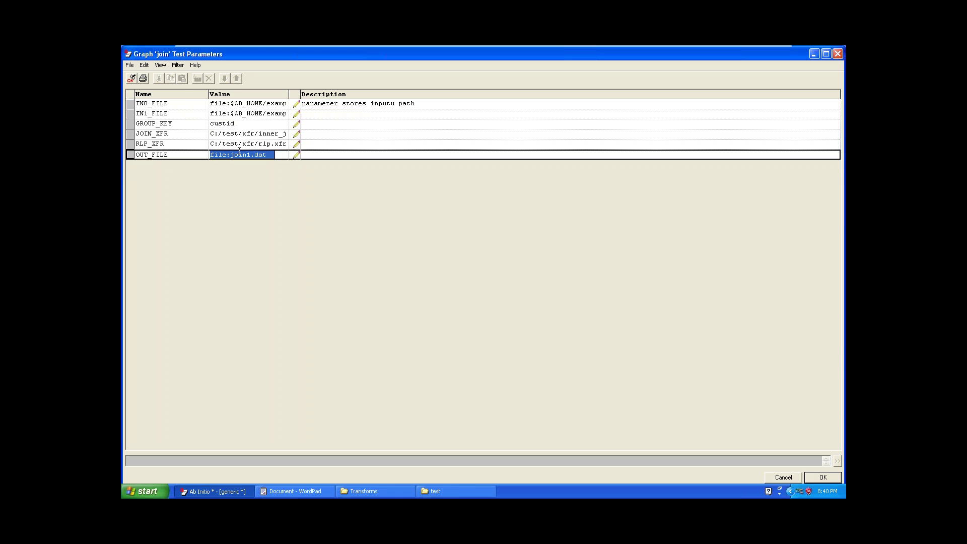
pyautogui.click(129, 65)
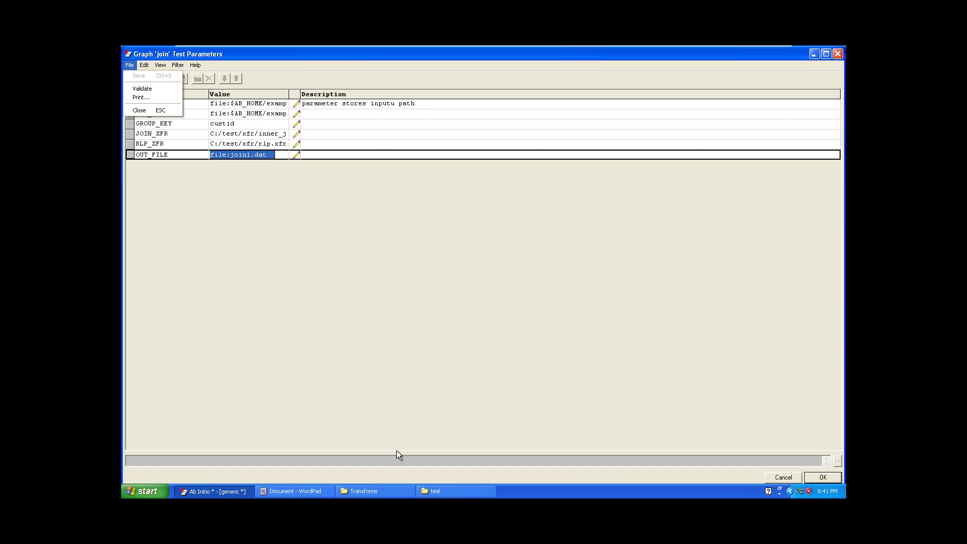
# Switch to the test folder in Windows Explorer and create a new subfolder named pset
pyautogui.click(458, 489)
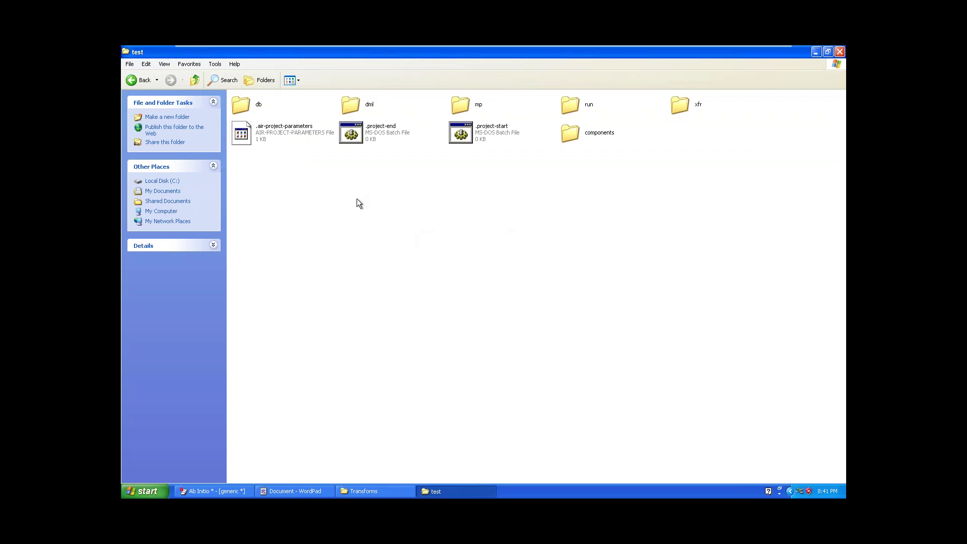
pyautogui.click(173, 120)
pyautogui.write('ps')
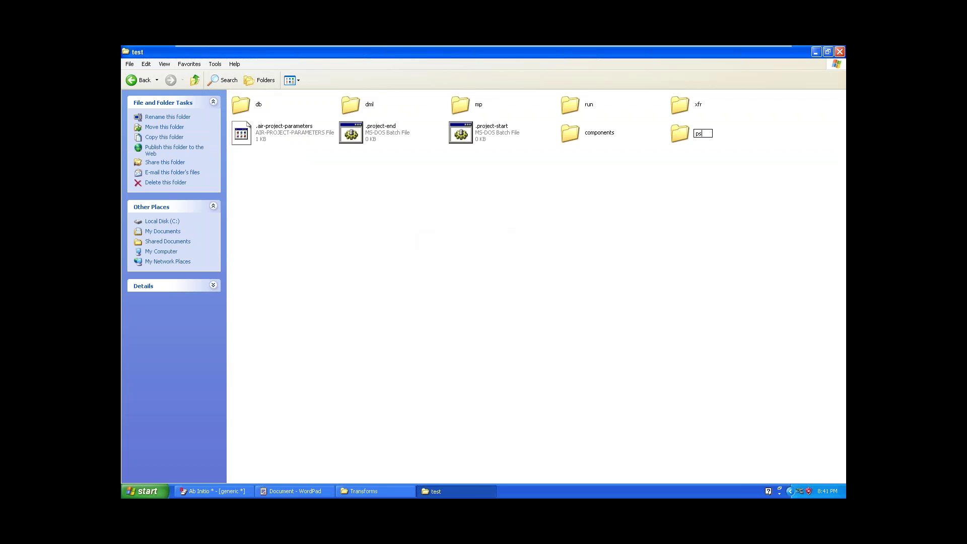
pyautogui.write('et')
pyautogui.press('Return')
# Return to the Ab Initio test parameters and check the file commands and the IN0_FILE and IN1_FILE values
pyautogui.click(273, 490)
pyautogui.click(214, 491)
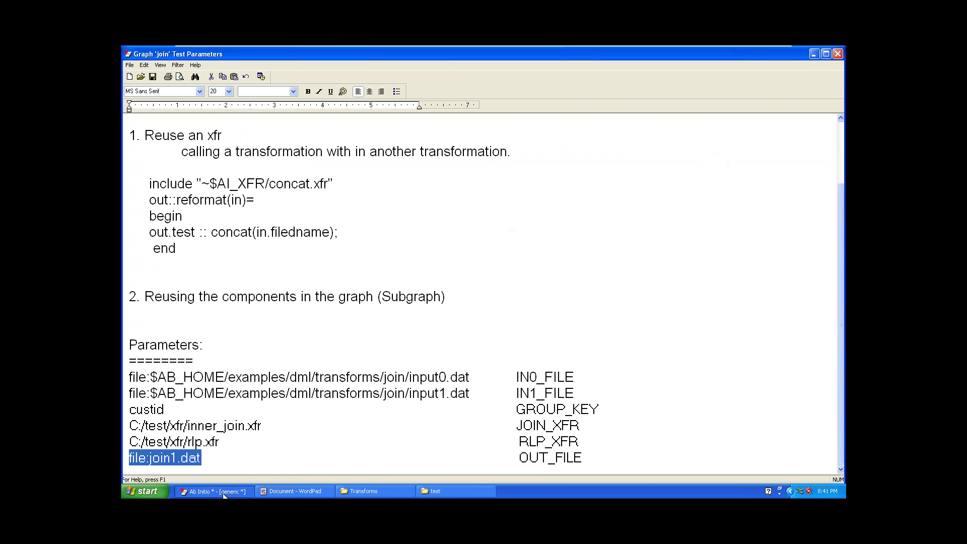
pyautogui.click(129, 66)
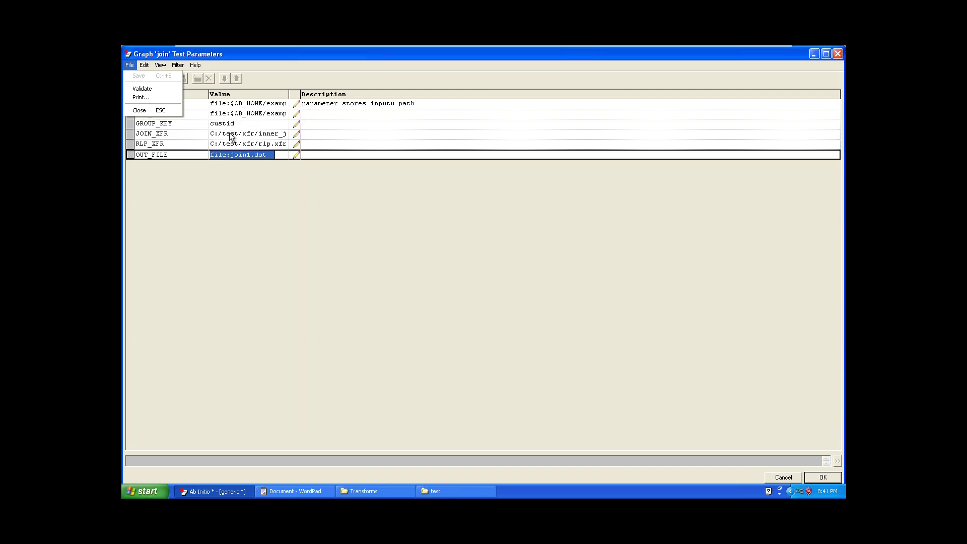
pyautogui.click(246, 103)
pyautogui.click(247, 114)
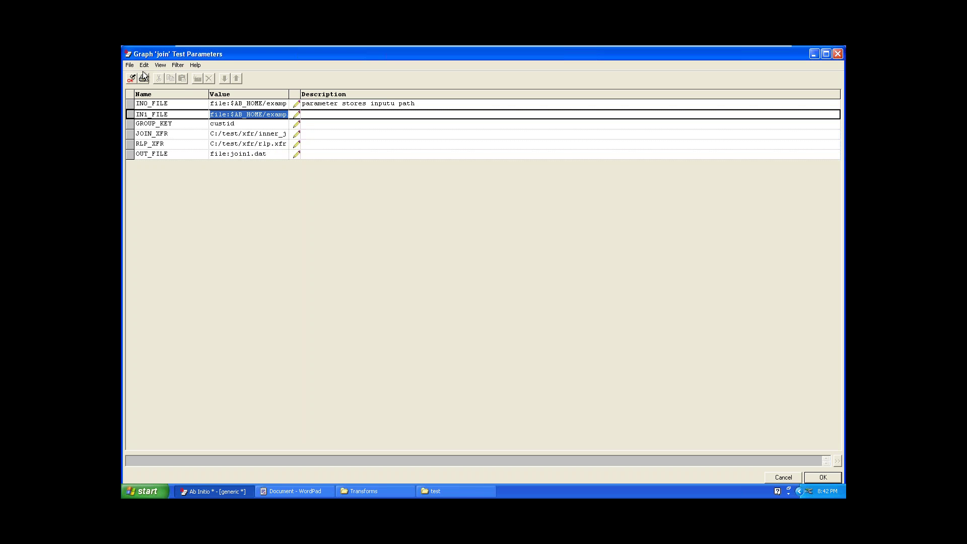
# Switch to the WordPad notes and add the line "pset" below the parameter list, with blank lines around it
pyautogui.click(273, 491)
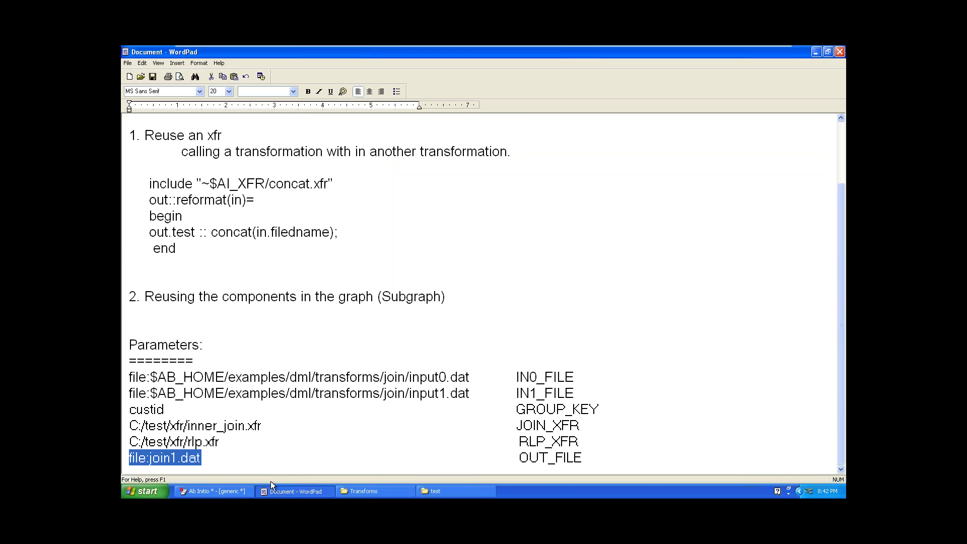
pyautogui.click(659, 451)
pyautogui.press('Return')
pyautogui.press('Return')
pyautogui.press('Return')
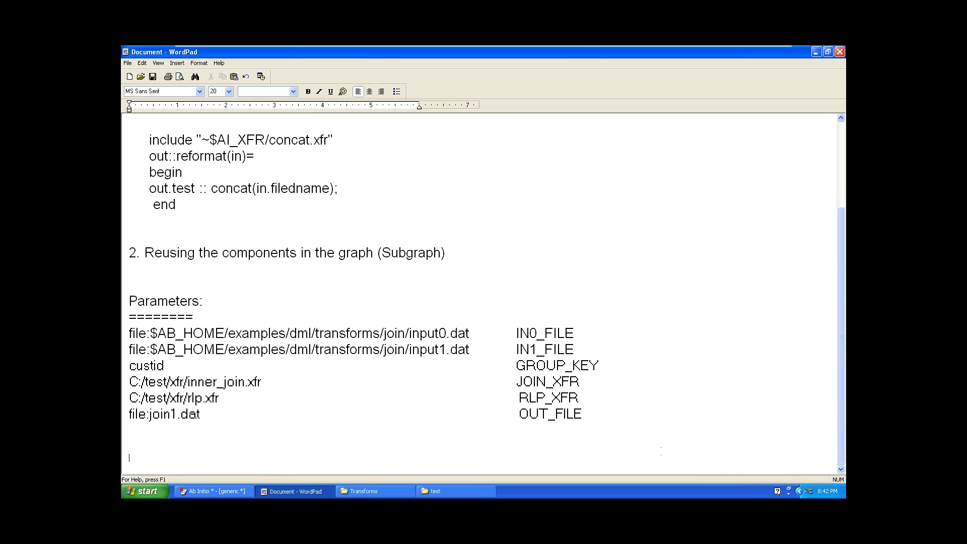
pyautogui.press('Return')
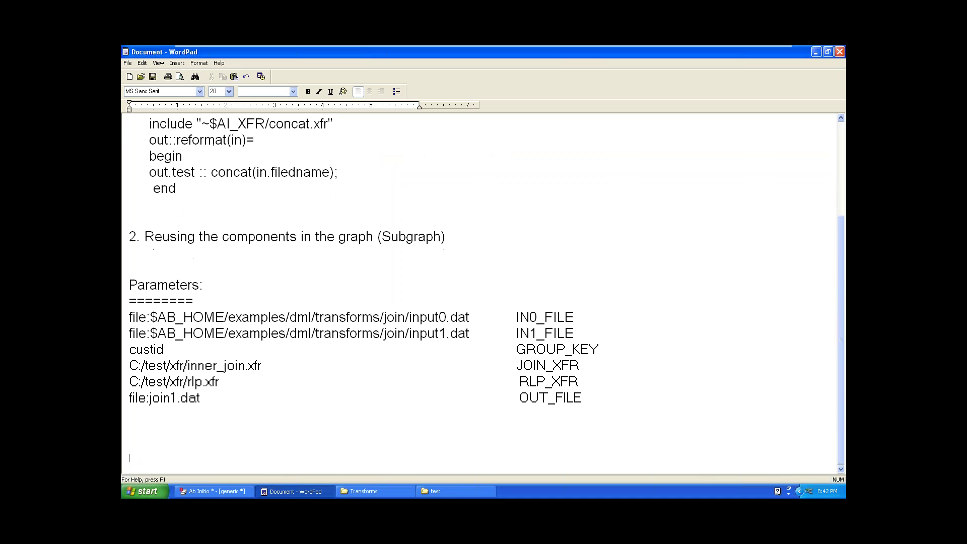
pyautogui.write('spe')
pyautogui.press('BackSpace')
pyautogui.press('BackSpace')
pyautogui.press('BackSpace')
pyautogui.press('BackSpace')
pyautogui.write('pset')
pyautogui.press('Return')
pyautogui.press('Return')
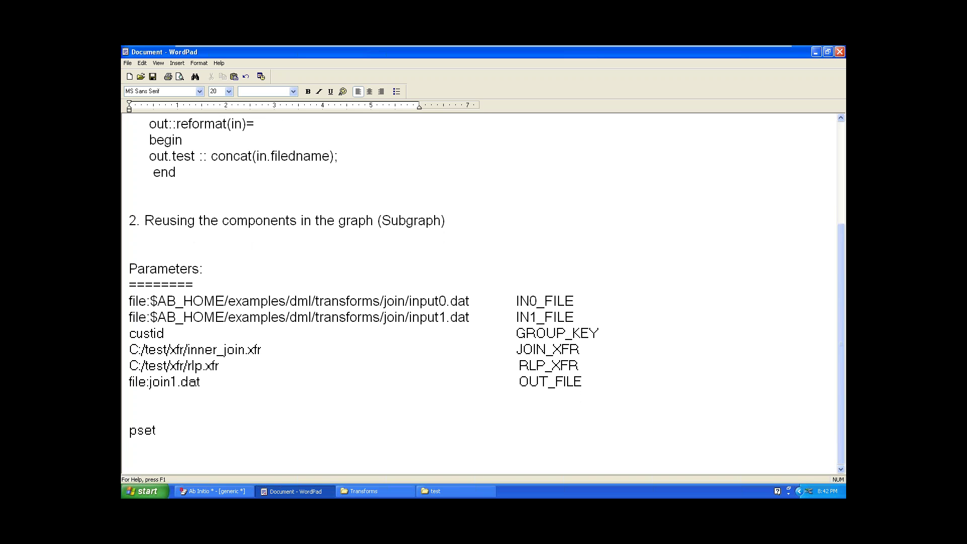
# Add the file name "us_source.pset" below the pset line in the notes and highlight it
pyautogui.write('us_source.pset')
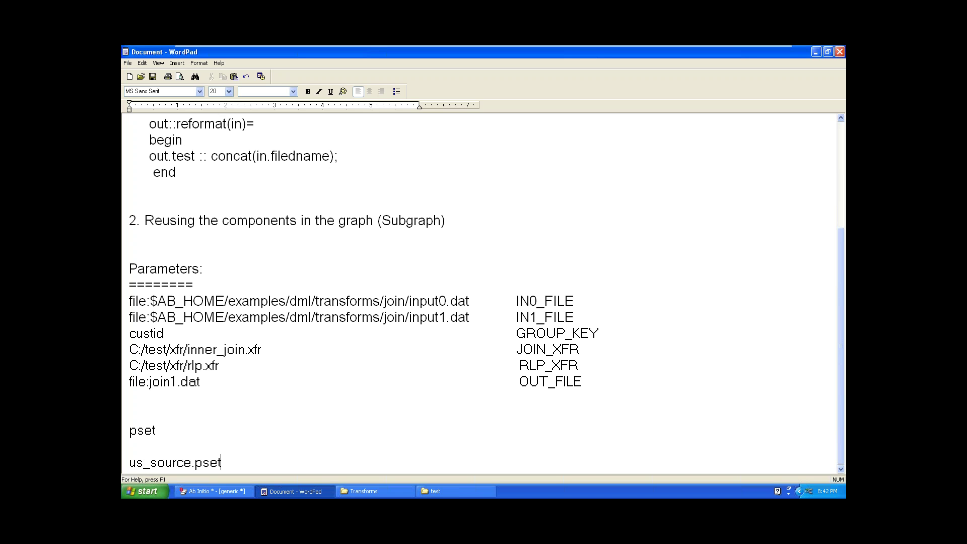
pyautogui.press('Return')
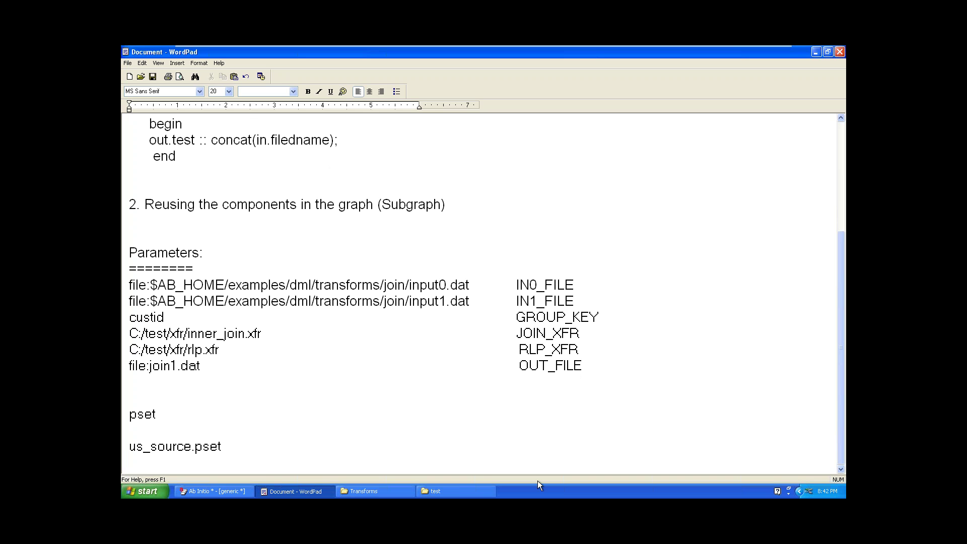
pyautogui.click(237, 445)
pyautogui.moveTo(222, 447); pyautogui.dragTo(126, 455)
pyautogui.click(231, 451)
pyautogui.moveTo(196, 451); pyautogui.dragTo(134, 450)
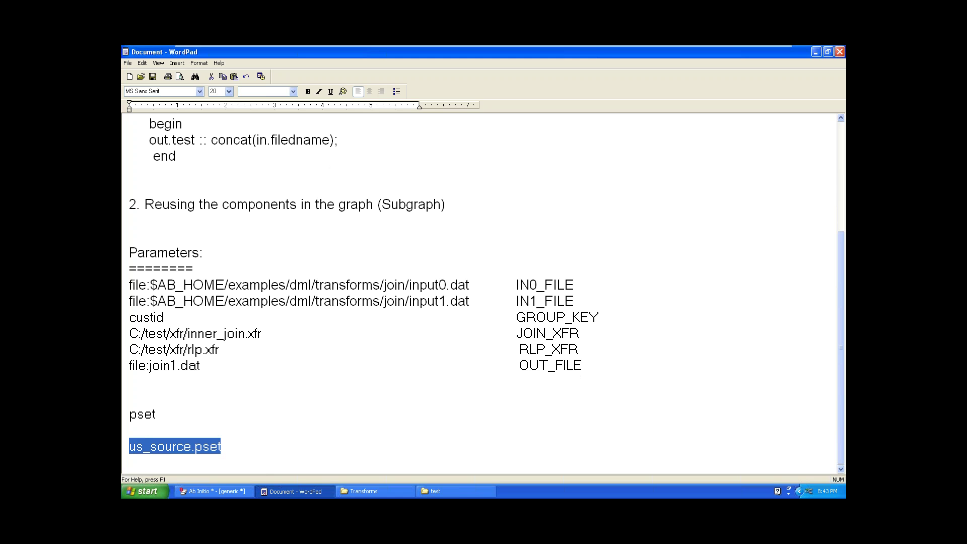
# Check the join graph's test parameters in Ab Initio, then return to the end of the us_source.pset line in WordPad
pyautogui.click(247, 495)
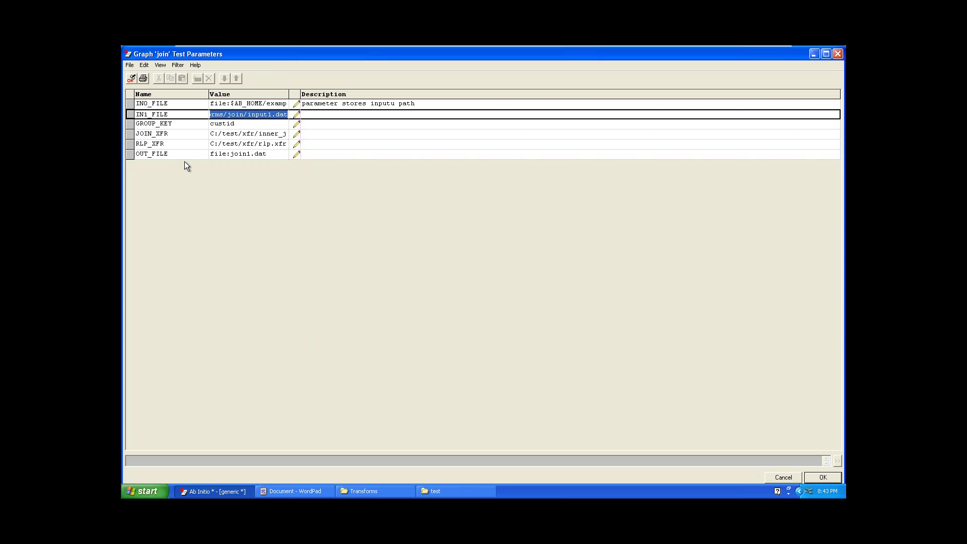
pyautogui.click(311, 491)
pyautogui.click(263, 447)
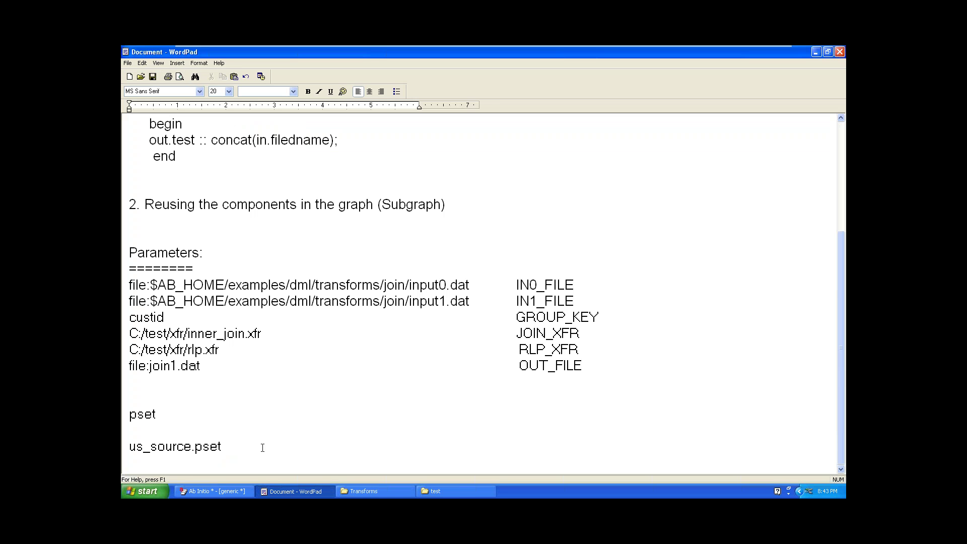
# Add the lines "uk_source.pset" and "india_source.pset" below us_source.pset, followed by a blank line
pyautogui.press('Return')
pyautogui.write('uk')
pyautogui.press('BackSpace')
pyautogui.press('BackSpace')
pyautogui.press('Return')
pyautogui.write('uk_source.pset')
pyautogui.press('Return')
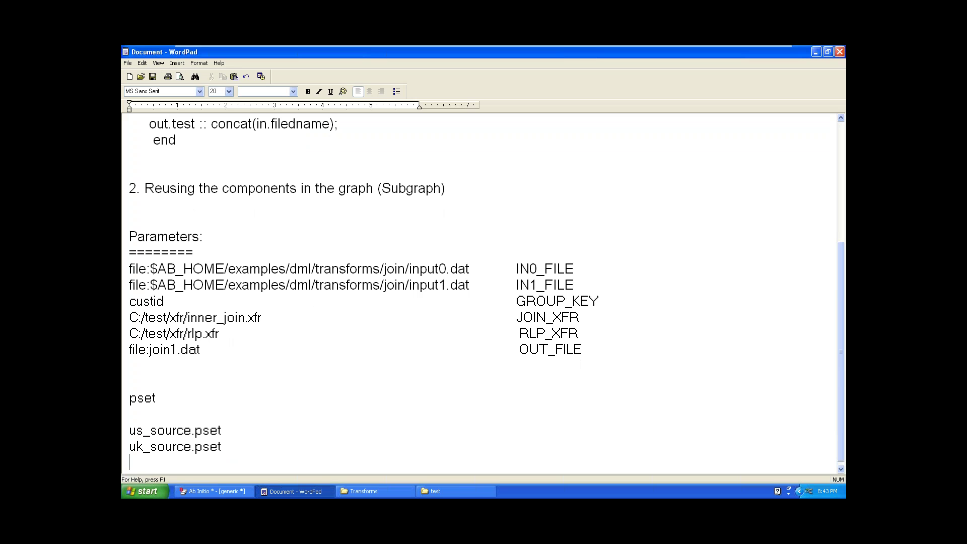
pyautogui.write('india_source.pset')
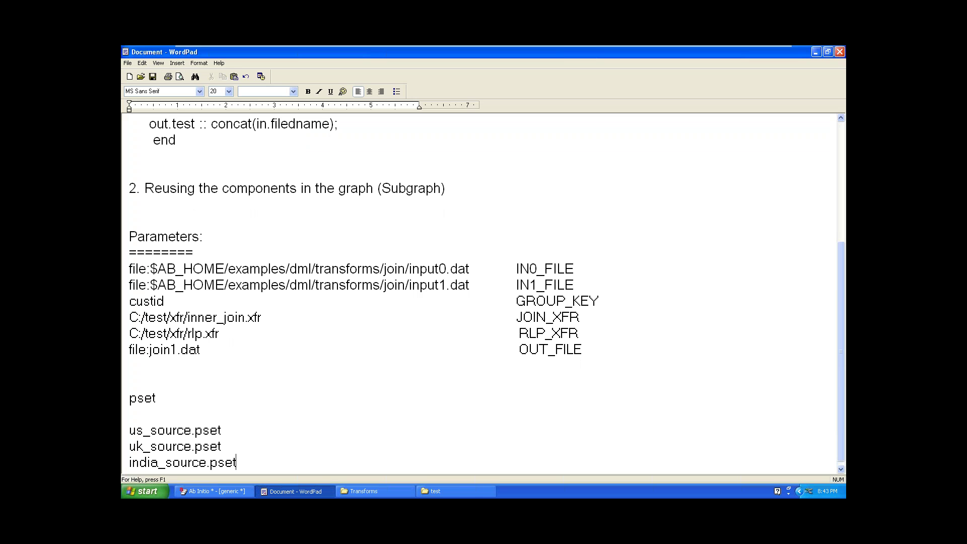
pyautogui.press('Return')
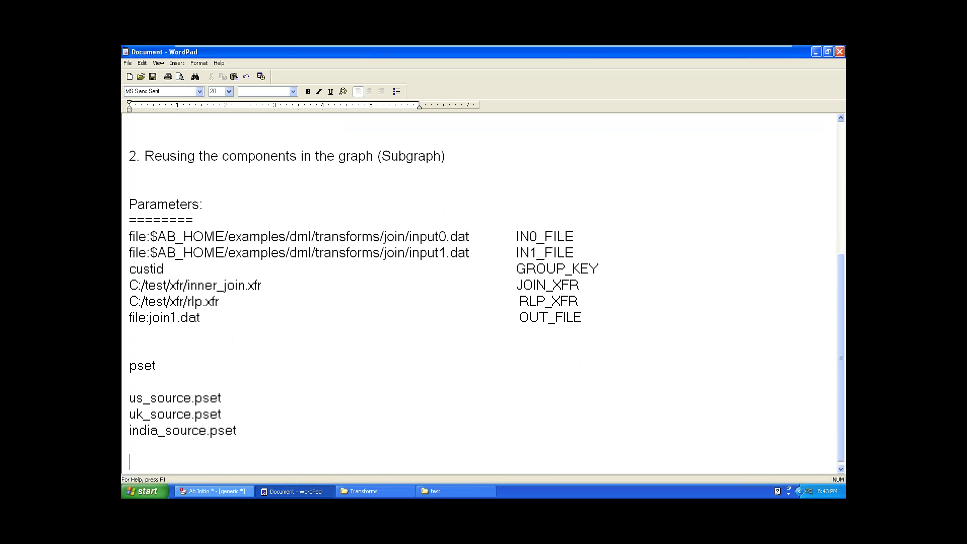
# Recheck the Ab Initio test parameters, then add "air sandbox run <graphname>" and "air sandbox run <pset name>" to the WordPad notes
pyautogui.click(217, 491)
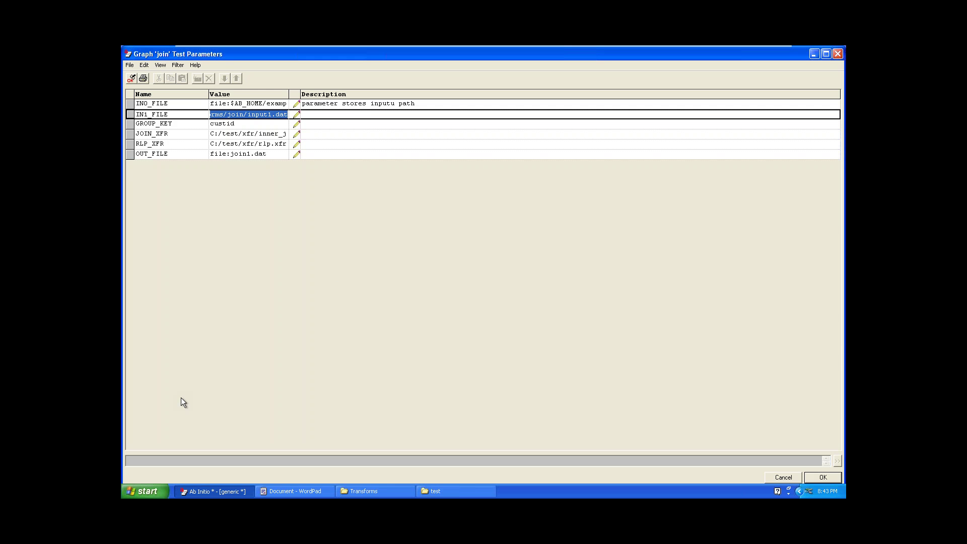
pyautogui.click(289, 485)
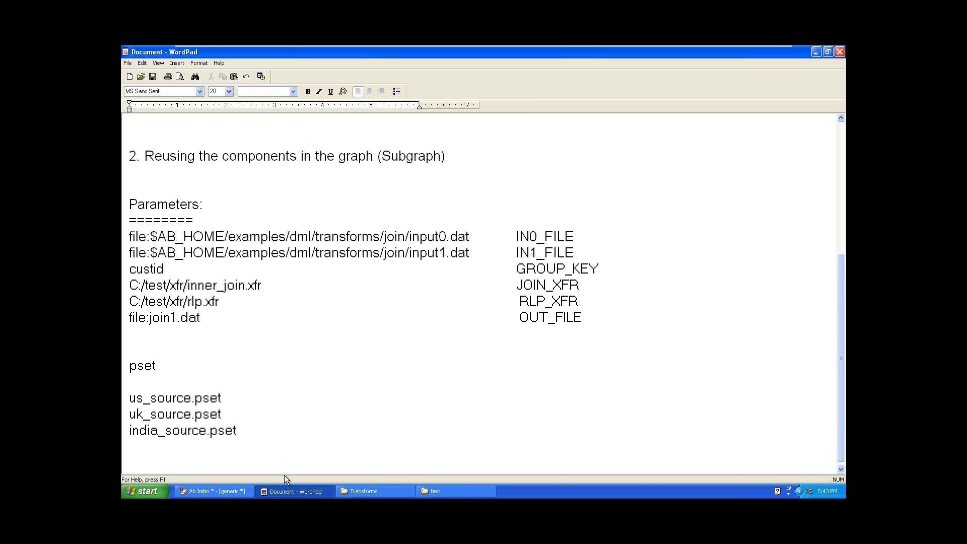
pyautogui.write('air sandbox run <grap')
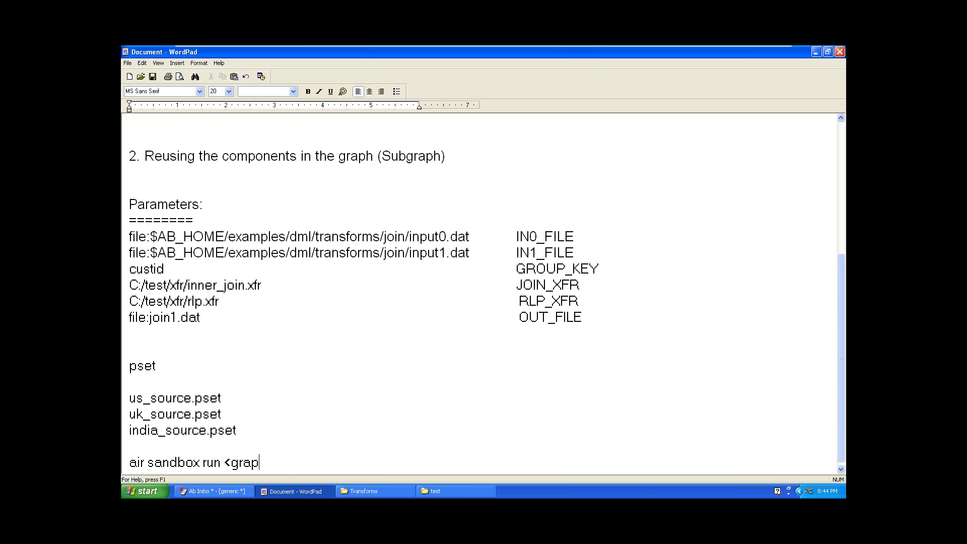
pyautogui.write('hname>')
pyautogui.press('Return')
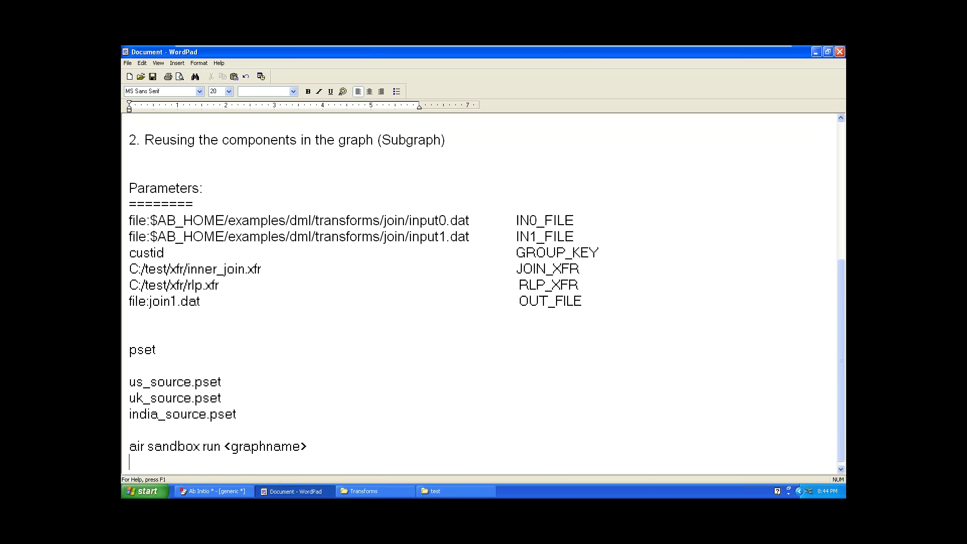
pyautogui.write('air sandbox run <psetna')
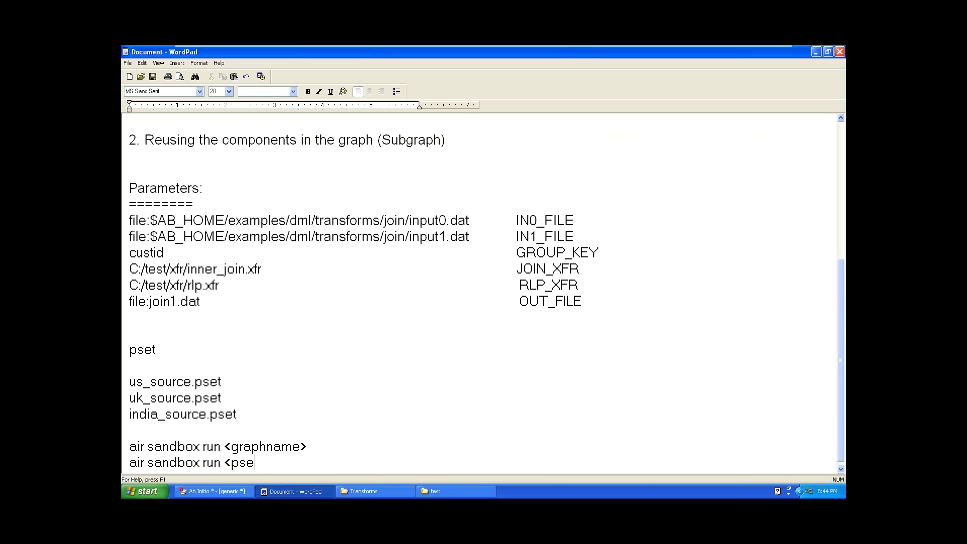
pyautogui.press('BackSpace')
pyautogui.press('BackSpace')
pyautogui.press('BackSpace')
pyautogui.write('t name>')
pyautogui.press('Return')
pyautogui.press('Return')
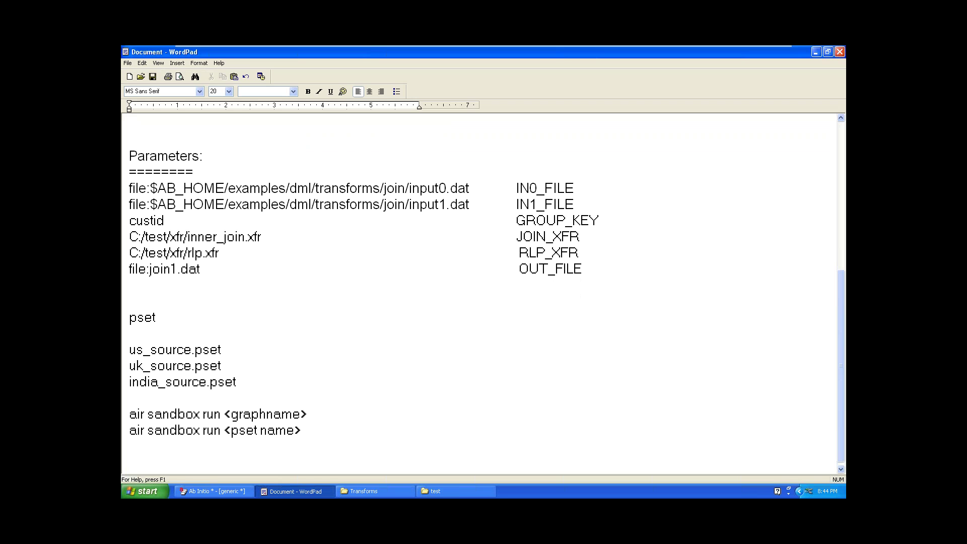
# Highlight the graphname and pset name run commands for review, ending with the cursor after the second one
pyautogui.moveTo(302, 430); pyautogui.dragTo(126, 412)
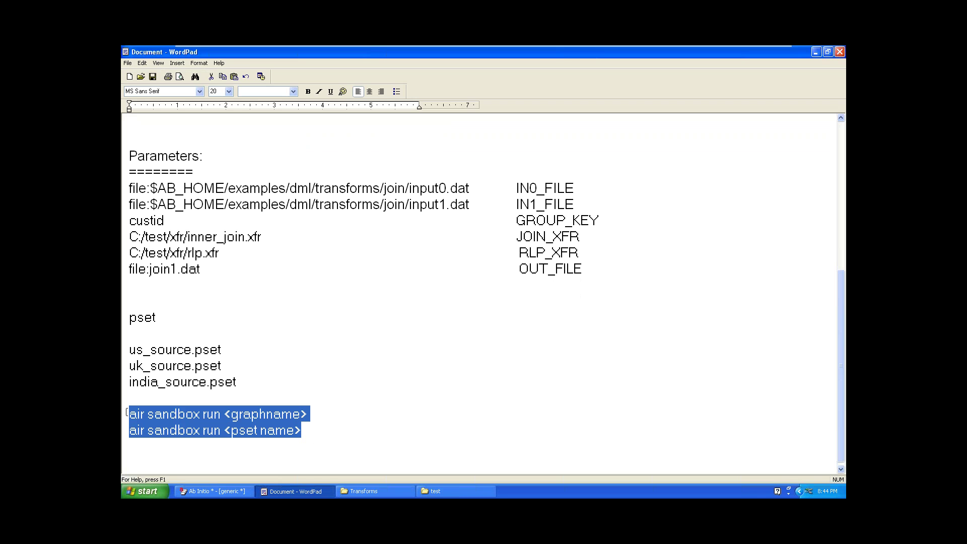
pyautogui.click(324, 441)
pyautogui.moveTo(302, 431); pyautogui.dragTo(130, 413)
pyautogui.click(319, 434)
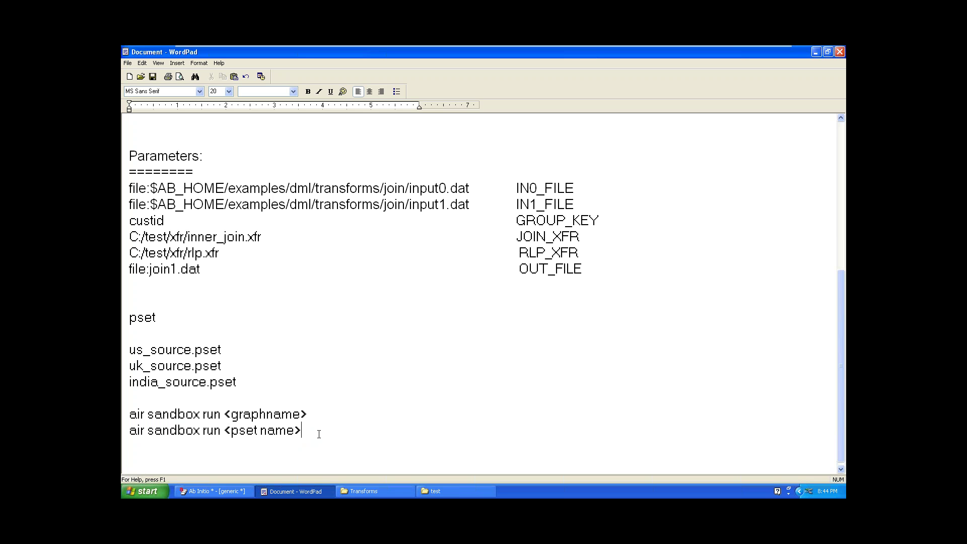
# Add the command "air sandbox run us_source.pset &" below the generic run commands, reusing the listed file name
pyautogui.press('Return')
pyautogui.press('Return')
pyautogui.write('air sandbox ')
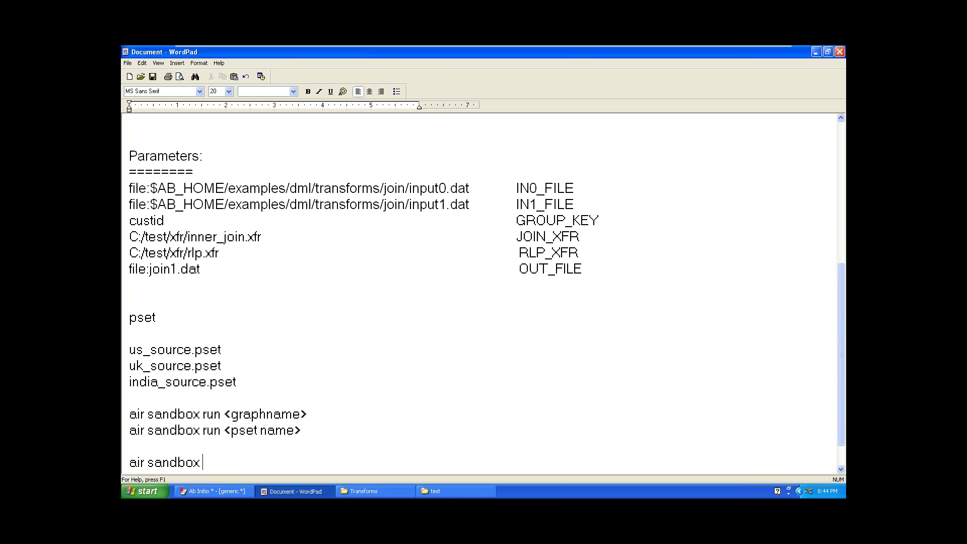
pyautogui.write('run')
pyautogui.hotkey('shift', 'Home')
pyautogui.hotkey('ctrl', 'c')
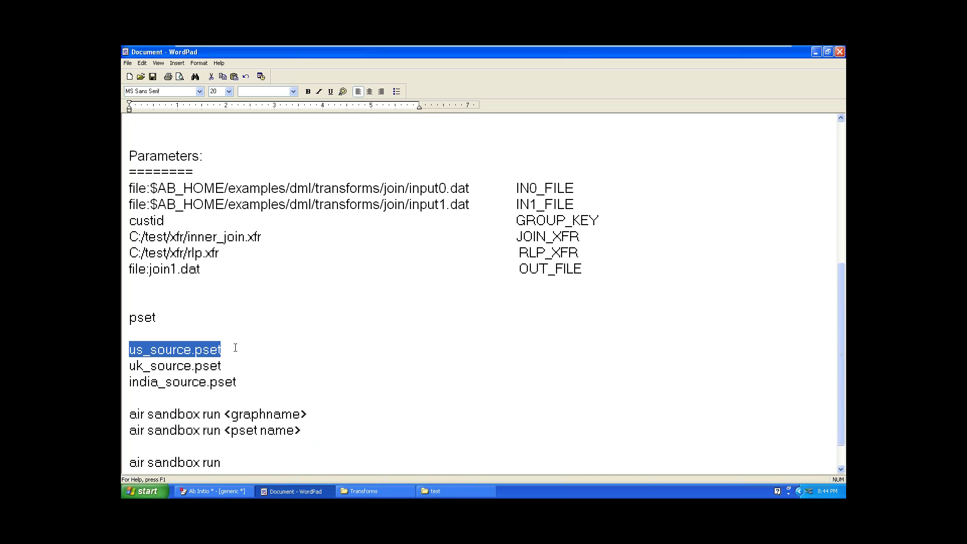
pyautogui.click(253, 461)
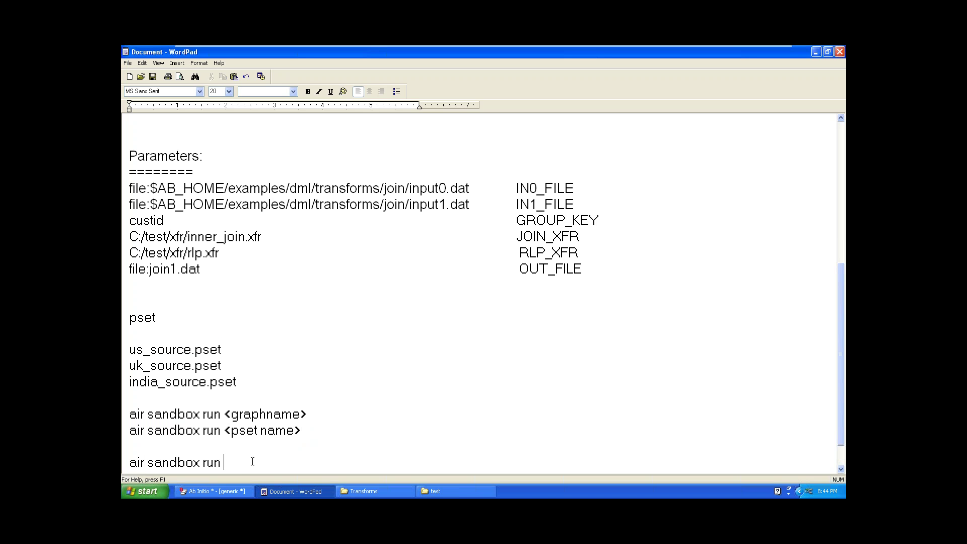
pyautogui.hotkey('ctrl', 'v')
pyautogui.write('&')
pyautogui.press('Return')
# Add the line "air sanbox run uk_source.pset &" below the us_source command, copying the file name from the list
pyautogui.write('aor')
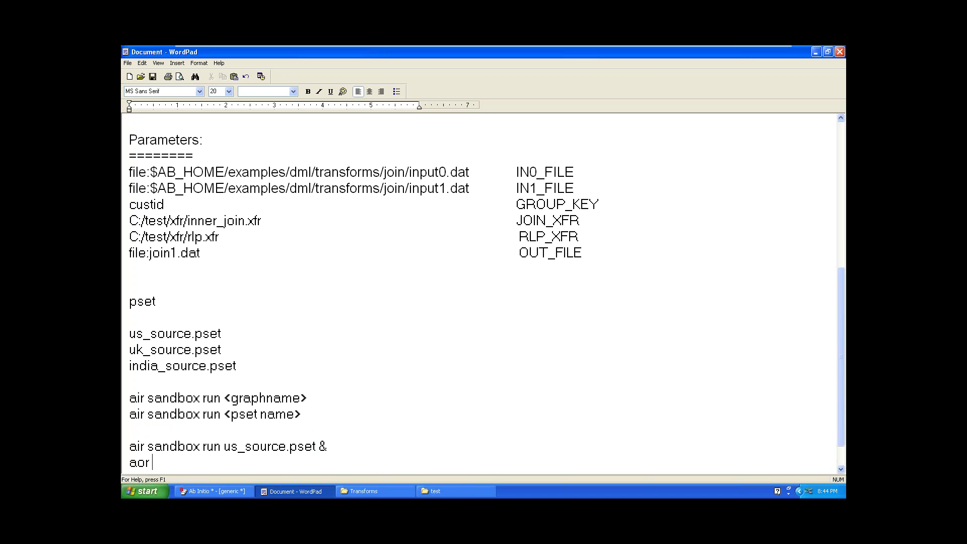
pyautogui.press('BackSpace')
pyautogui.press('BackSpace')
pyautogui.press('BackSpace')
pyautogui.write('ir samnb')
pyautogui.press('BackSpace')
pyautogui.press('BackSpace')
pyautogui.press('BackSpace')
pyautogui.moveTo(290, 446); pyautogui.dragTo(327, 447)
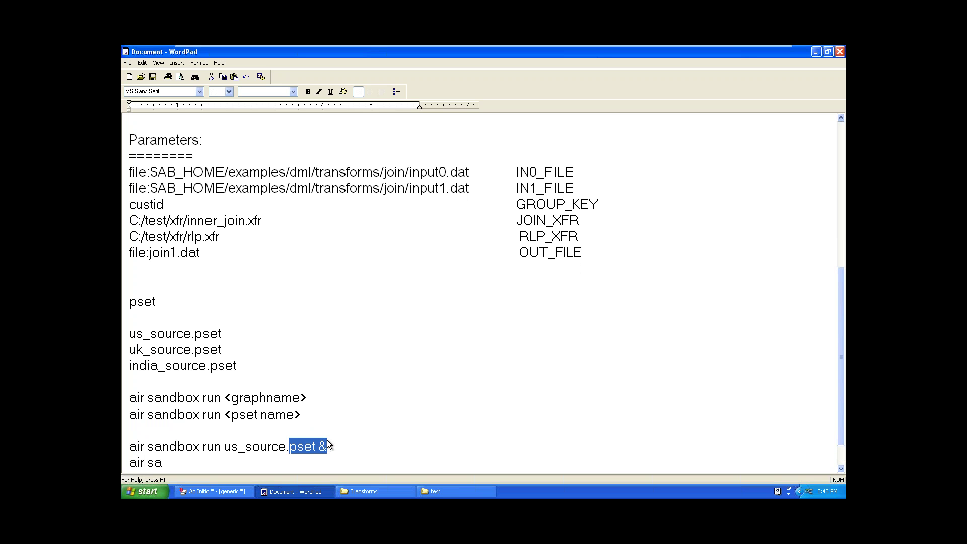
pyautogui.press('Right')
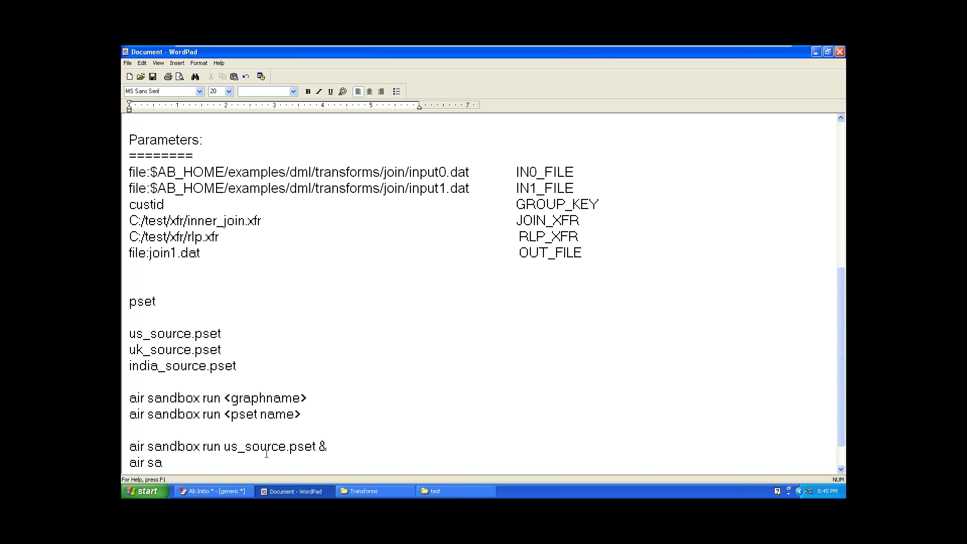
pyautogui.write('air sanbox run')
pyautogui.click(230, 352)
pyautogui.hotkey('shift', 'Home')
pyautogui.hotkey('ctrl', 'c')
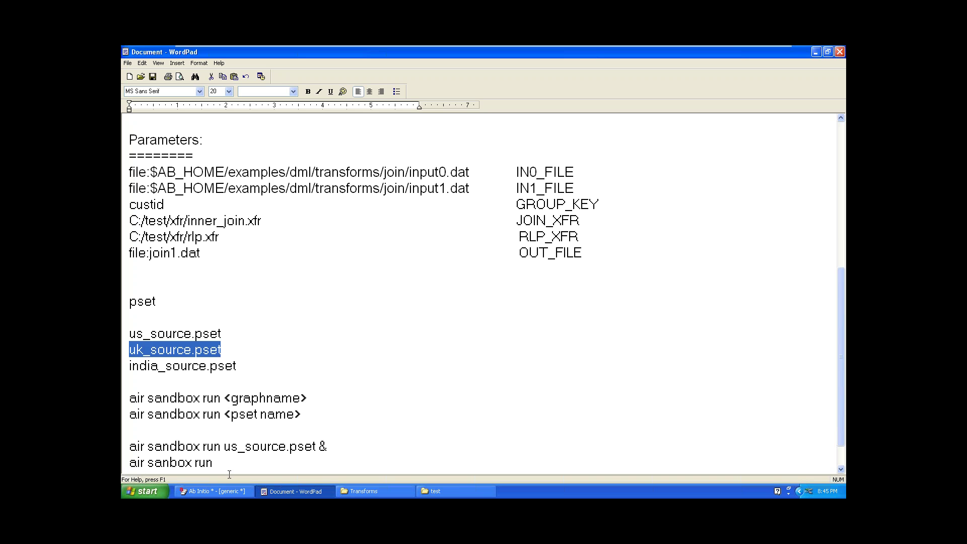
pyautogui.click(230, 469)
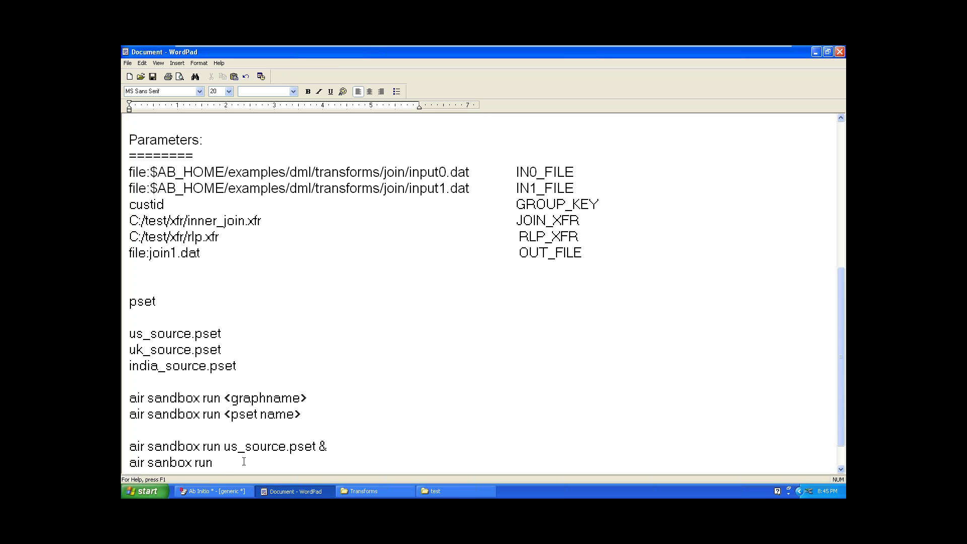
pyautogui.hotkey('ctrl', 'v')
pyautogui.write('&')
pyautogui.press('Return')
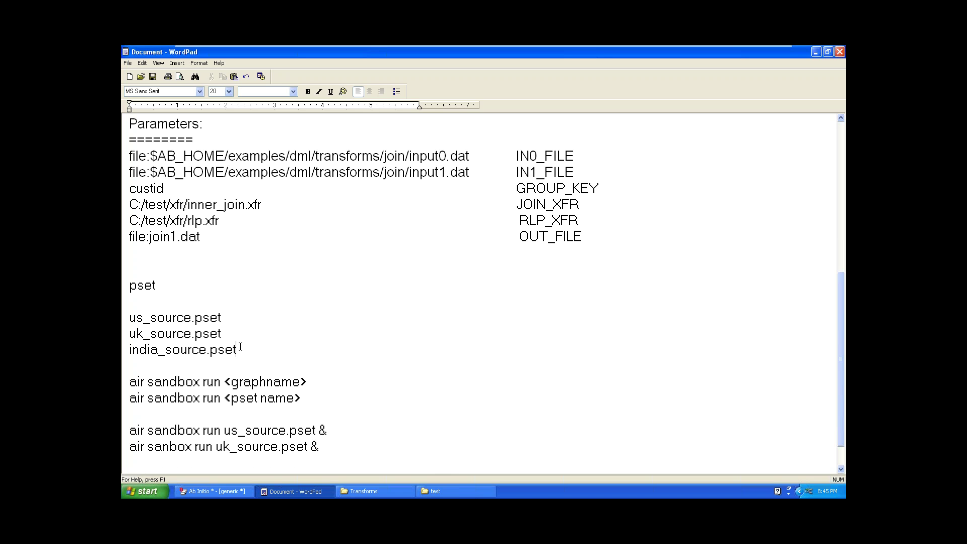
# Add the line "air sandbox run india_source.pset" below the uk_source command, copying the file name from the list
pyautogui.hotkey('shift', 'Left')
pyautogui.hotkey('shift', 'Left')
pyautogui.hotkey('shift', 'Left')
pyautogui.hotkey('shift', 'Left')
pyautogui.hotkey('shift', 'Left')
pyautogui.hotkey('shift', 'Left')
pyautogui.hotkey('shift', 'Left')
pyautogui.hotkey('shift', 'Left')
pyautogui.hotkey('shift', 'Left')
pyautogui.hotkey('shift', 'Left')
pyautogui.hotkey('shift', 'Left')
pyautogui.hotkey('shift', 'Left')
pyautogui.hotkey('shift', 'Left')
pyautogui.hotkey('shift', 'Left')
pyautogui.hotkey('shift', 'Left')
pyautogui.hotkey('shift', 'Left')
pyautogui.hotkey('shift', 'Left')
pyautogui.hotkey('ctrl', 'c')
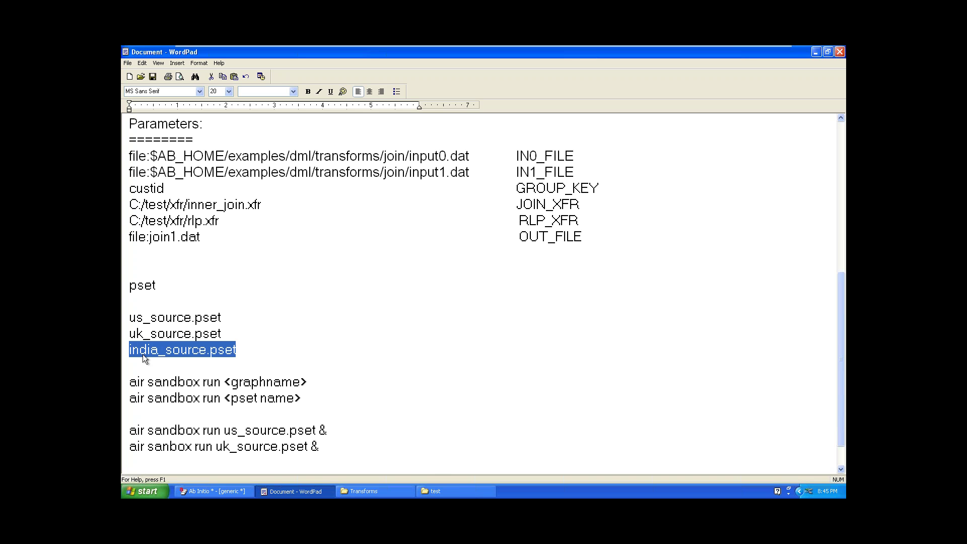
pyautogui.click(331, 455)
pyautogui.write('air s')
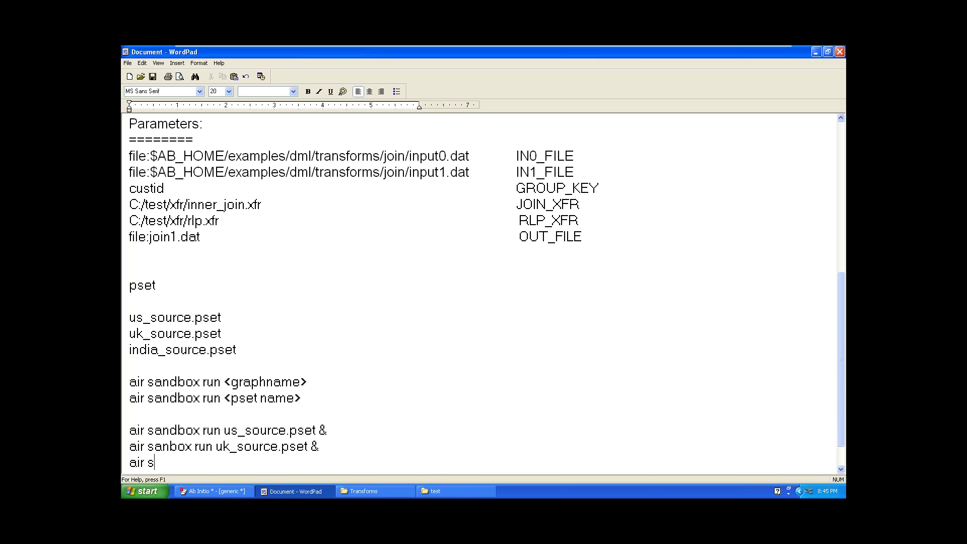
pyautogui.write('andbox run')
pyautogui.hotkey('ctrl', 'v')
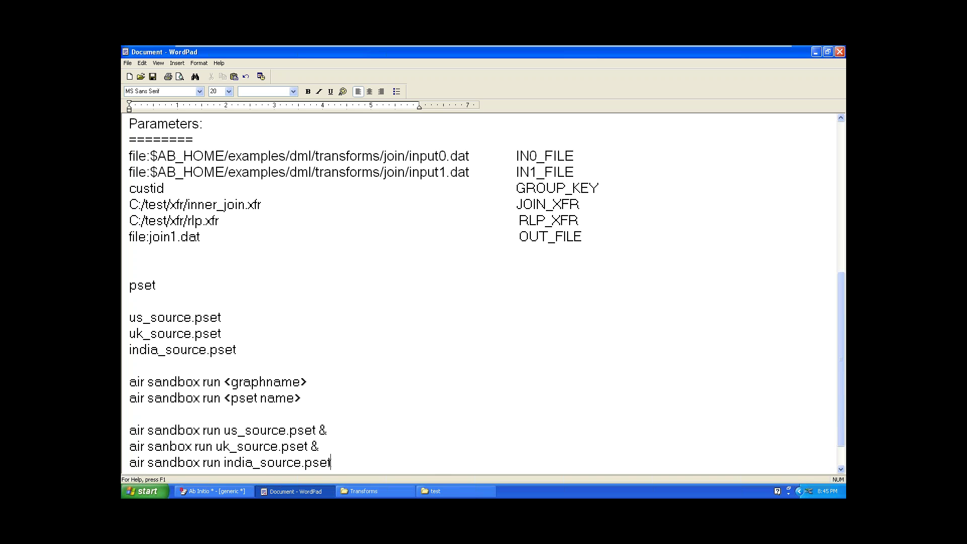
# Highlight the three source run commands, then add the note "conduct>It (Plan>it)" on one line below them
pyautogui.moveTo(331, 462); pyautogui.dragTo(127, 434)
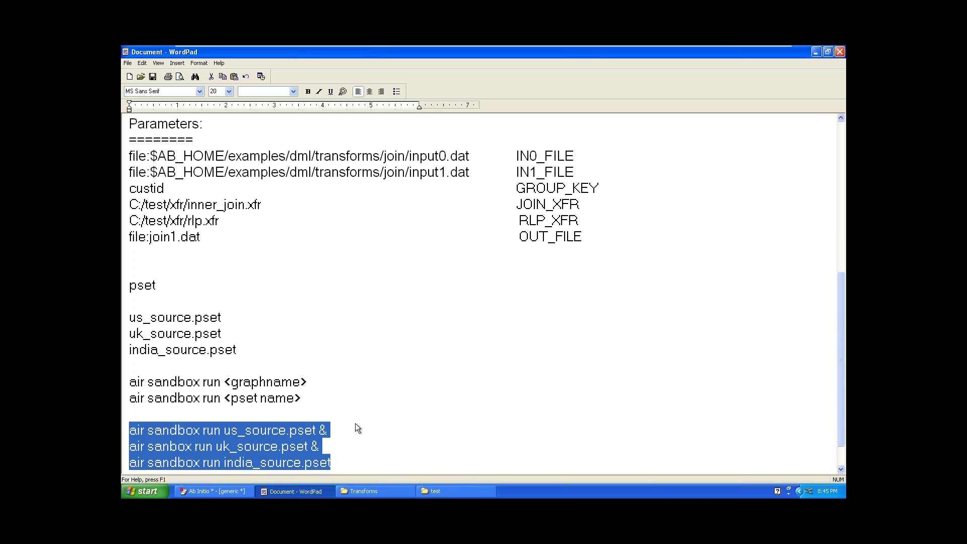
pyautogui.click(344, 466)
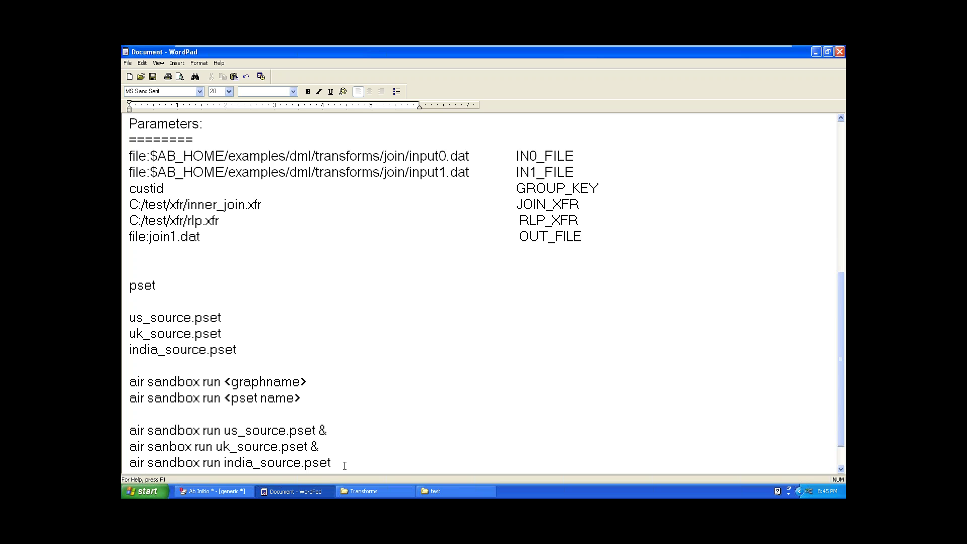
pyautogui.press('Return')
pyautogui.press('Return')
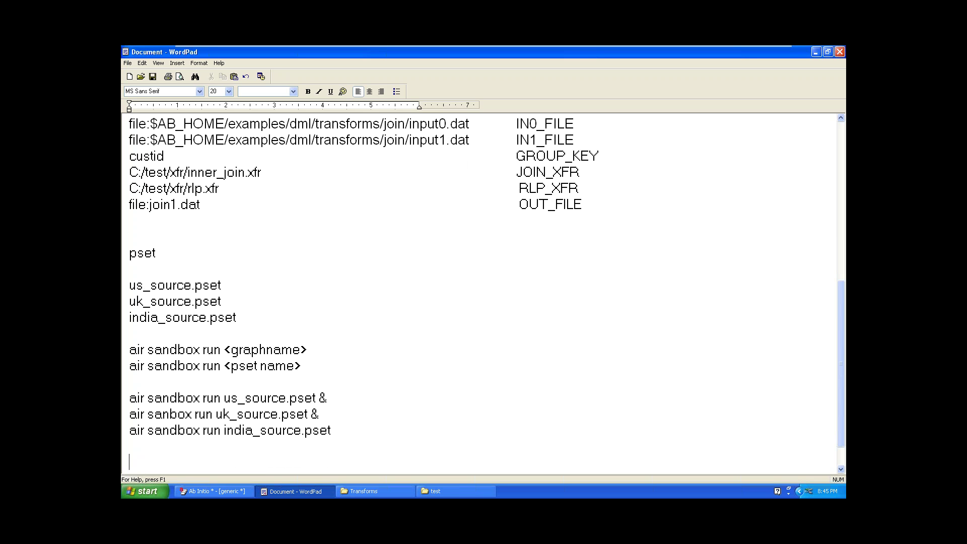
pyautogui.write('conduct>It')
pyautogui.press('Return')
pyautogui.write('Plan')
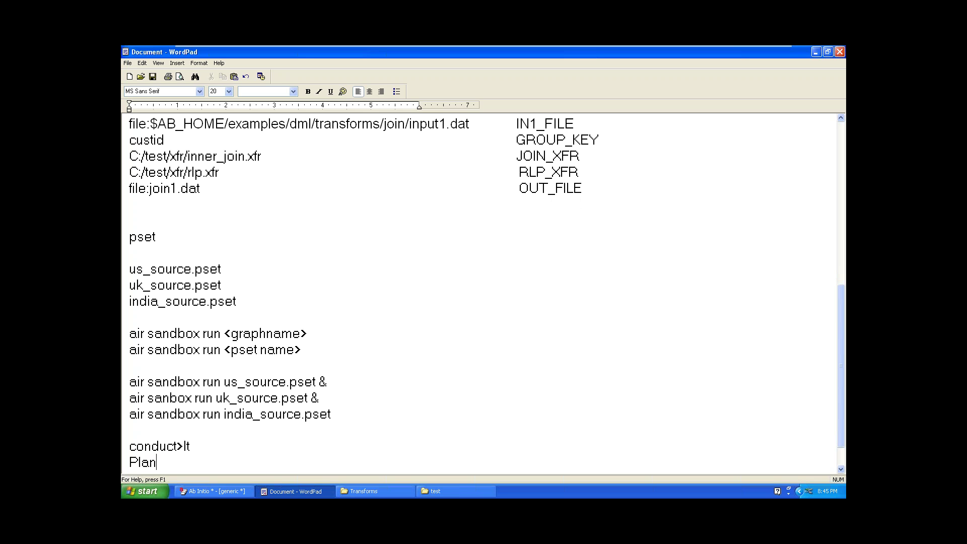
pyautogui.write('>it')
pyautogui.click(213, 447)
pyautogui.press('Delete')
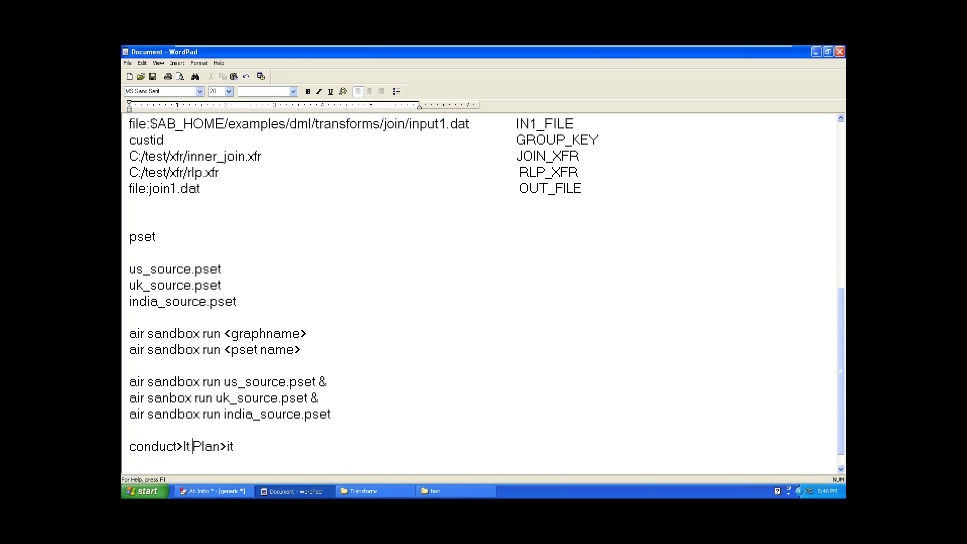
pyautogui.write('()')
# Add the question "What is pset and the purpsoe?" on its own line below the pset heading, leaving blank lines around it
pyautogui.click(175, 241)
pyautogui.press('Return')
pyautogui.press('Return')
pyautogui.write('W')
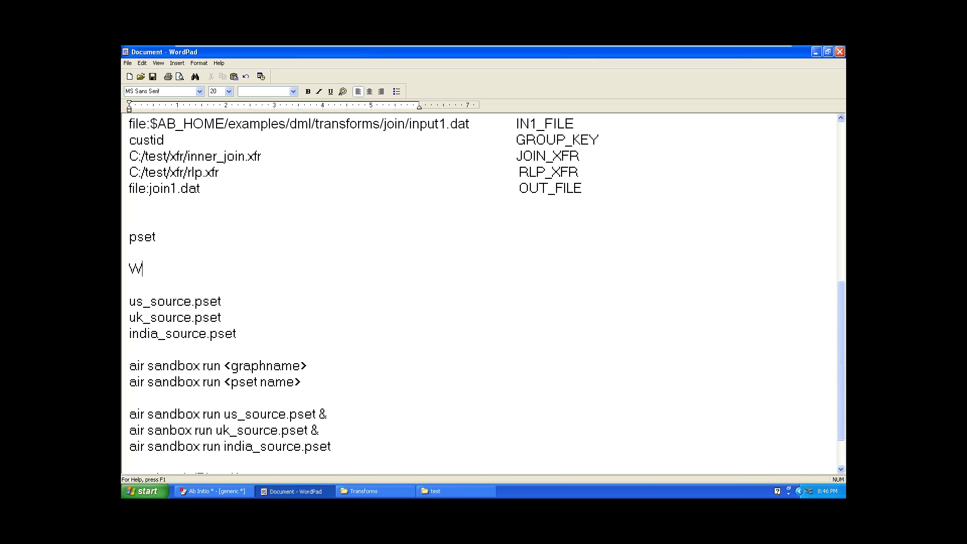
pyautogui.write('hat is pset and the pur')
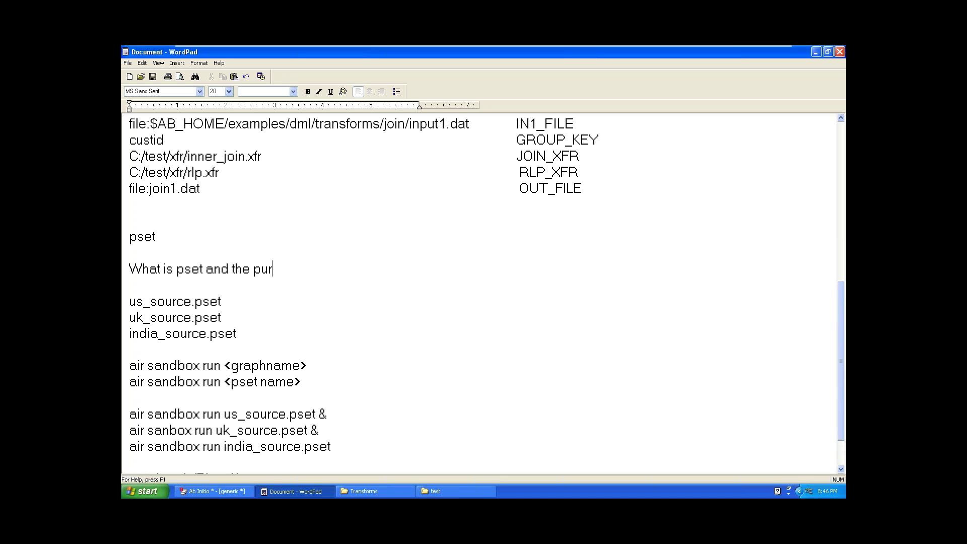
pyautogui.write('psoe?')
pyautogui.press('Return')
pyautogui.press('Return')
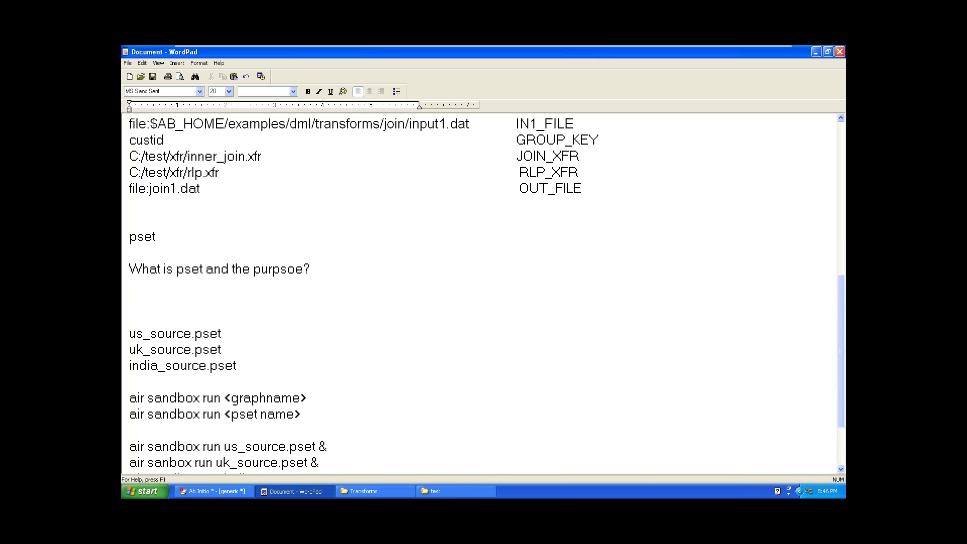
# Write the answer "pset is the collection of parameters and theier values." below the question, followed by a new line
pyautogui.write('pset is the collection of ')
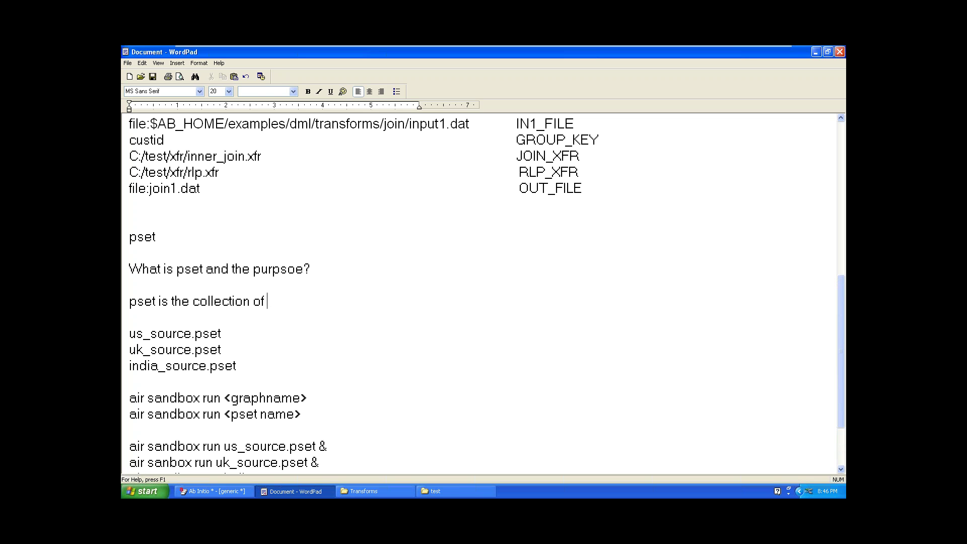
pyautogui.write('pare')
pyautogui.write('meter')
pyautogui.write('s and')
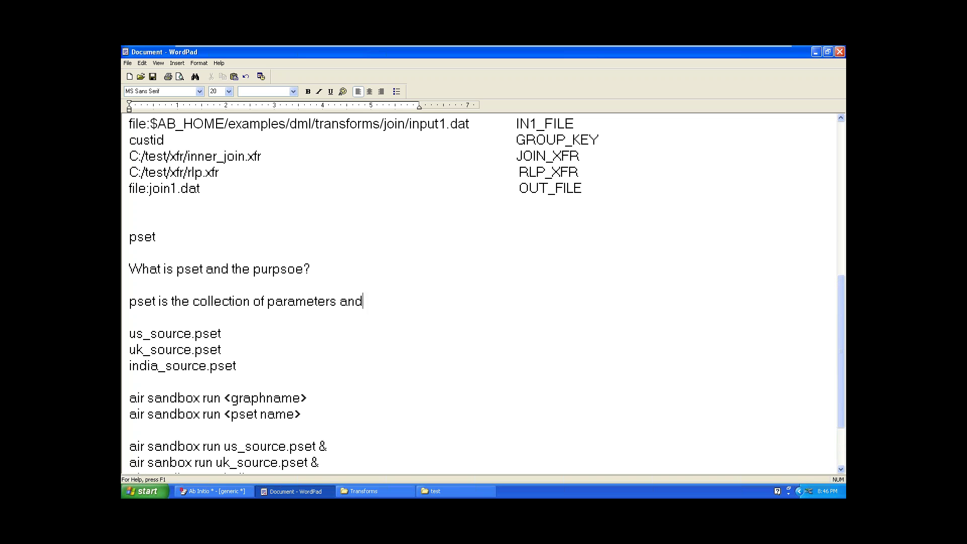
pyautogui.write(' theier vlaues')
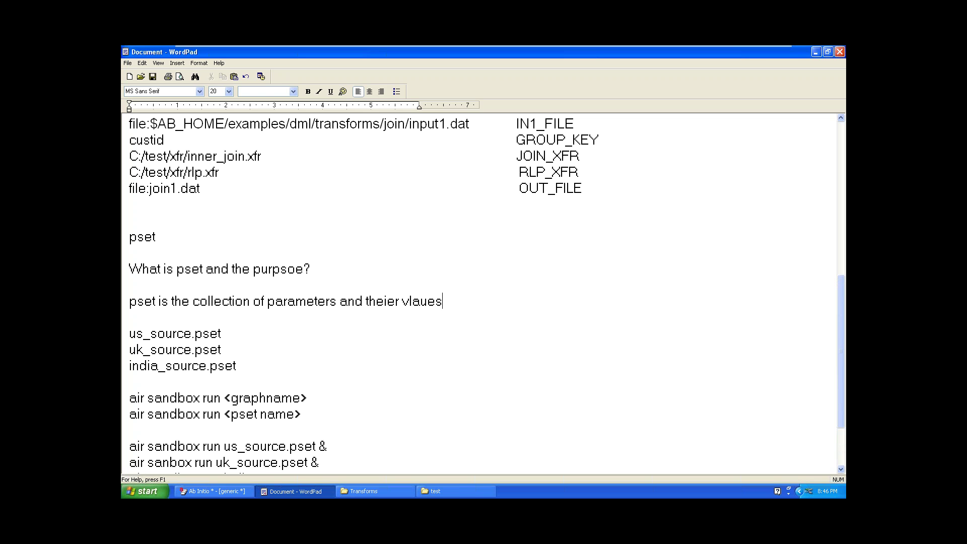
pyautogui.press('BackSpace')
pyautogui.press('BackSpace')
pyautogui.press('BackSpace')
pyautogui.press('BackSpace')
pyautogui.write('a')
pyautogui.press('BackSpace')
pyautogui.write('alu')
pyautogui.press('BackSpace')
pyautogui.press('BackSpace')
pyautogui.press('BackSpace')
pyautogui.press('BackSpace')
pyautogui.write('alues.')
pyautogui.press('Return')
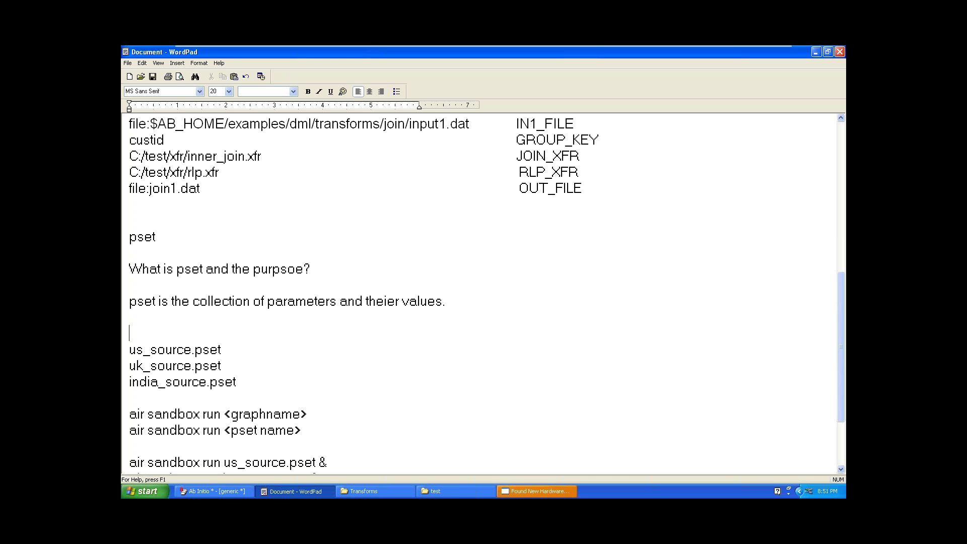
# Minimize the virtual machine window to the host desktop, restore it to view the notes, and minimize it again
pyautogui.click(754, 53)
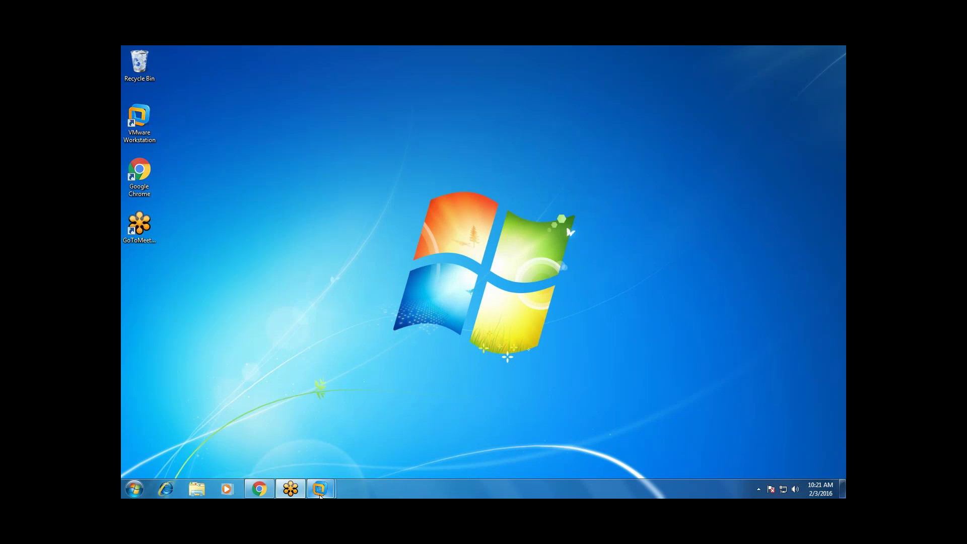
pyautogui.moveTo(322, 491)
pyautogui.click(359, 456)
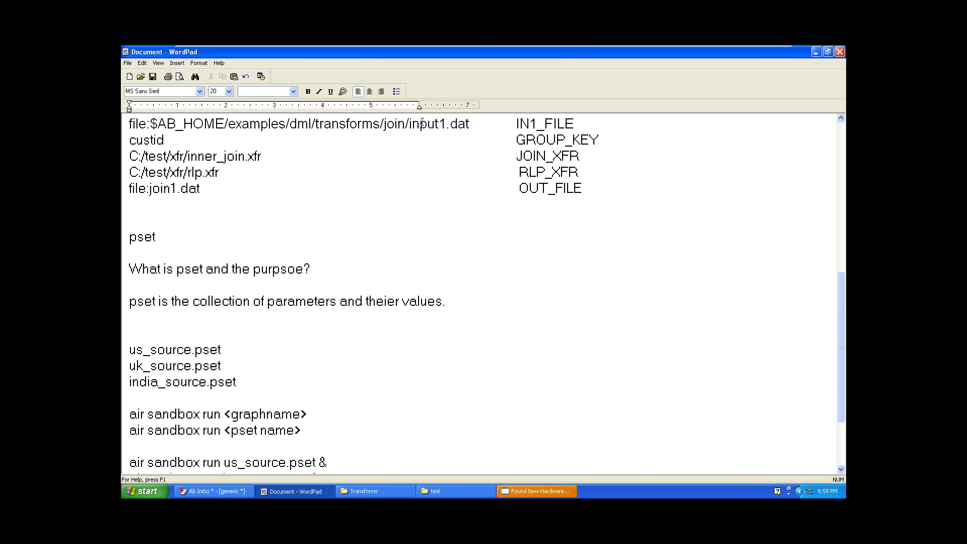
pyautogui.click(753, 52)
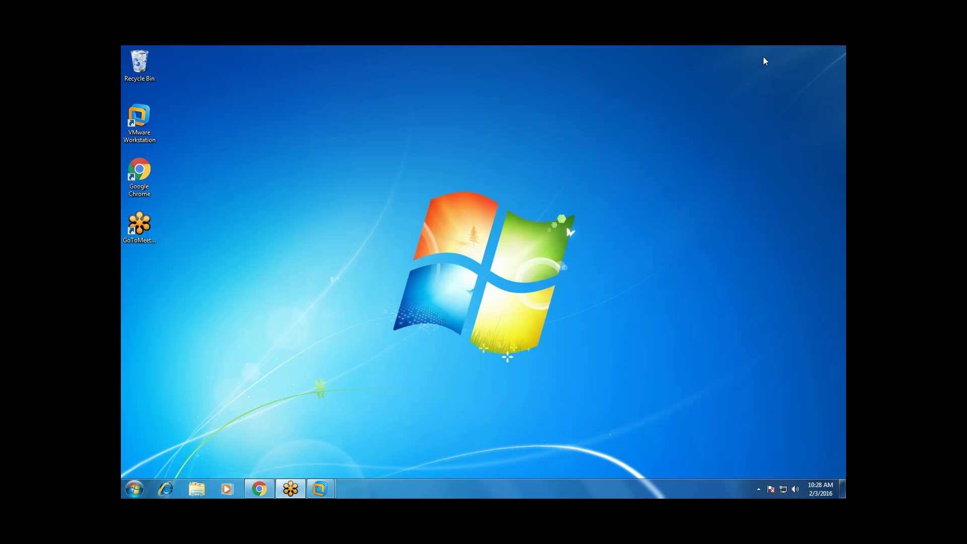